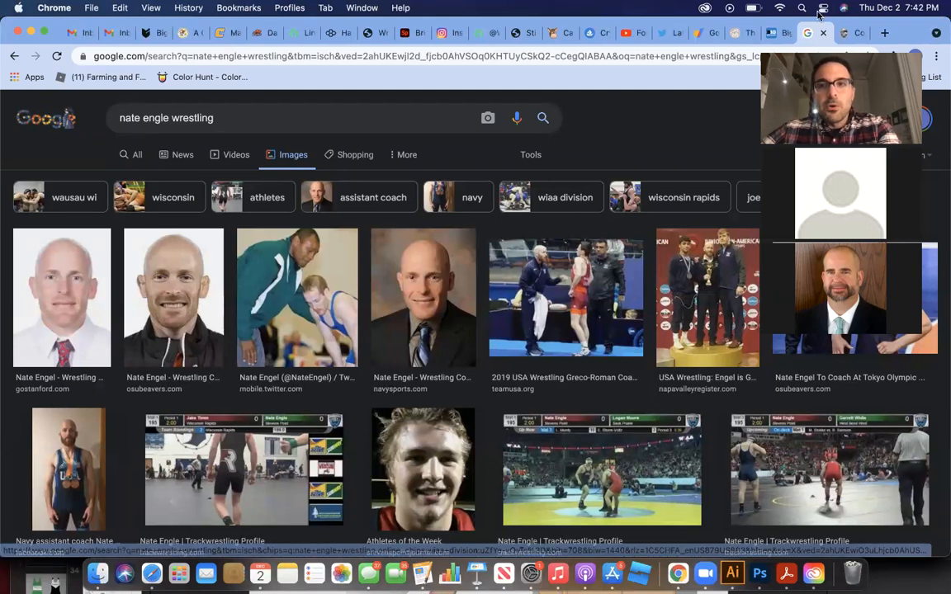
# Examine Oregon State's primary brand colors in the browser, and switch to the portrait document in Illustrator
pyautogui.click(854, 31)
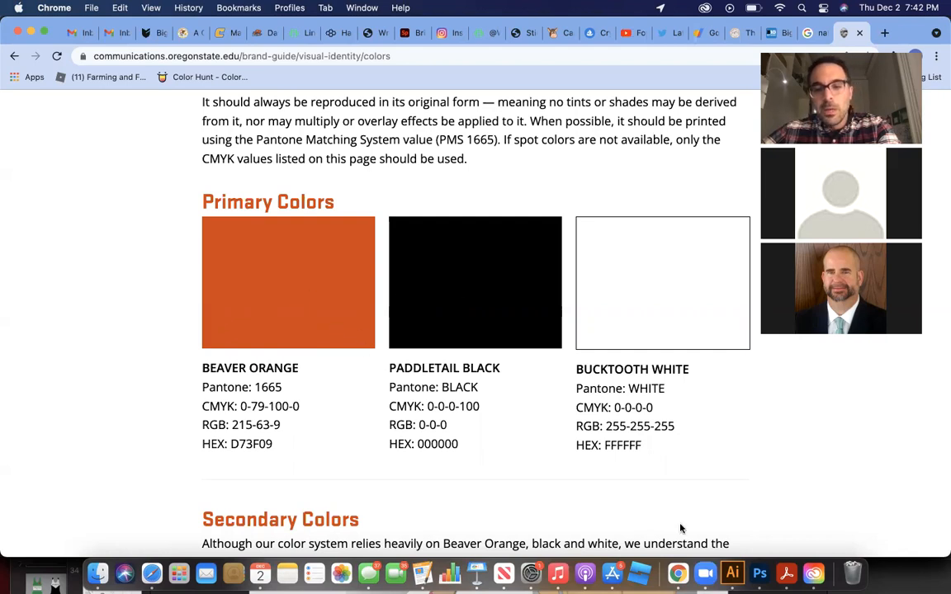
pyautogui.click(734, 575)
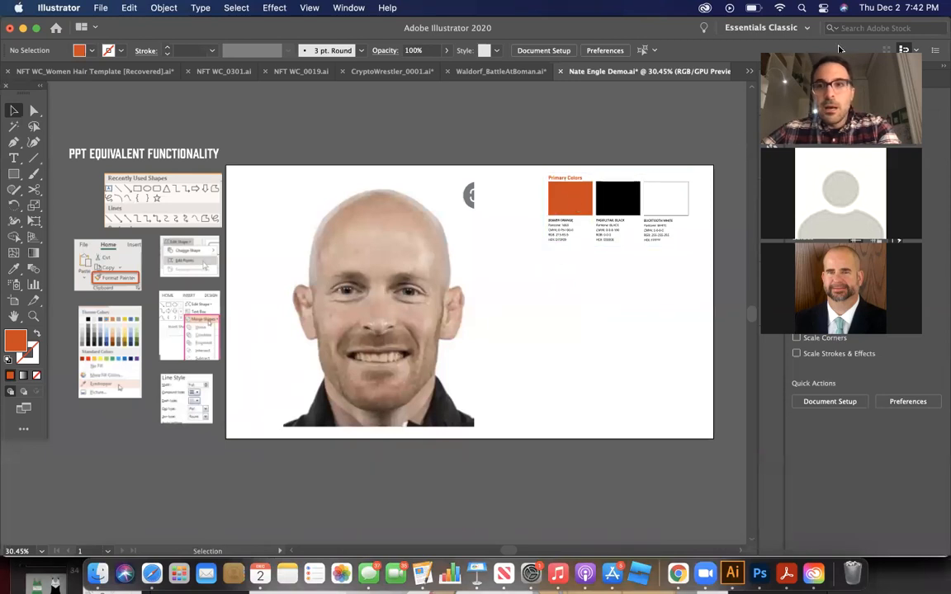
pyautogui.moveTo(840, 50); pyautogui.dragTo(867, 339)
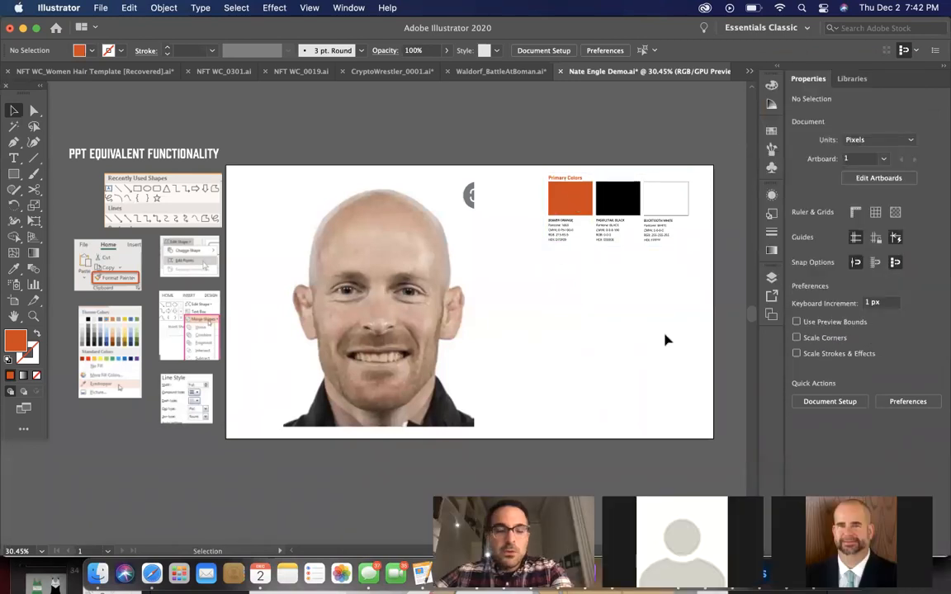
# Trace half of the head as a closed, straight-sided Pen tool path about 201 × 620 px, running from crown to chin and back around the jaw
pyautogui.scroll(5, 593, 325)
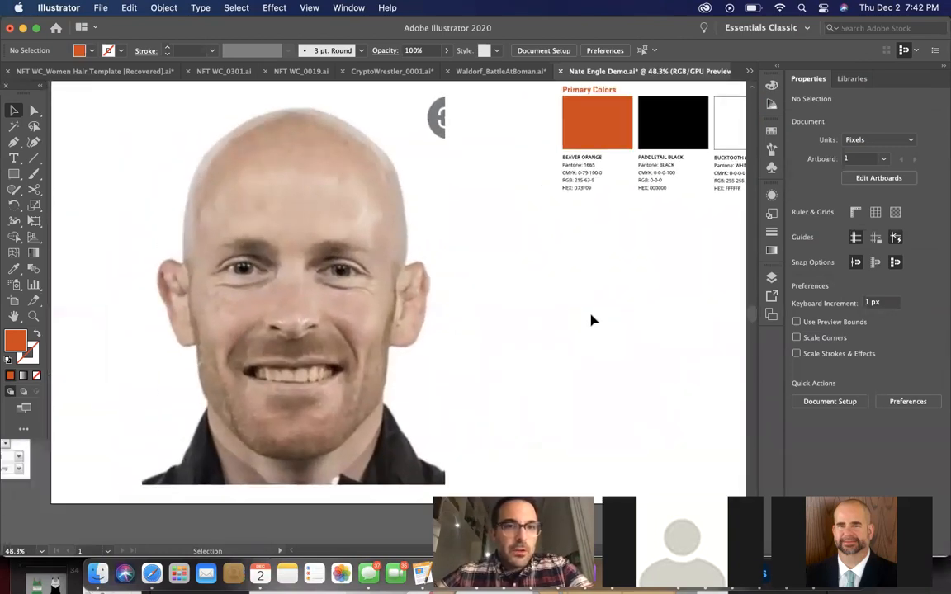
pyautogui.hscroll(-2, 592, 320)
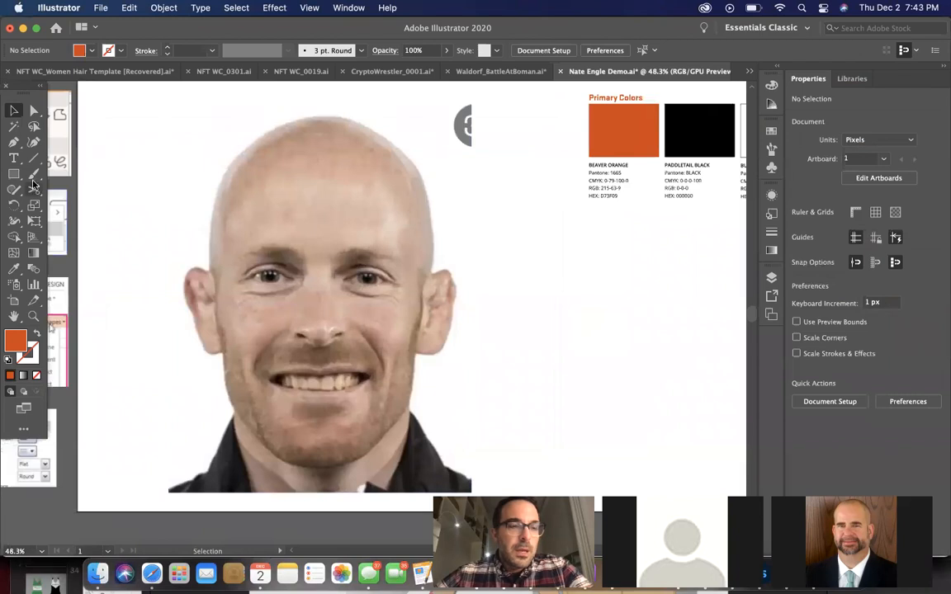
pyautogui.click(14, 142)
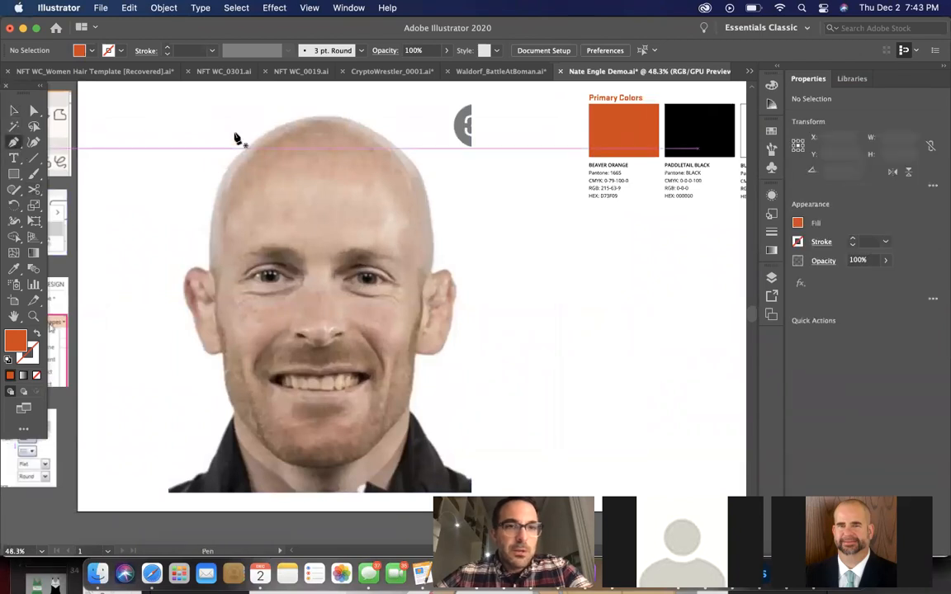
pyautogui.click(320, 118)
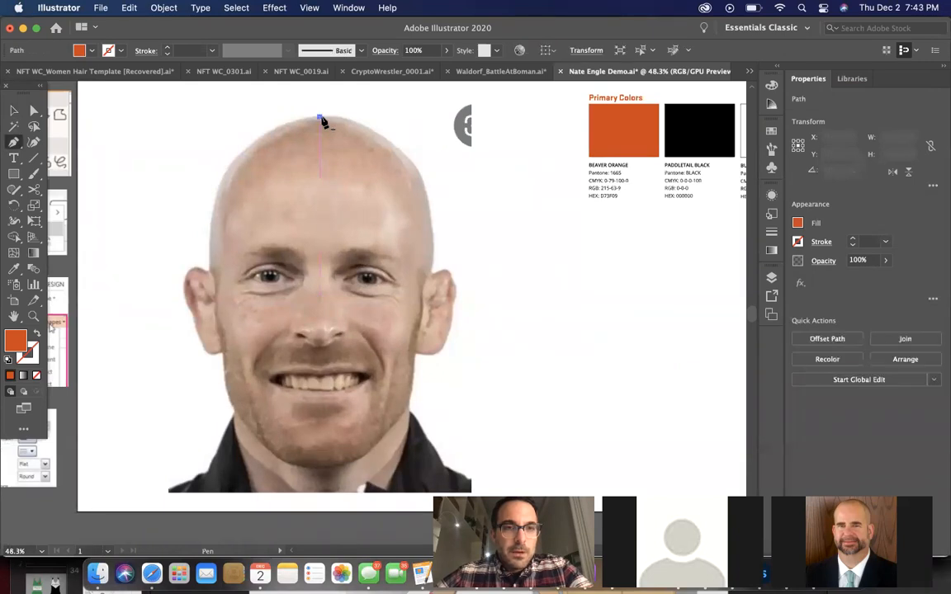
pyautogui.click(320, 469)
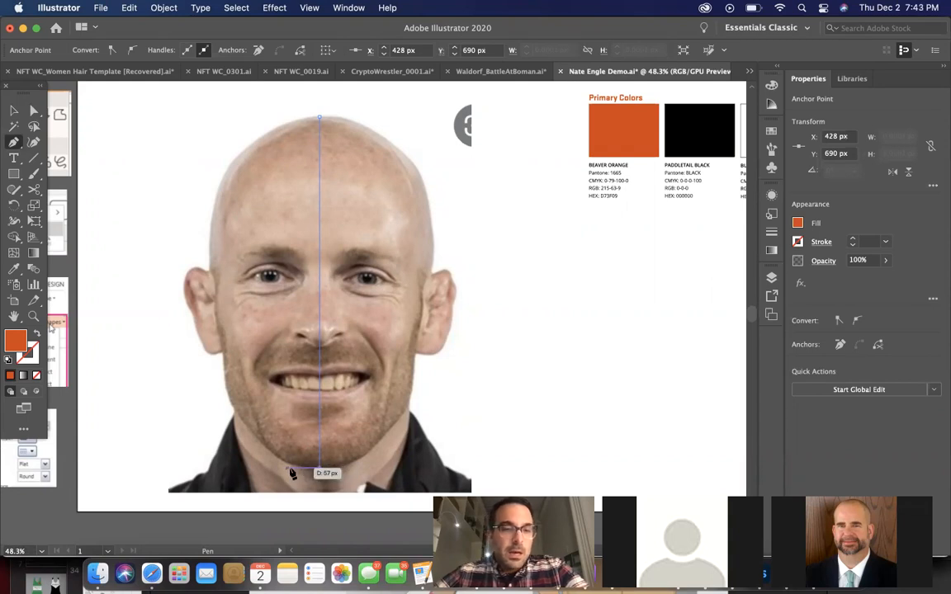
pyautogui.click(300, 468)
pyautogui.click(255, 438)
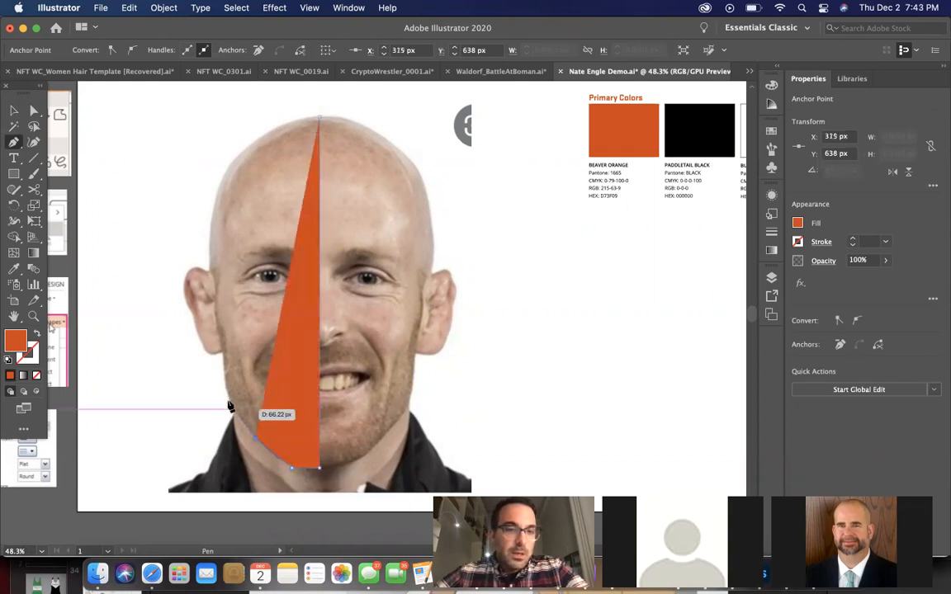
pyautogui.click(228, 397)
pyautogui.click(206, 244)
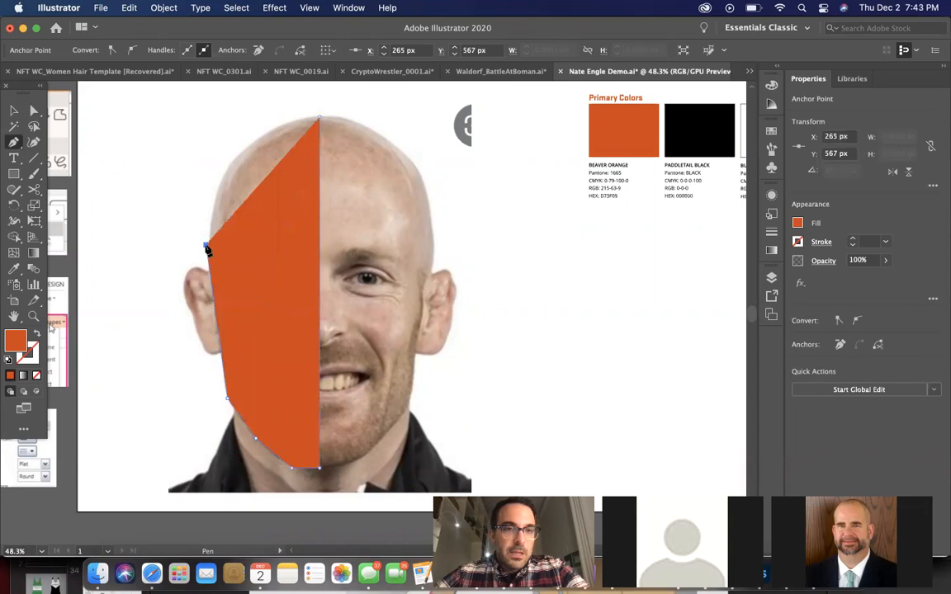
pyautogui.click(241, 150)
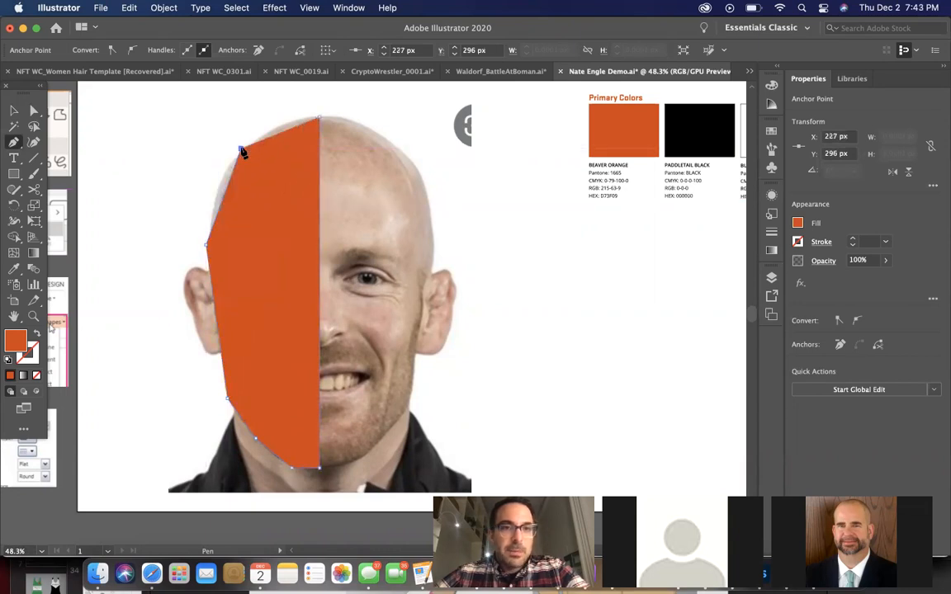
pyautogui.click(320, 122)
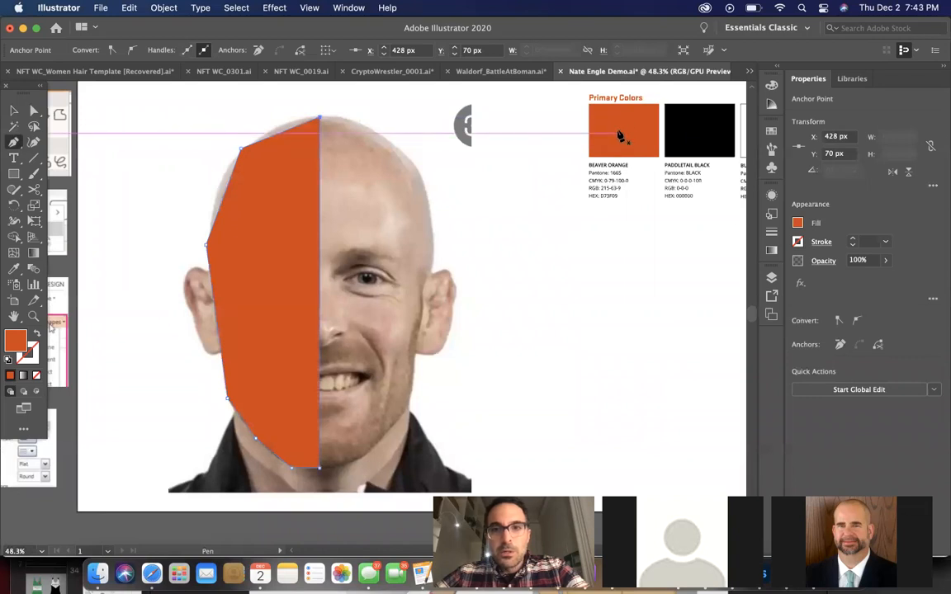
# Give the half-head path an orange D64009 stroke and set its fill to none
pyautogui.click(797, 243)
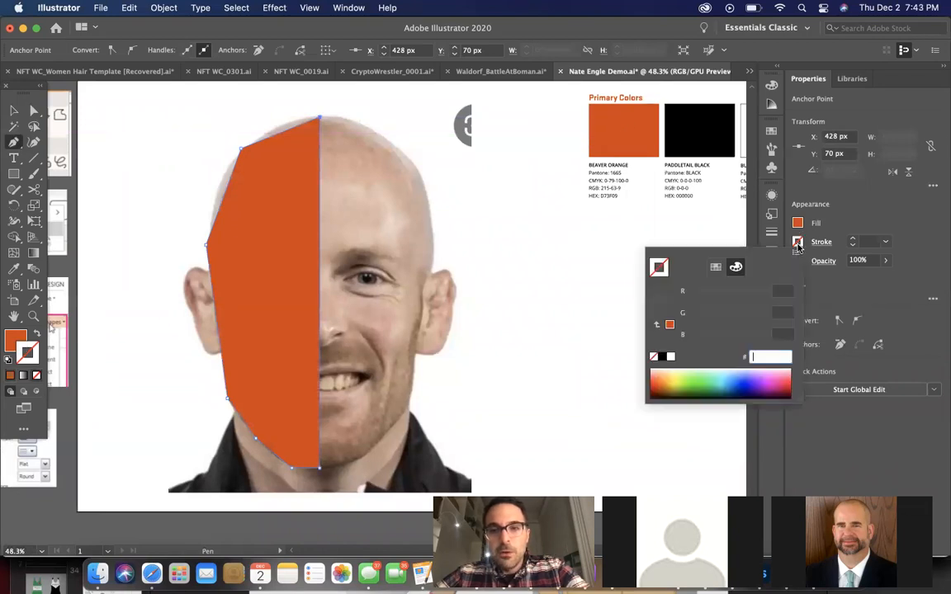
pyautogui.click(670, 326)
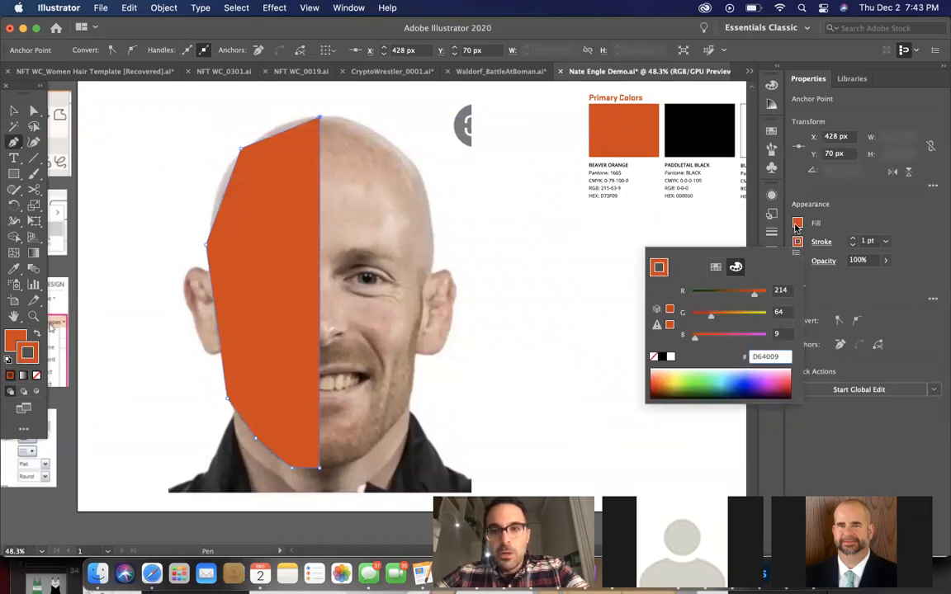
pyautogui.click(797, 224)
pyautogui.click(797, 223)
pyautogui.click(653, 339)
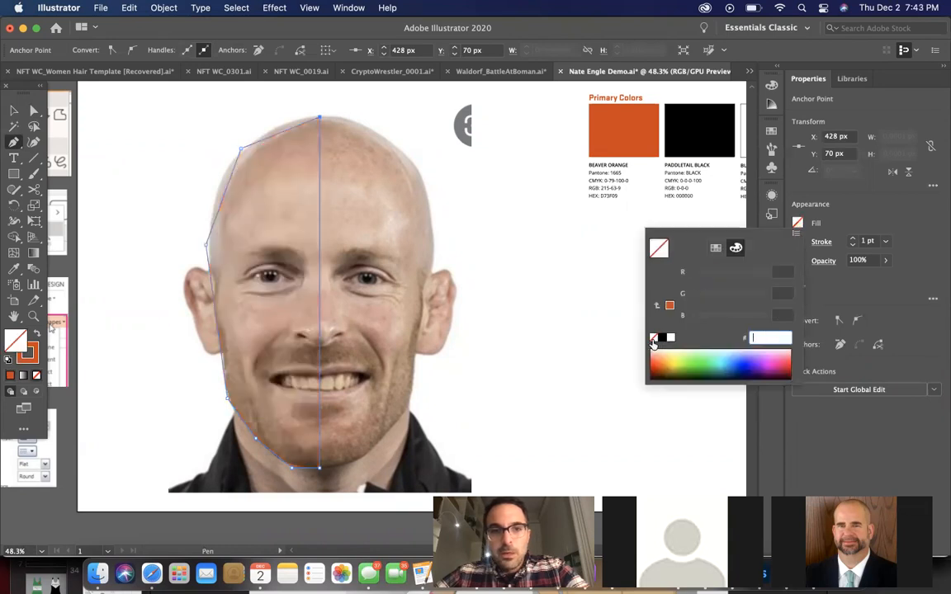
pyautogui.click(833, 213)
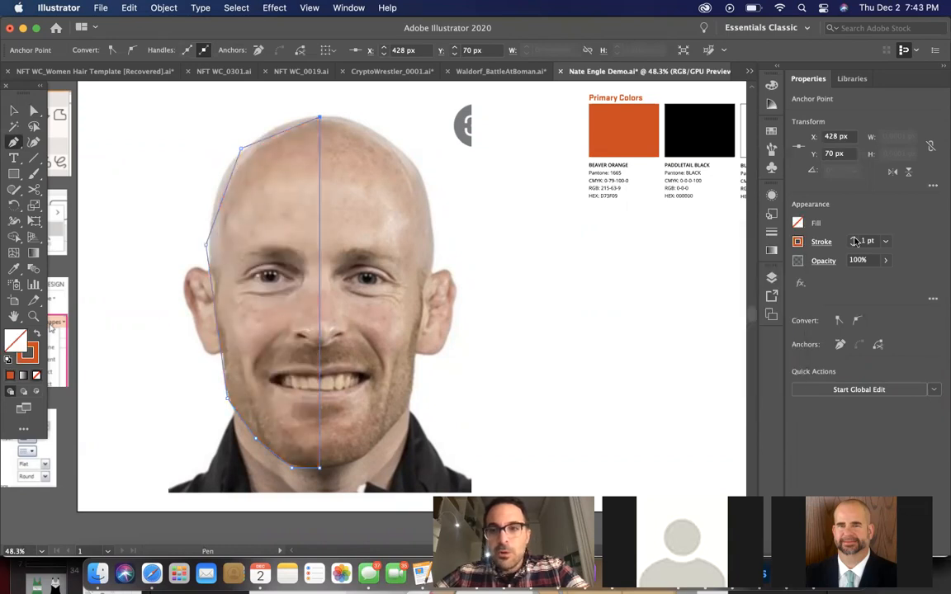
# Increase the half-head path's stroke weight to 6 pt
pyautogui.click(854, 241)
pyautogui.click(854, 241)
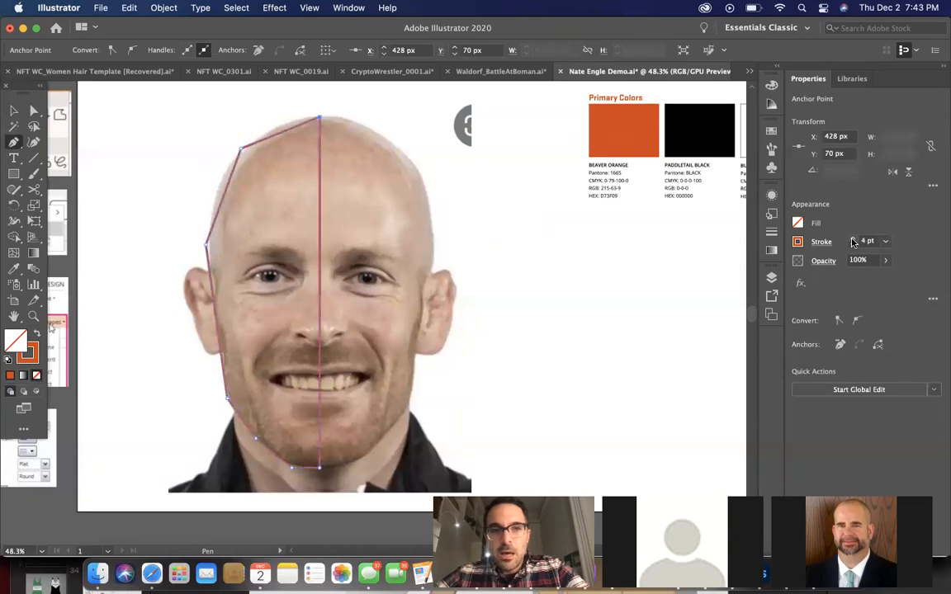
pyautogui.click(853, 240)
pyautogui.click(853, 240)
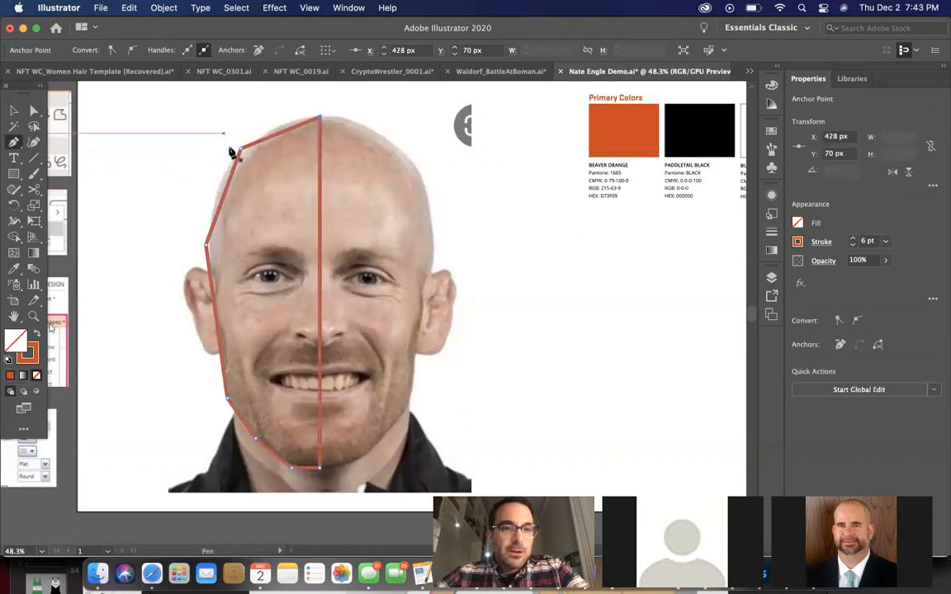
# Round the half-head outline between crown and temple with the Curvature tool, and shift the temple point slightly inward to follow the head
pyautogui.click(37, 143)
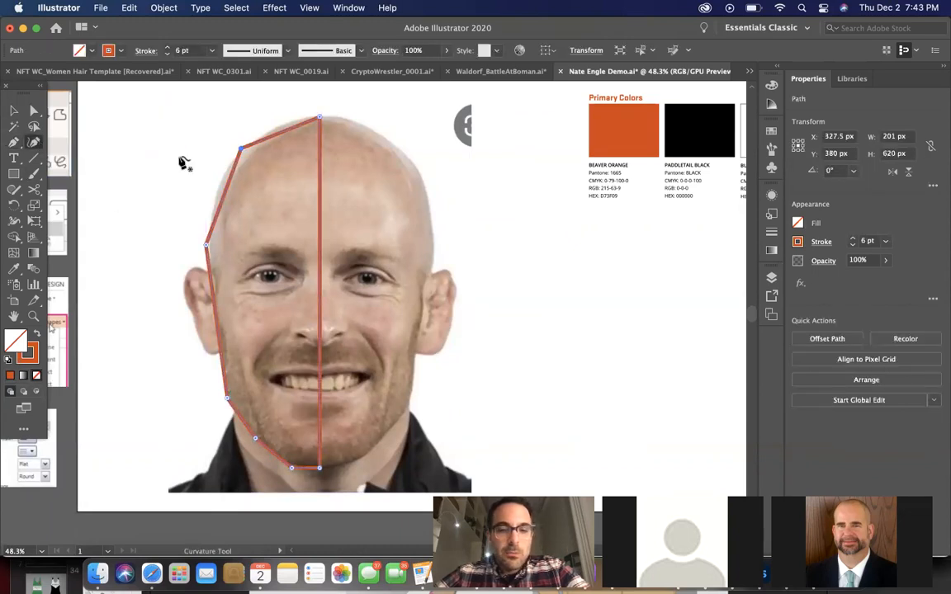
pyautogui.doubleClick(241, 150)
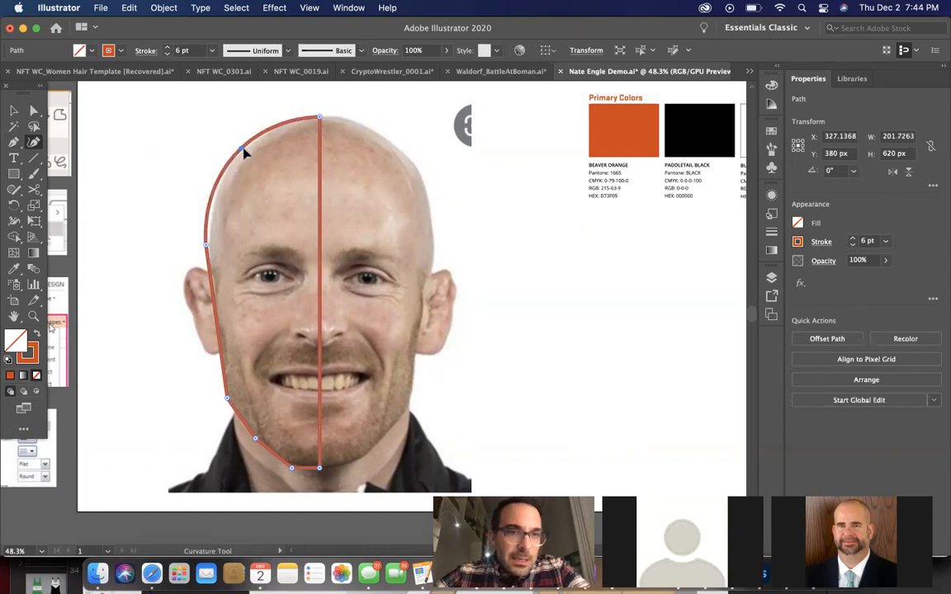
pyautogui.moveTo(210, 244); pyautogui.dragTo(212, 239)
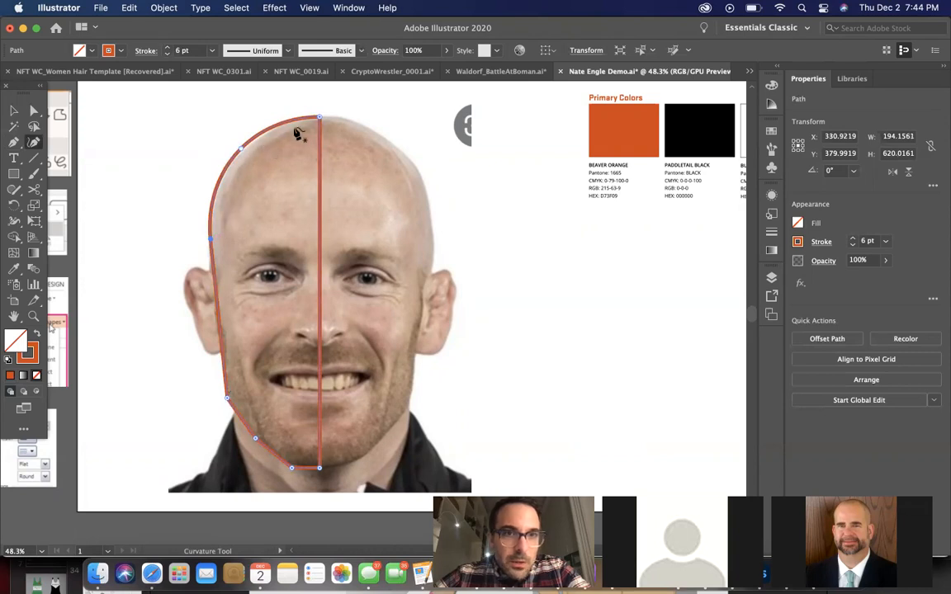
pyautogui.scroll(5, 294, 130)
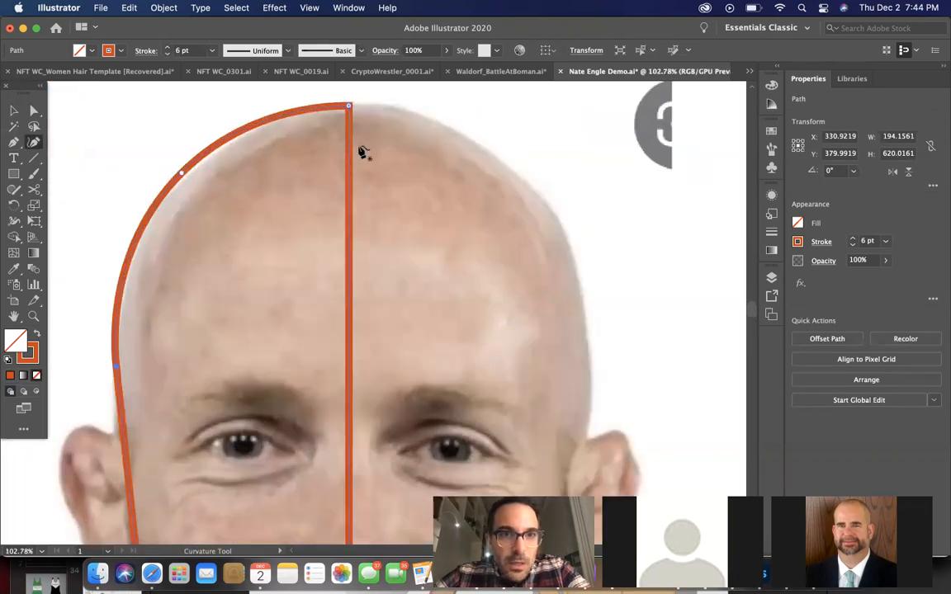
pyautogui.scroll(5, 361, 153)
pyautogui.scroll(-6, 357, 171)
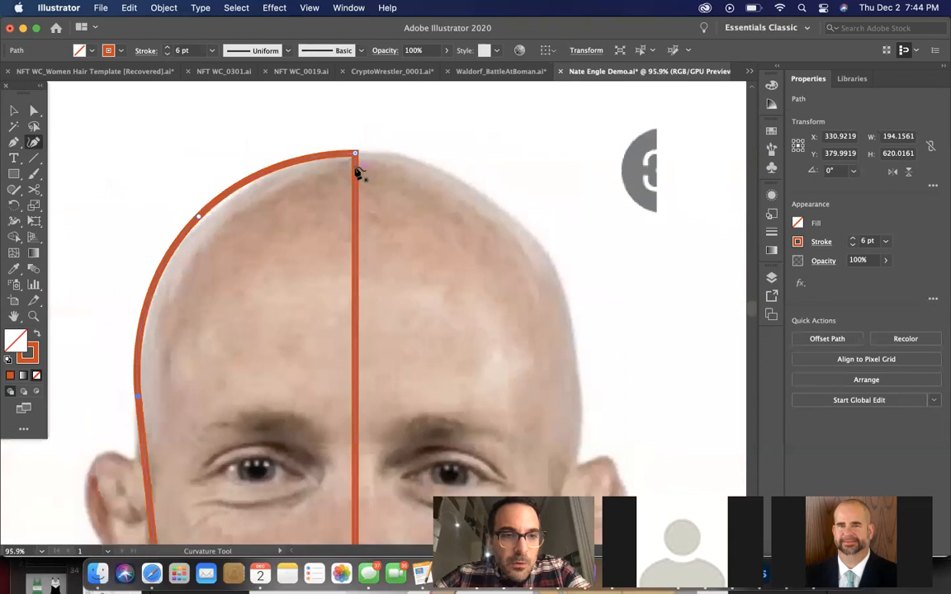
pyautogui.scroll(1, 327, 412)
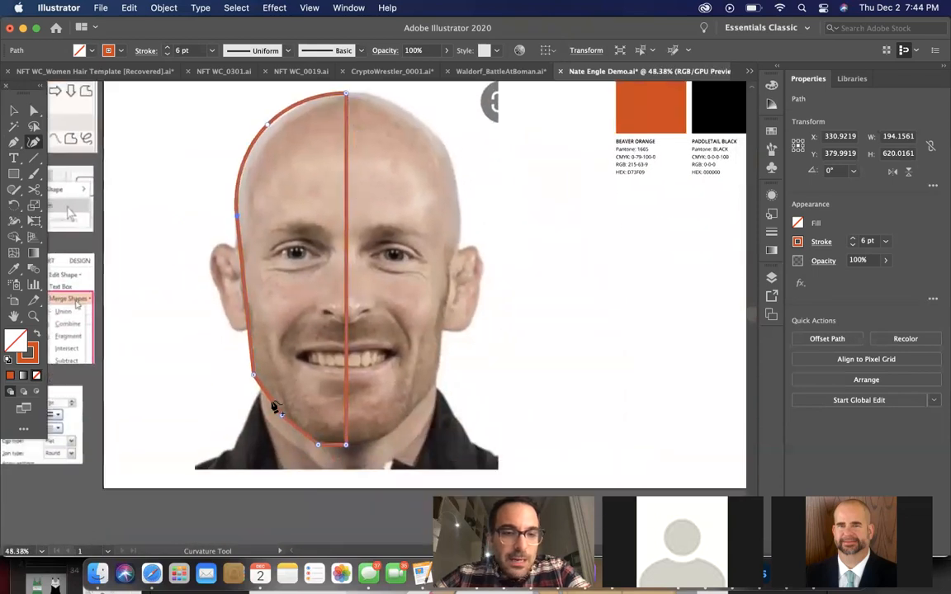
pyautogui.scroll(3, 310, 390)
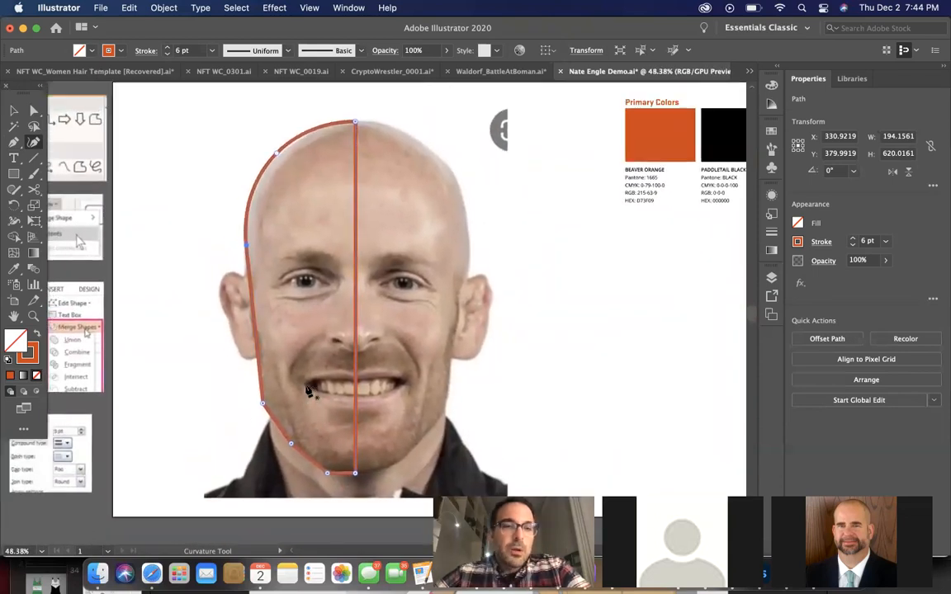
pyautogui.click(13, 110)
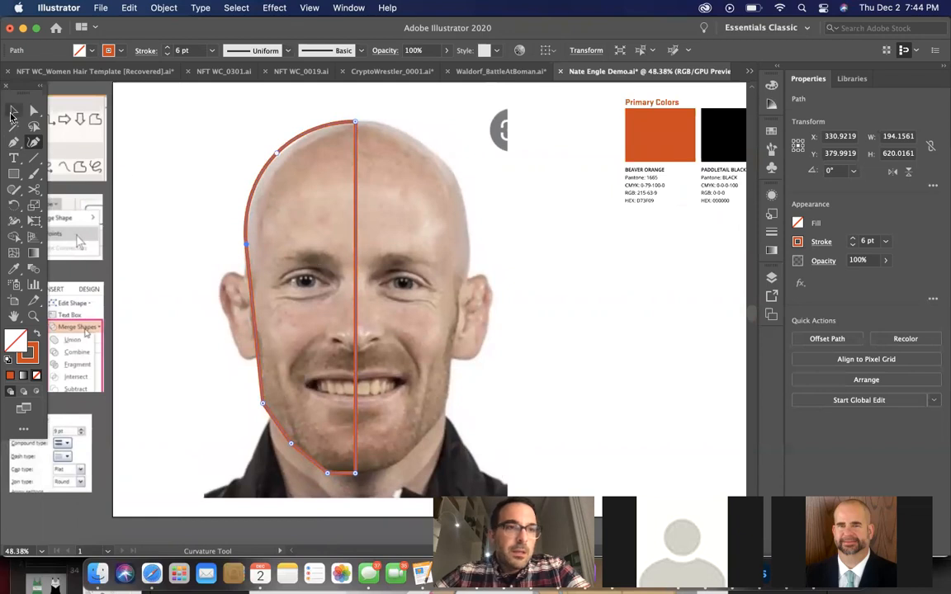
pyautogui.click(188, 160)
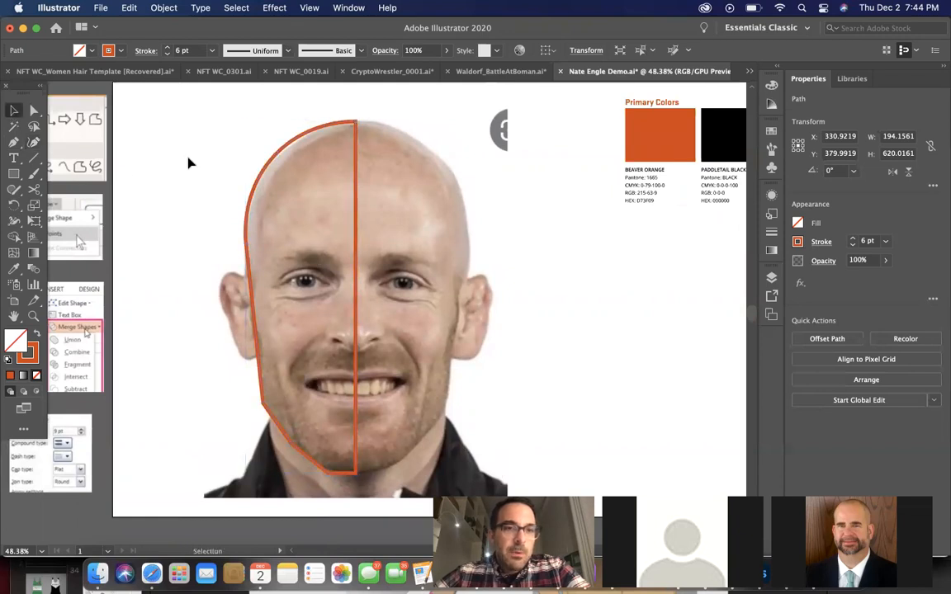
# Trace the ear beside the half-head outline as an open Pen tool path about 70 × 151 px, starting and ending on the head's edge
pyautogui.click(14, 141)
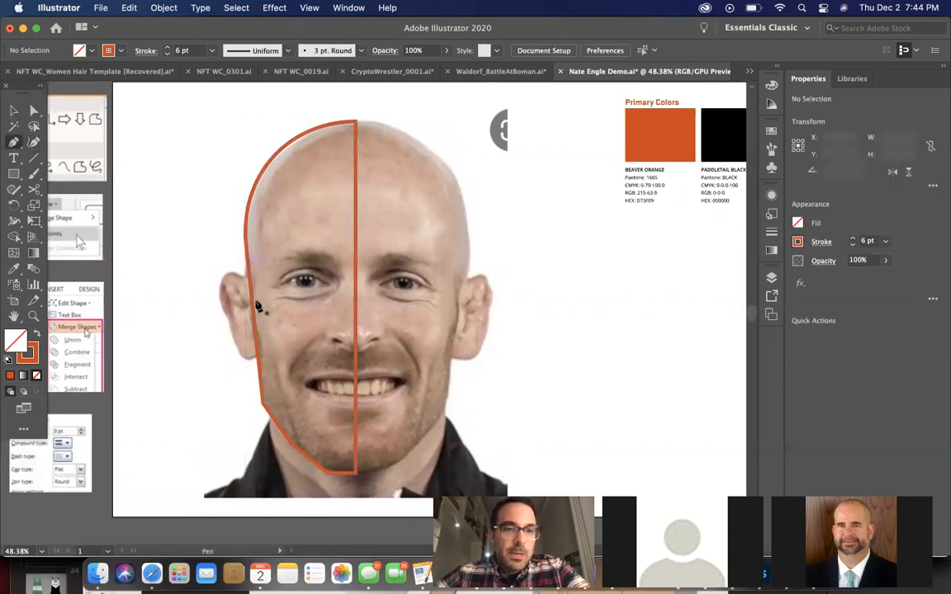
pyautogui.scroll(2, 250, 269)
pyautogui.moveTo(227, 259); pyautogui.dragTo(206, 265)
pyautogui.click(205, 262)
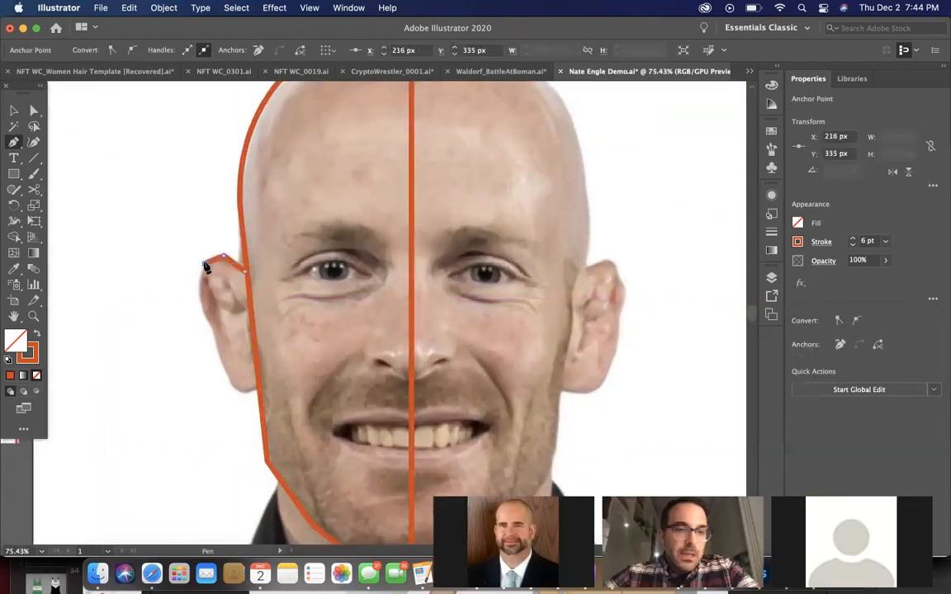
pyautogui.click(196, 298)
pyautogui.click(213, 335)
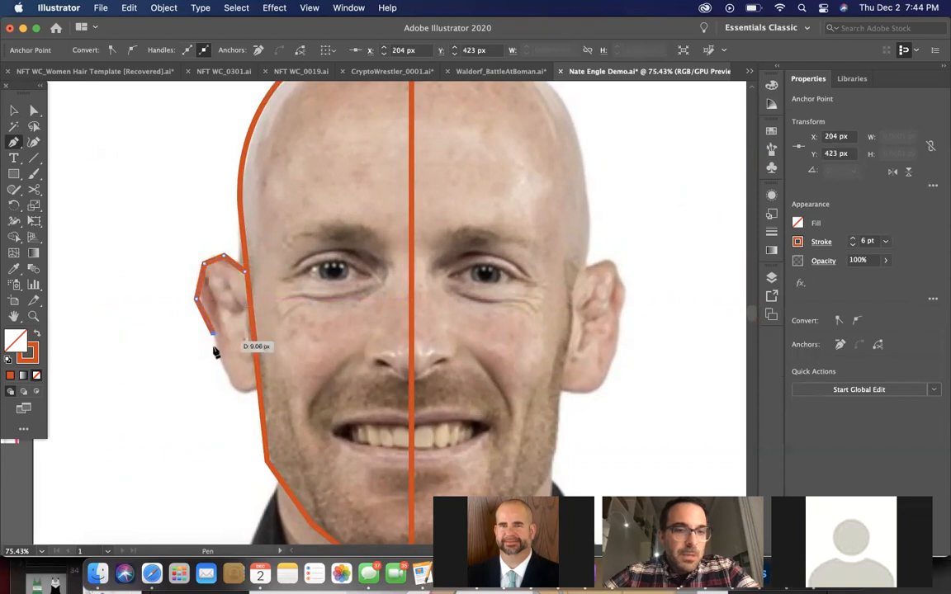
pyautogui.click(235, 391)
pyautogui.click(244, 391)
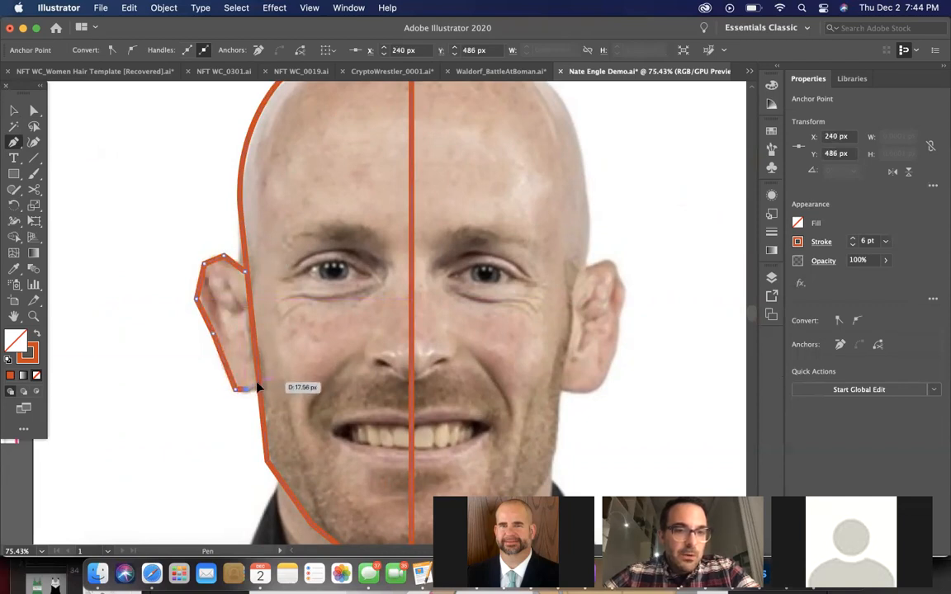
pyautogui.click(258, 386)
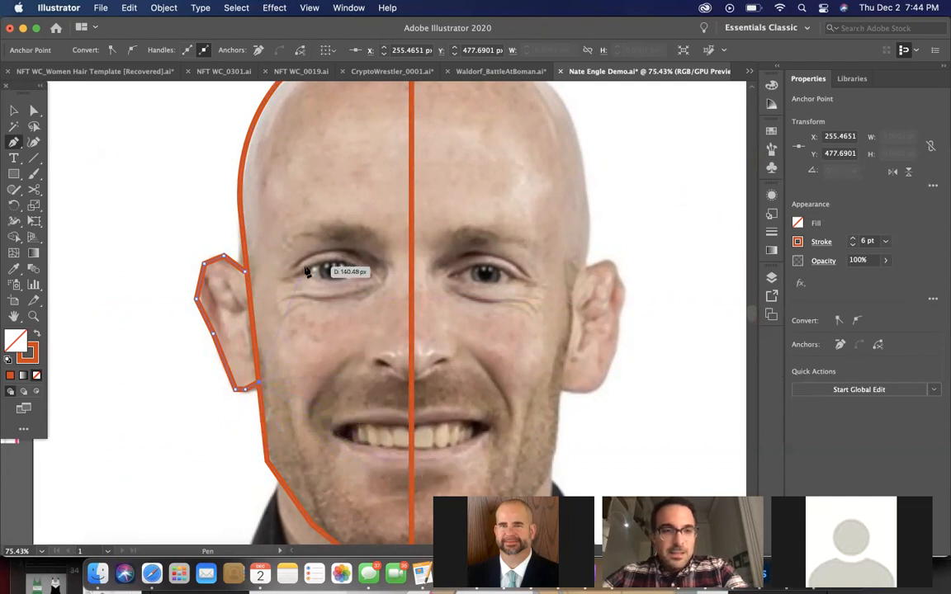
pyautogui.scroll(-3, 306, 270)
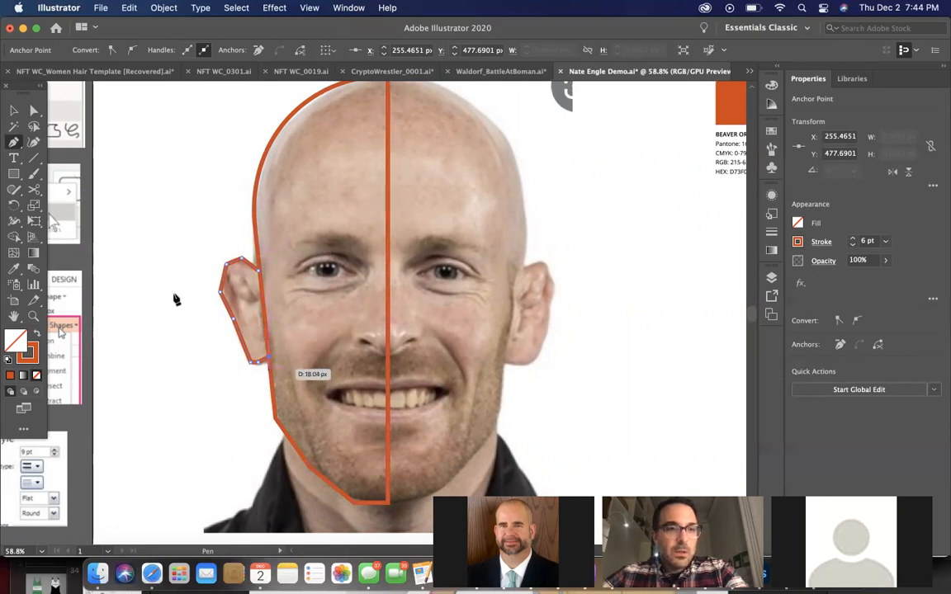
pyautogui.click(34, 143)
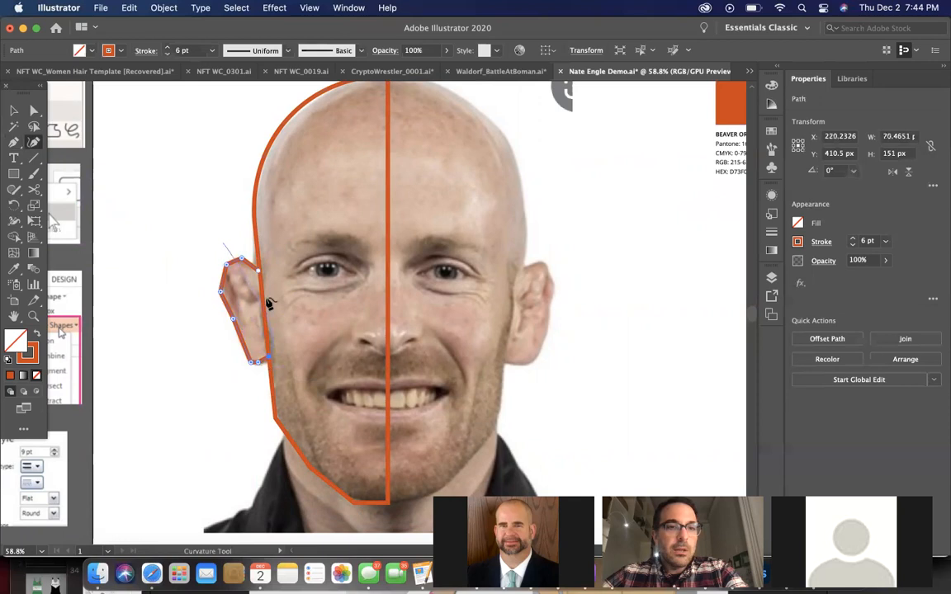
pyautogui.press('v')
pyautogui.click(140, 151)
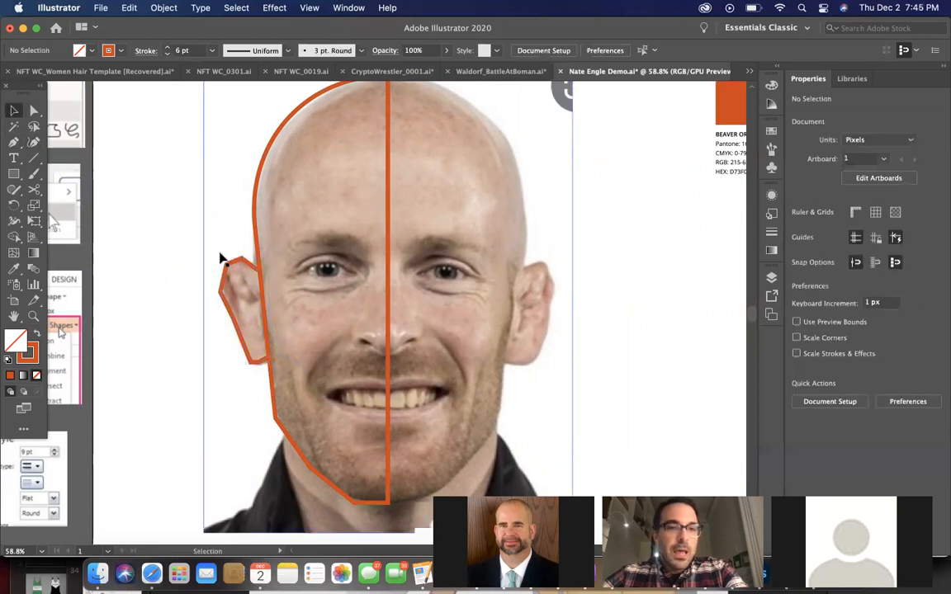
# Round the ear path's upper curve and lobe with the Curvature tool, bringing the ear to about 72 × 158 px
pyautogui.scroll(-3, 221, 258)
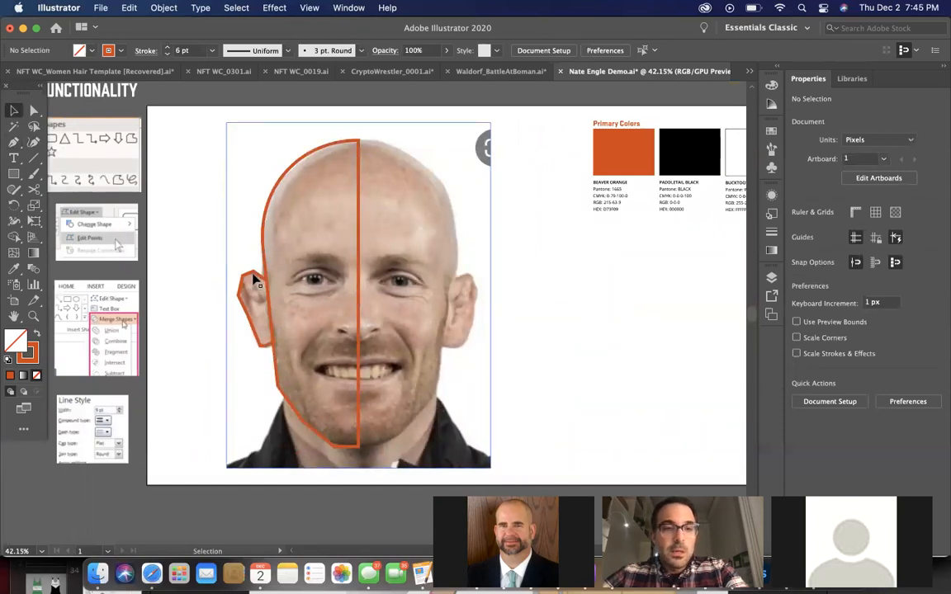
pyautogui.scroll(2, 258, 288)
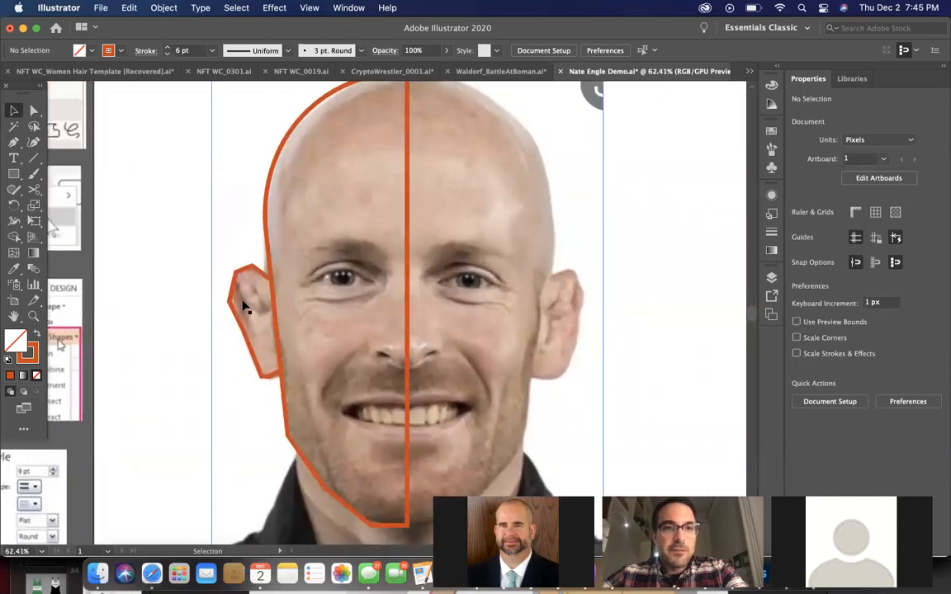
pyautogui.scroll(-1, 245, 307)
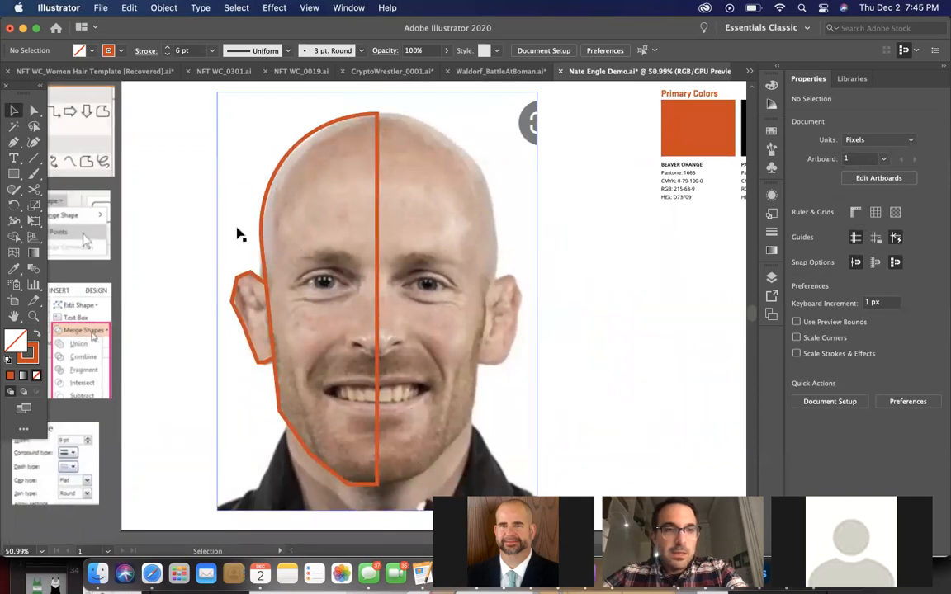
pyautogui.click(33, 144)
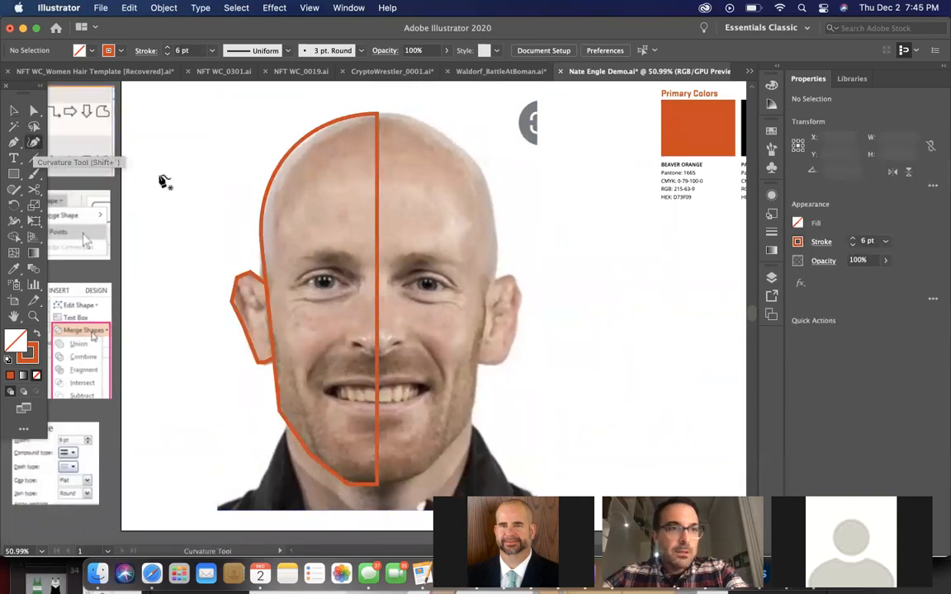
pyautogui.scroll(3, 229, 225)
pyautogui.click(264, 320)
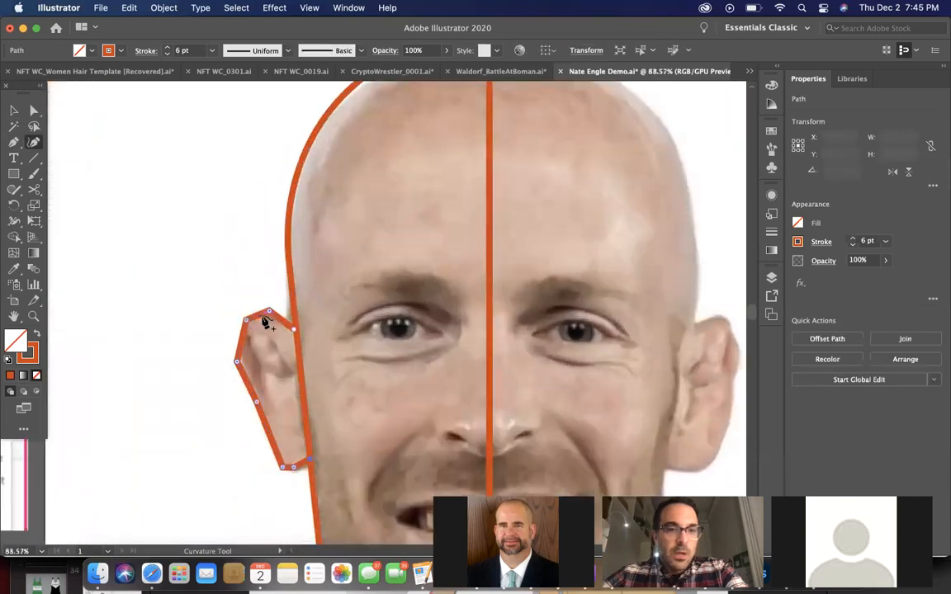
pyautogui.click(269, 314)
pyautogui.doubleClick(246, 320)
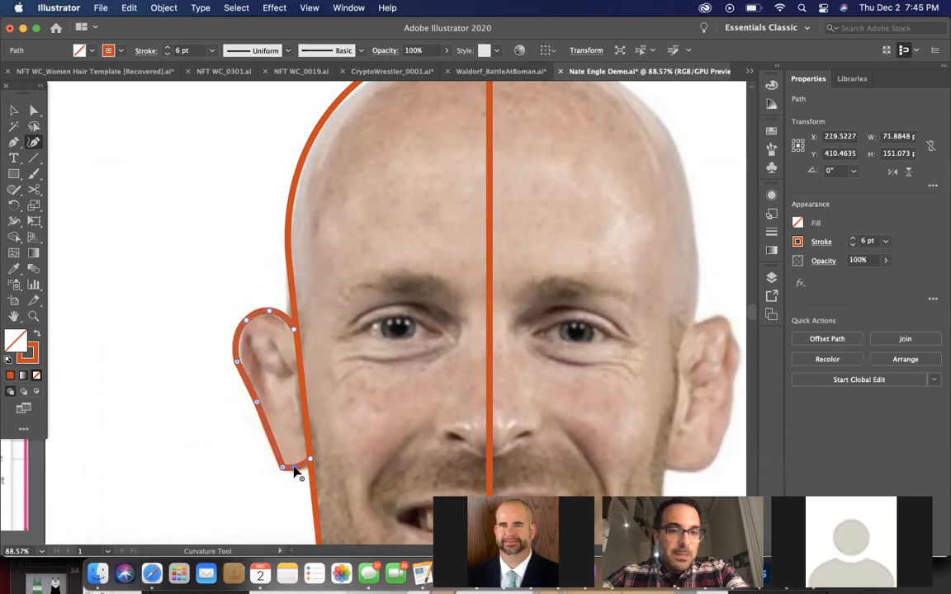
pyautogui.moveTo(298, 473); pyautogui.dragTo(298, 474)
pyautogui.scroll(-3, 298, 473)
pyautogui.scroll(-3, 299, 473)
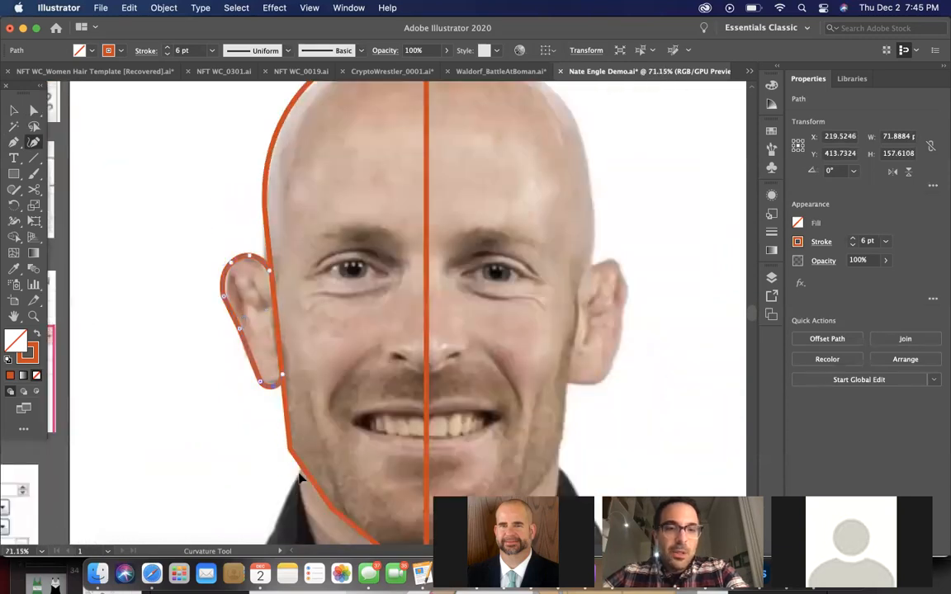
pyautogui.scroll(-3, 300, 477)
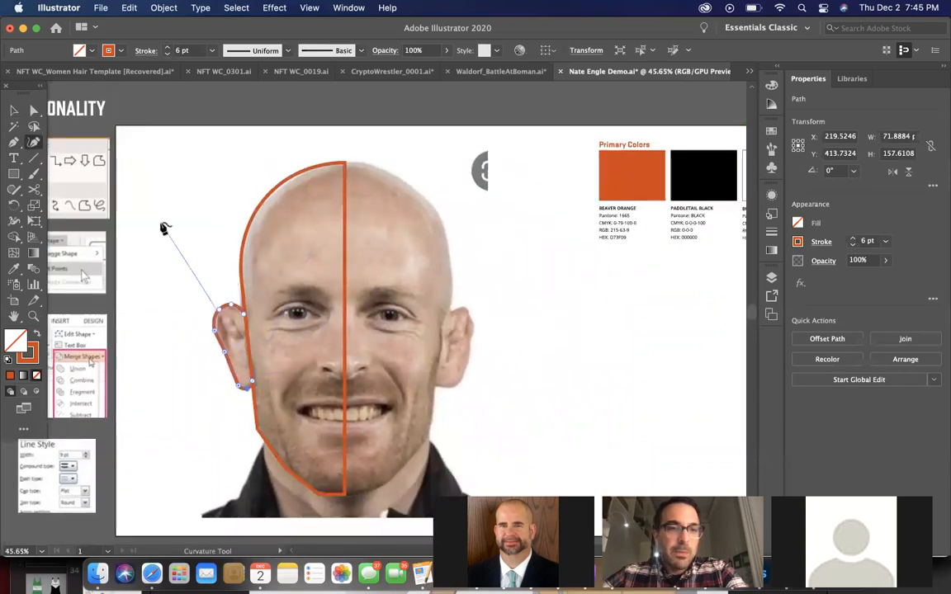
pyautogui.press('v')
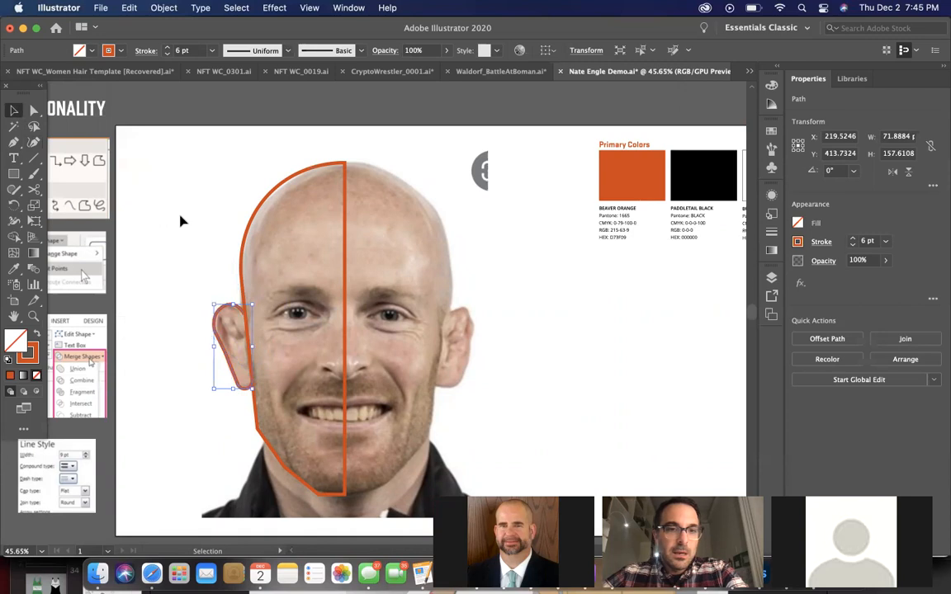
# Draw the eyebrow inside the half-head outline as a closed four-point Pen tool diamond about 20 px high
pyautogui.scroll(2, 181, 221)
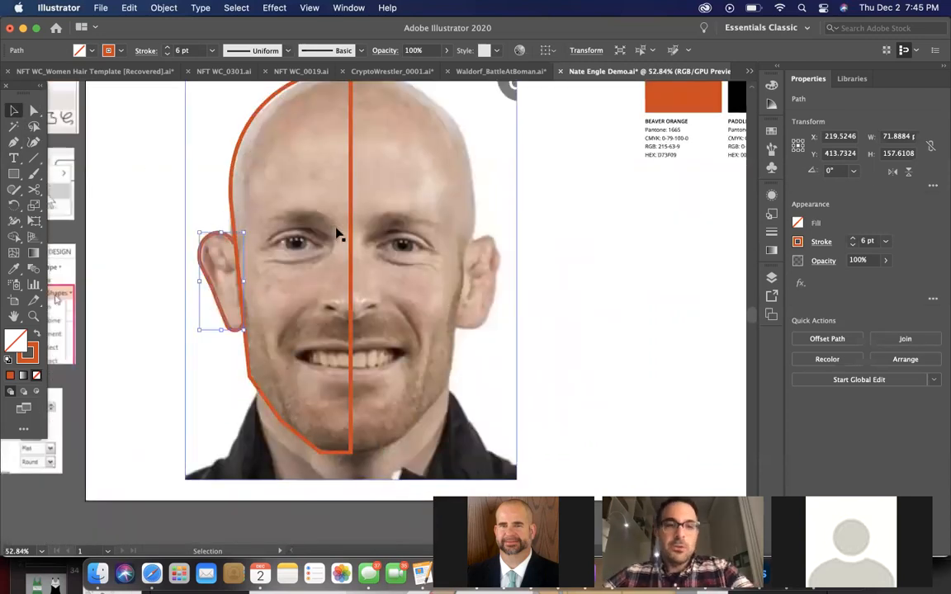
pyautogui.scroll(1, 335, 231)
pyautogui.scroll(6, 335, 231)
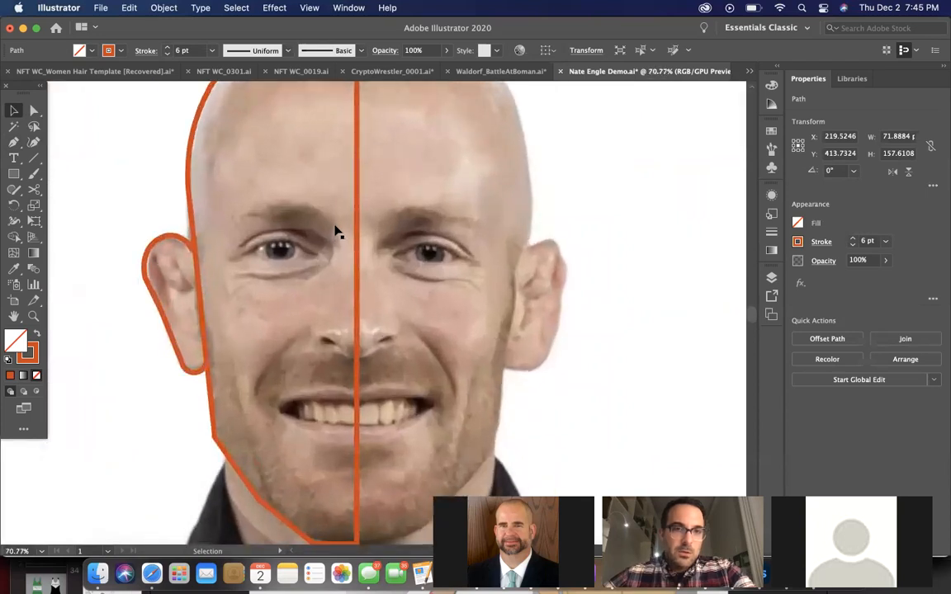
pyautogui.click(13, 142)
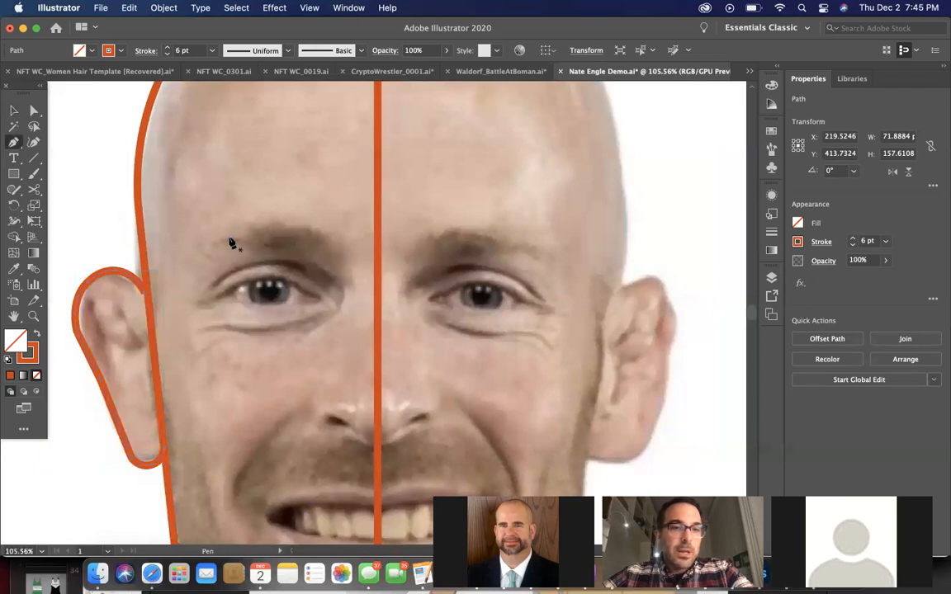
pyautogui.click(230, 237)
pyautogui.click(276, 248)
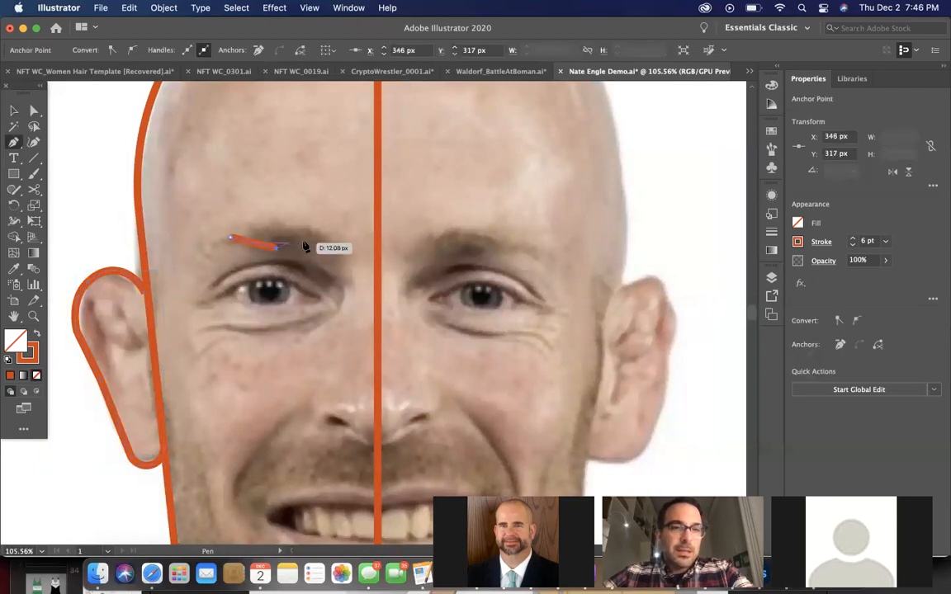
pyautogui.click(320, 238)
pyautogui.click(280, 224)
pyautogui.click(231, 238)
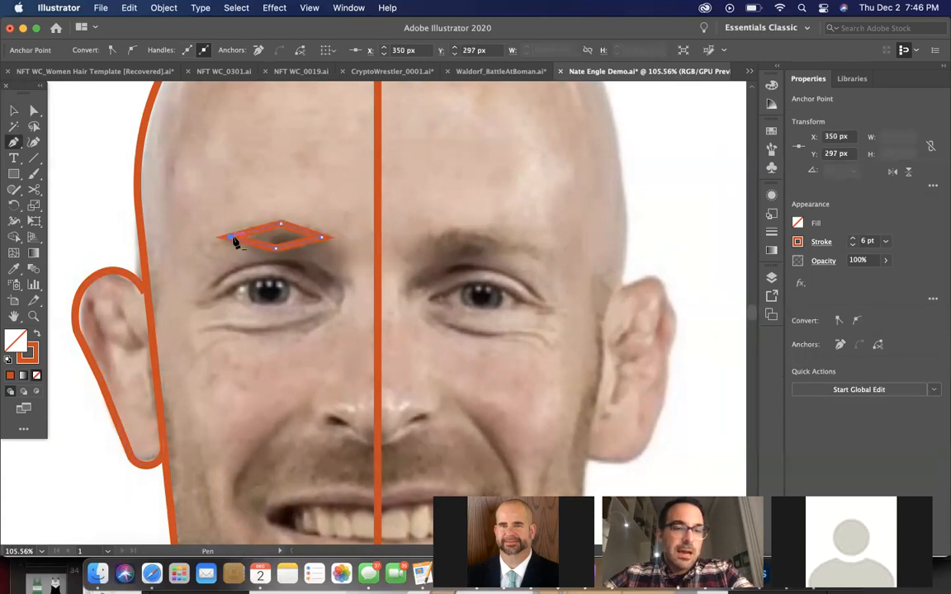
# Move the eyebrow's outer corner outward and slightly down with the Curvature tool, widening the shape to about 80 px
pyautogui.scroll(-3, 235, 242)
pyautogui.scroll(5, 235, 242)
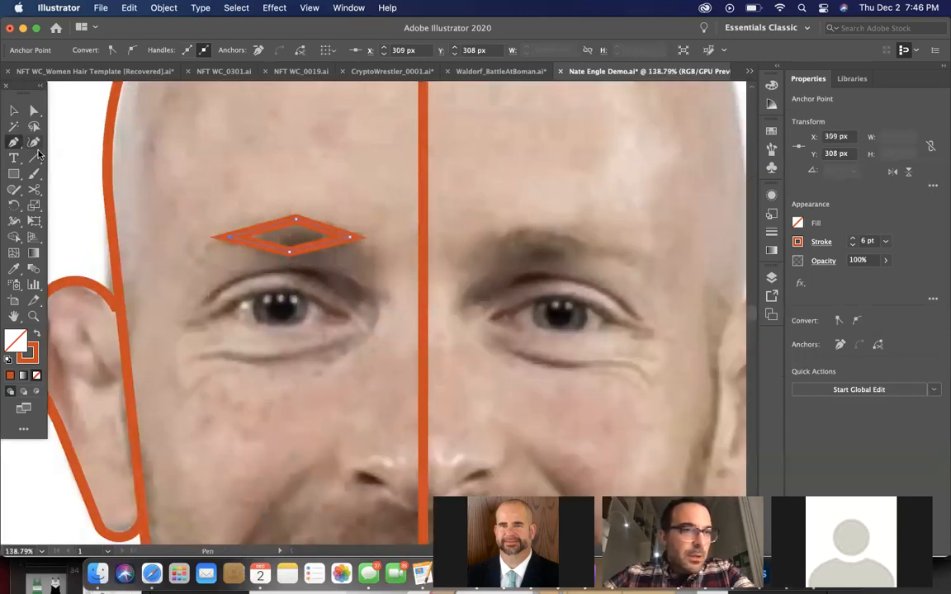
pyautogui.click(34, 142)
pyautogui.moveTo(221, 247); pyautogui.dragTo(212, 248)
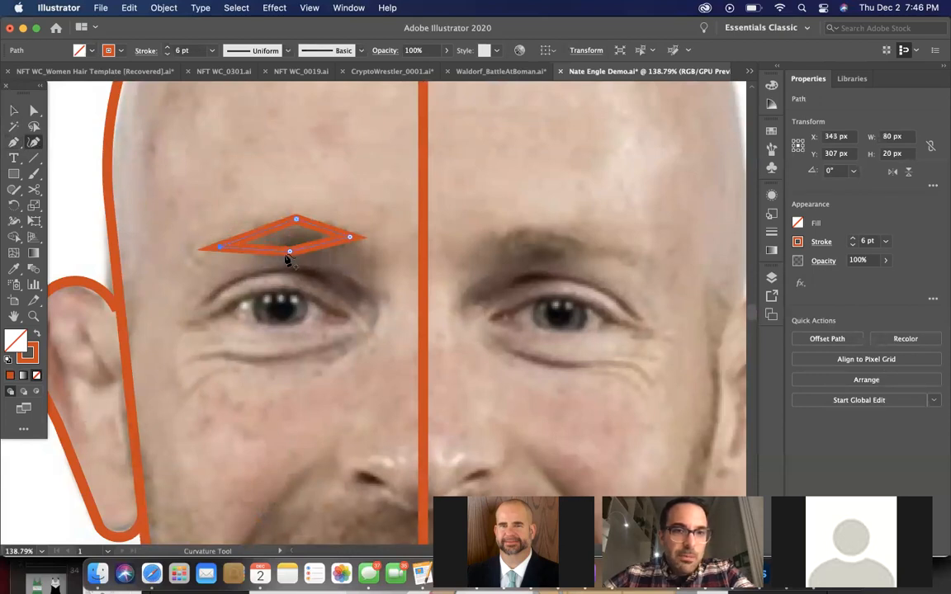
# Fill the eyebrow with Beaver Orange and no stroke by sampling the primary color swatch with the Eyedropper
pyautogui.scroll(-5, 286, 260)
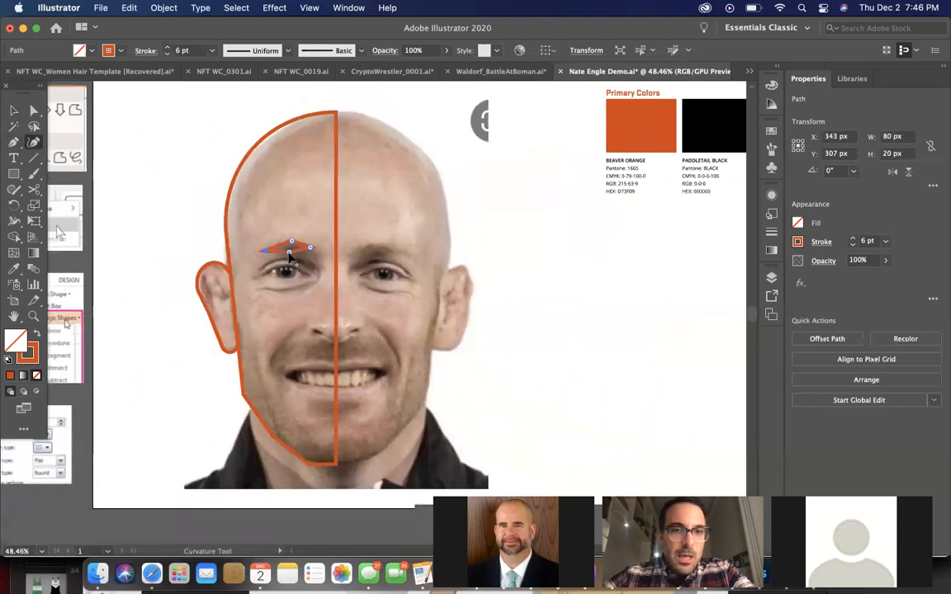
pyautogui.scroll(-1, 288, 258)
pyautogui.click(15, 271)
pyautogui.click(578, 146)
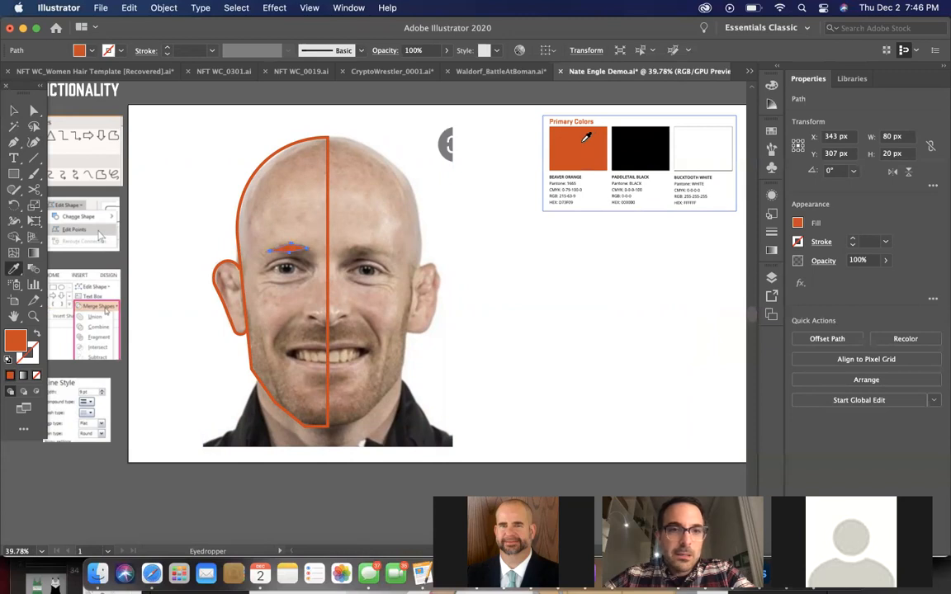
pyautogui.click(14, 110)
# Add an anchor point on the eyebrow's lower inner edge with the Curvature tool, pull it slightly outward, and make it a corner
pyautogui.scroll(4, 274, 217)
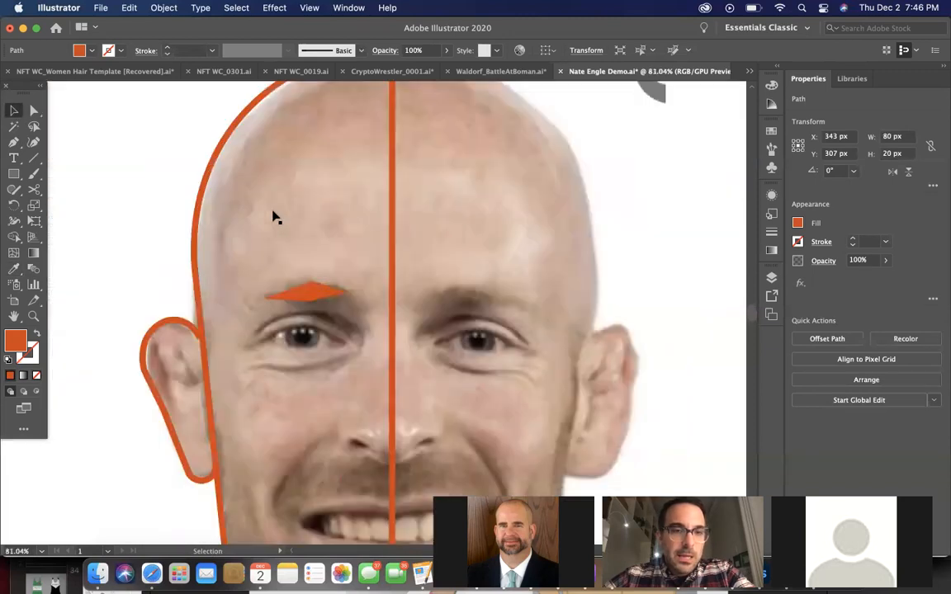
pyautogui.scroll(3, 276, 217)
pyautogui.click(341, 332)
pyautogui.scroll(1, 340, 332)
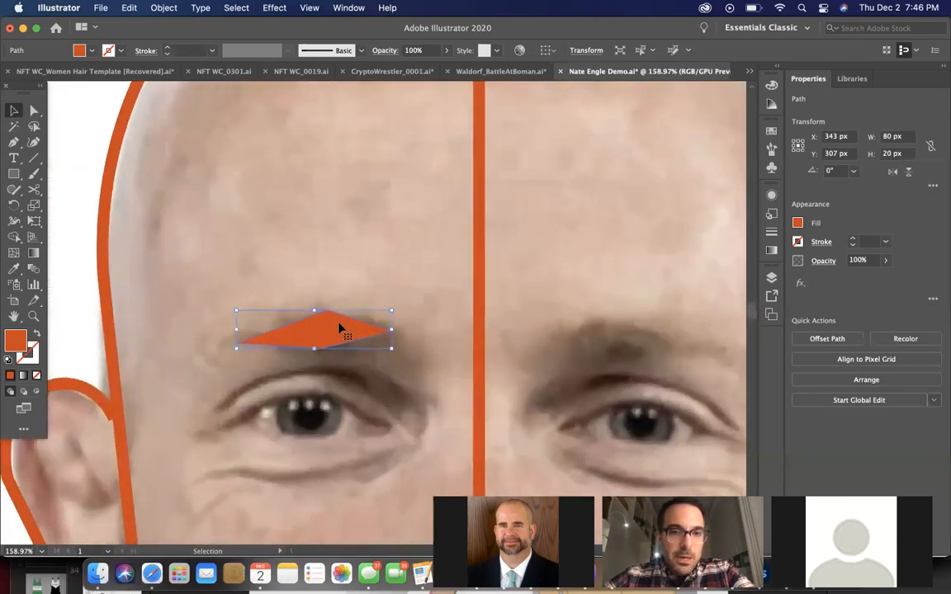
pyautogui.scroll(1, 340, 333)
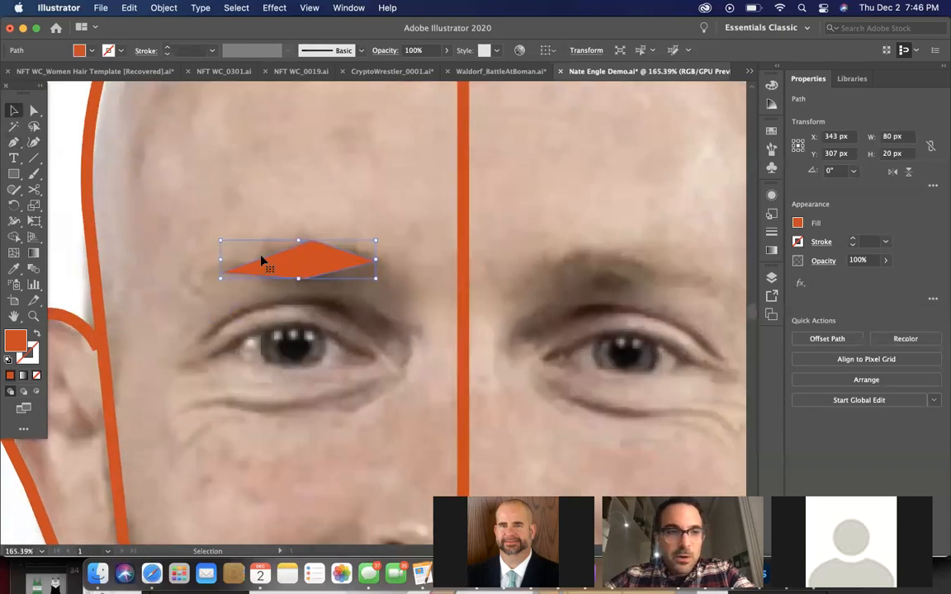
pyautogui.click(34, 142)
pyautogui.click(311, 241)
pyautogui.moveTo(340, 269); pyautogui.dragTo(361, 275)
pyautogui.doubleClick(363, 277)
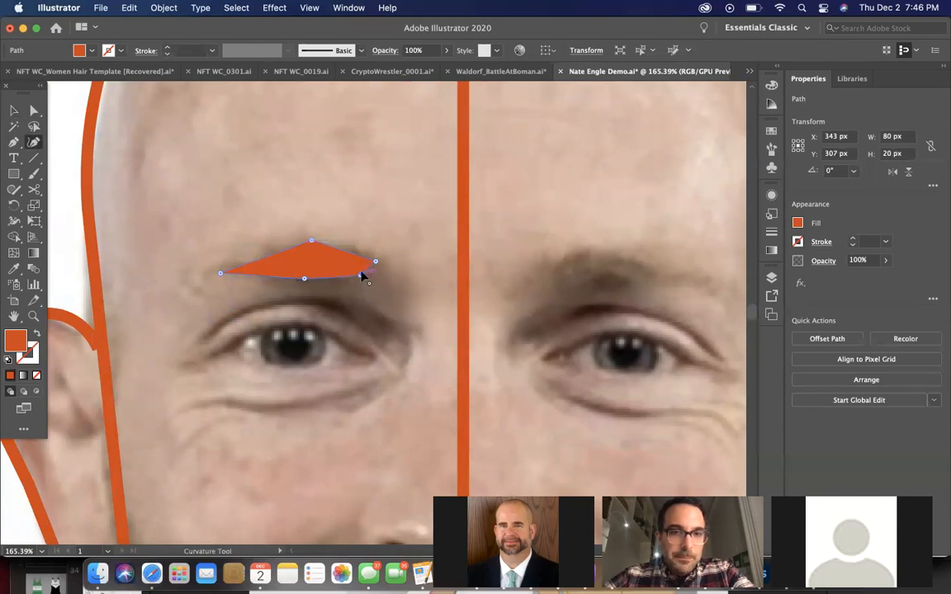
pyautogui.doubleClick(360, 275)
pyautogui.click(362, 275)
pyautogui.doubleClick(360, 275)
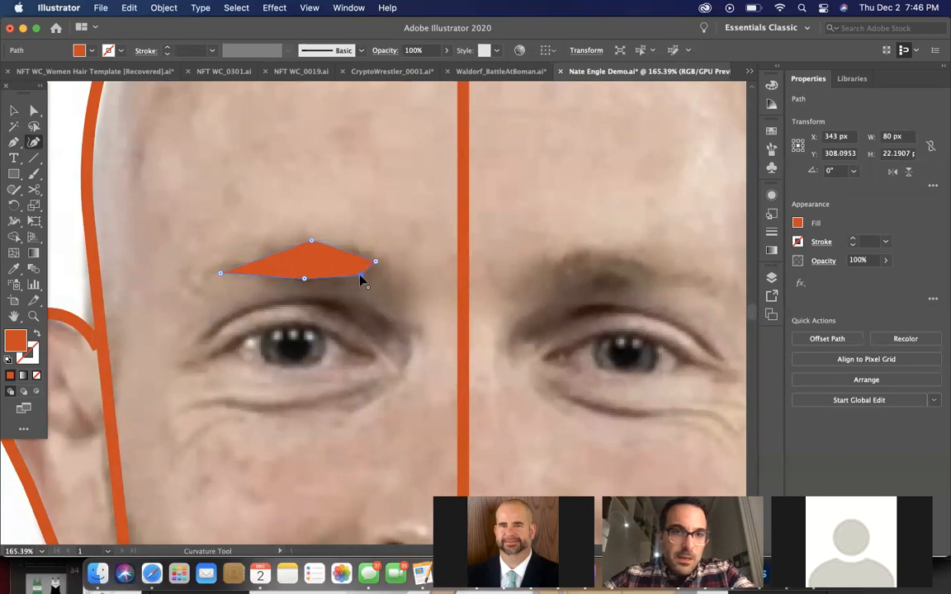
# Trace the upper lash line below the eyebrow as an open six-point Pen path about 81 px wide, and copy the half-head's 6 pt orange stroke onto it
pyautogui.scroll(-5, 404, 305)
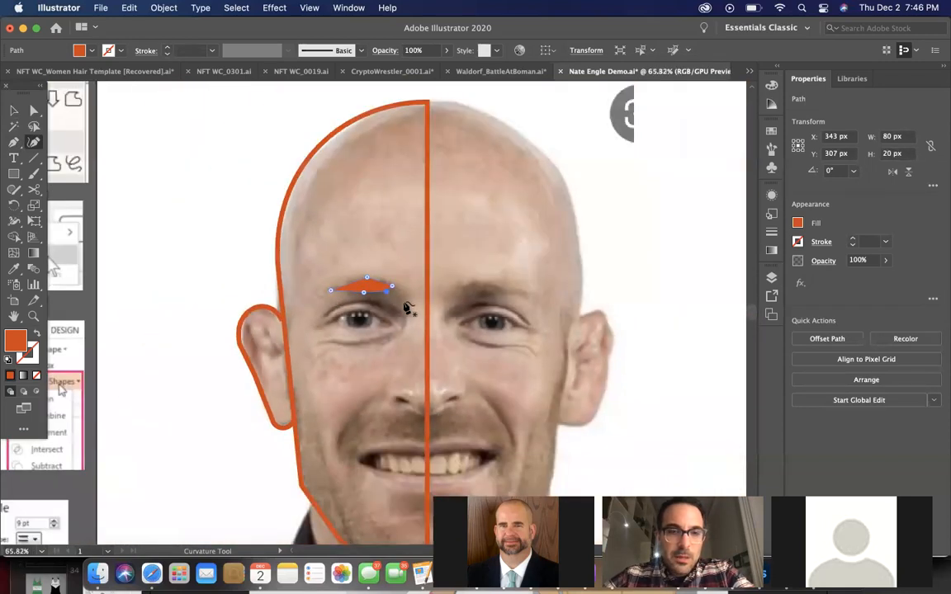
pyautogui.scroll(-4, 406, 307)
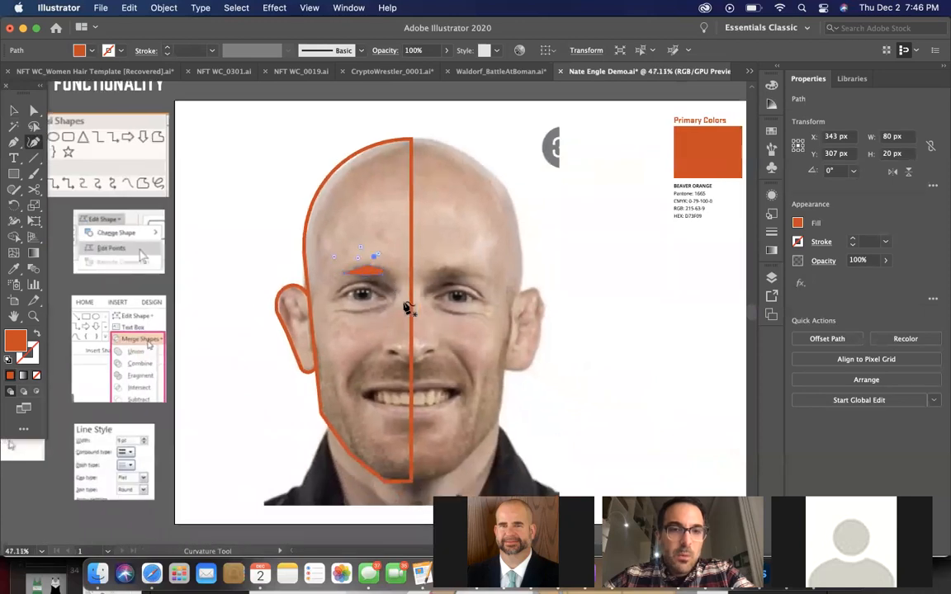
pyautogui.scroll(-2, 406, 307)
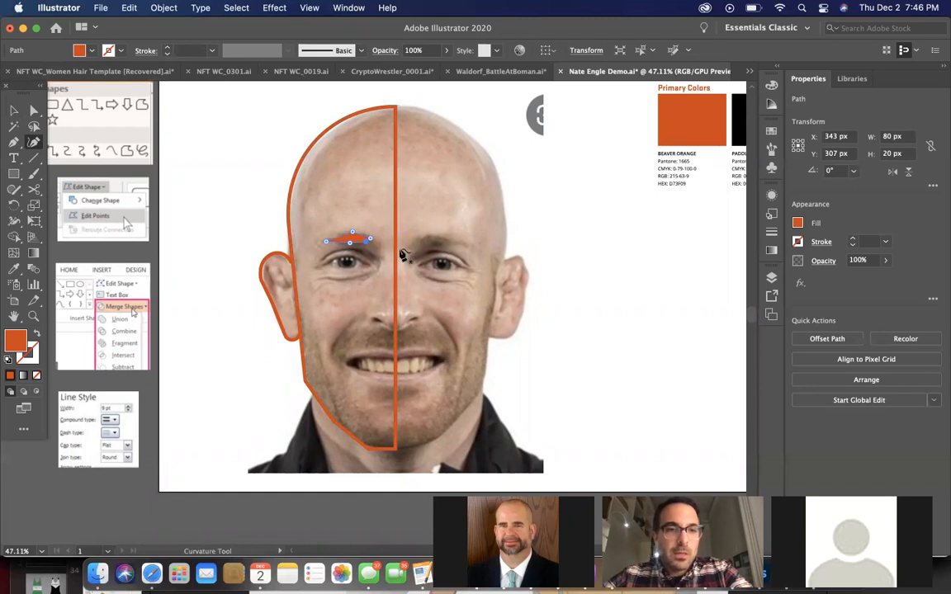
pyautogui.scroll(5, 361, 282)
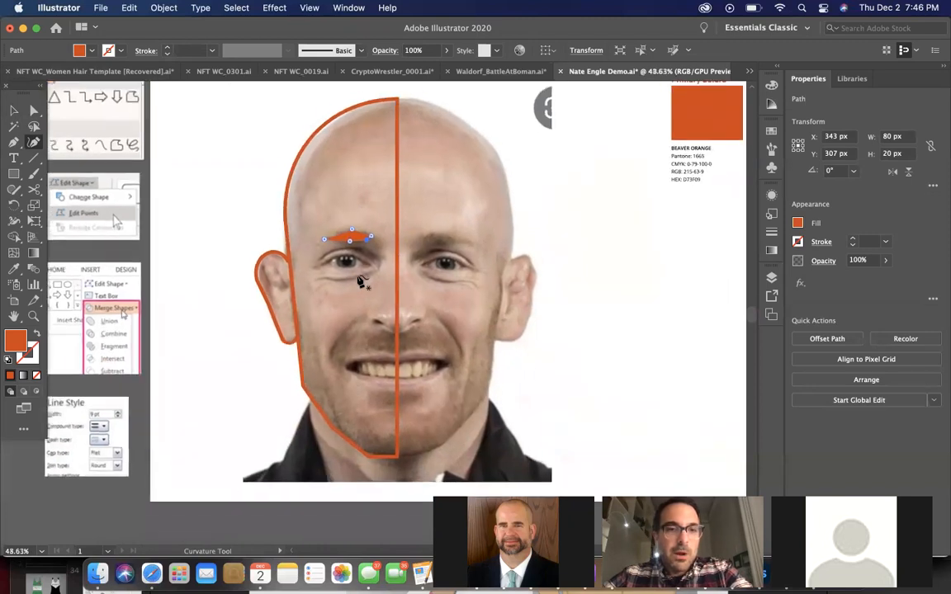
pyautogui.scroll(7, 360, 282)
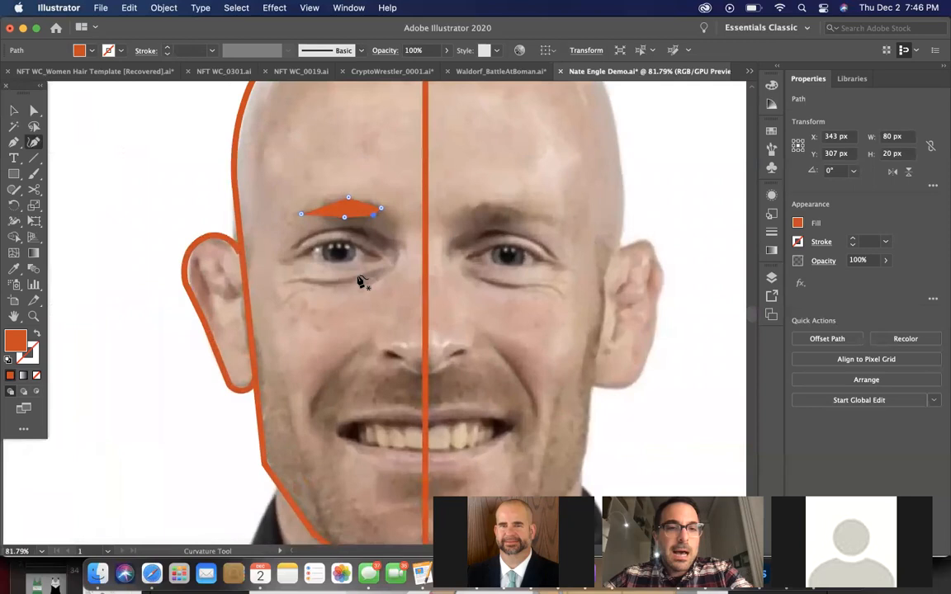
pyautogui.scroll(3, 360, 282)
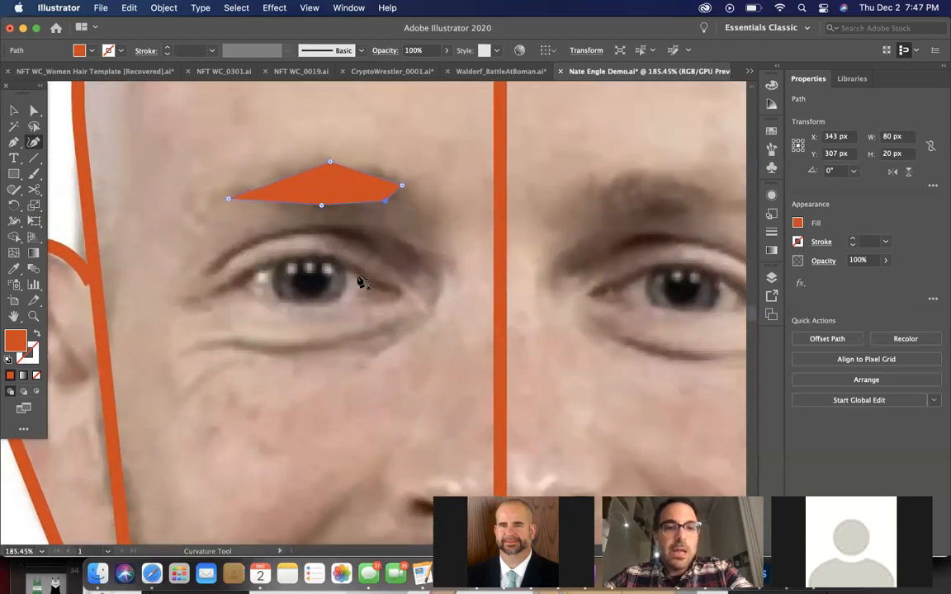
pyautogui.scroll(3, 361, 292)
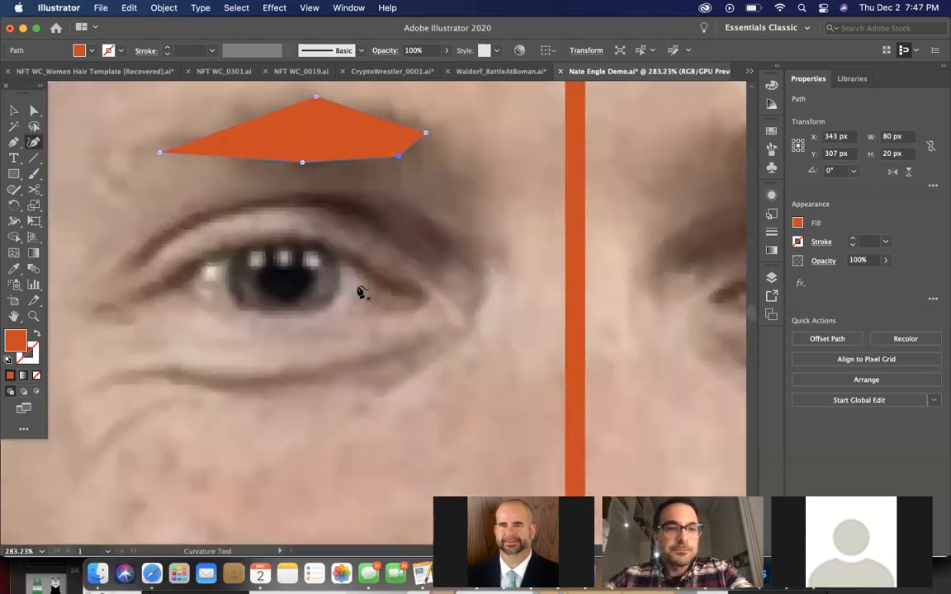
pyautogui.click(13, 143)
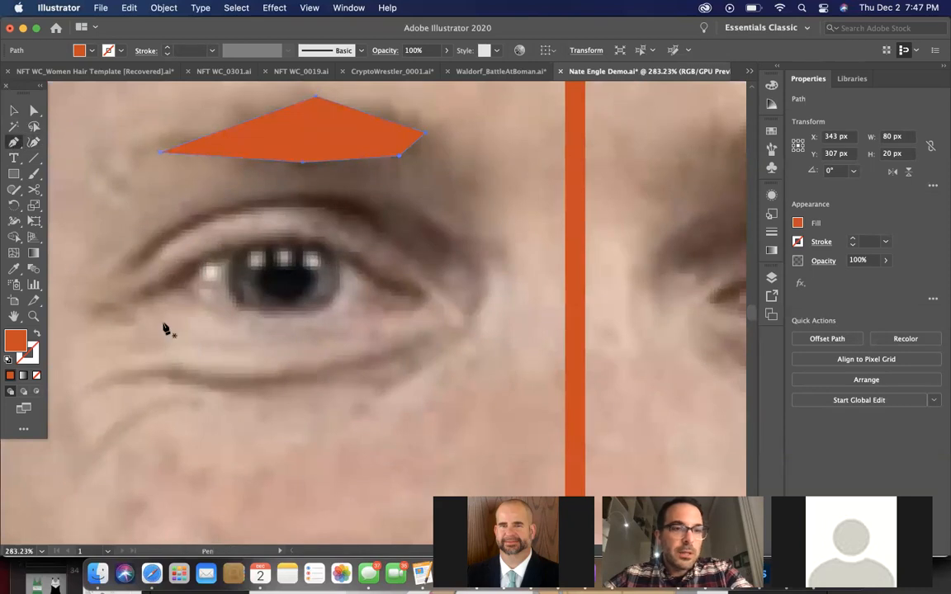
pyautogui.click(146, 295)
pyautogui.click(186, 274)
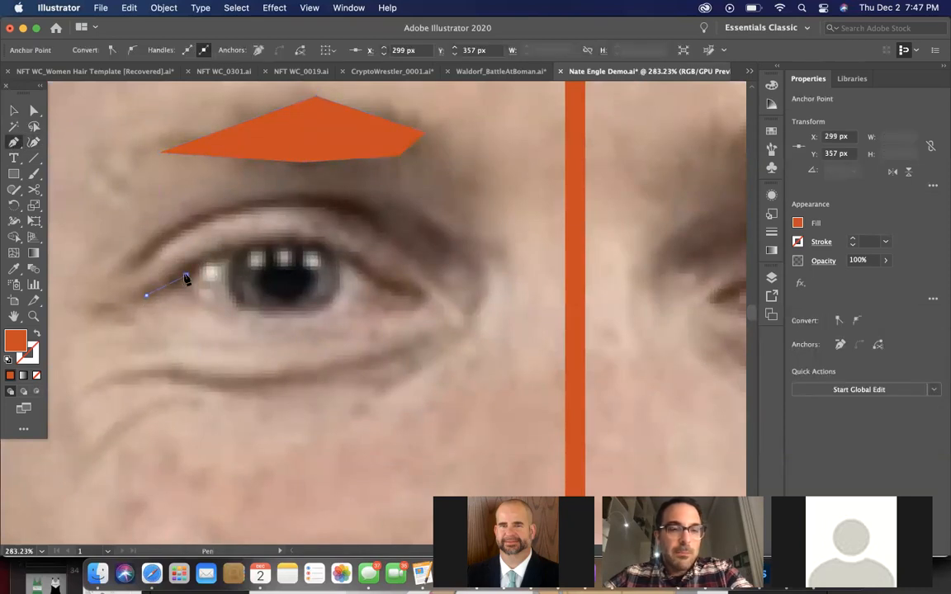
pyautogui.click(246, 252)
pyautogui.click(302, 246)
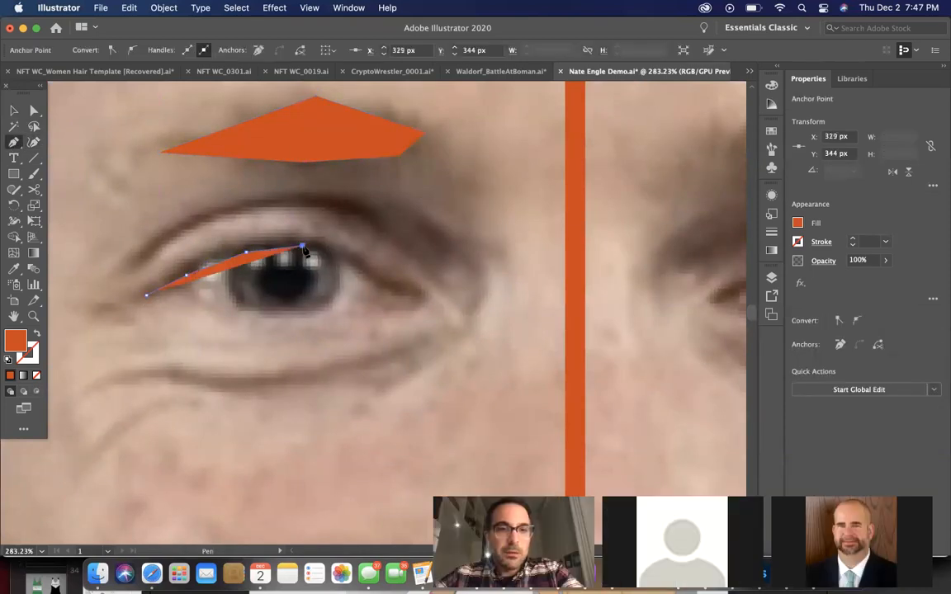
pyautogui.click(350, 265)
pyautogui.click(415, 292)
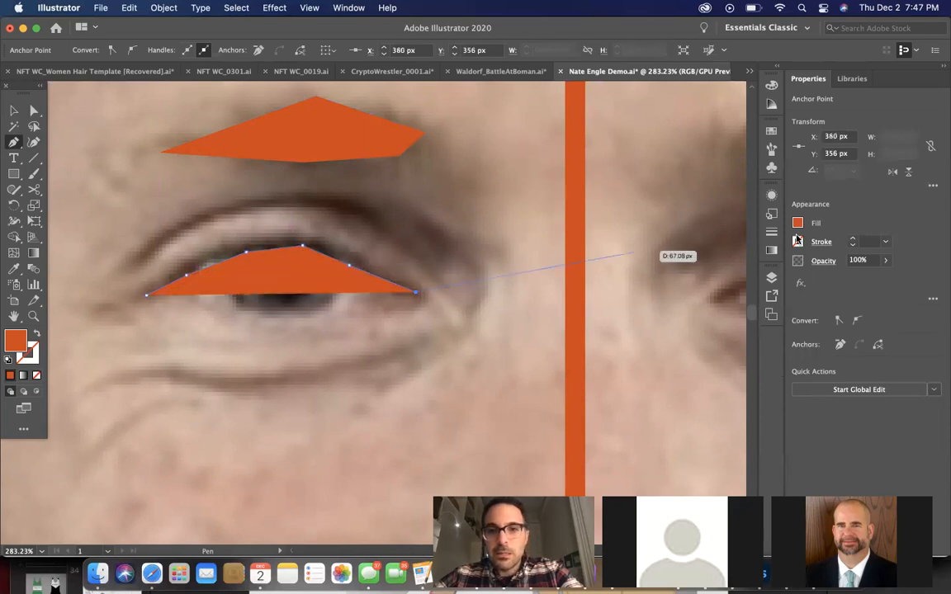
pyautogui.click(13, 268)
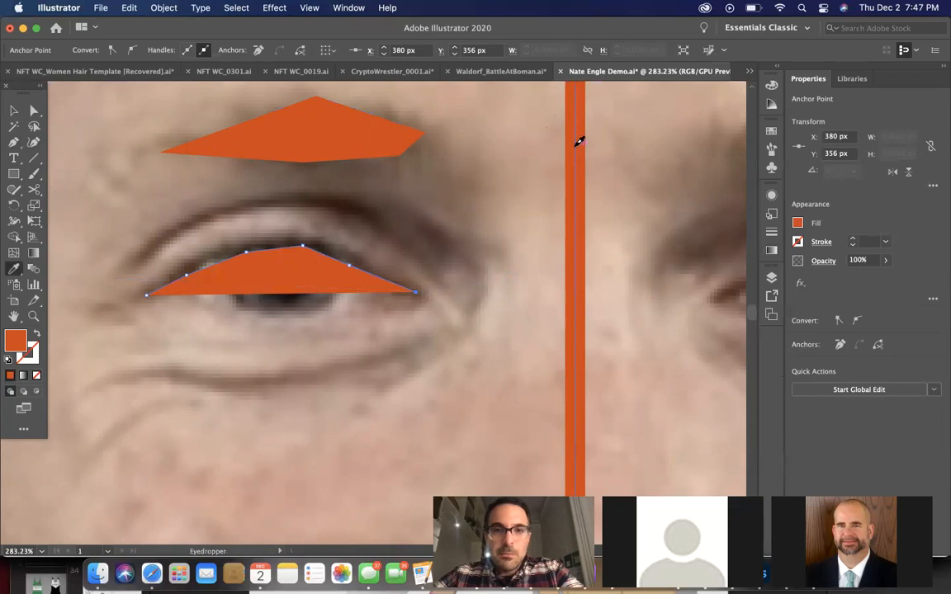
pyautogui.click(578, 142)
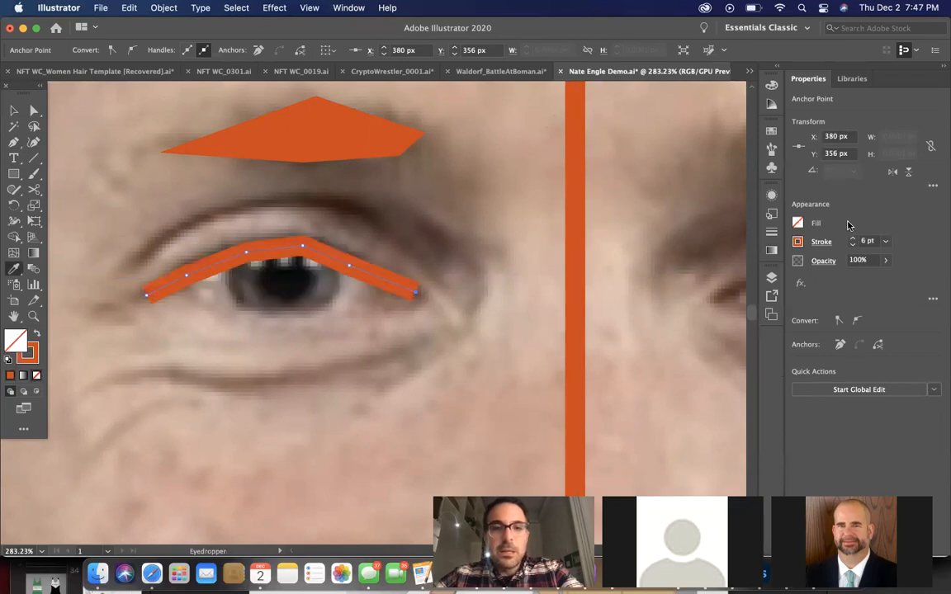
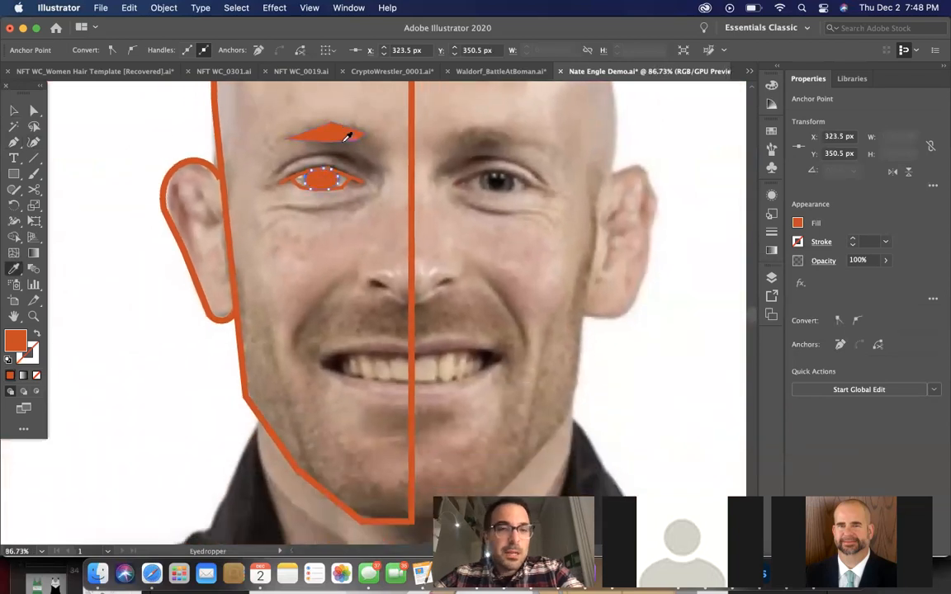
# Trace the upper eyelid crease above the lash line as an open four-point Pen path about 88 px wide
pyautogui.scroll(1, 347, 136)
pyautogui.scroll(-1, 347, 136)
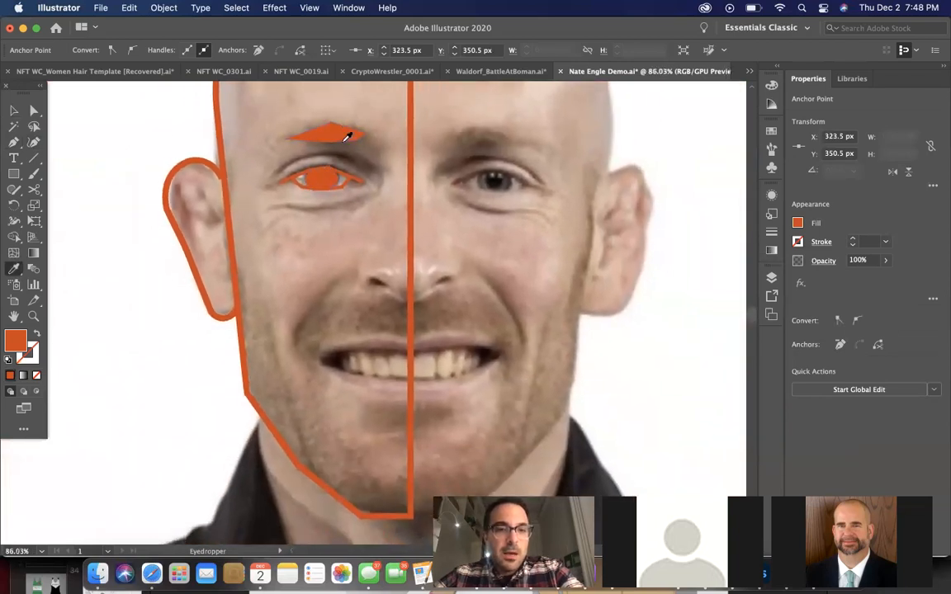
pyautogui.scroll(2, 347, 136)
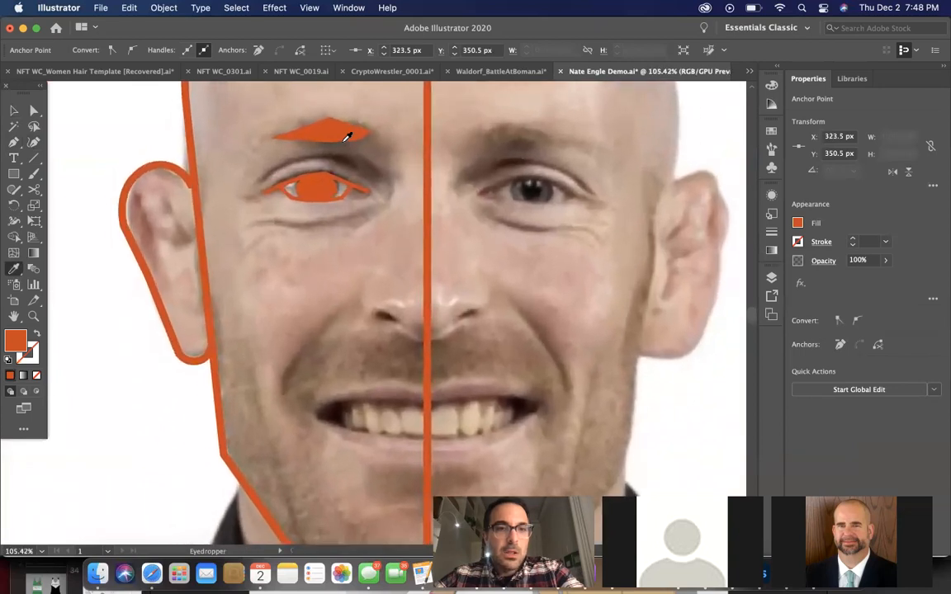
pyautogui.scroll(2, 347, 136)
pyautogui.press('v')
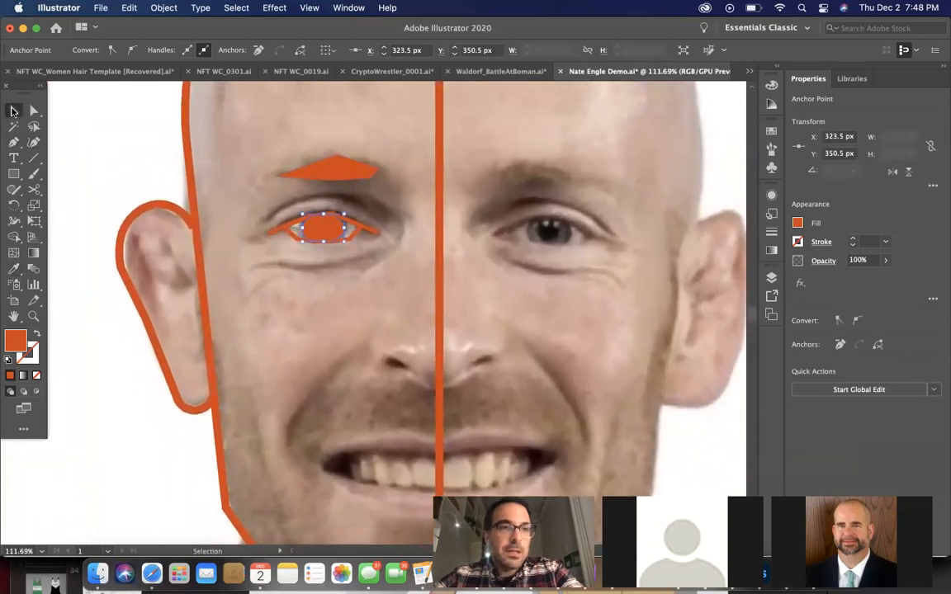
pyautogui.click(365, 304)
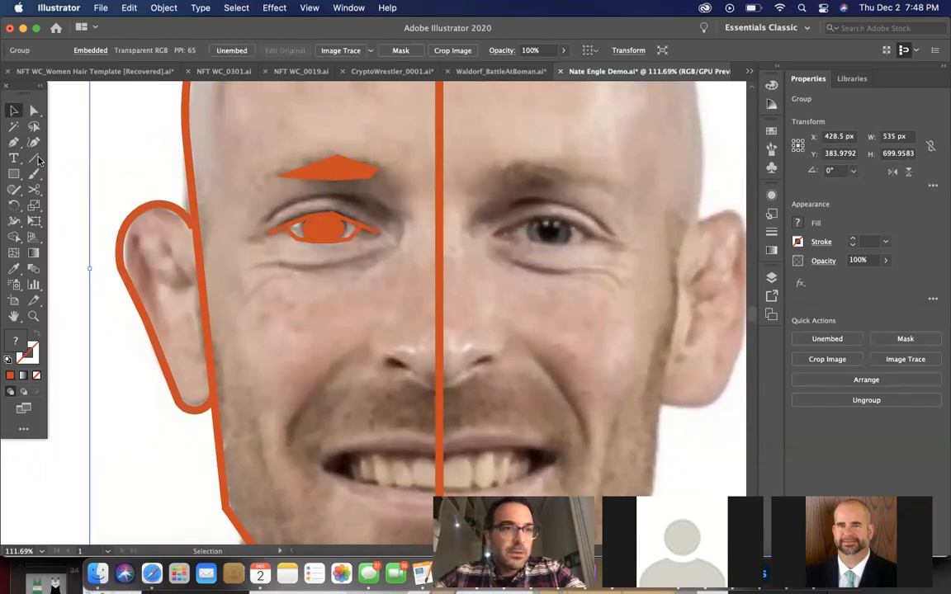
pyautogui.click(14, 142)
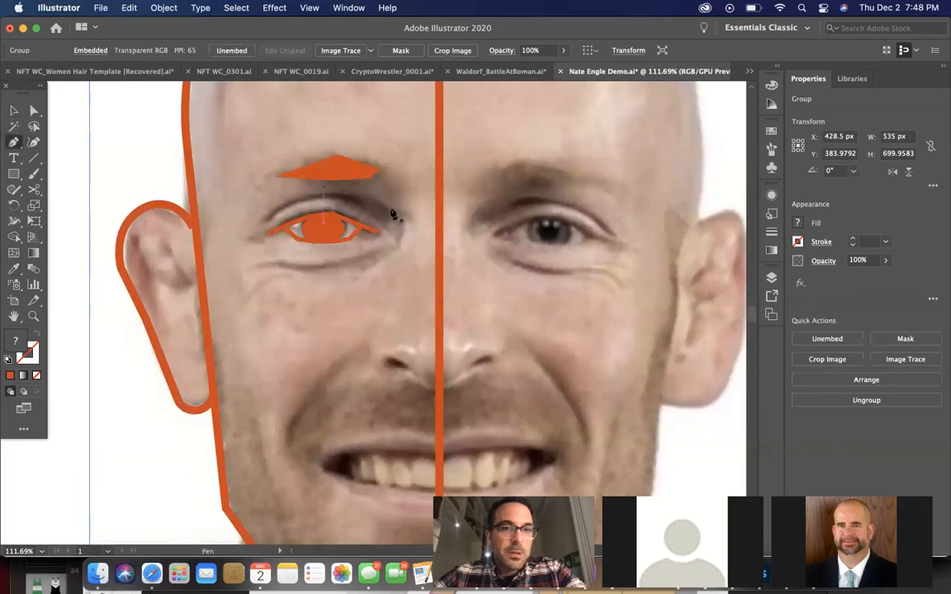
pyautogui.click(380, 214)
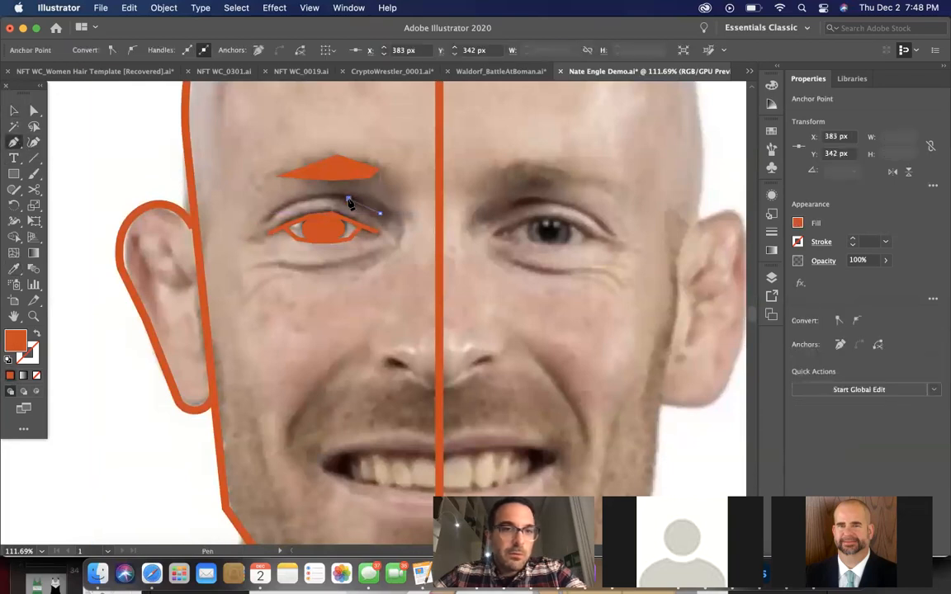
pyautogui.click(264, 217)
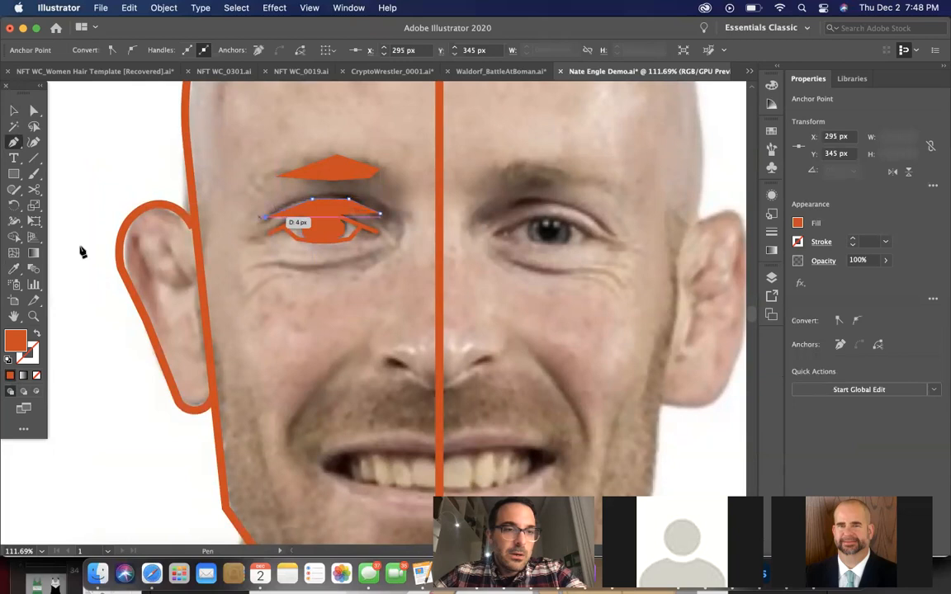
# Copy the lash line's 3 pt orange stroke with no fill onto the eyelid crease using the Eyedropper, and deselect the crease
pyautogui.click(14, 269)
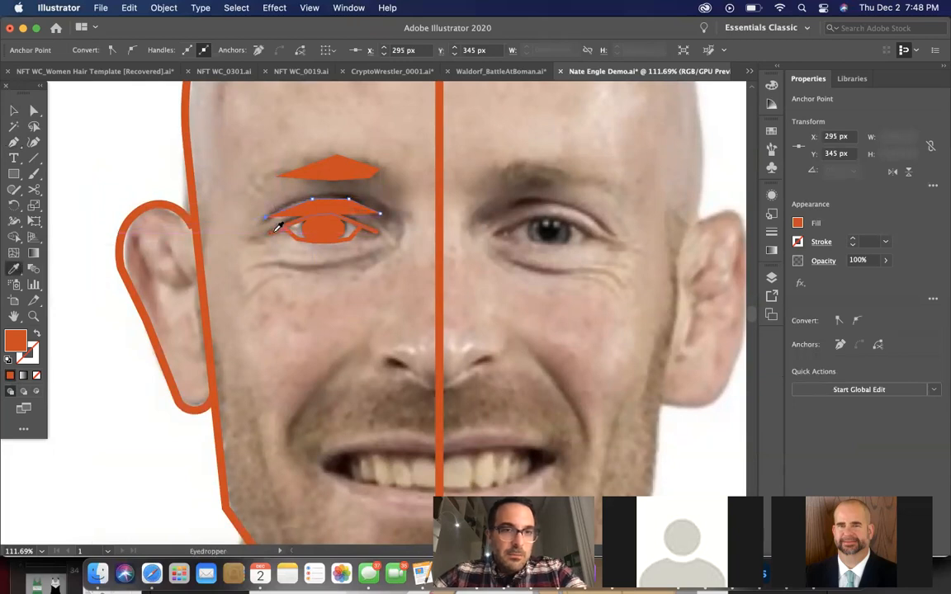
pyautogui.click(278, 231)
pyautogui.click(14, 110)
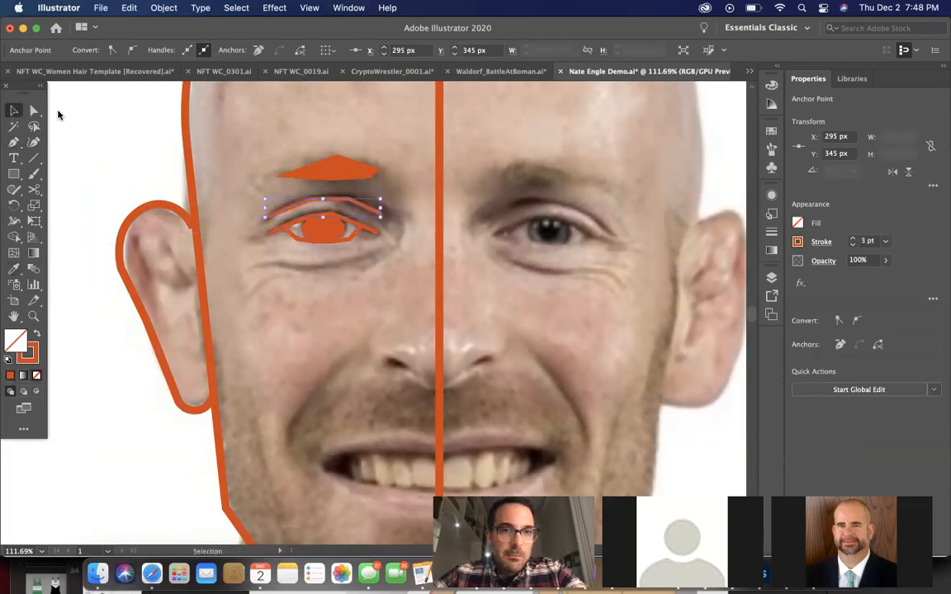
pyautogui.click(402, 239)
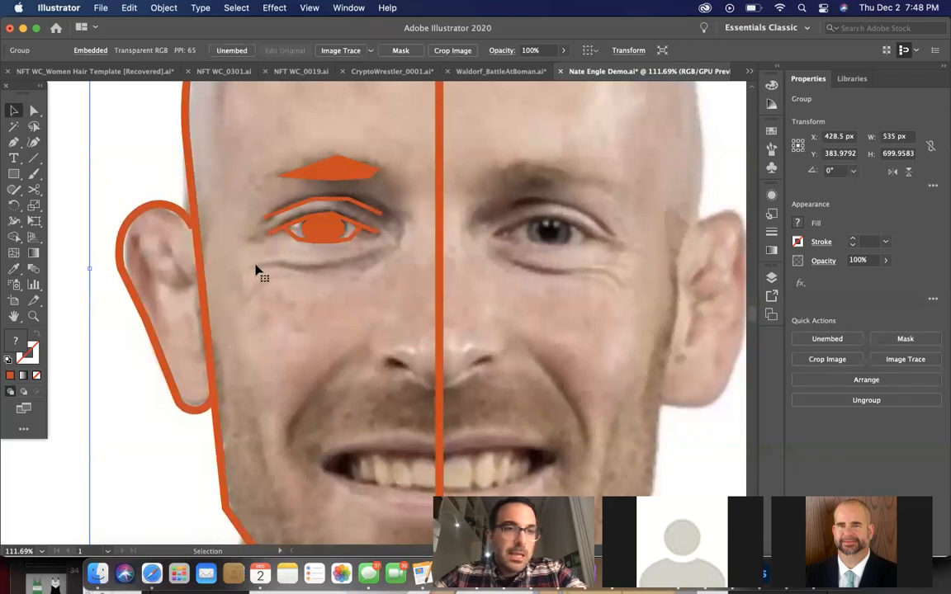
# Trace the fold beneath the eye as an open five-point Pen path about 104 px wide, running from the inner corner outward
pyautogui.scroll(-5, 327, 285)
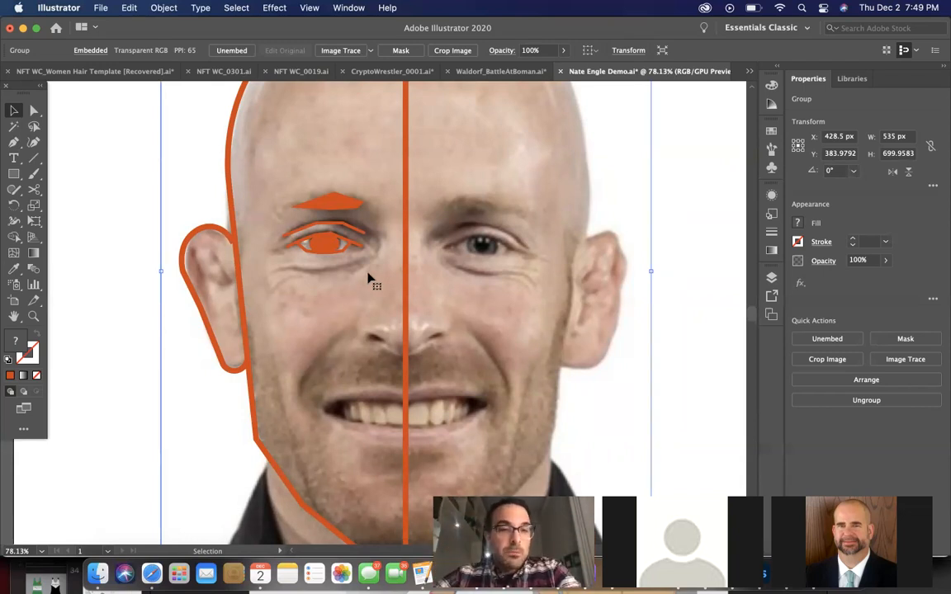
pyautogui.scroll(3, 369, 279)
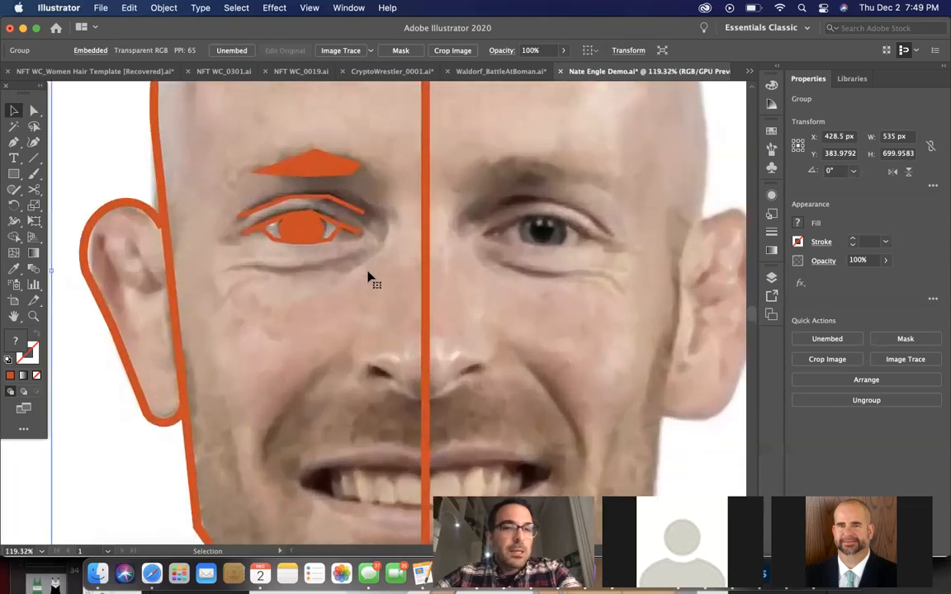
pyautogui.scroll(4, 350, 261)
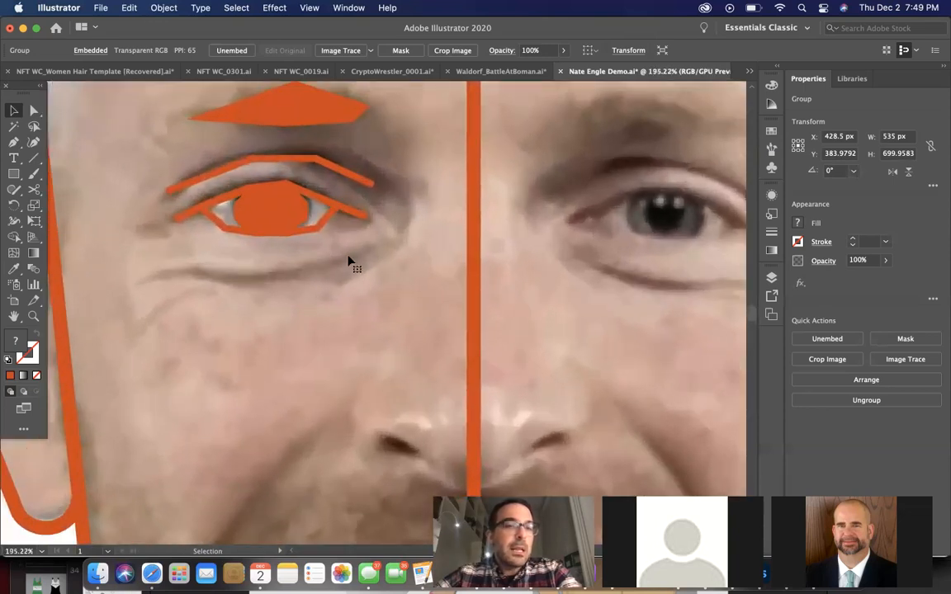
pyautogui.click(15, 143)
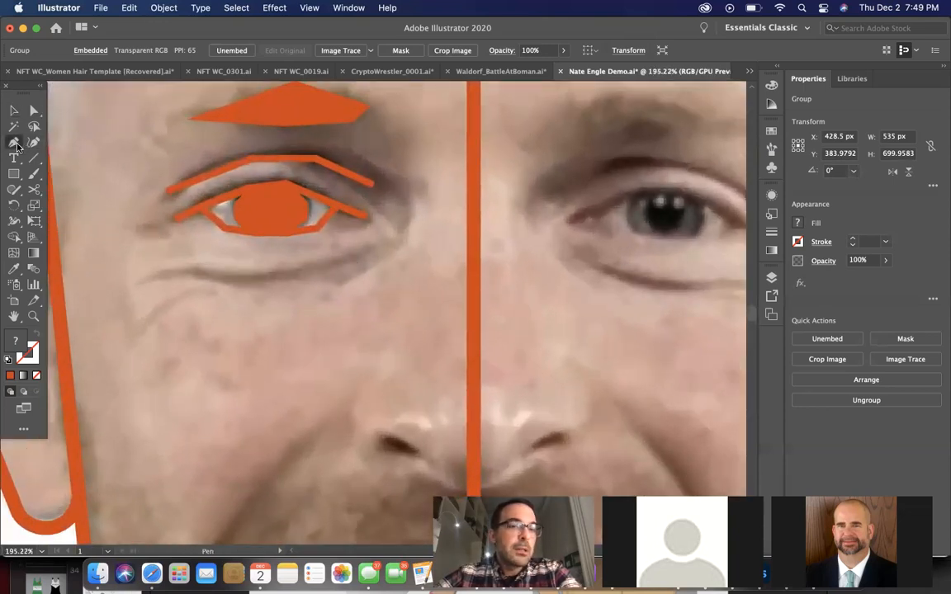
pyautogui.click(373, 248)
pyautogui.click(313, 273)
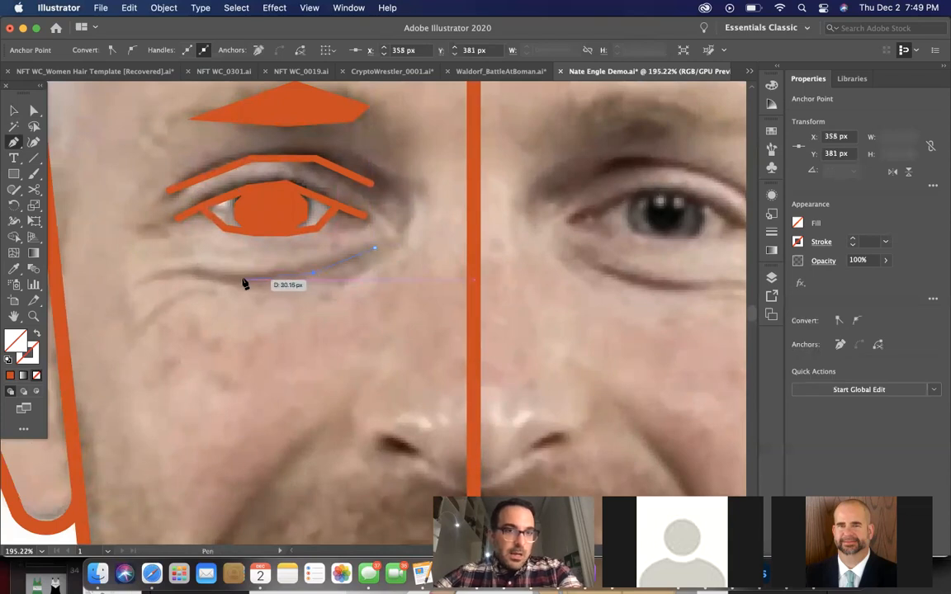
pyautogui.click(190, 266)
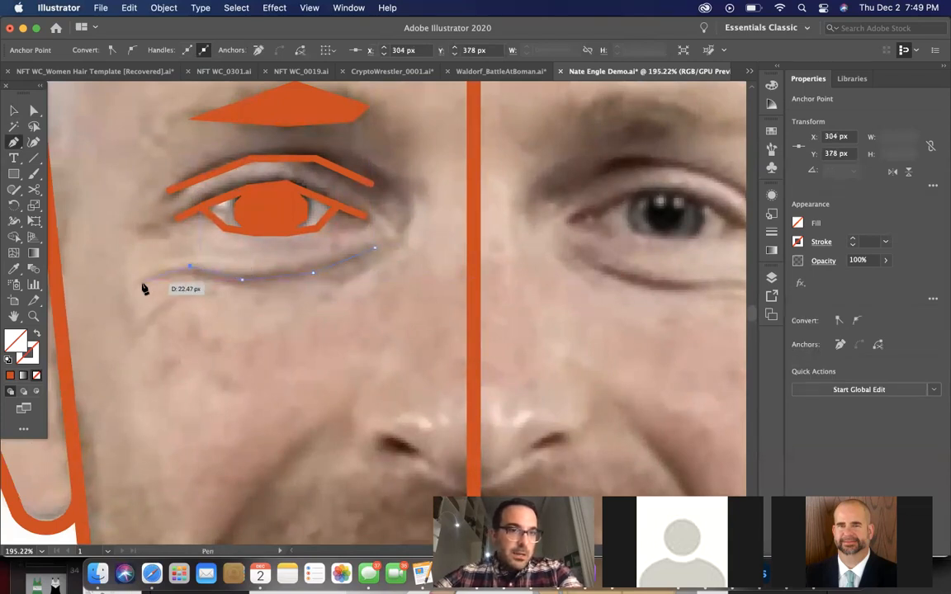
pyautogui.click(137, 285)
# Copy the eyelid crease's 3 pt orange stroke onto the under-eye fold with the Eyedropper, and deselect the fold
pyautogui.click(15, 268)
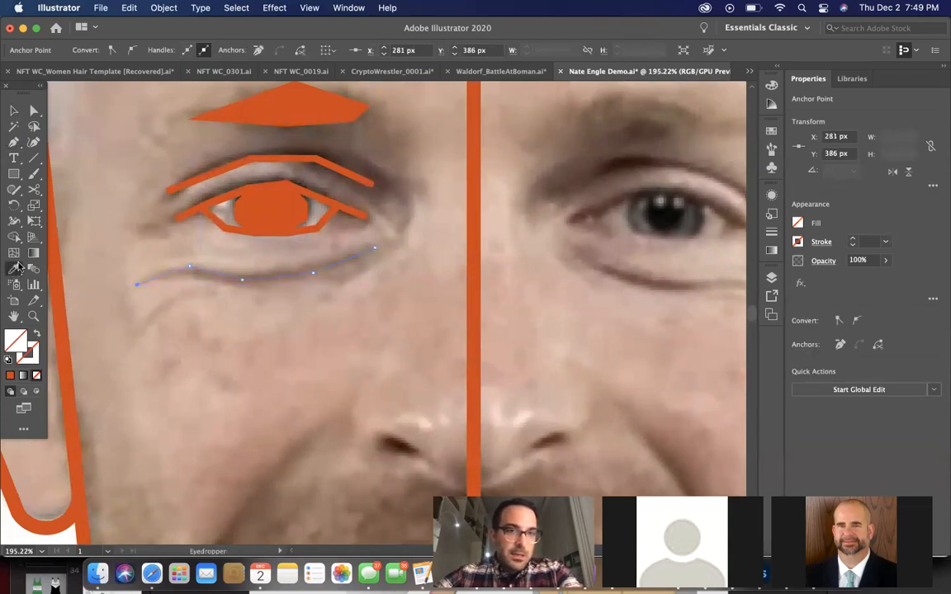
pyautogui.click(348, 167)
pyautogui.press('v')
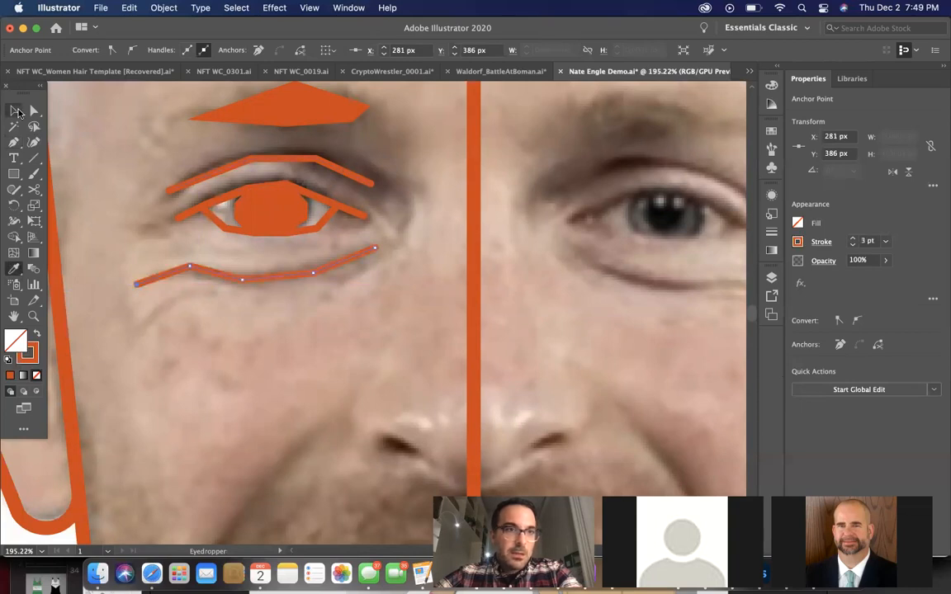
pyautogui.click(271, 376)
# Draw a straight Pen line about 38 px wide from the nostril to the half-head's center line, and copy the under-eye fold's 3 pt orange stroke onto it
pyautogui.scroll(-5, 272, 375)
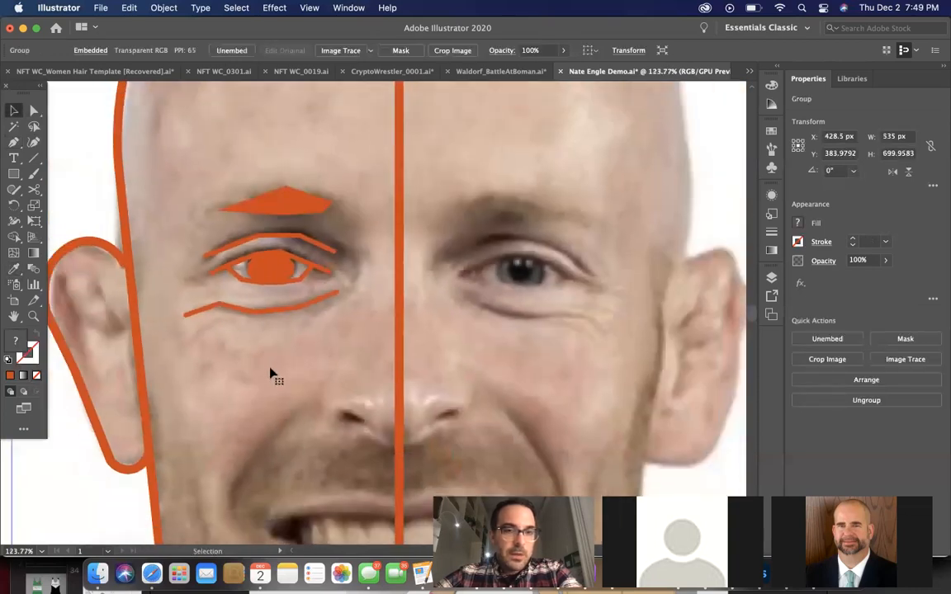
pyautogui.scroll(-2, 272, 375)
pyautogui.scroll(-2, 327, 372)
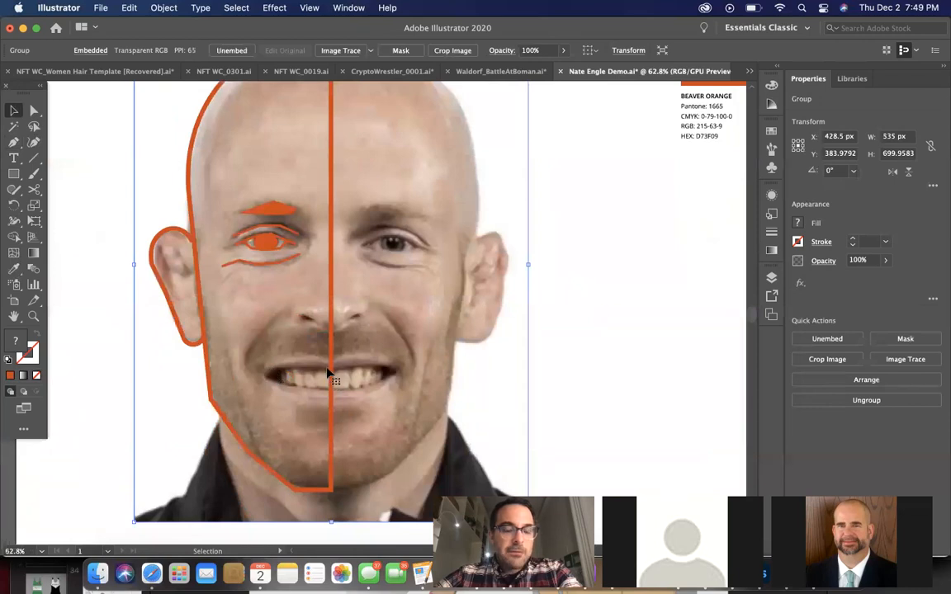
pyautogui.scroll(3, 327, 371)
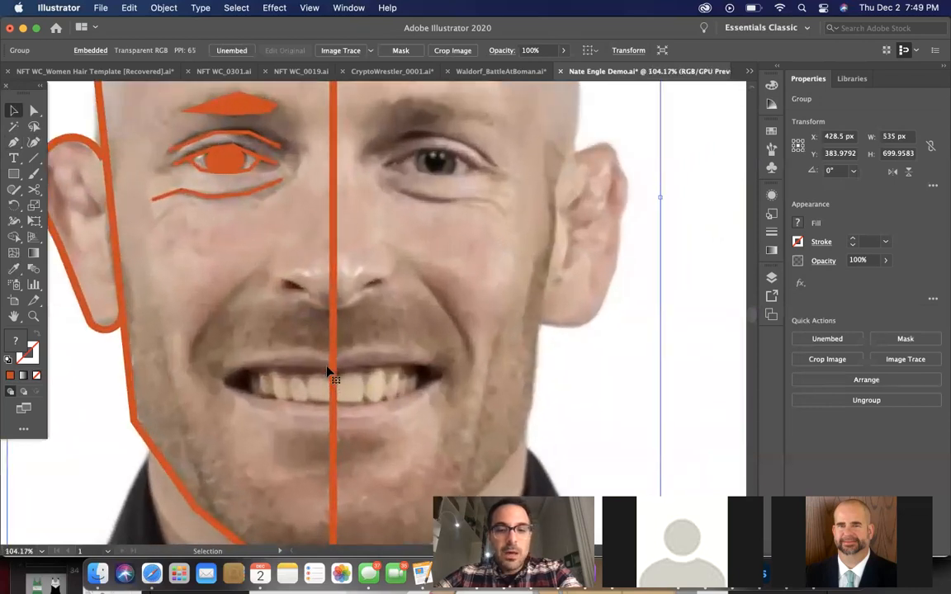
pyautogui.scroll(1, 327, 372)
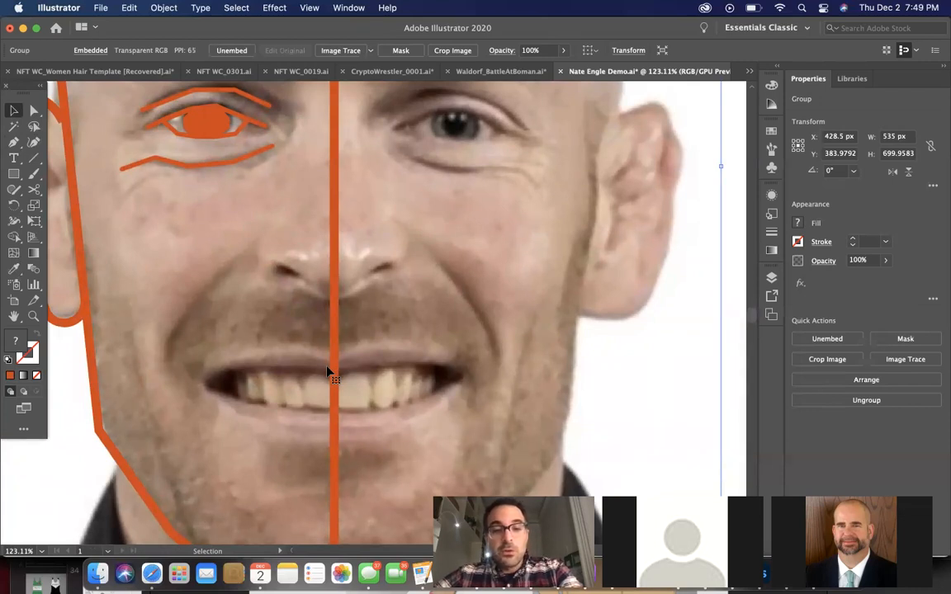
pyautogui.click(14, 144)
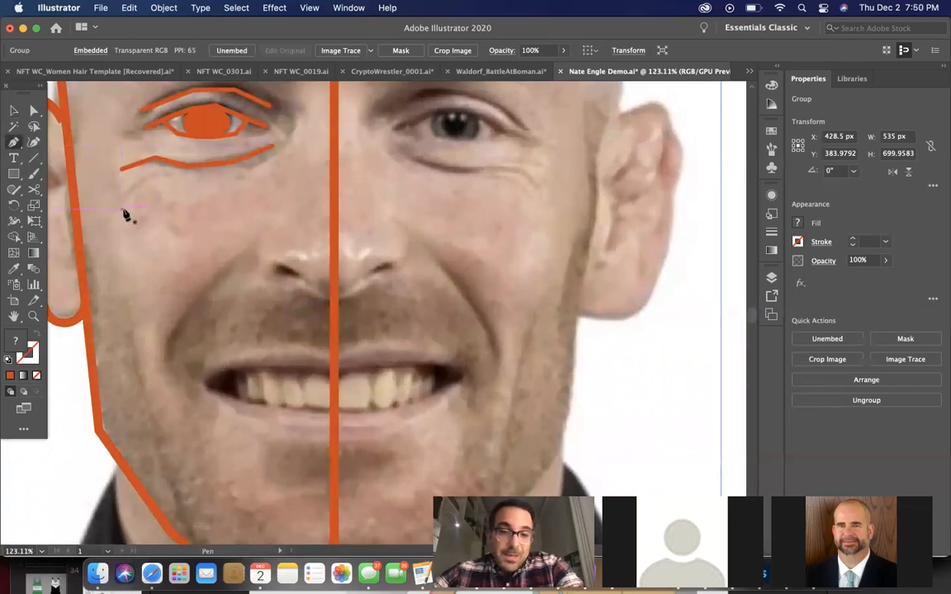
pyautogui.click(278, 268)
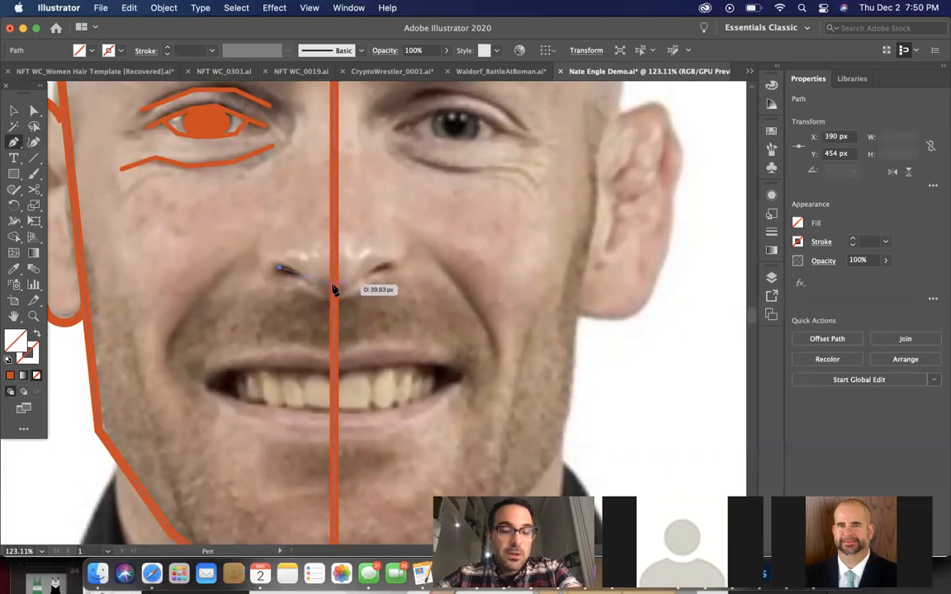
pyautogui.click(333, 285)
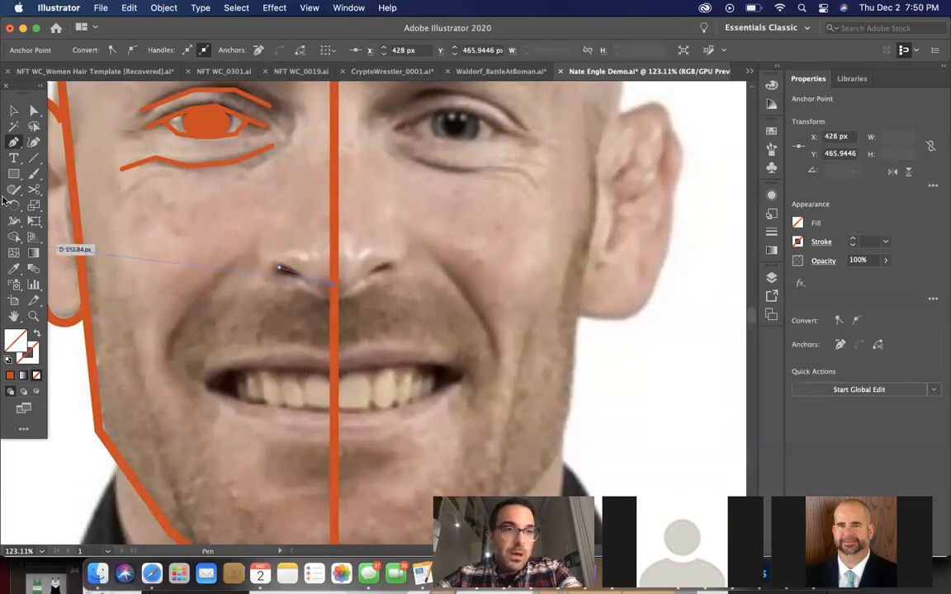
pyautogui.click(14, 268)
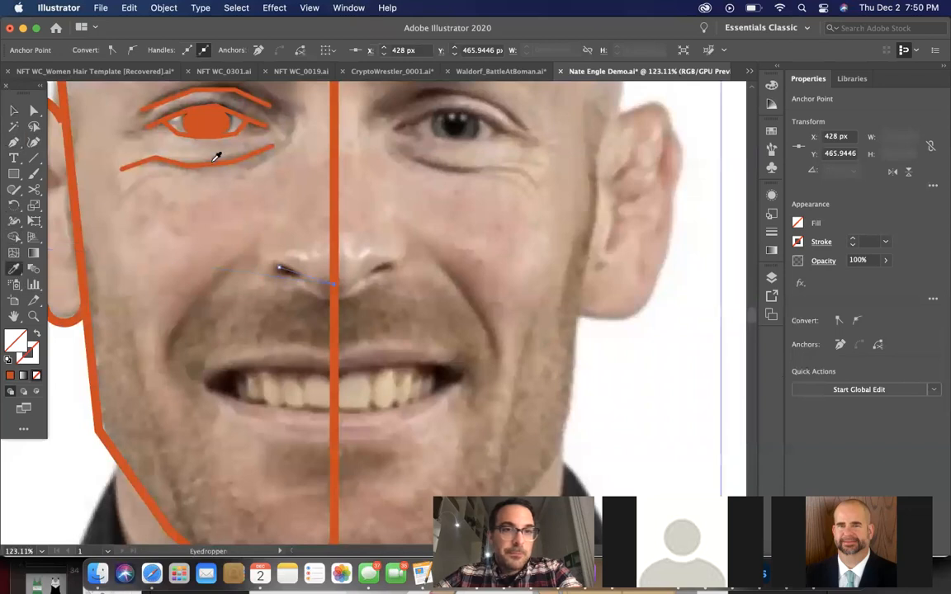
pyautogui.click(216, 157)
pyautogui.click(13, 112)
# Draw a nearly vertical Pen line about 69 px long down the side of the nose bridge with the 3 pt orange stroke
pyautogui.scroll(3, 240, 255)
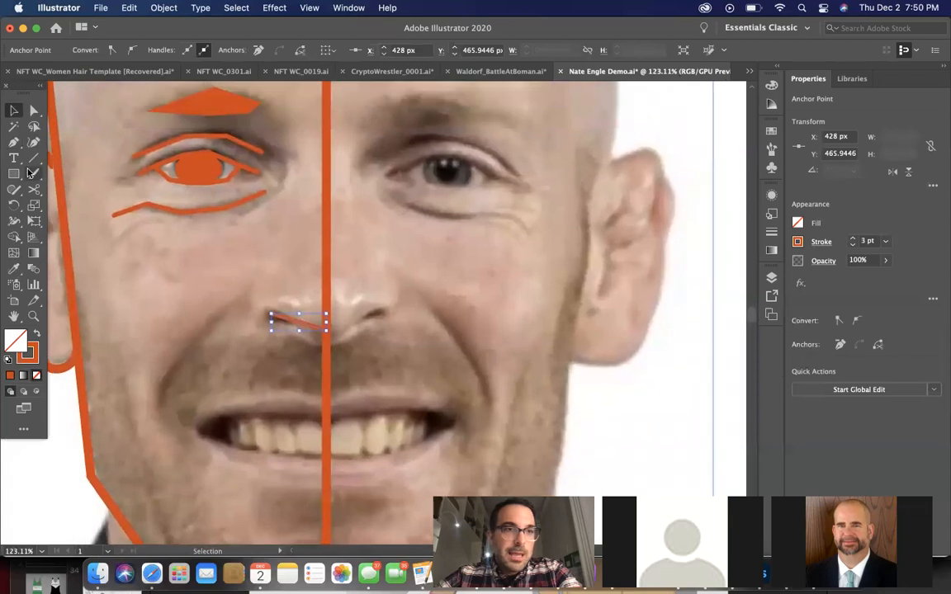
pyautogui.click(14, 143)
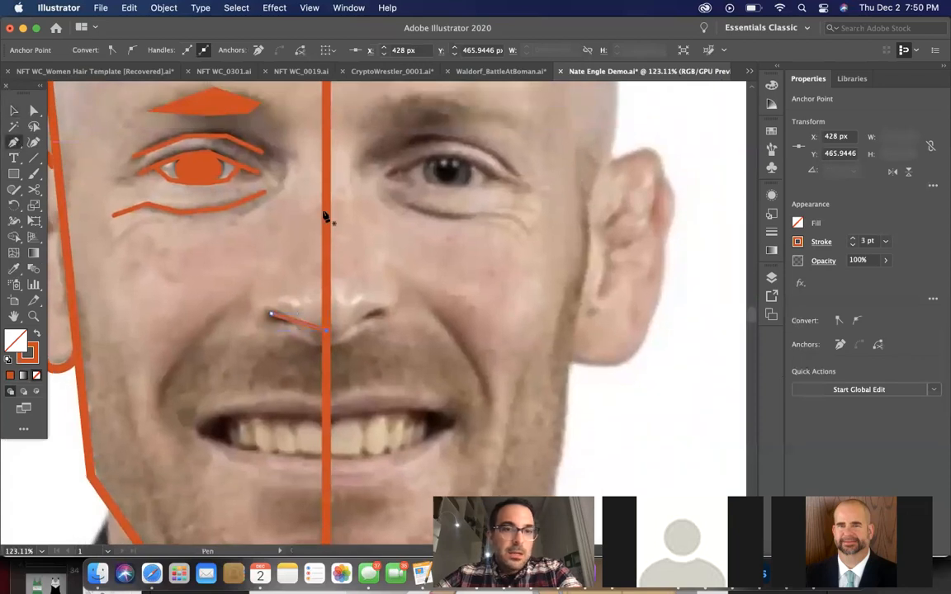
pyautogui.click(308, 162)
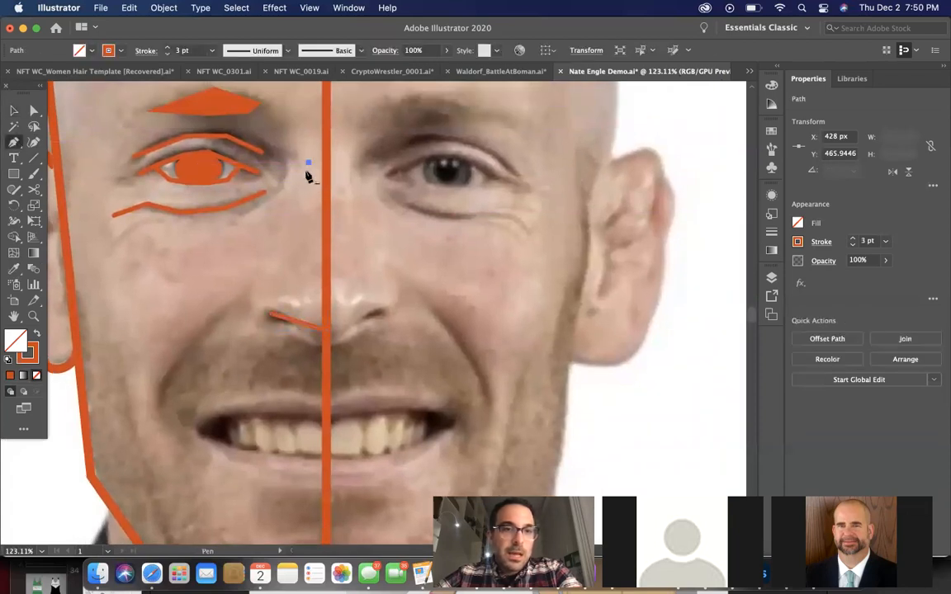
pyautogui.click(303, 266)
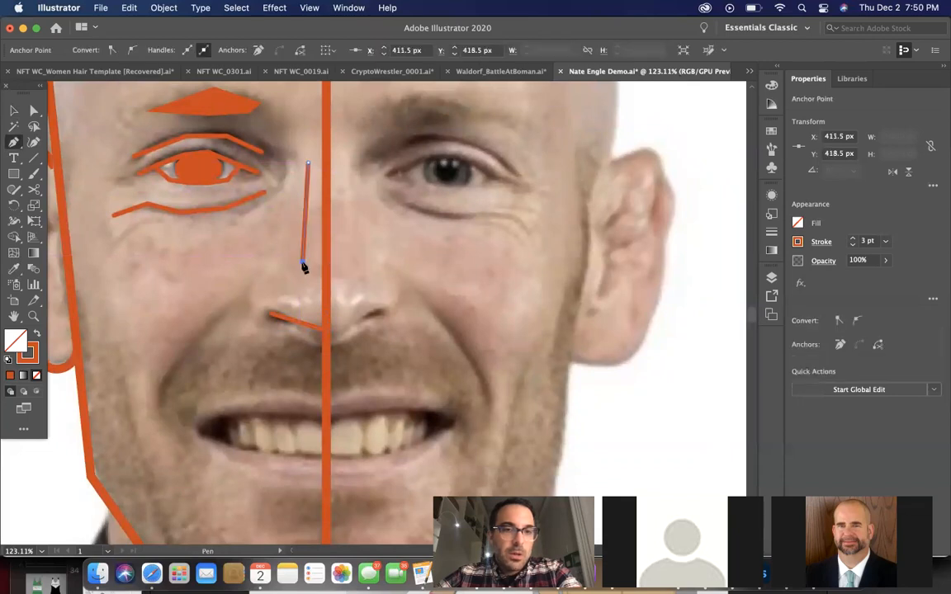
pyautogui.click(14, 110)
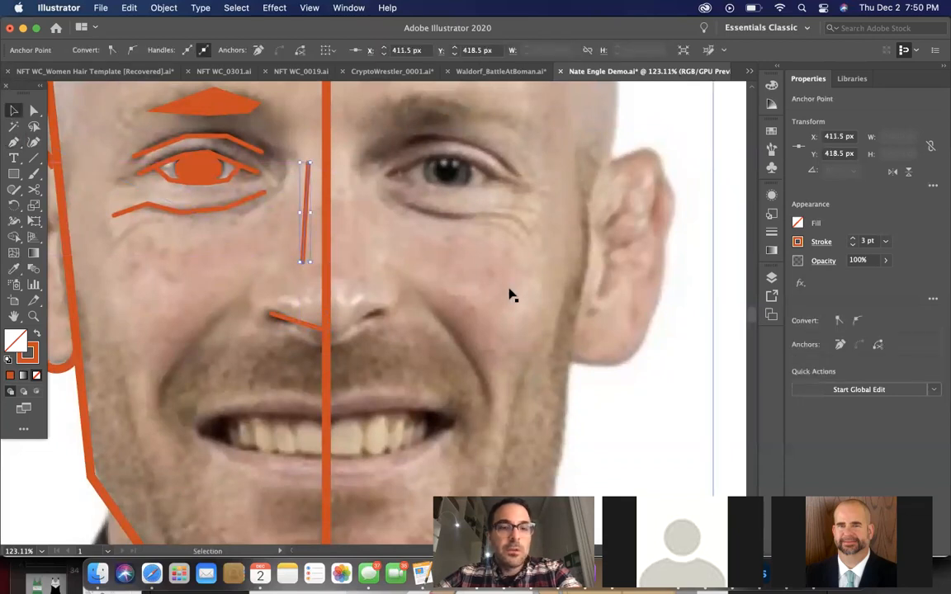
pyautogui.scroll(-5, 509, 295)
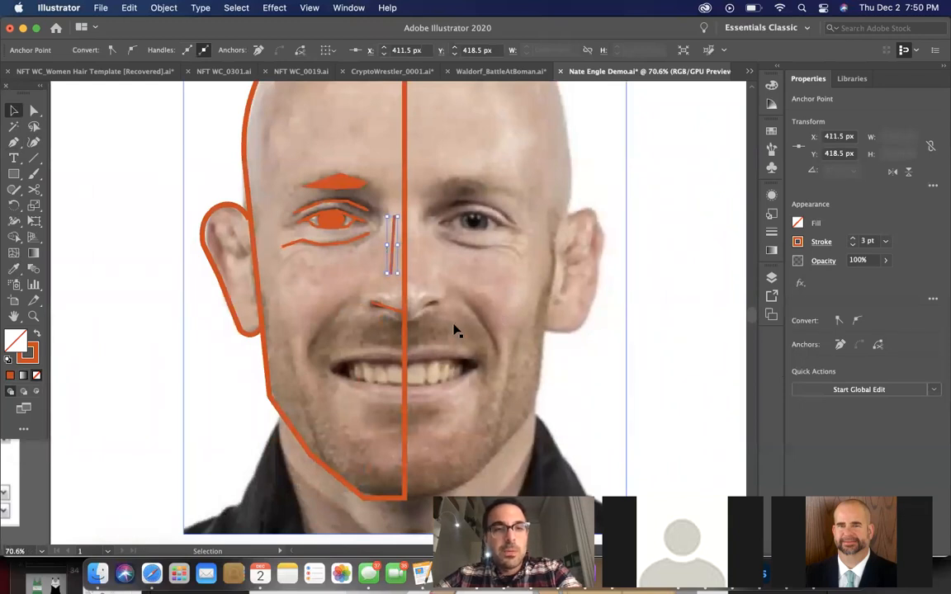
pyautogui.scroll(1, 453, 330)
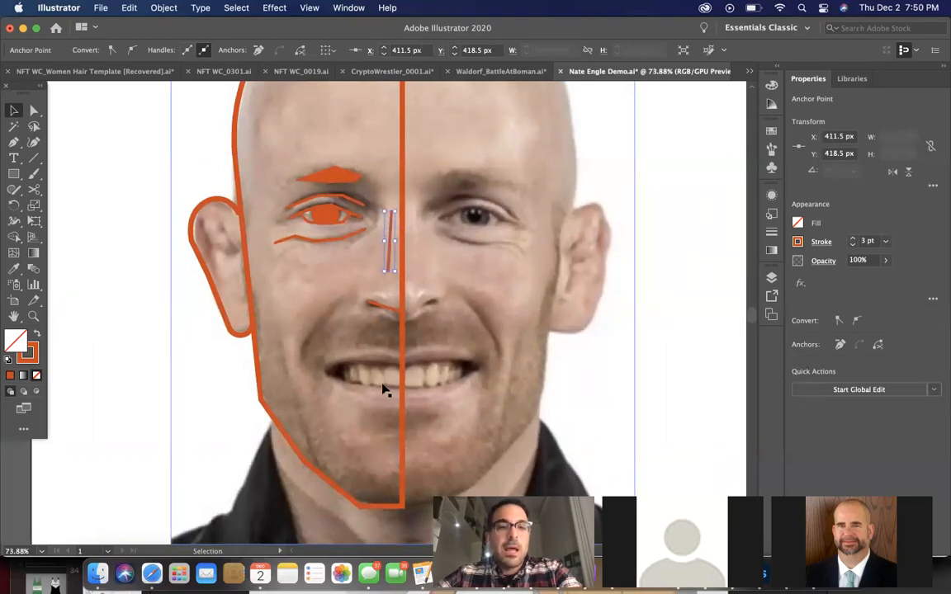
pyautogui.scroll(5, 382, 390)
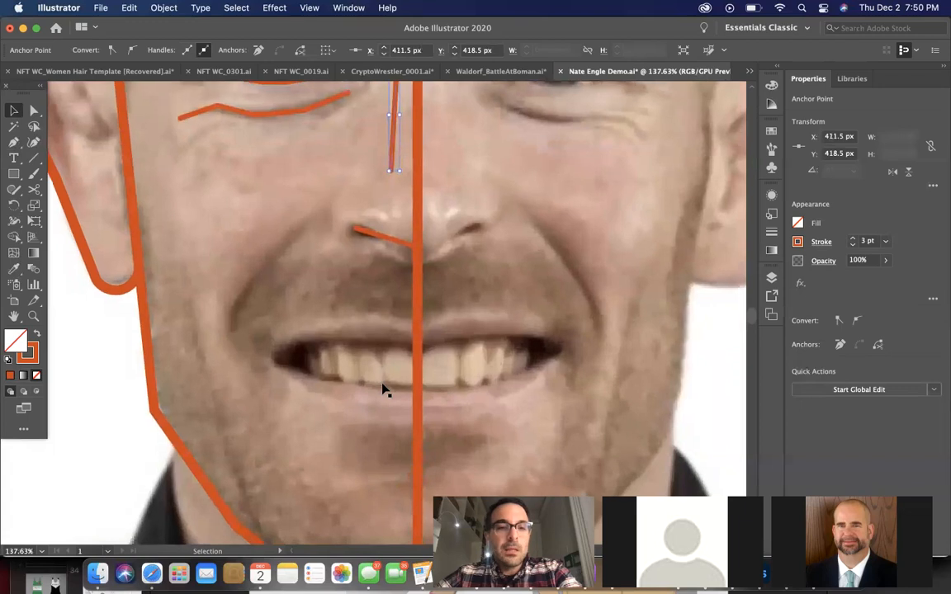
pyautogui.scroll(-3, 382, 391)
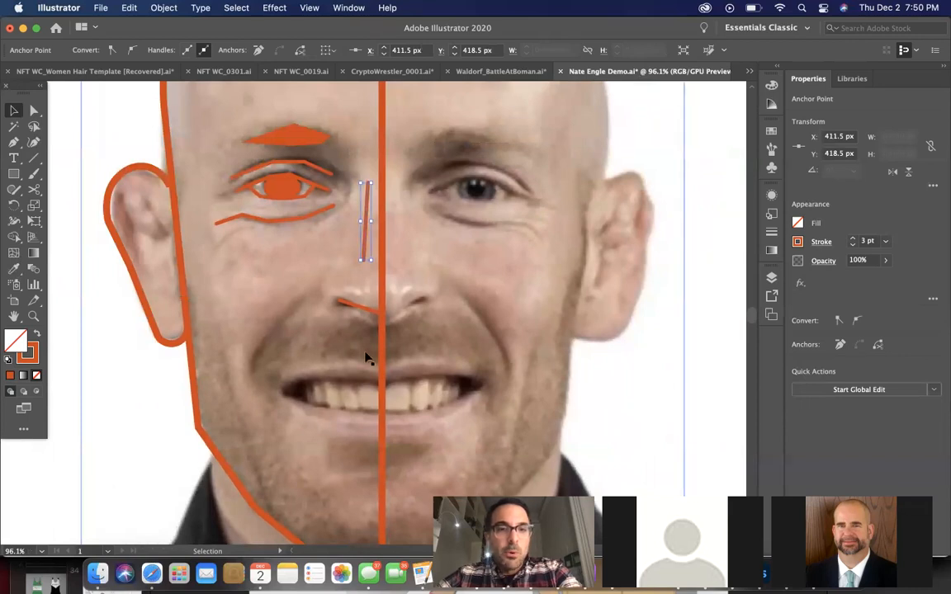
# Trace half of the mouth opening as a closed five-point Pen shape about 86 px wide, running from the half-head's center line to the mouth corner
pyautogui.scroll(-1, 356, 361)
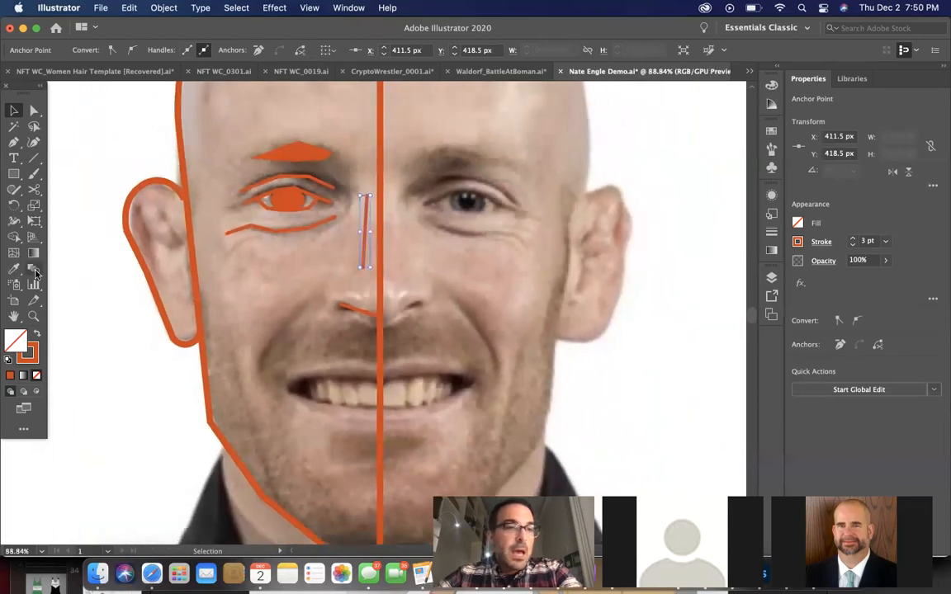
pyautogui.click(13, 144)
pyautogui.scroll(6, 371, 391)
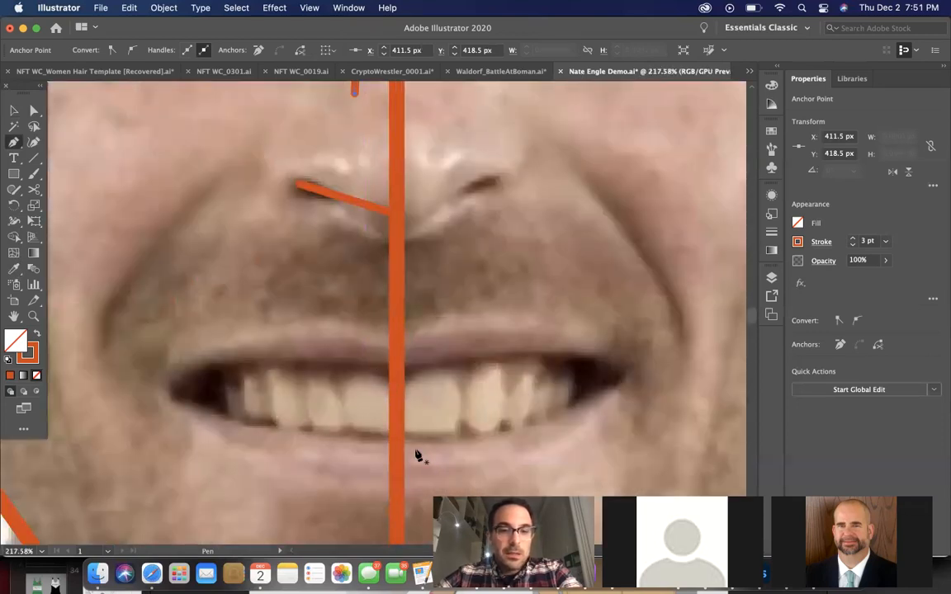
pyautogui.click(397, 369)
pyautogui.click(293, 364)
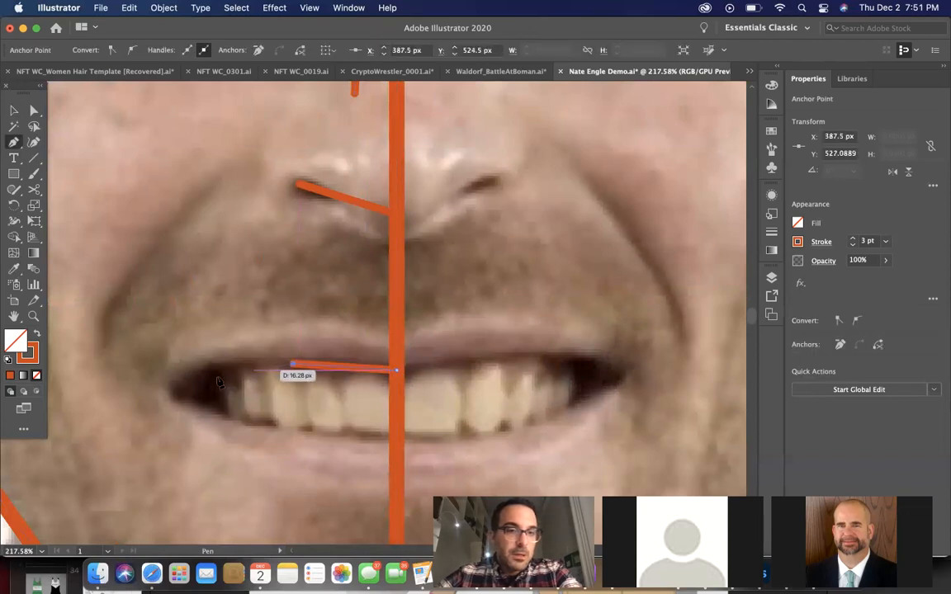
pyautogui.click(179, 392)
pyautogui.click(260, 424)
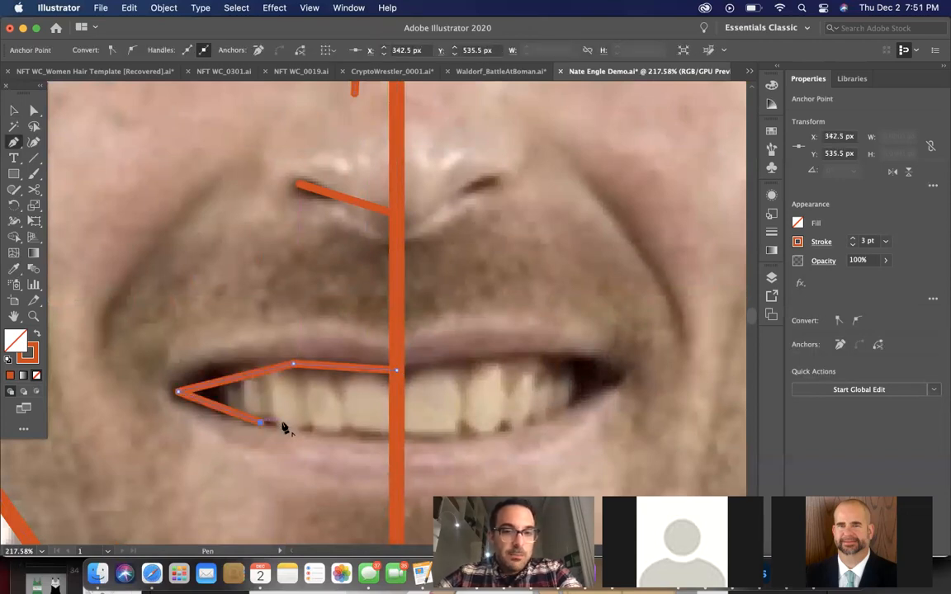
pyautogui.click(396, 434)
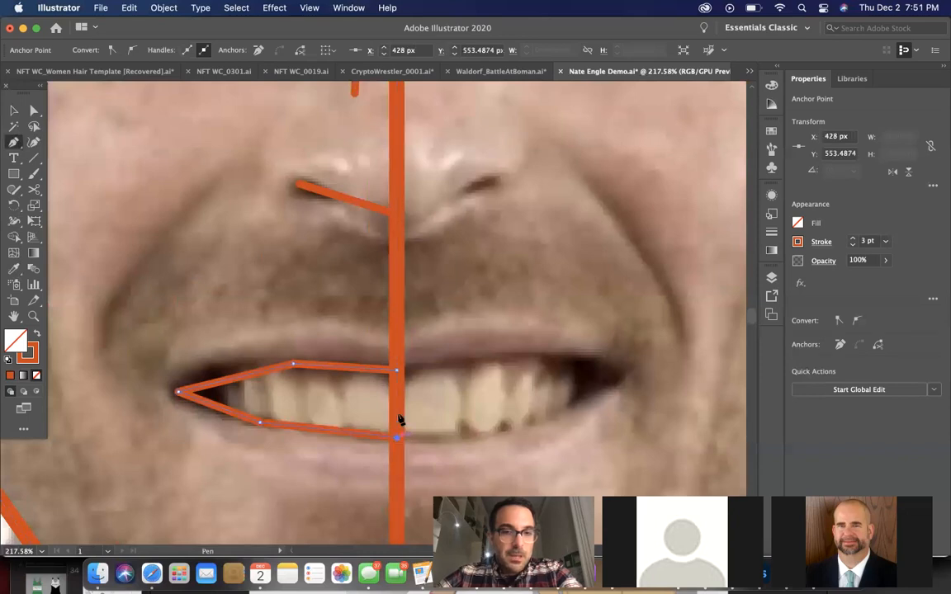
pyautogui.scroll(-10, 398, 378)
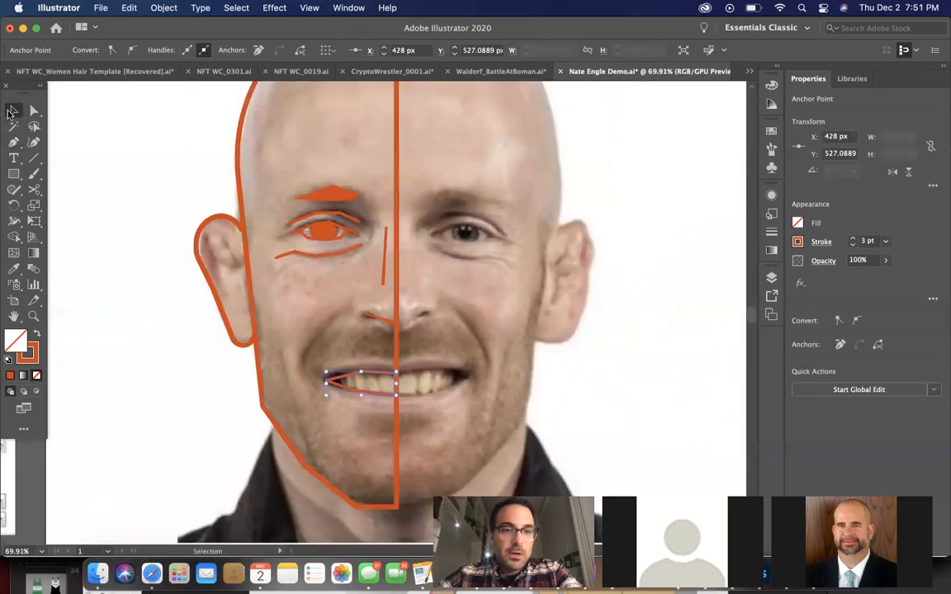
pyautogui.click(14, 109)
pyautogui.click(346, 376)
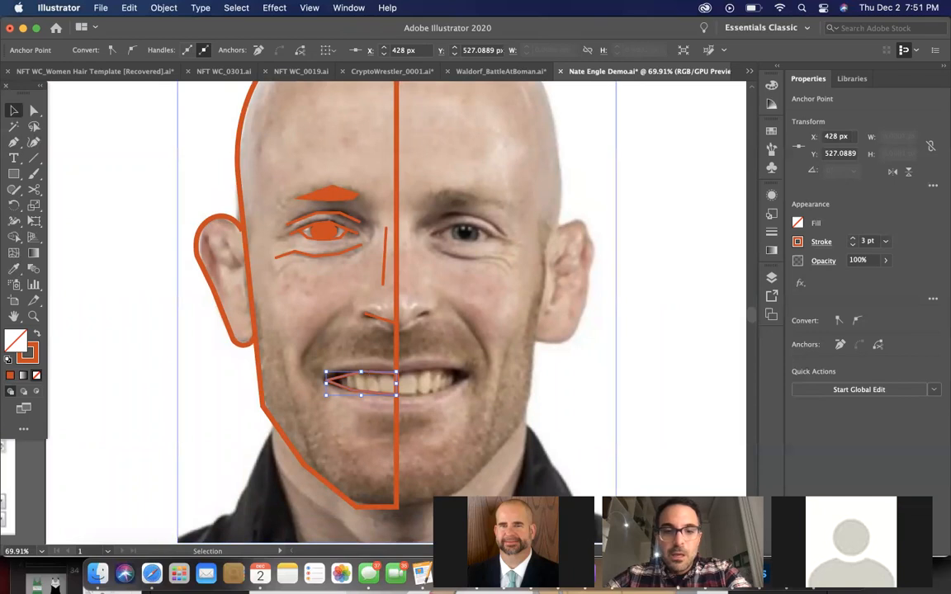
pyautogui.scroll(5, 458, 459)
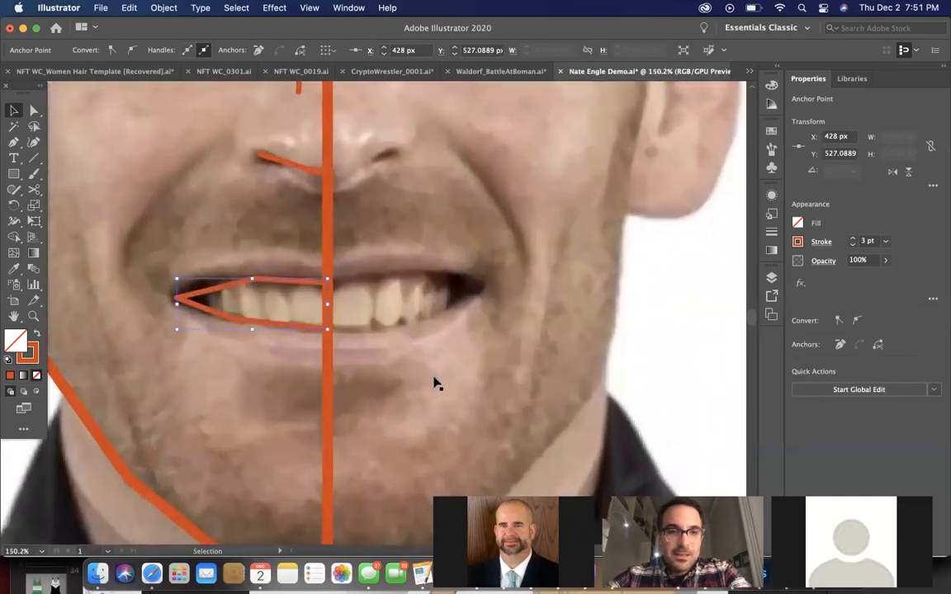
pyautogui.scroll(-4, 435, 383)
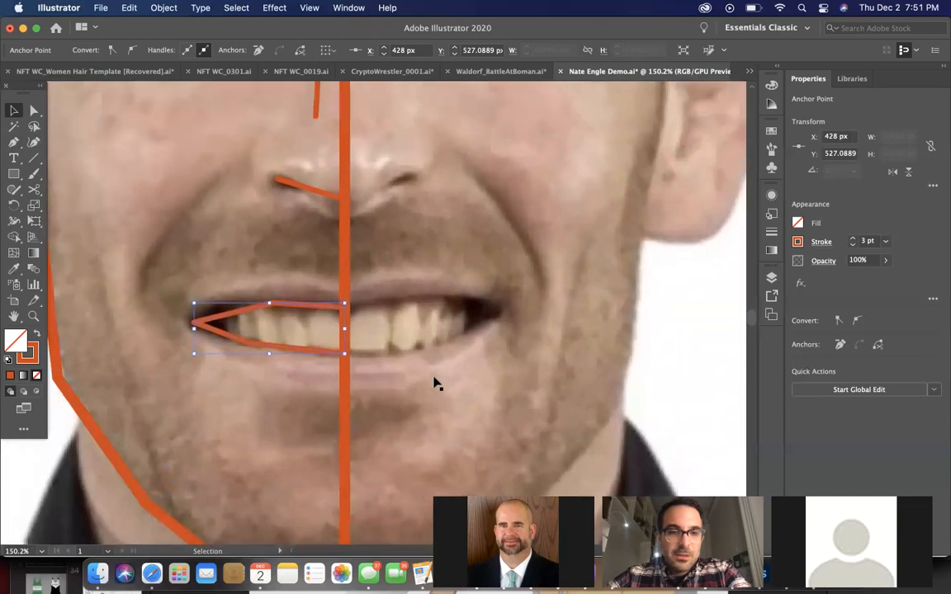
pyautogui.scroll(-3, 436, 386)
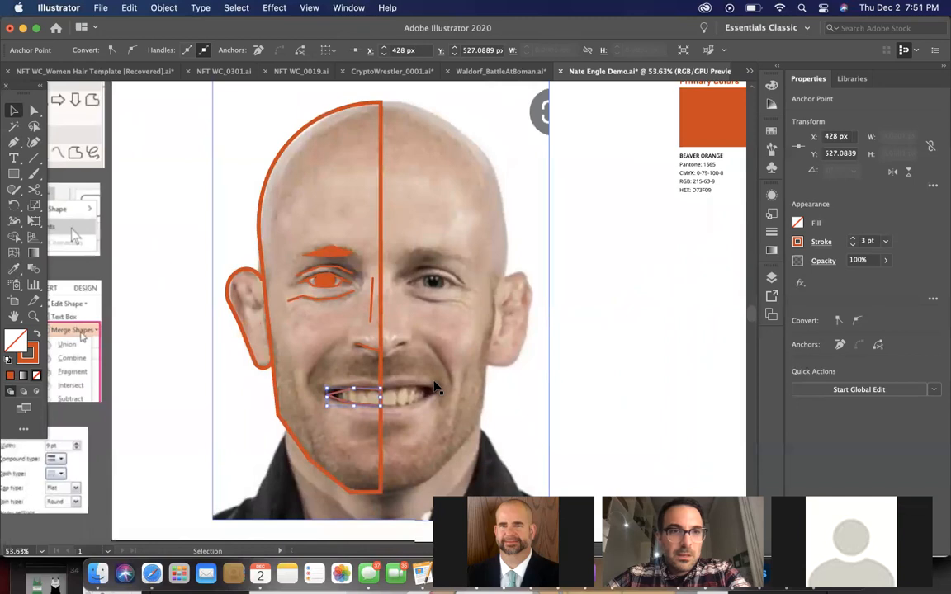
pyautogui.scroll(1, 435, 387)
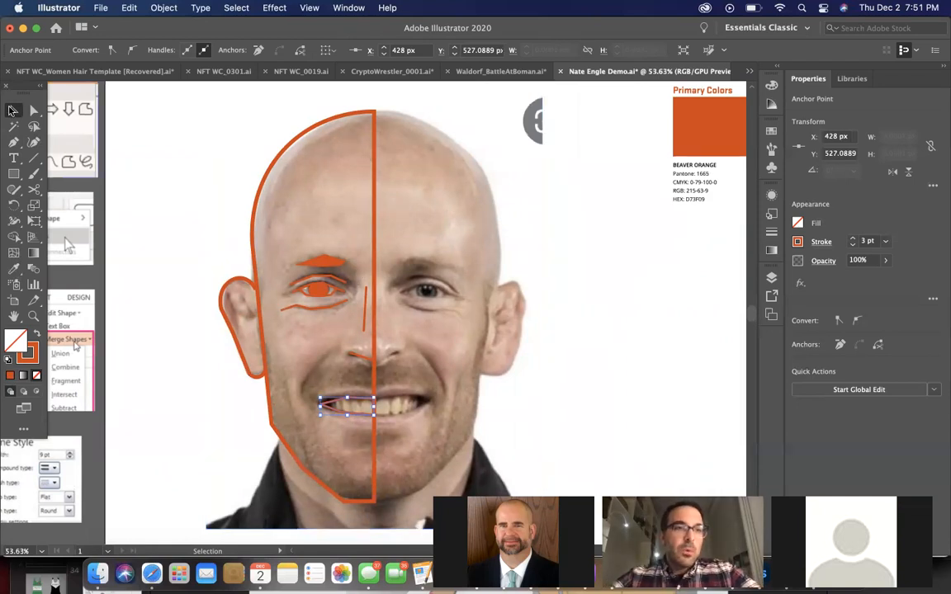
pyautogui.scroll(5, 345, 308)
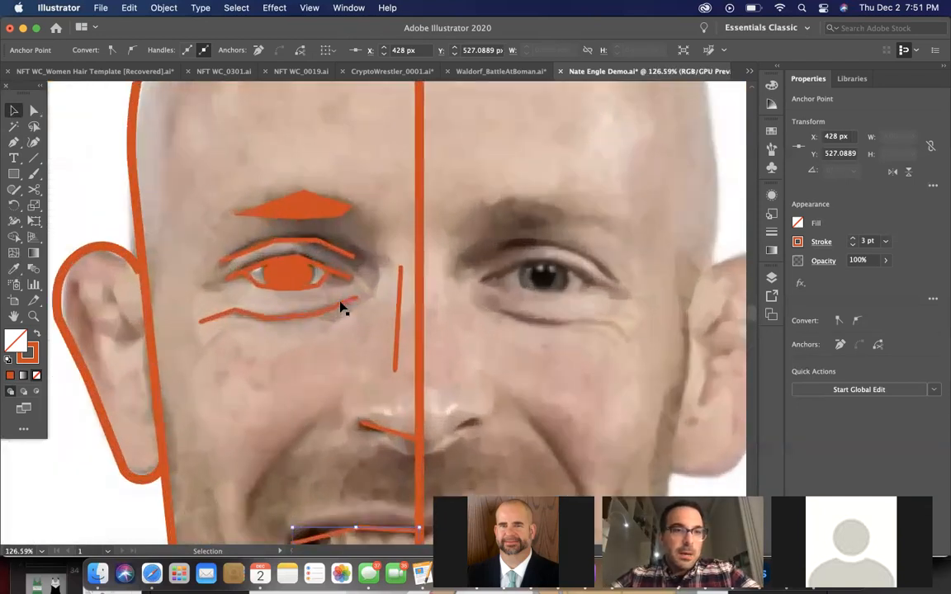
pyautogui.scroll(-3, 345, 308)
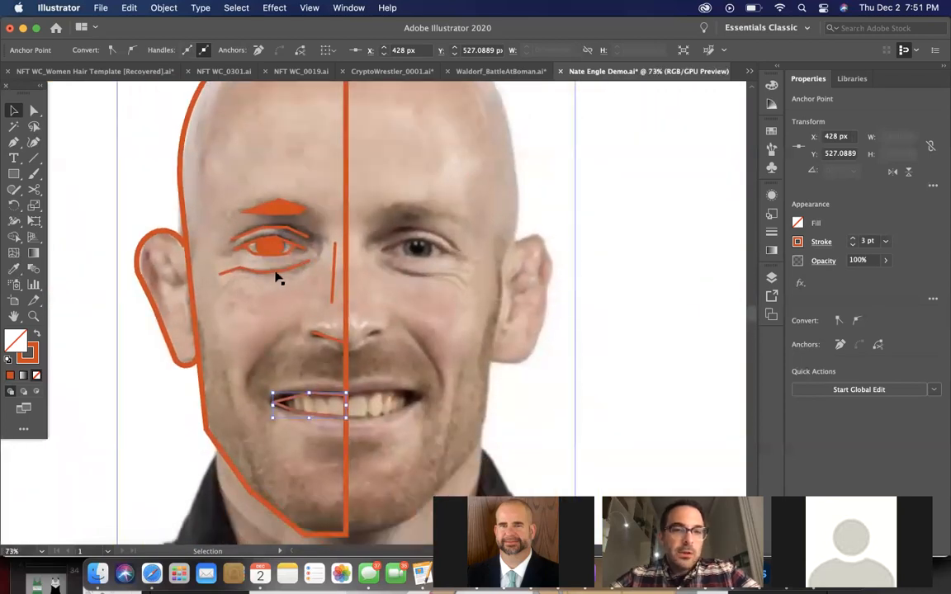
pyautogui.scroll(1, 357, 343)
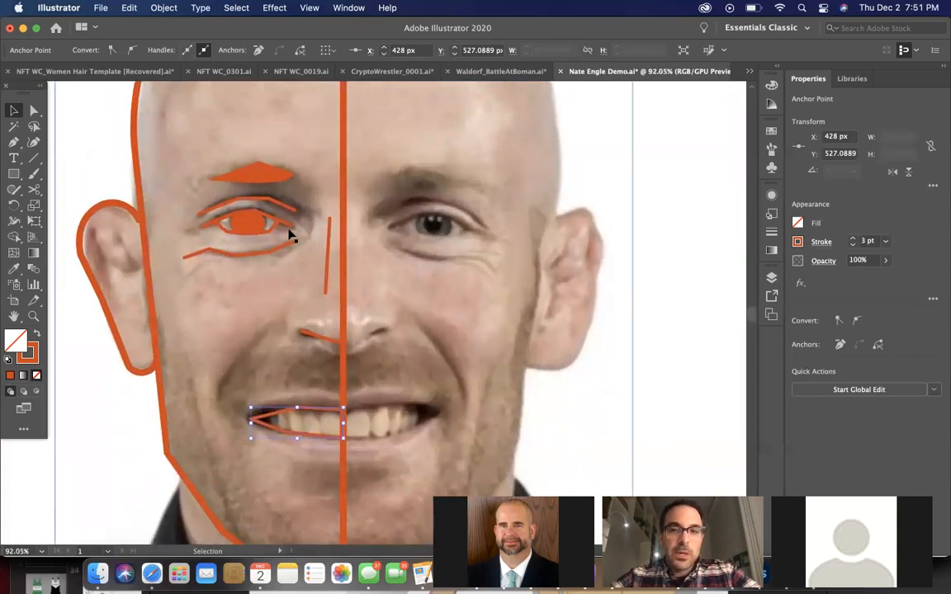
# Compare the stroke settings of the upper eyelid line and the half-head outline
pyautogui.click(204, 224)
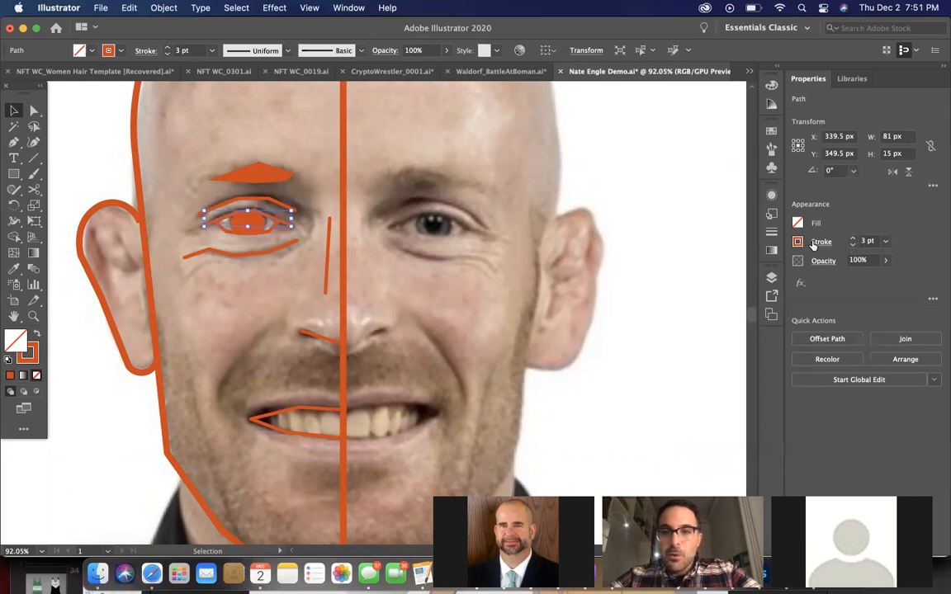
pyautogui.click(823, 243)
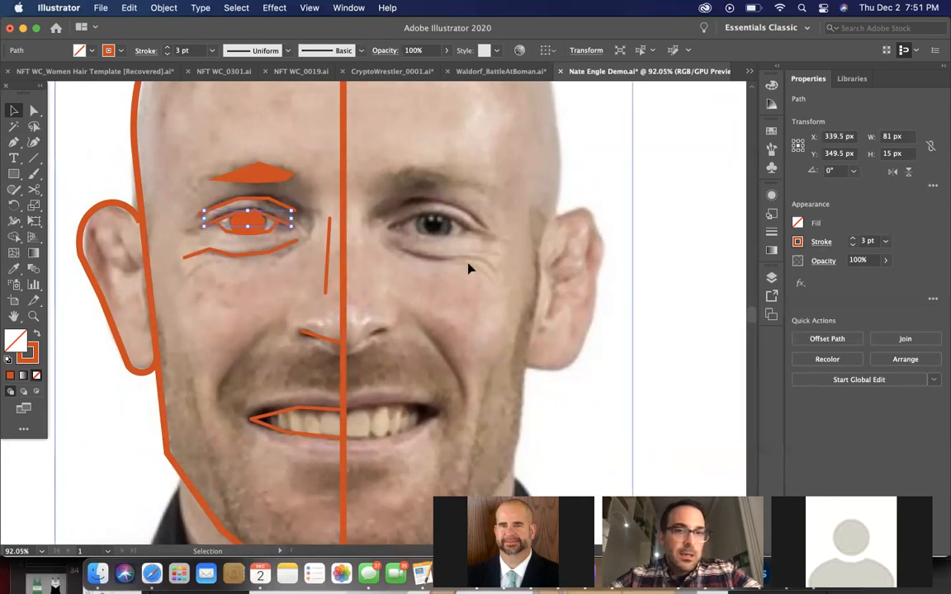
pyautogui.click(429, 248)
pyautogui.click(343, 193)
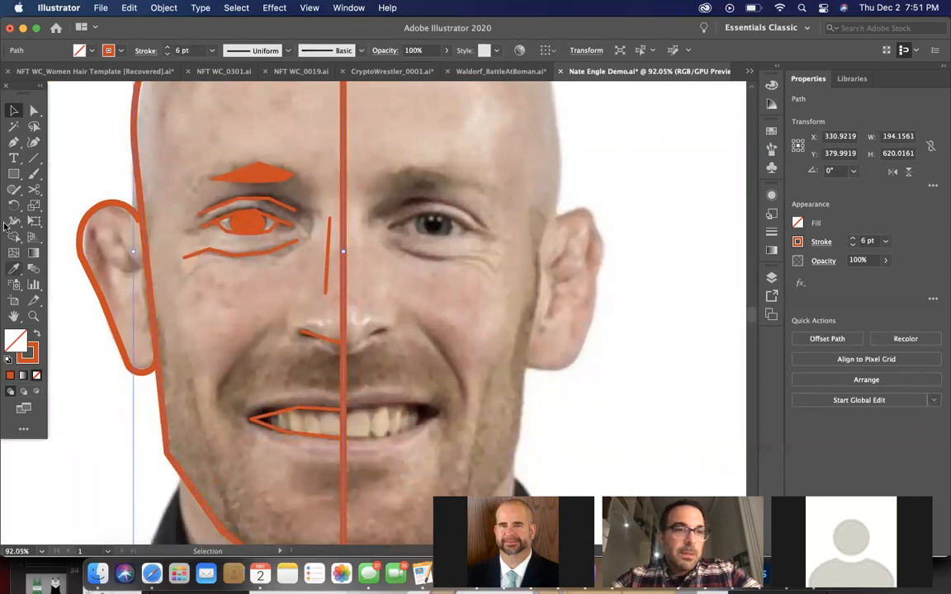
# Draw an open three-point test path with the Pen tool over the untraced eye, about 60 px wide, with no fill or stroke
pyautogui.click(193, 287)
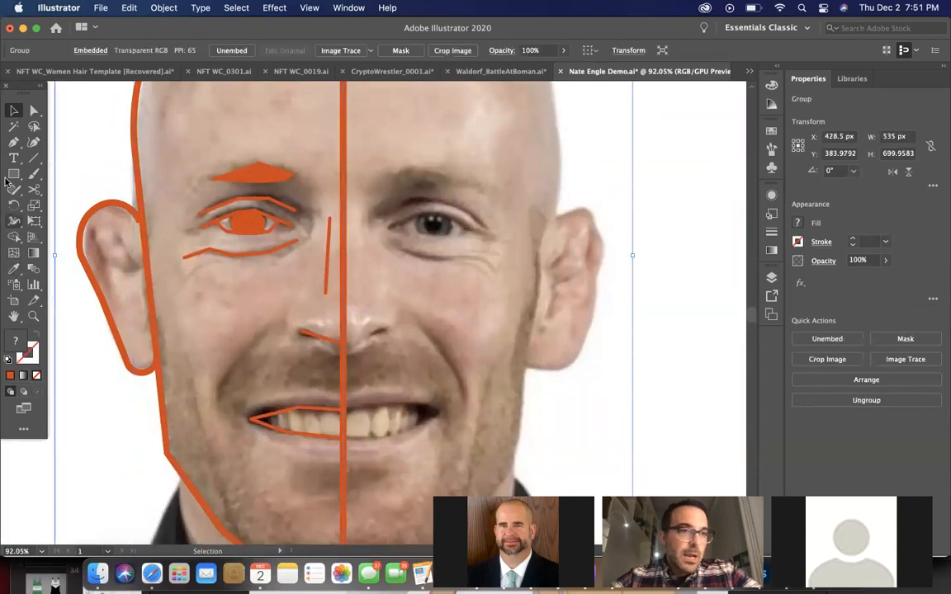
pyautogui.click(14, 142)
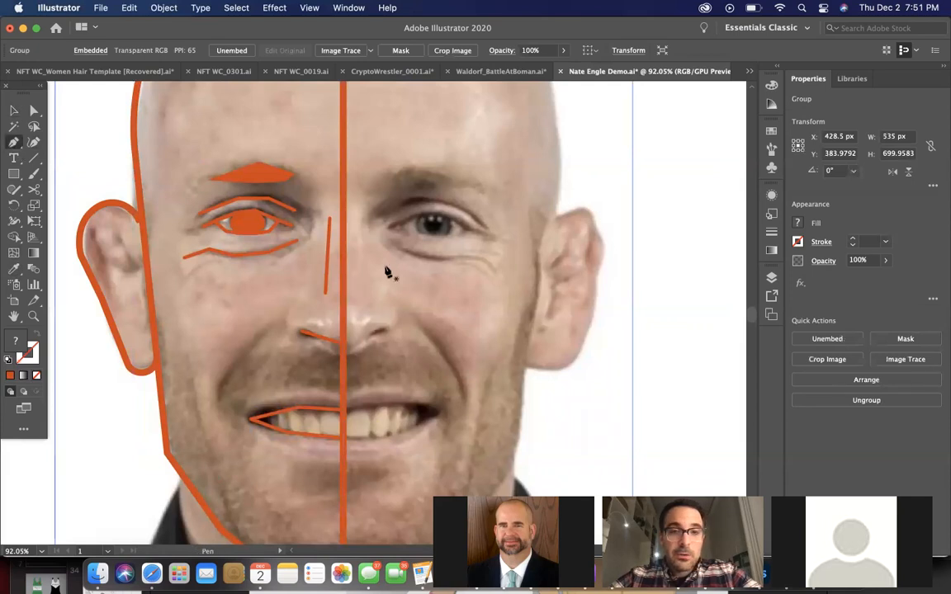
pyautogui.click(460, 247)
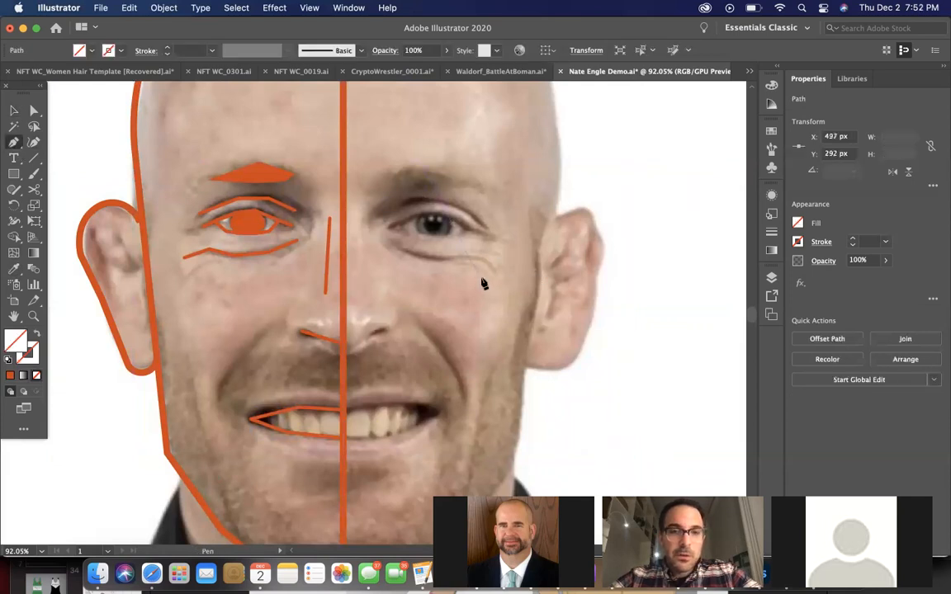
pyautogui.click(482, 278)
pyautogui.click(426, 282)
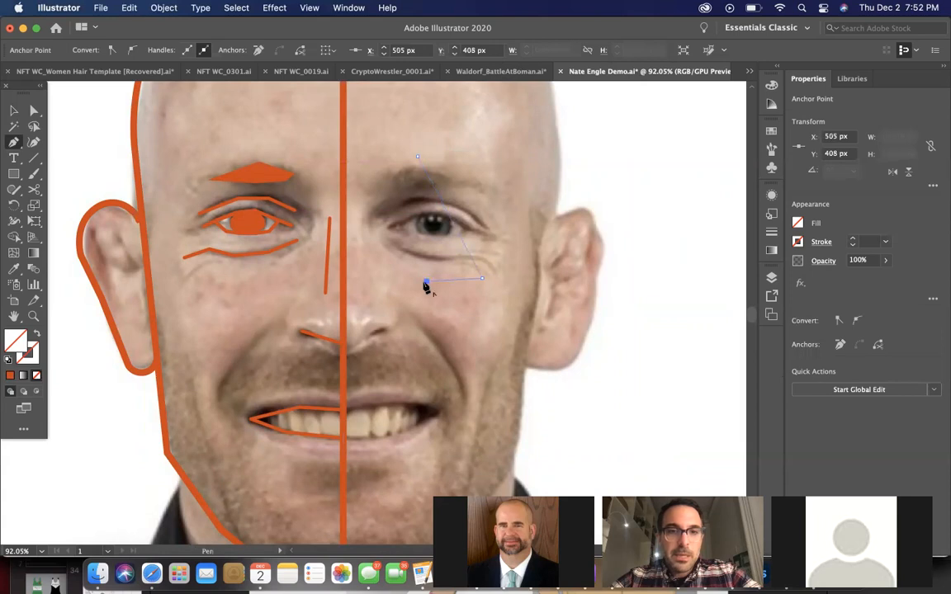
pyautogui.click(13, 110)
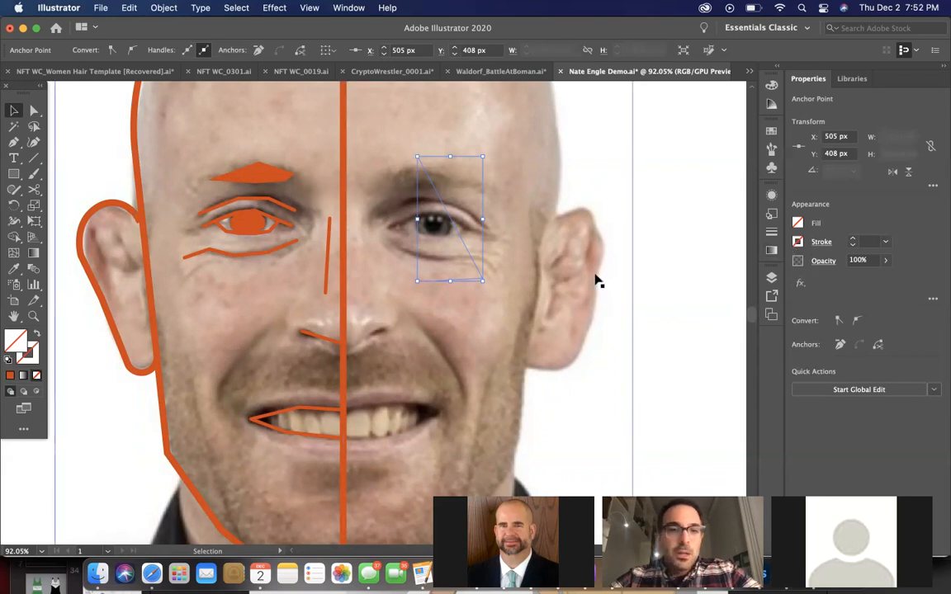
# Copy the eyelid crease's 3 pt orange stroke onto the test path with the Eyedropper
pyautogui.click(12, 270)
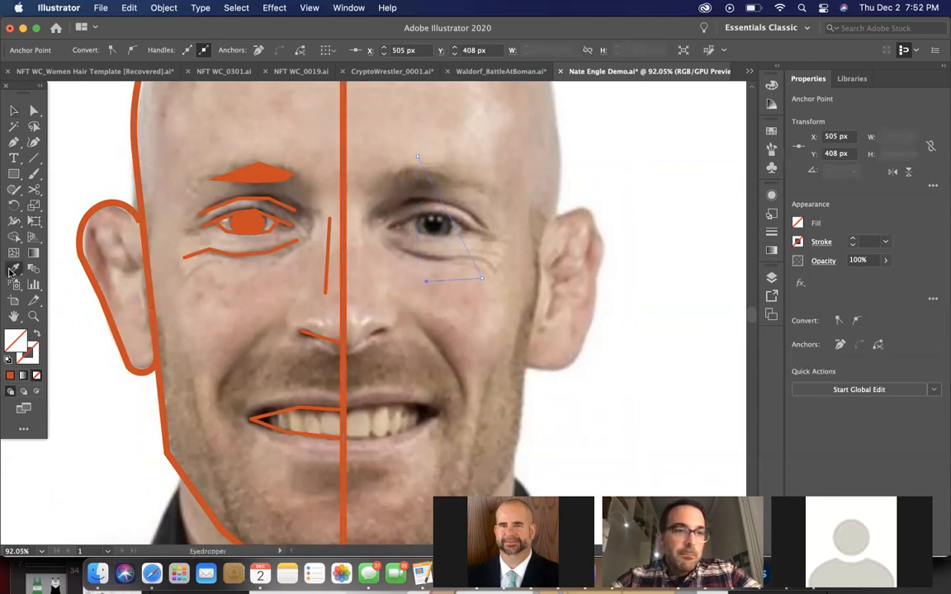
pyautogui.click(212, 206)
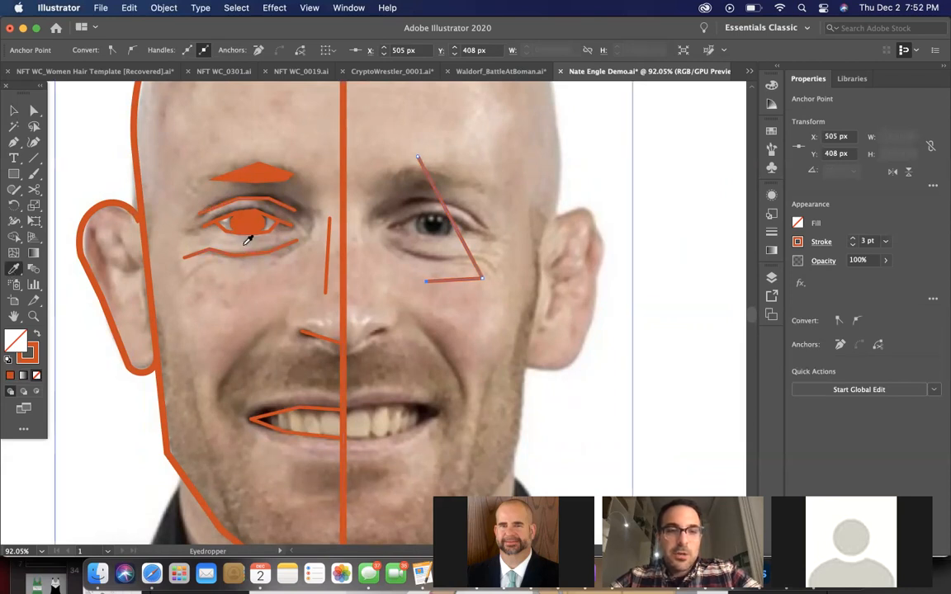
pyautogui.click(13, 112)
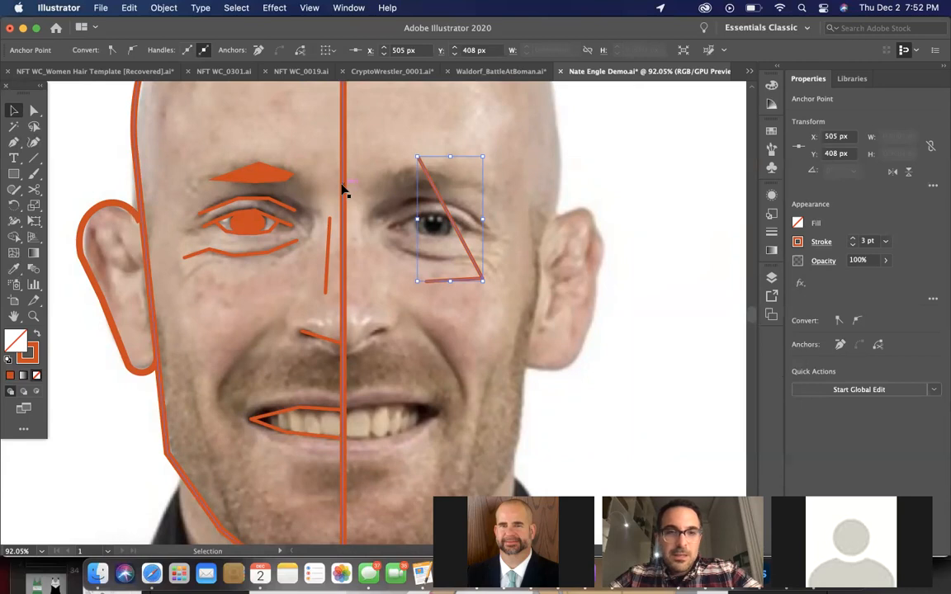
# Delete both segments of the test path over the untraced eye
pyautogui.press('Delete')
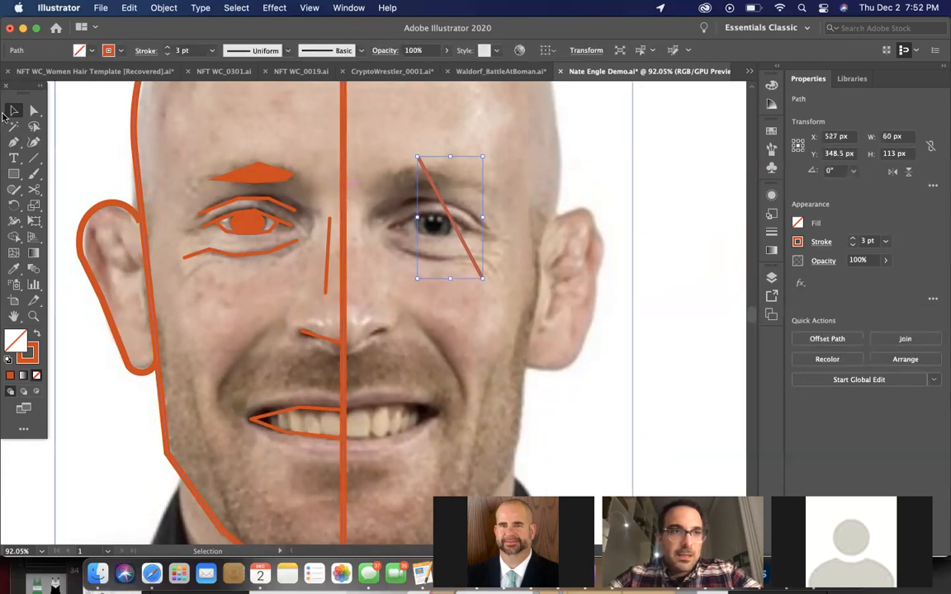
pyautogui.click(481, 326)
pyautogui.click(468, 253)
pyautogui.press('Delete')
pyautogui.scroll(-3, 467, 251)
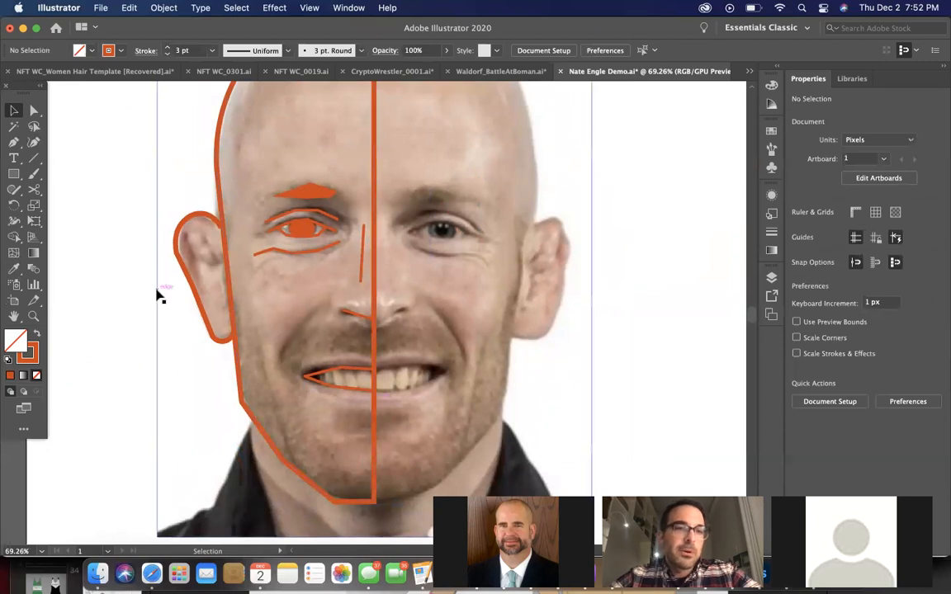
pyautogui.scroll(-2, 161, 300)
pyautogui.scroll(1, 161, 301)
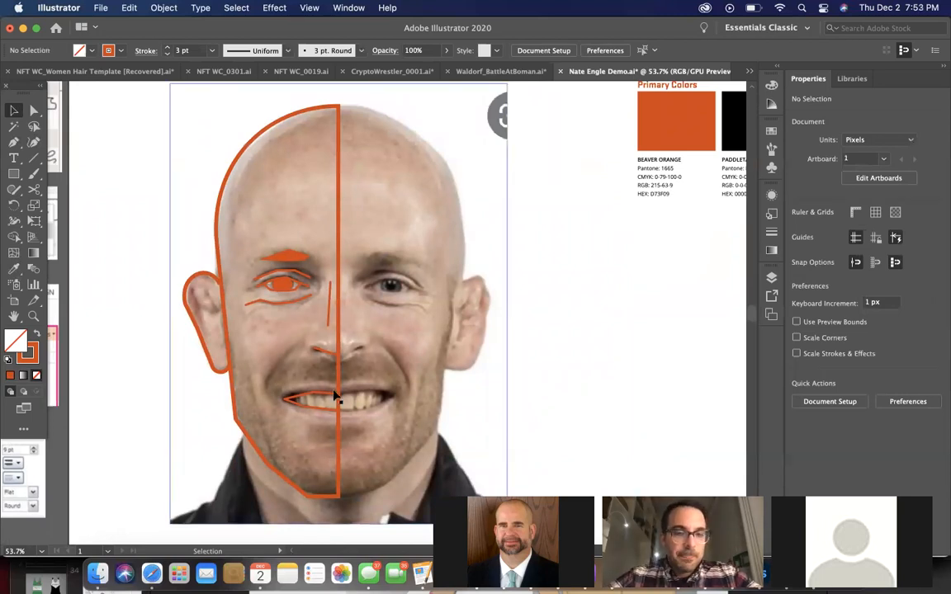
pyautogui.scroll(3, 334, 396)
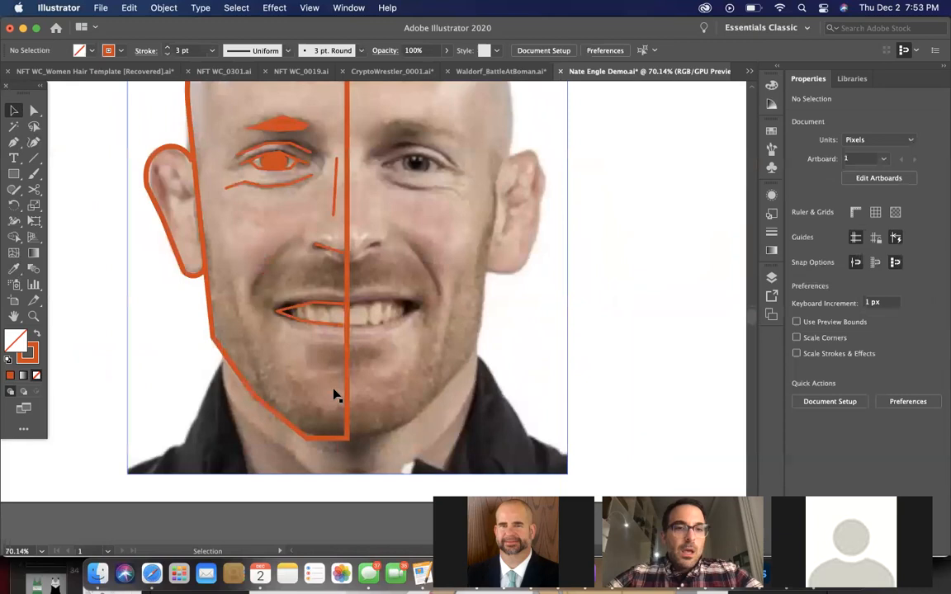
pyautogui.scroll(2, 334, 396)
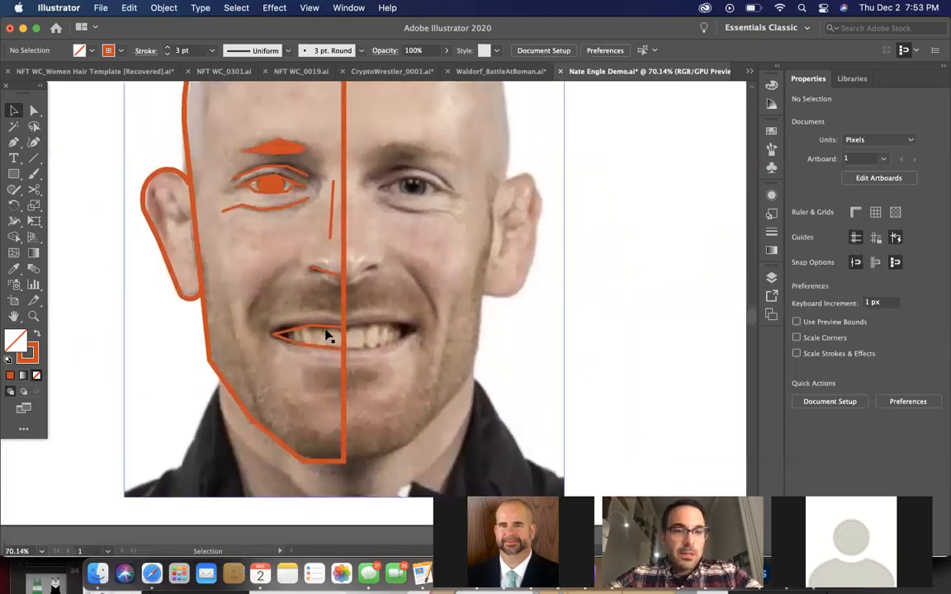
pyautogui.scroll(1, 329, 334)
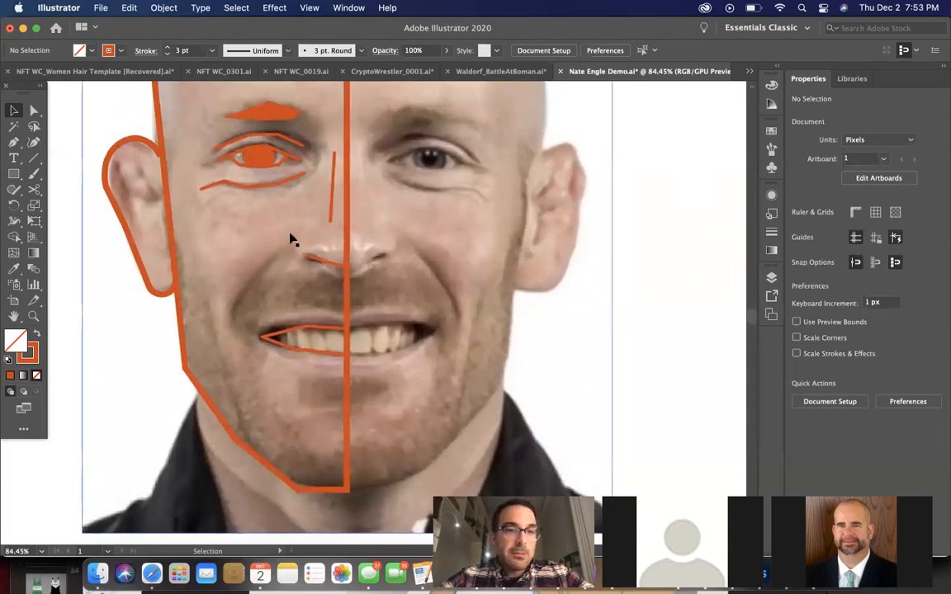
# Draw an open three-point smile line with the Pen tool from beside the nostril out around the mouth corner, using the 3 pt orange stroke
pyautogui.scroll(-1, 293, 238)
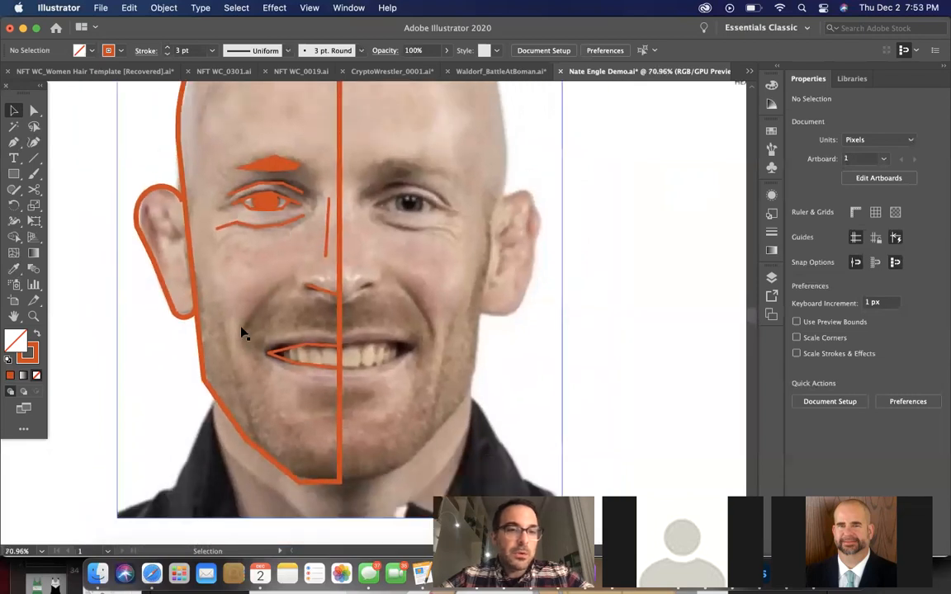
pyautogui.click(13, 145)
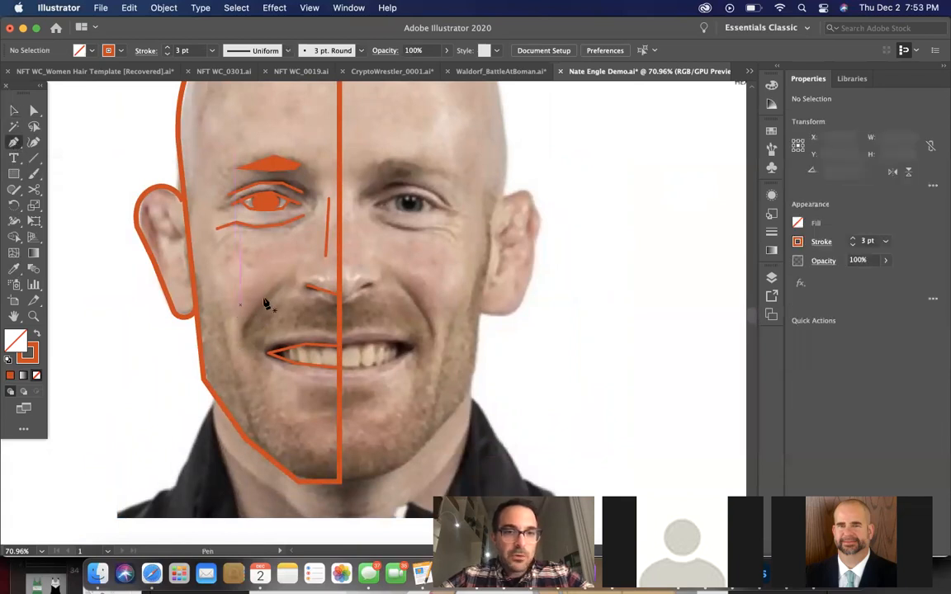
pyautogui.click(285, 281)
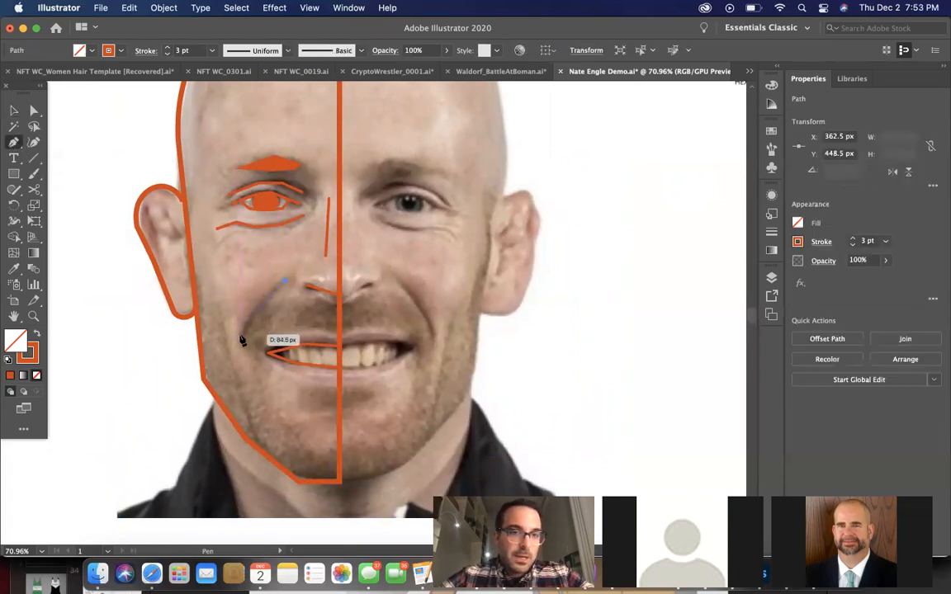
pyautogui.click(239, 336)
pyautogui.click(257, 371)
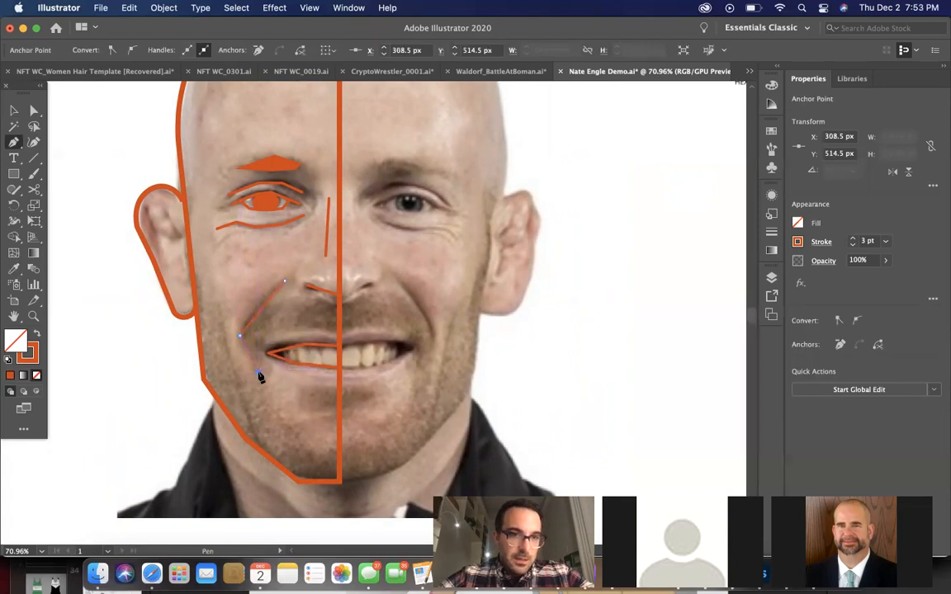
pyautogui.click(12, 114)
pyautogui.click(82, 221)
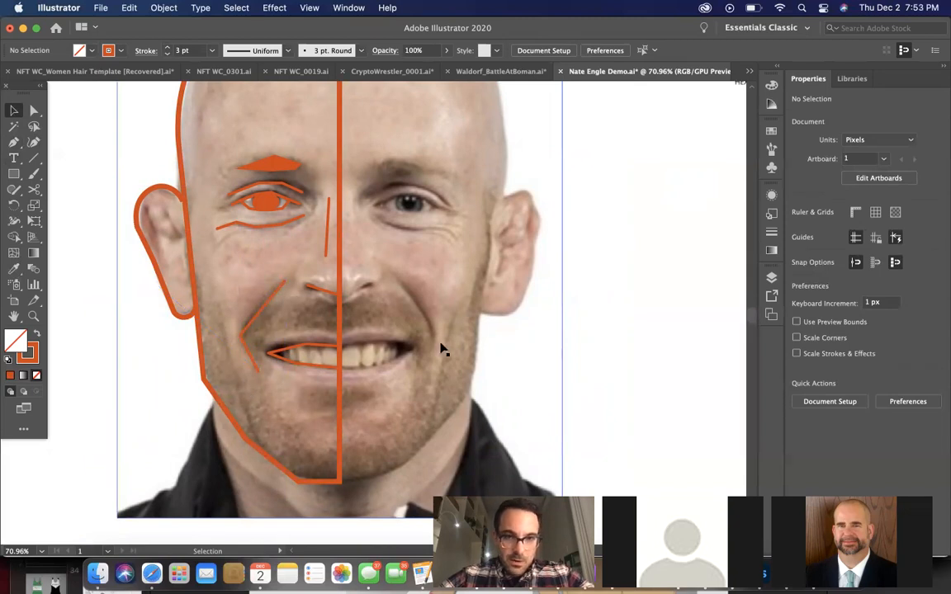
# Draw a straight two-point cheek line with the Pen tool from outside the smile line down to the jaw outline, with a 3 pt orange stroke
pyautogui.click(13, 142)
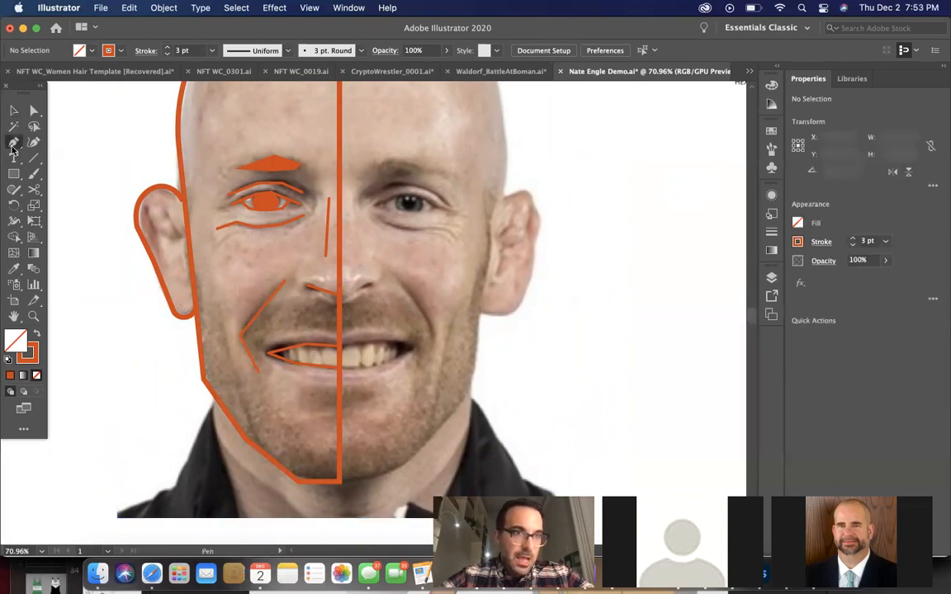
pyautogui.click(221, 326)
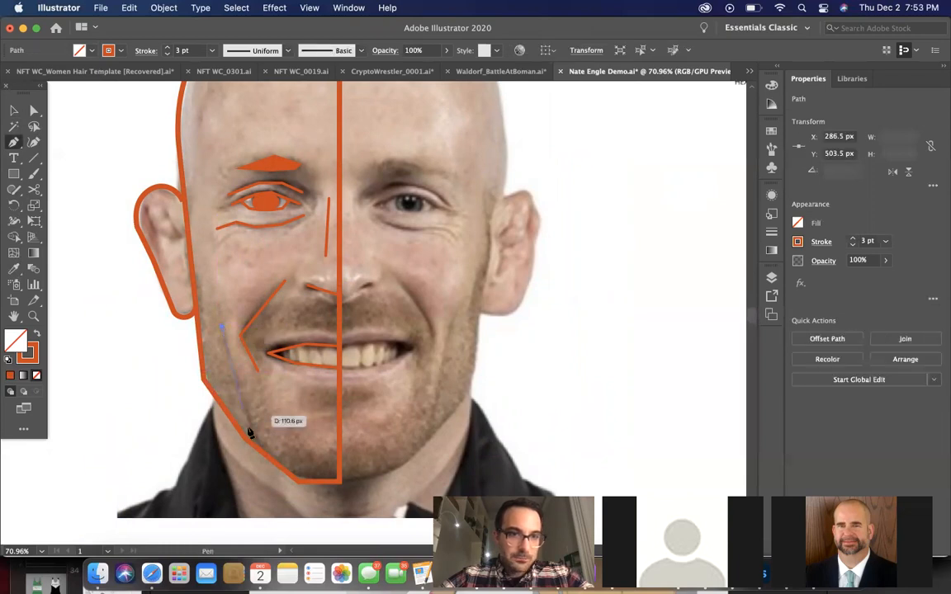
pyautogui.click(256, 451)
pyautogui.click(13, 109)
pyautogui.click(65, 183)
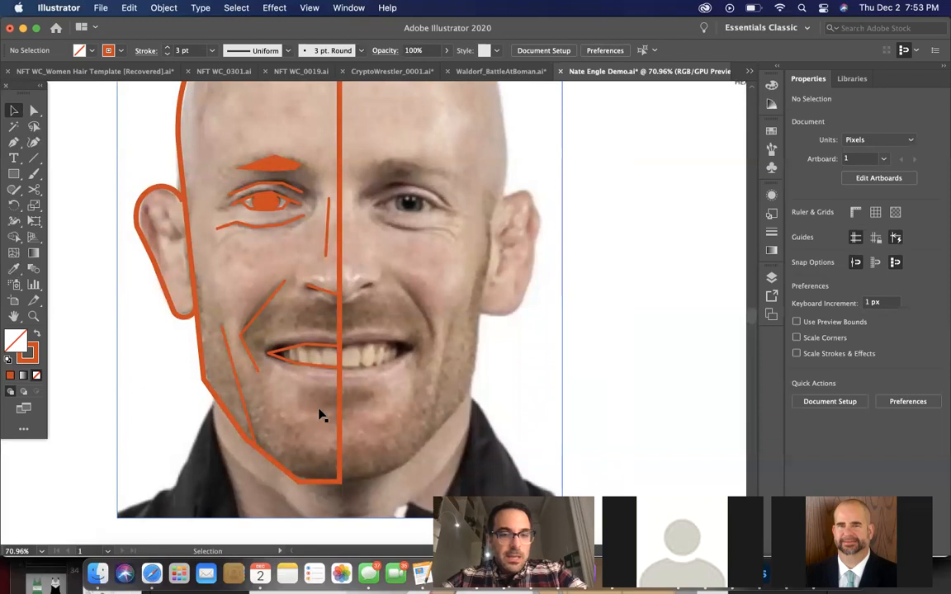
# Draw an open three-point chin crease with the Pen tool from the face's centre line outward below the lower lip, with a 3 pt orange stroke
pyautogui.scroll(3, 322, 415)
pyautogui.scroll(-3, 350, 417)
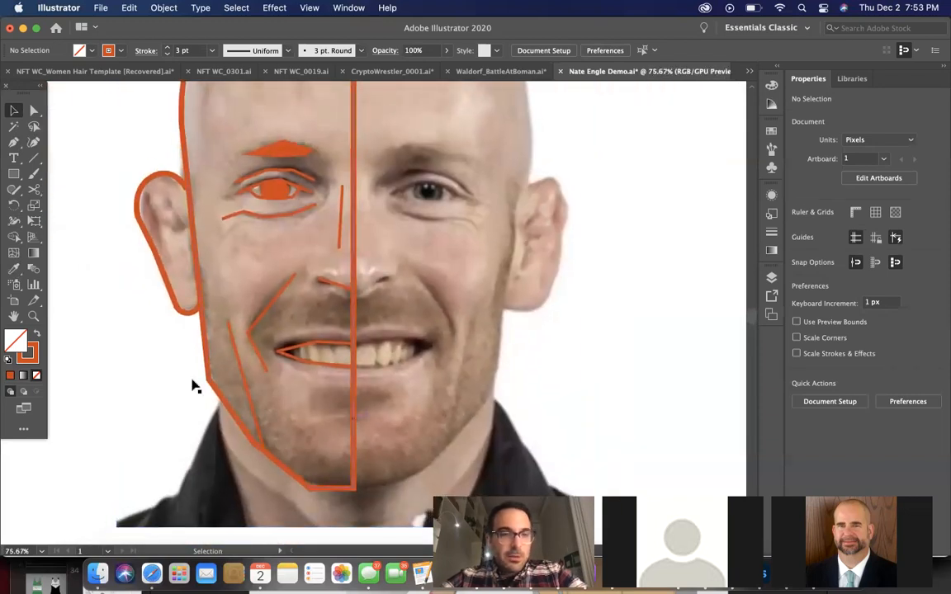
pyautogui.click(14, 142)
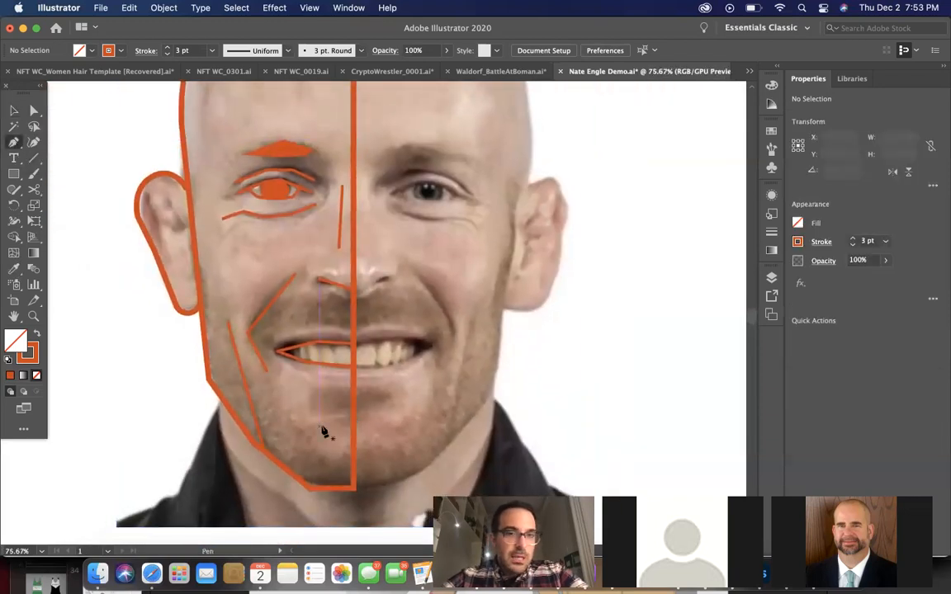
pyautogui.scroll(2, 323, 432)
pyautogui.click(372, 410)
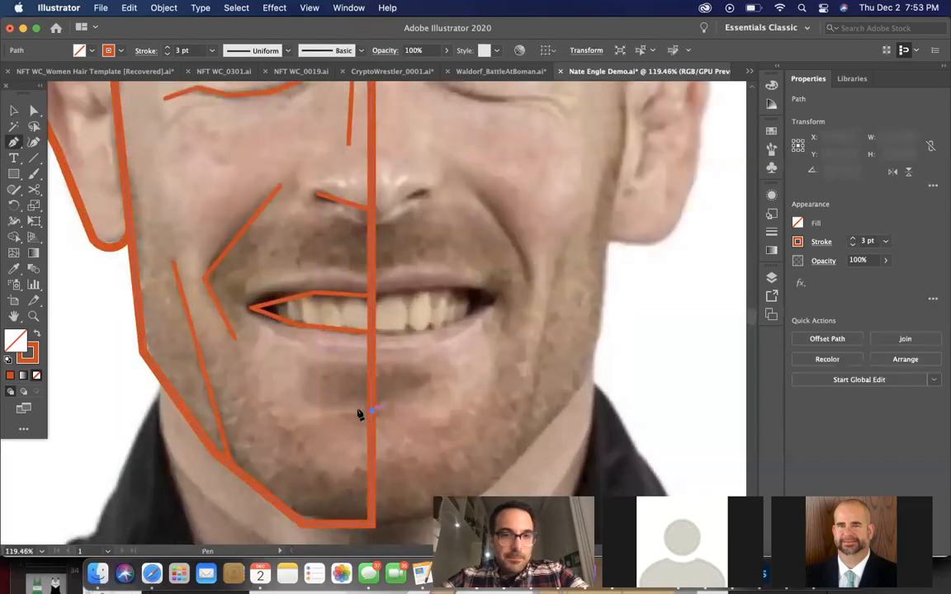
pyautogui.click(331, 410)
pyautogui.click(293, 428)
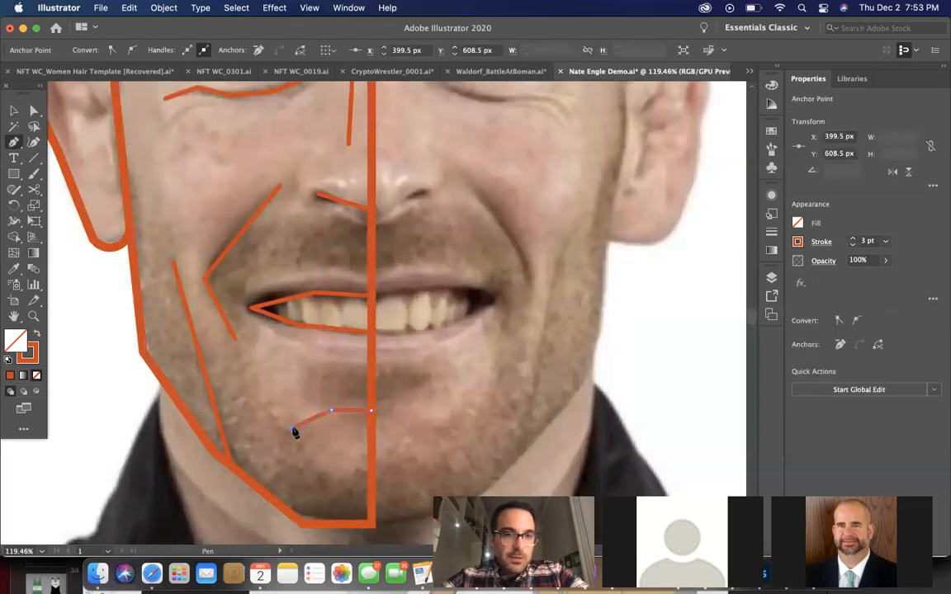
pyautogui.click(14, 111)
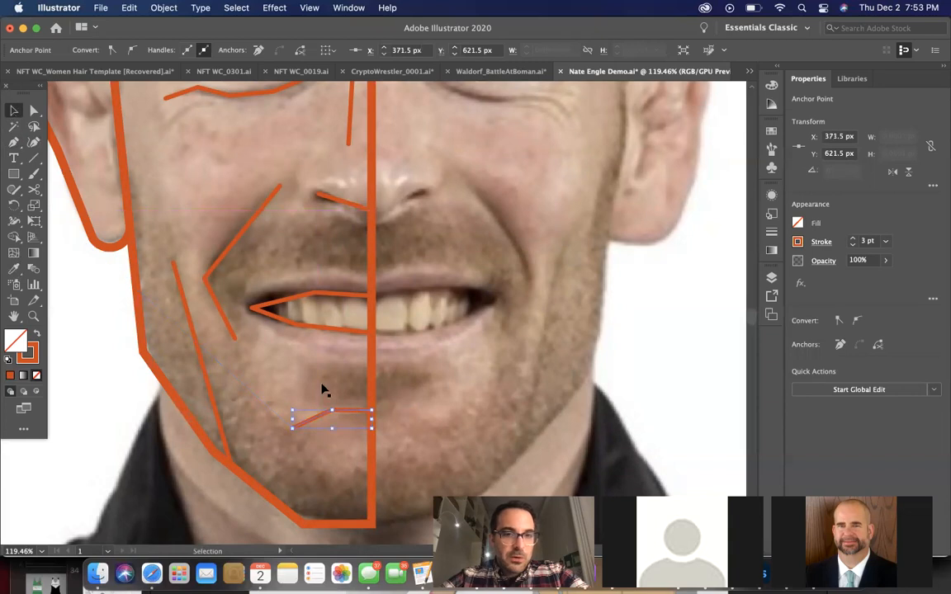
pyautogui.scroll(-3, 322, 389)
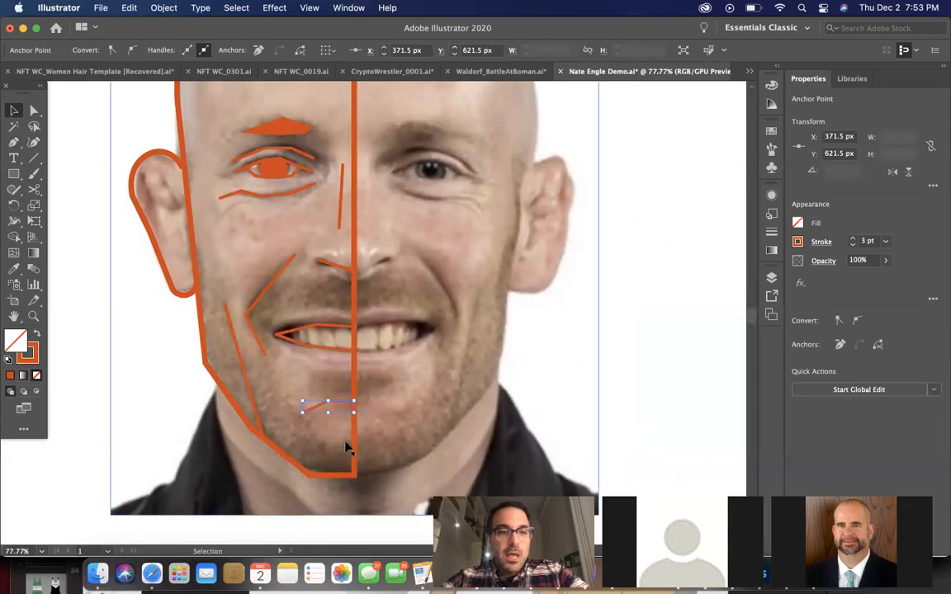
# Delete the portrait photo to check the line art on its own, and undo the deletion
pyautogui.click(279, 391)
pyautogui.scroll(-5, 280, 391)
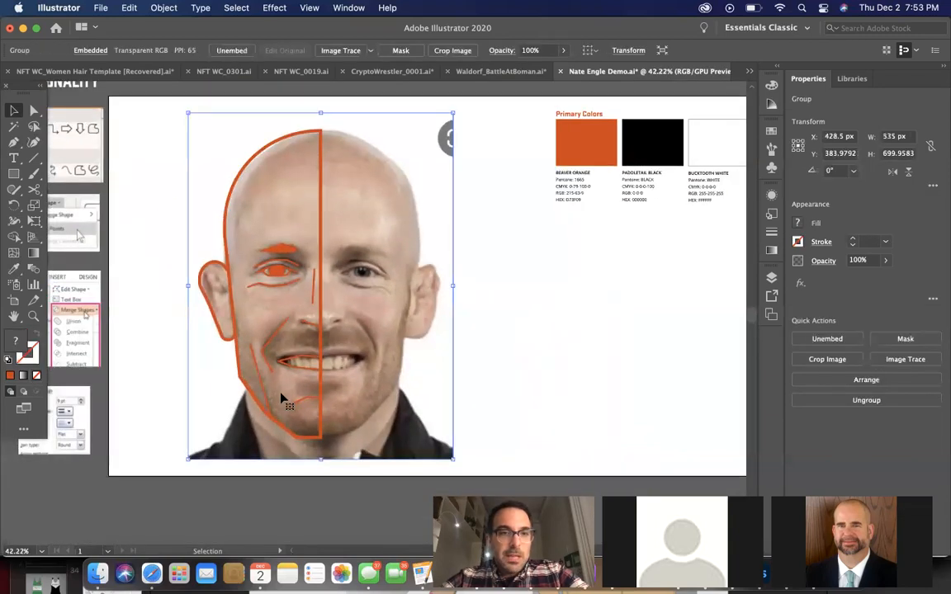
pyautogui.press('Delete')
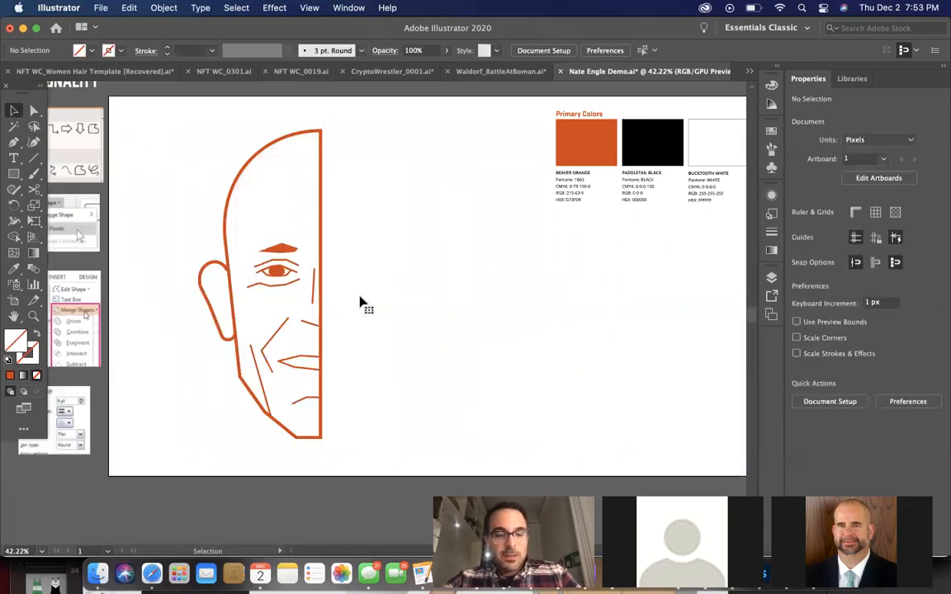
pyautogui.press('super+z')
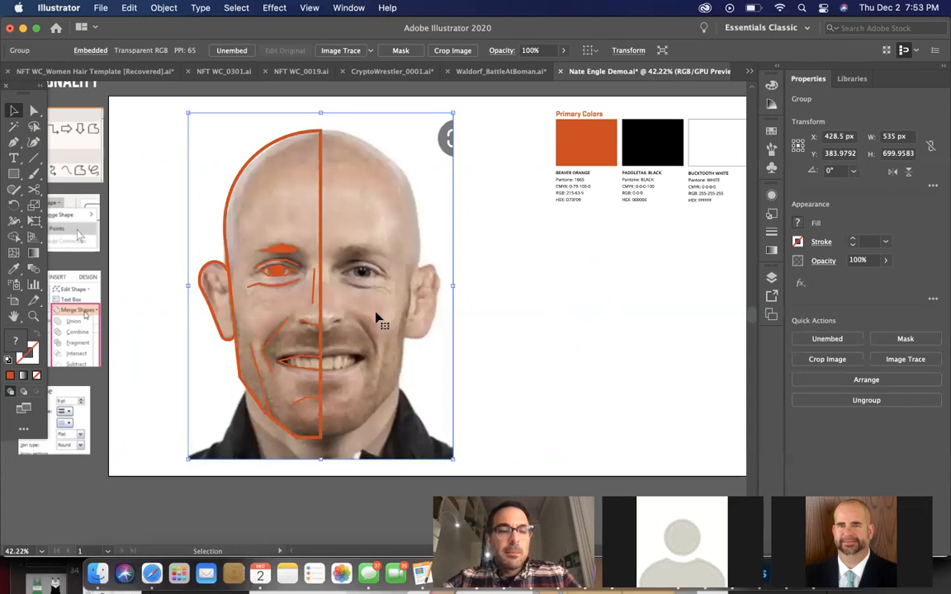
# Start the beard outline with the Pen tool at the centre line under the nose, tracing the moustache edge down past the mouth corner and undoing a misplaced point
pyautogui.scroll(3, 376, 318)
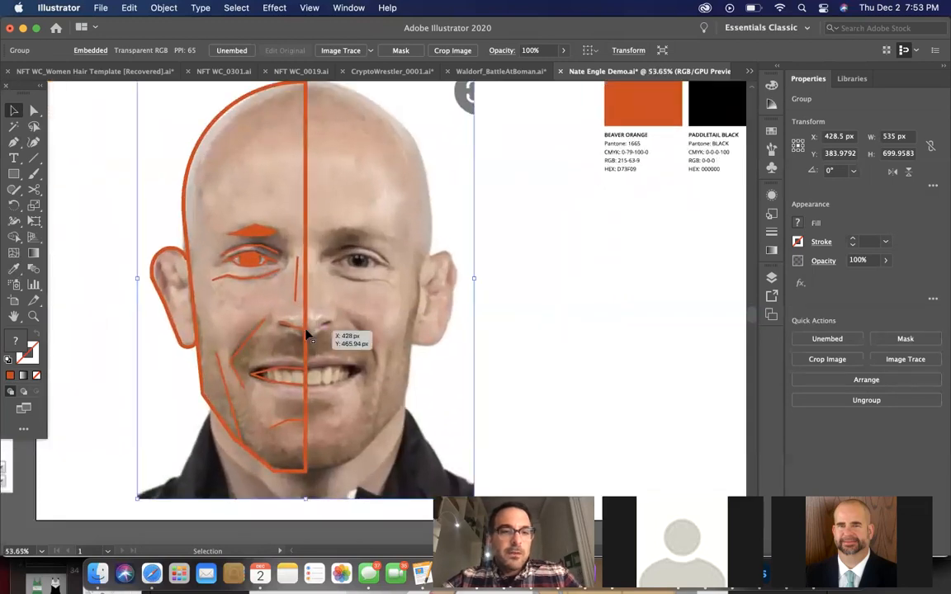
pyautogui.scroll(2, 305, 334)
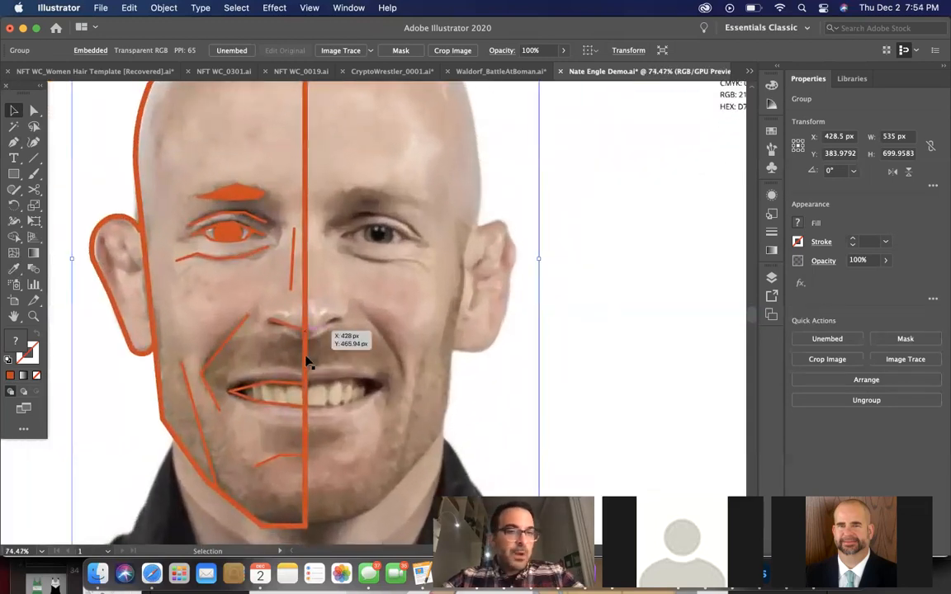
pyautogui.click(14, 142)
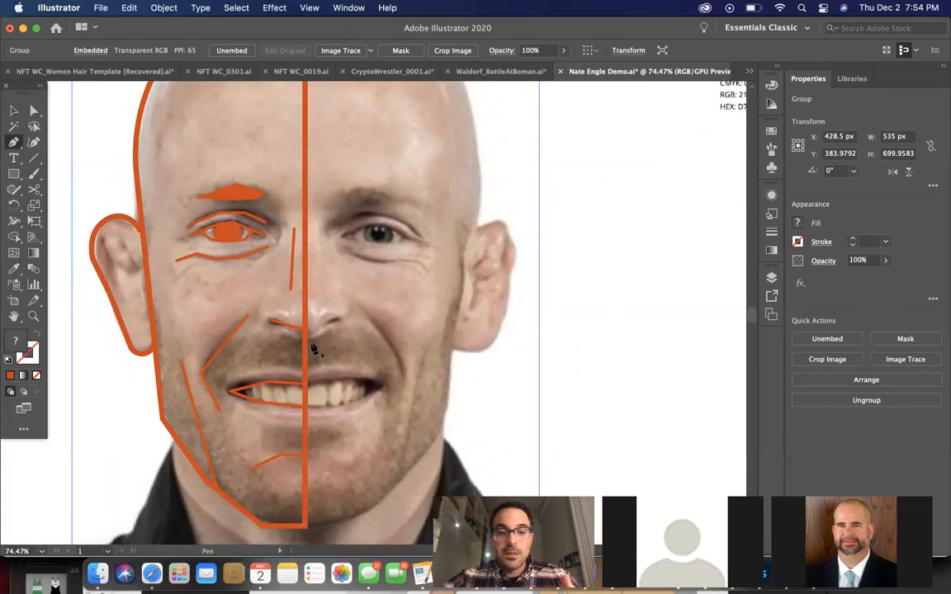
pyautogui.scroll(2, 307, 345)
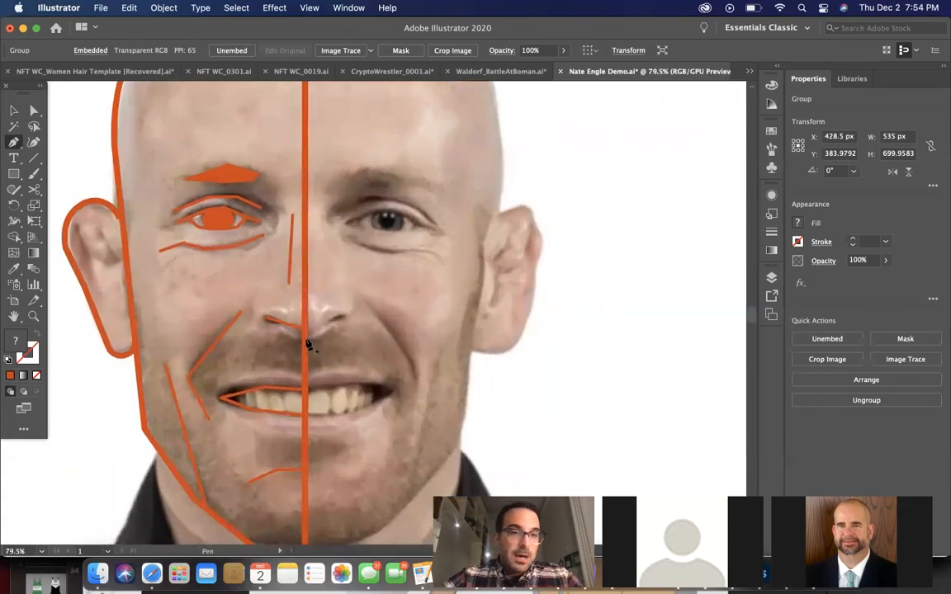
pyautogui.click(304, 339)
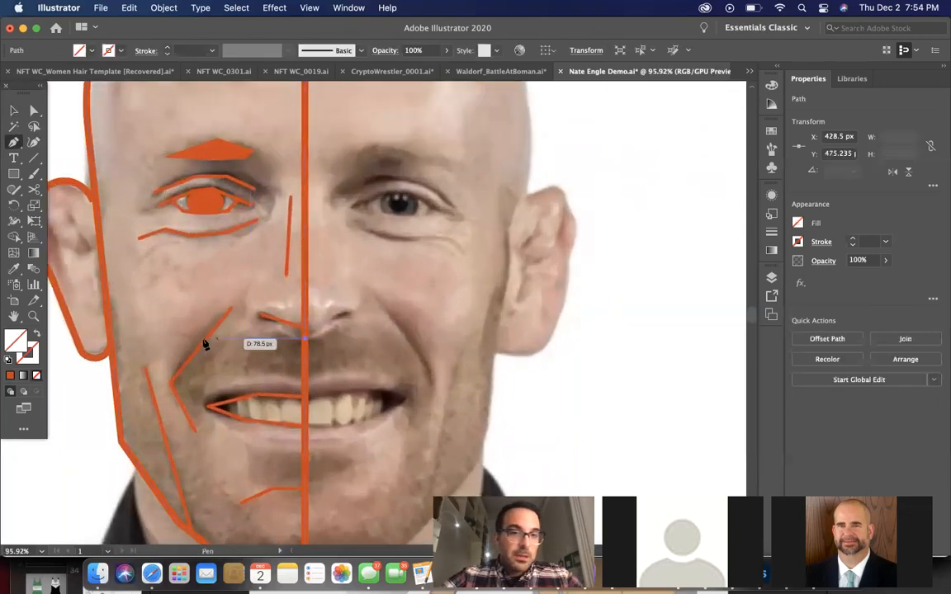
pyautogui.click(162, 378)
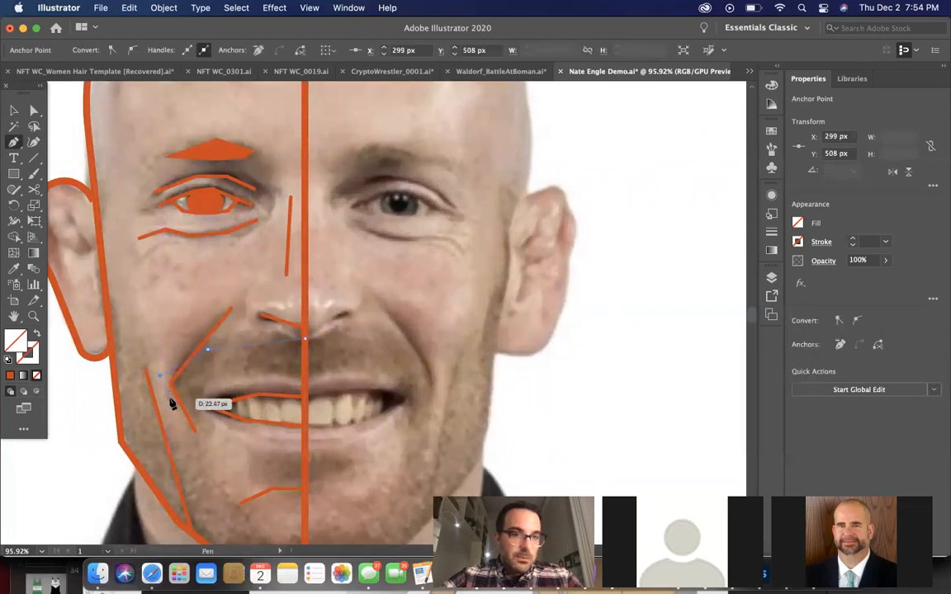
pyautogui.hotkey('ctrl', 'z')
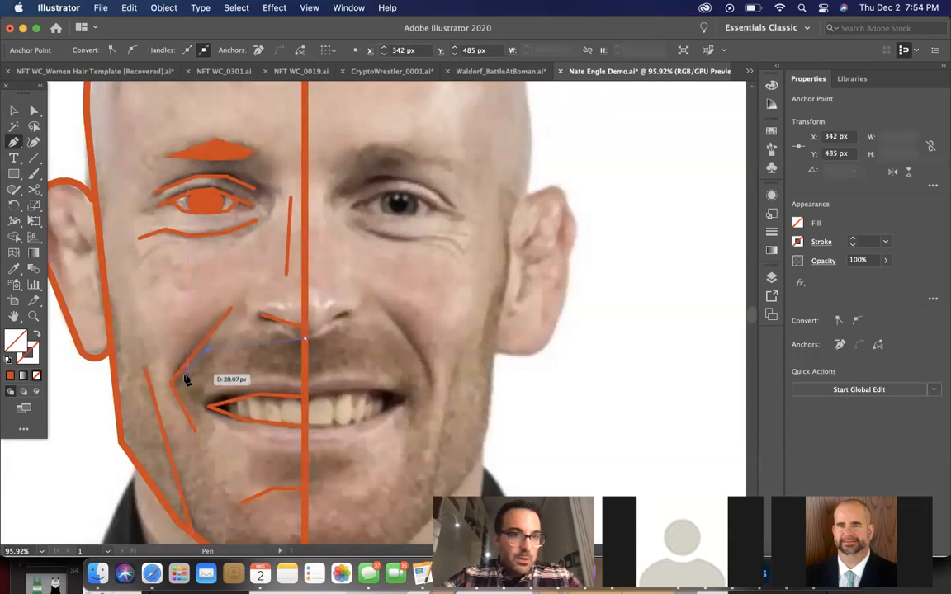
pyautogui.moveTo(184, 405); pyautogui.dragTo(182, 432)
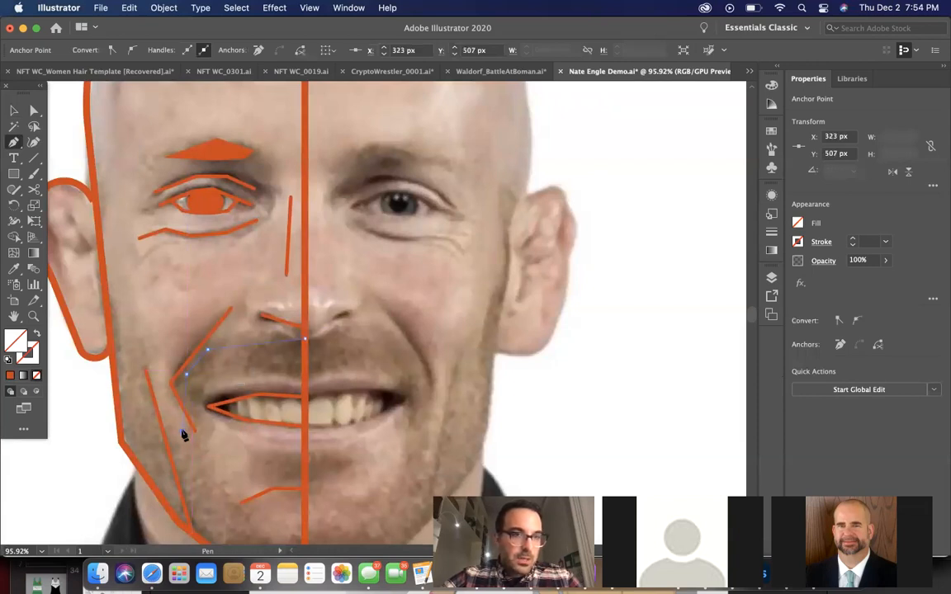
# Continue the beard outline up to the head's edge near the earlobe, along the jaw to the chin's centre, and up to the chin crease
pyautogui.click(110, 291)
pyautogui.click(122, 441)
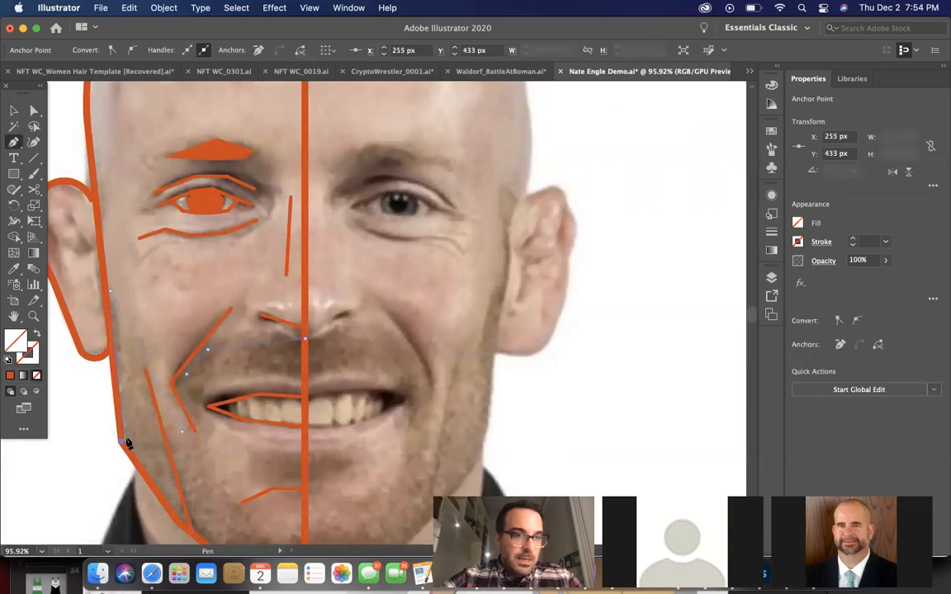
pyautogui.scroll(-4, 129, 417)
pyautogui.click(147, 388)
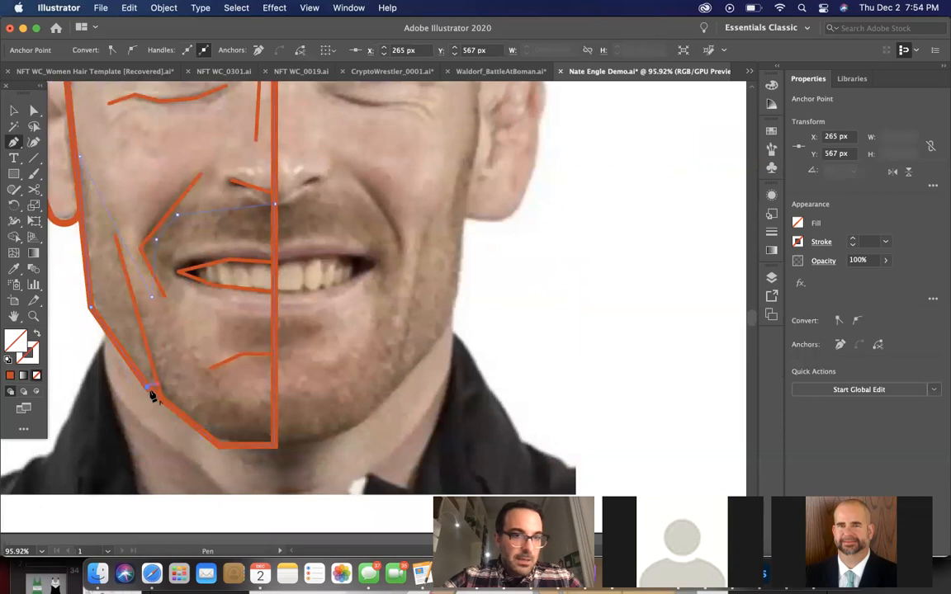
pyautogui.click(218, 446)
pyautogui.click(275, 445)
pyautogui.click(271, 362)
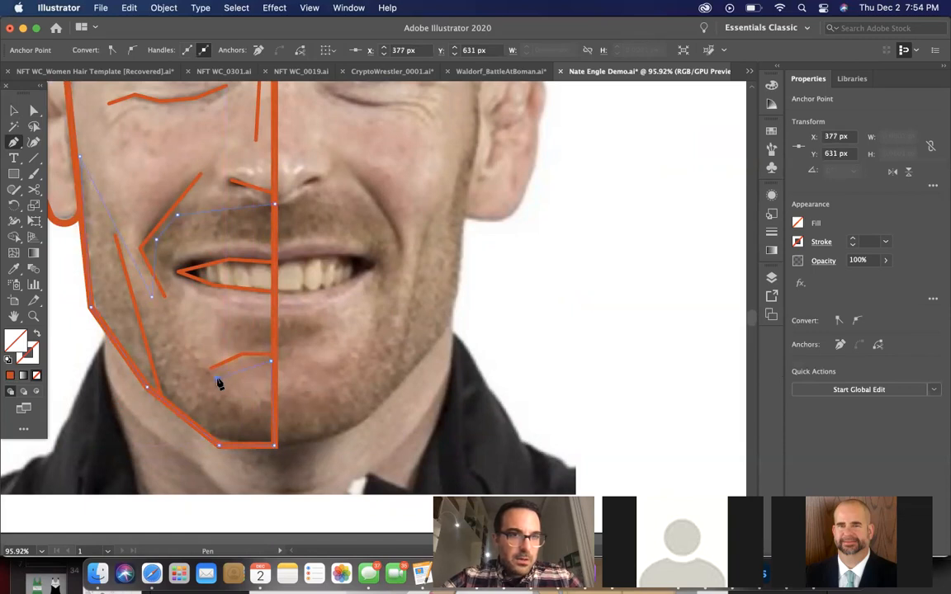
# Trace the beard's inner edge around the mouth corner and above the upper lip, closing the path at its starting point under the nose
pyautogui.moveTo(174, 335); pyautogui.dragTo(175, 321)
pyautogui.click(168, 256)
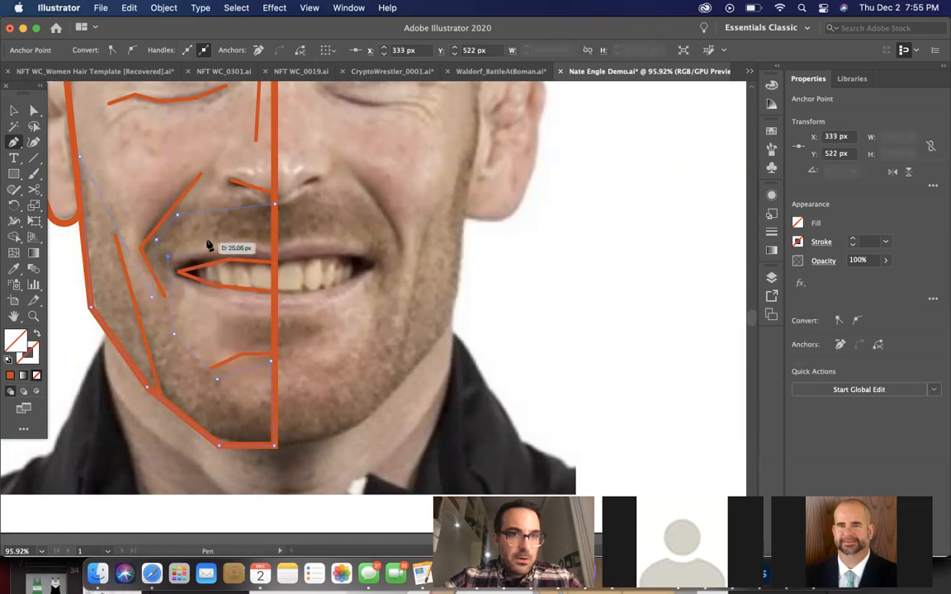
pyautogui.click(218, 245)
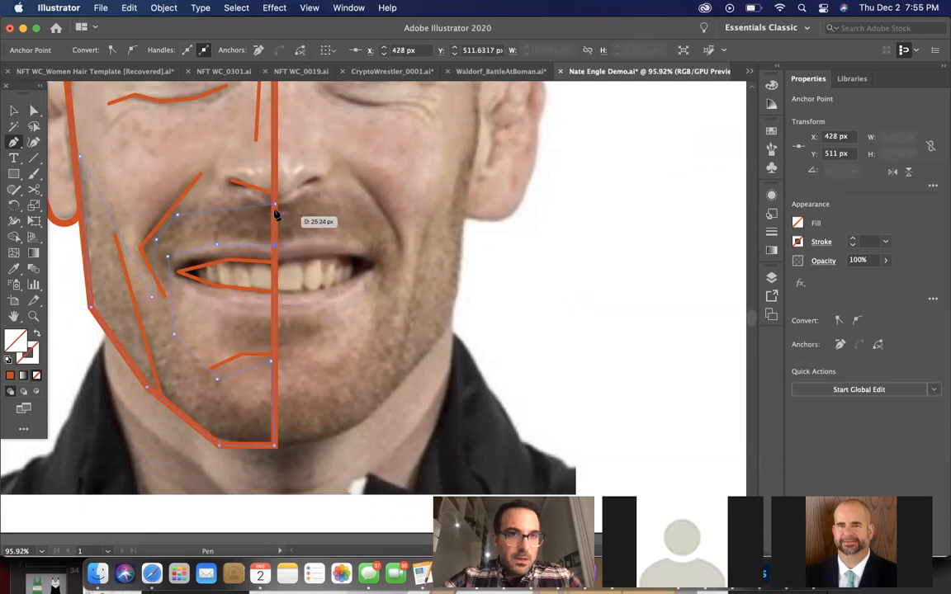
pyautogui.scroll(-2, 275, 213)
pyautogui.scroll(-2, 276, 212)
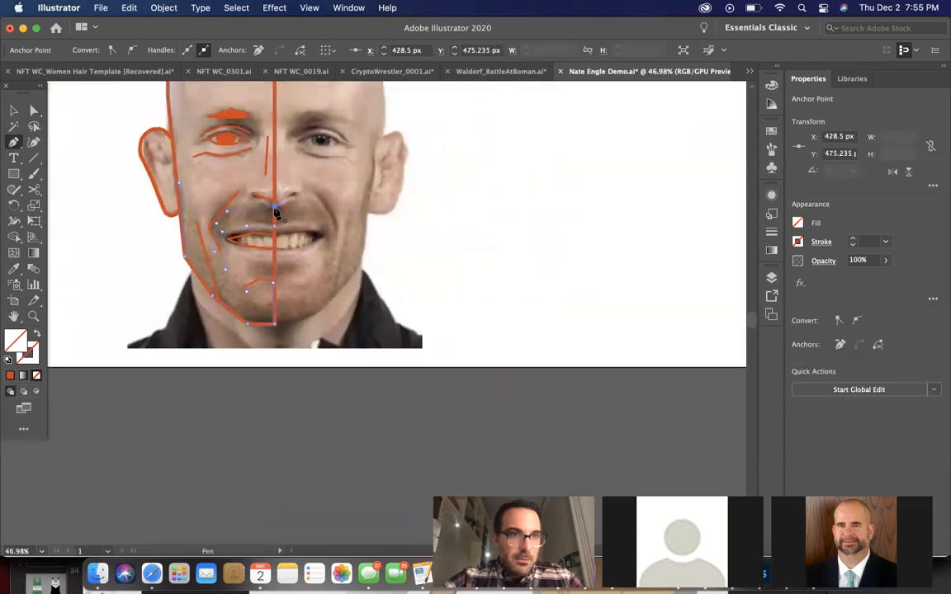
# Copy the eyebrow's solid orange fill without stroke onto the beard shape using the Eyedropper
pyautogui.scroll(3, 194, 252)
pyautogui.press('i')
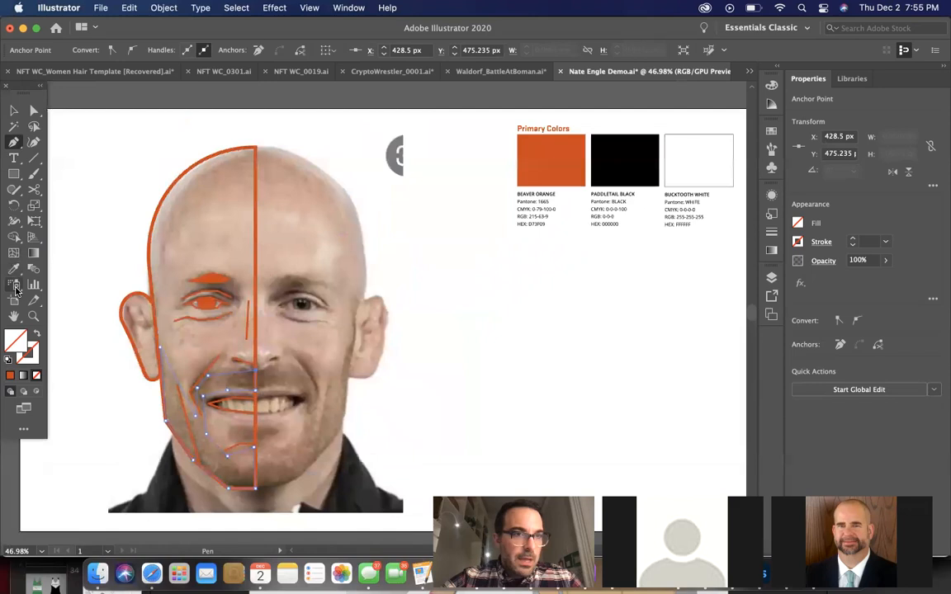
pyautogui.click(216, 275)
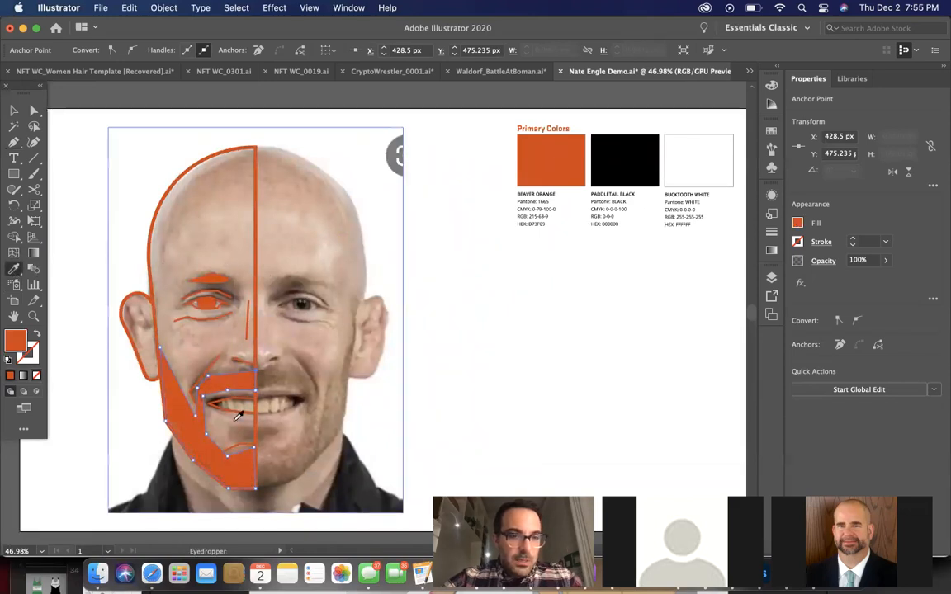
pyautogui.scroll(3, 238, 415)
pyautogui.scroll(-2, 237, 415)
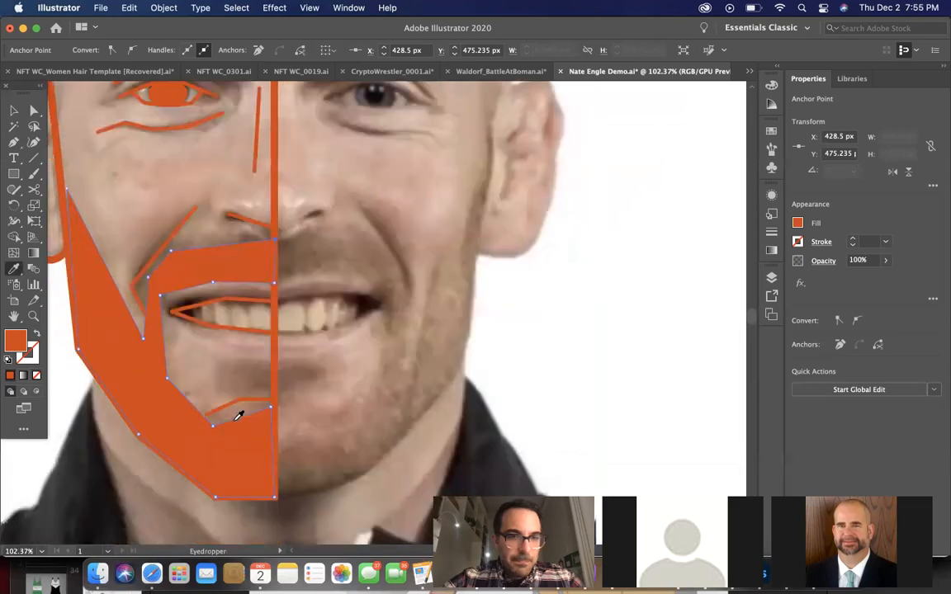
pyautogui.scroll(-3, 238, 415)
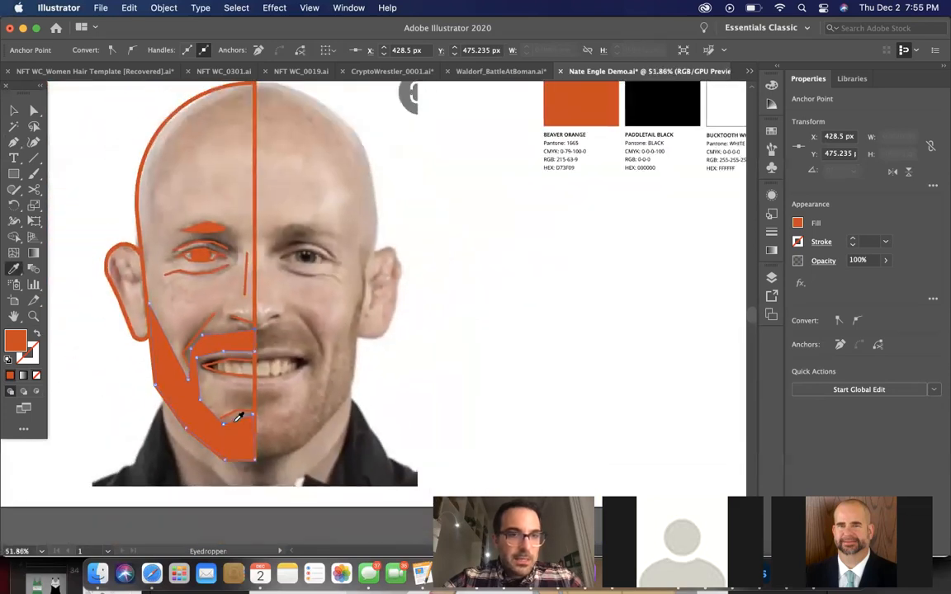
# Lower the opacity of the beard shape to 44%
pyautogui.click(14, 109)
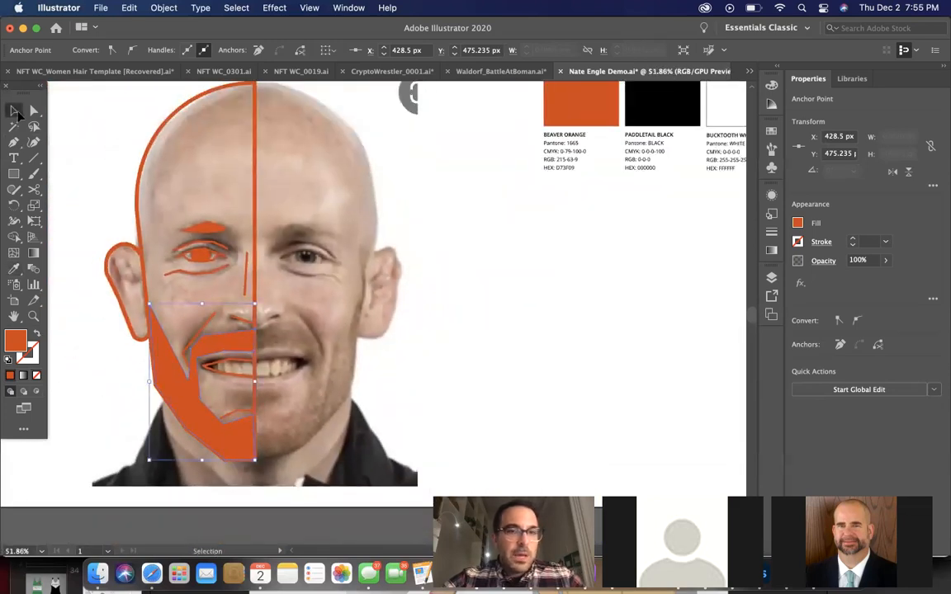
pyautogui.scroll(-1, 242, 258)
pyautogui.scroll(-2, 330, 334)
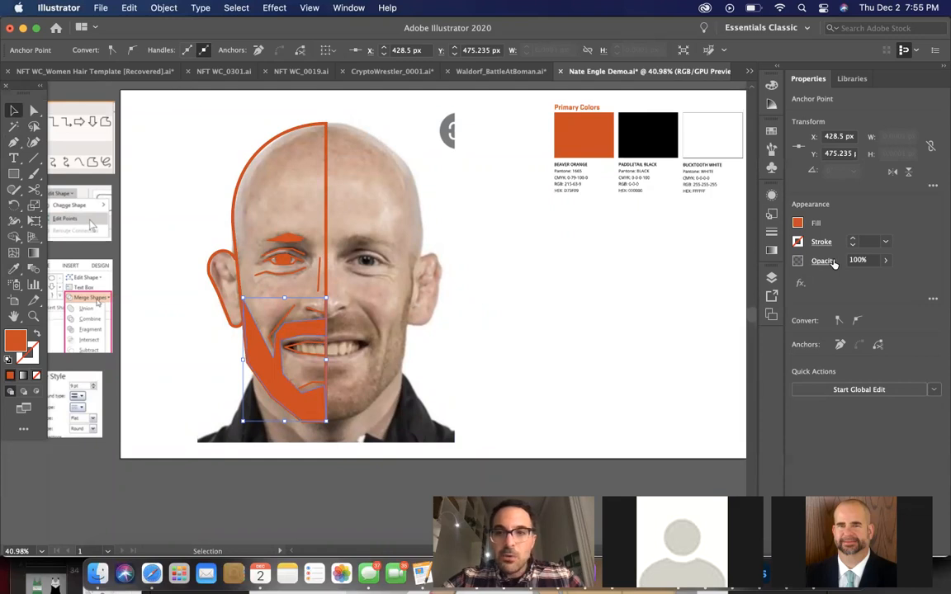
pyautogui.click(885, 260)
pyautogui.moveTo(887, 282); pyautogui.dragTo(842, 283)
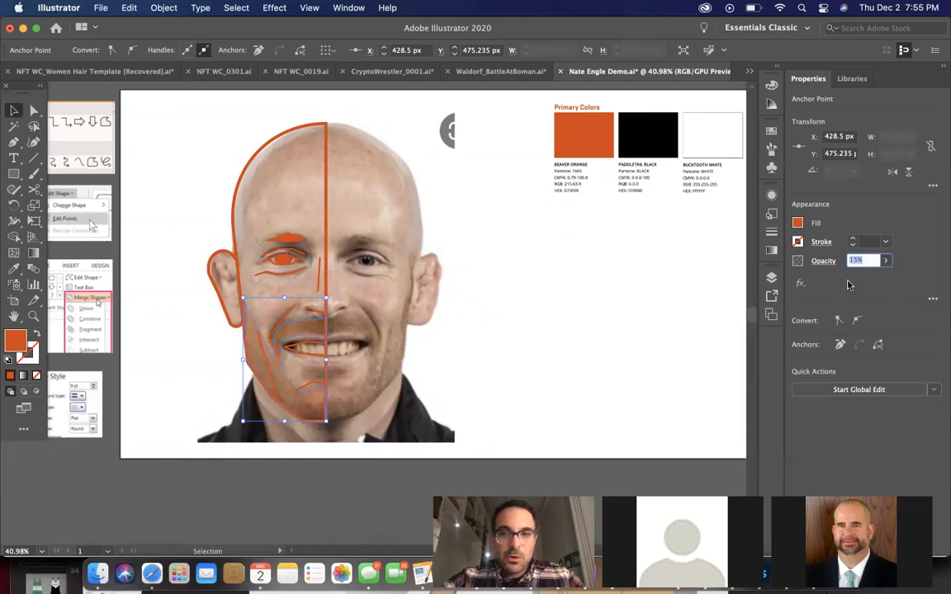
pyautogui.moveTo(844, 279); pyautogui.dragTo(855, 277)
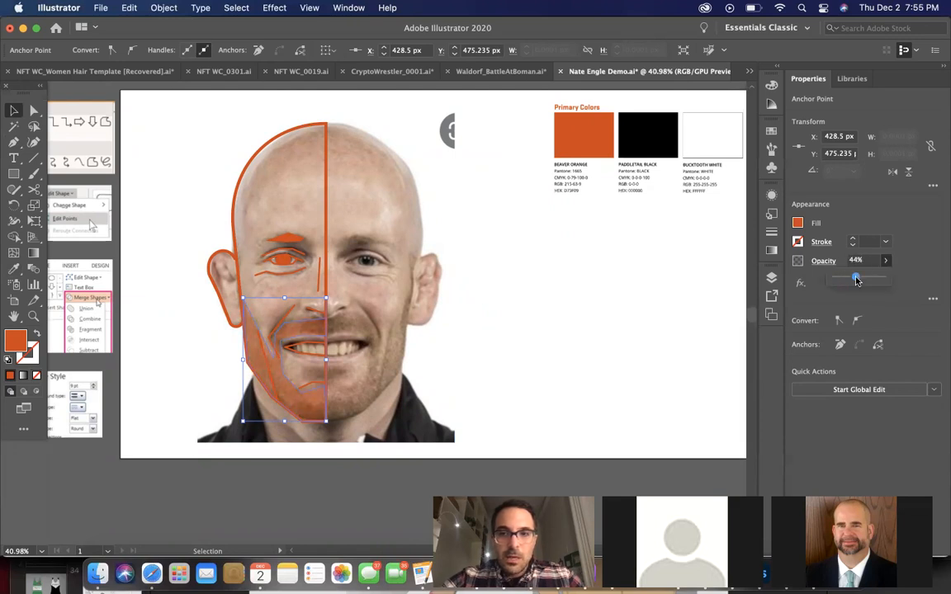
# Delete the portrait photo to preview the half-face artwork with the semi-transparent beard, and undo the deletion
pyautogui.click(156, 146)
pyautogui.click(368, 220)
pyautogui.press('Delete')
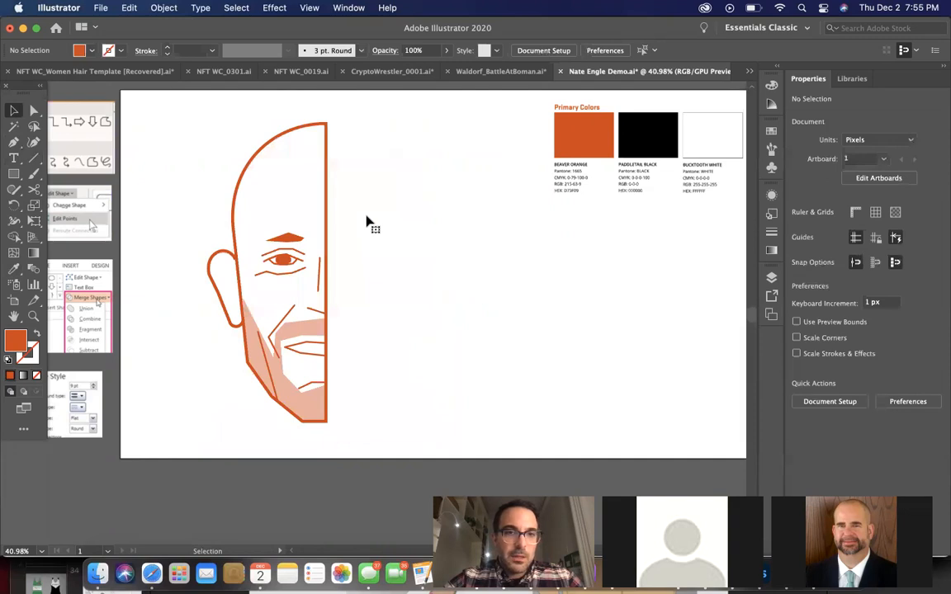
pyautogui.press('super+z')
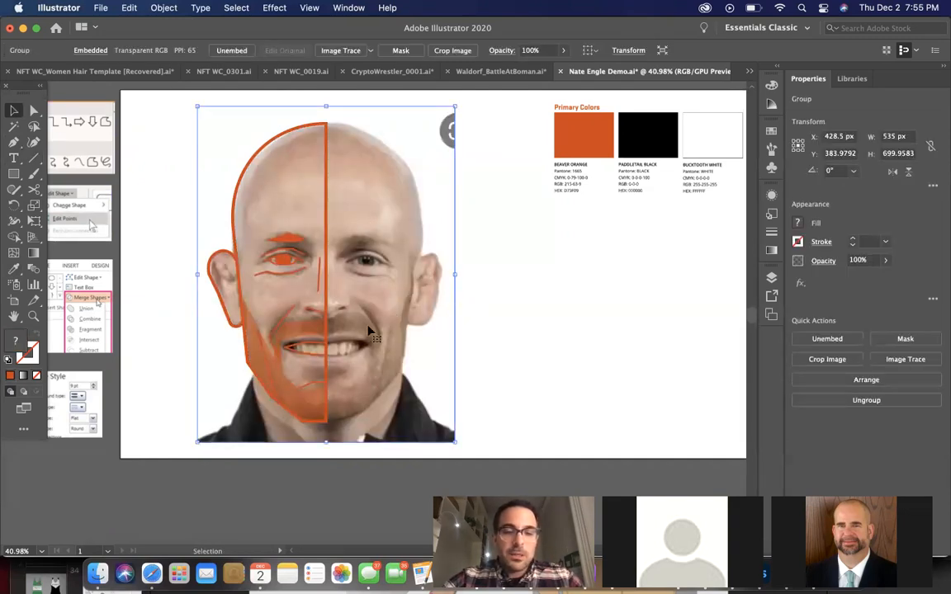
# Change the beard shape's fill colour to white (FFFFFF)
pyautogui.scroll(2, 369, 331)
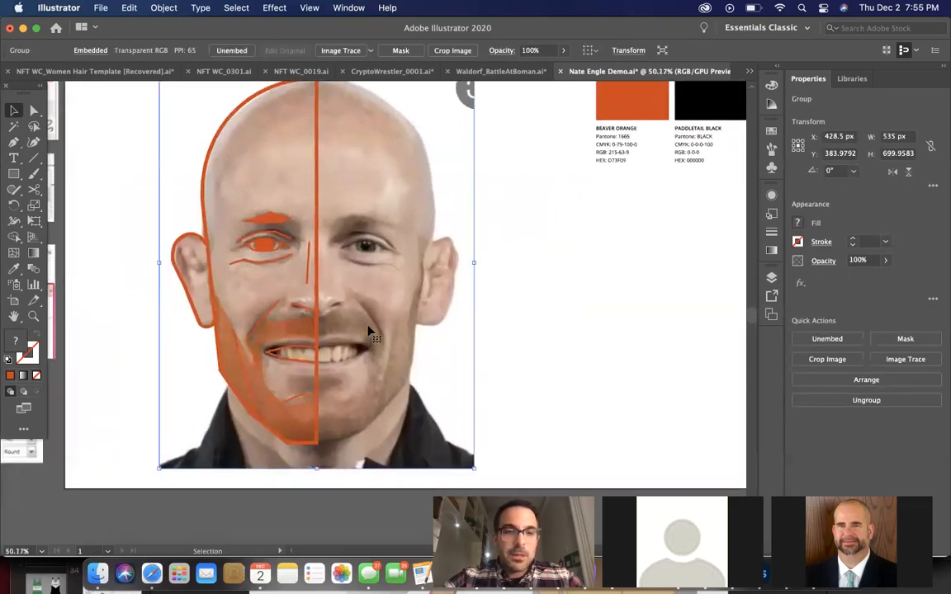
pyautogui.click(287, 328)
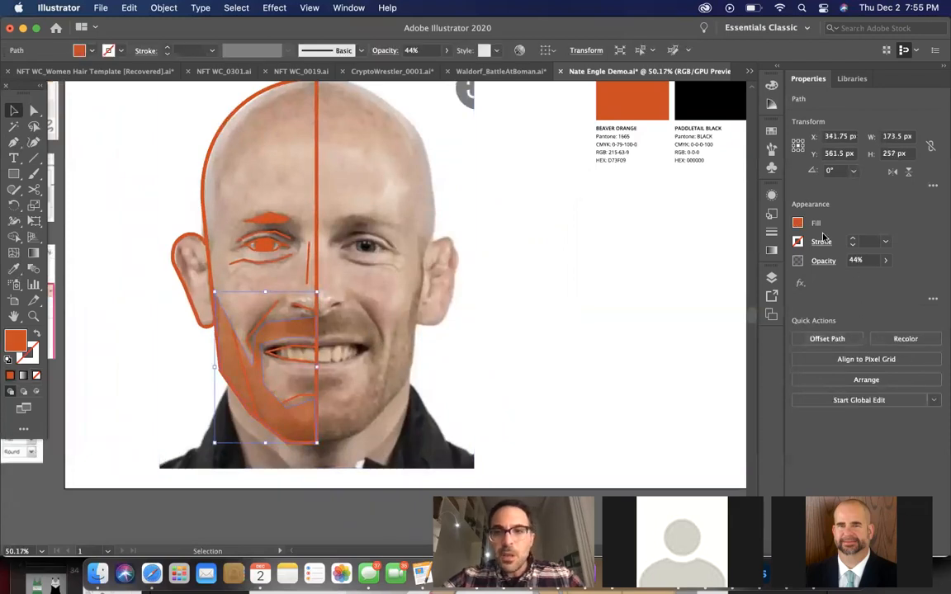
pyautogui.click(797, 223)
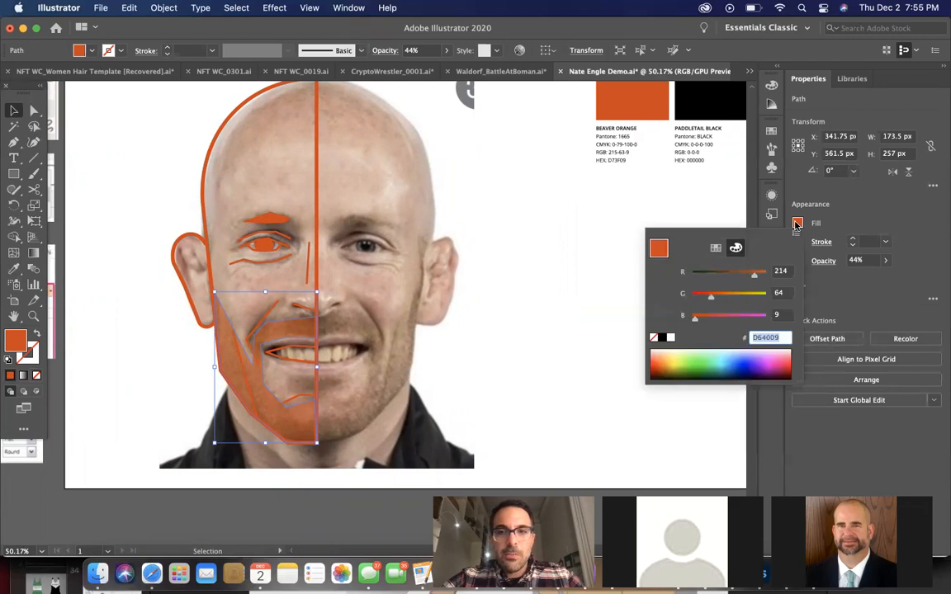
pyautogui.click(670, 338)
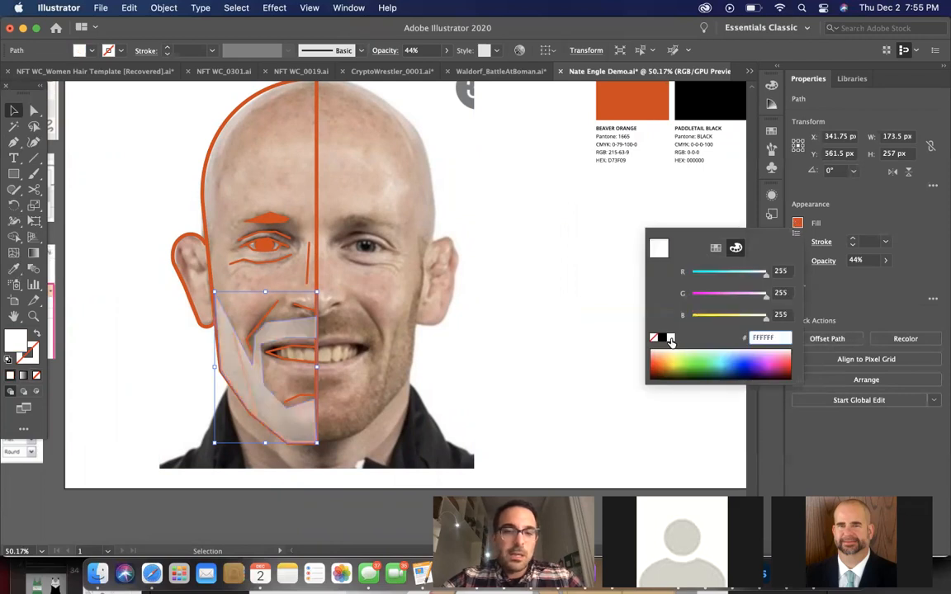
# Apply the Halftone Pattern sketch effect to the beard with size 1, contrast 1 and the Dot pattern type
pyautogui.click(274, 8)
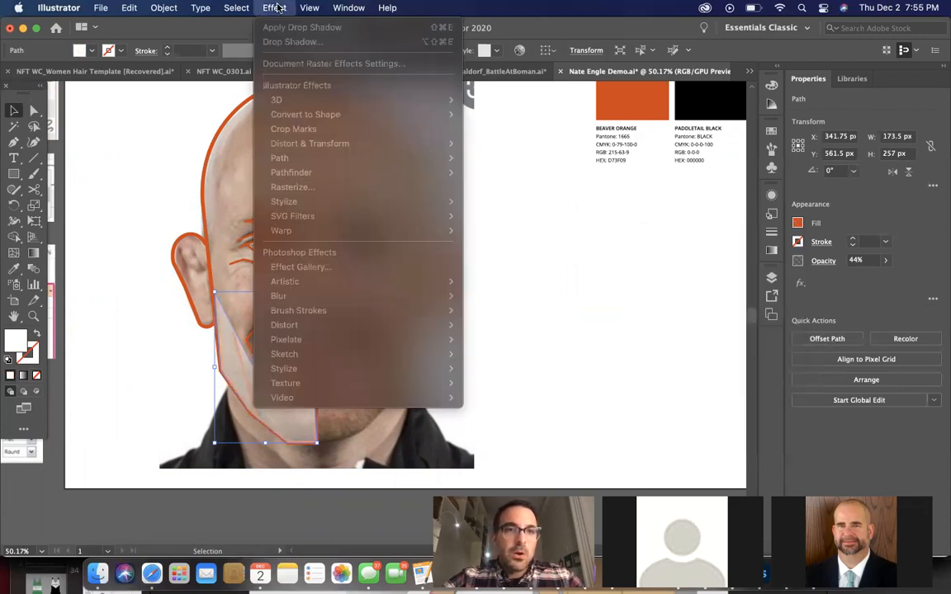
pyautogui.click(621, 202)
pyautogui.click(588, 290)
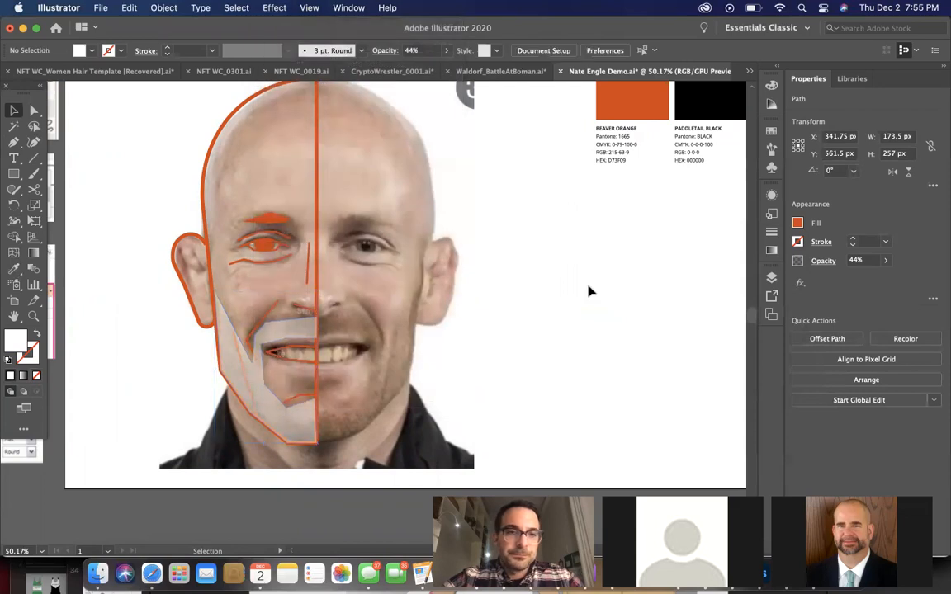
pyautogui.click(292, 328)
pyautogui.click(274, 8)
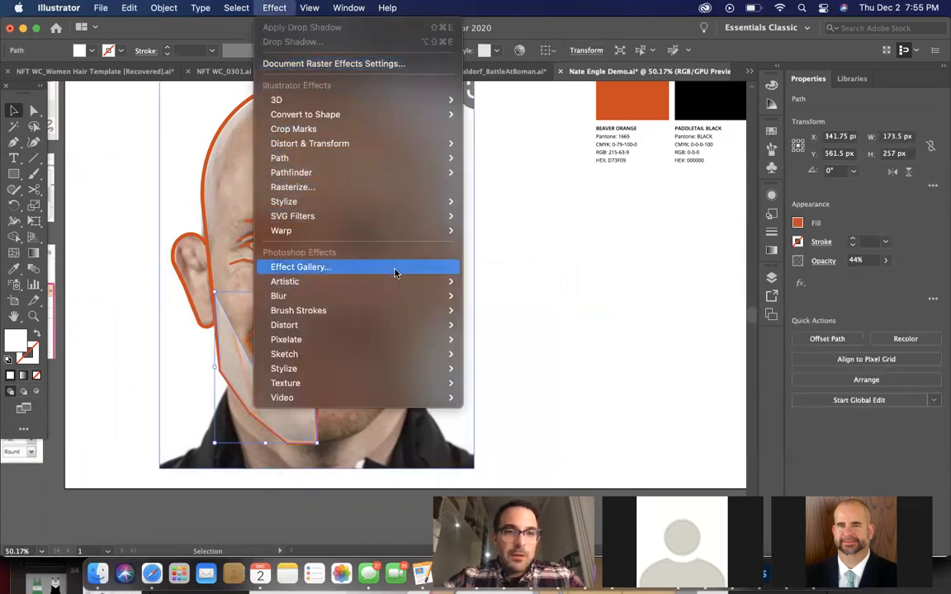
pyautogui.moveTo(410, 356)
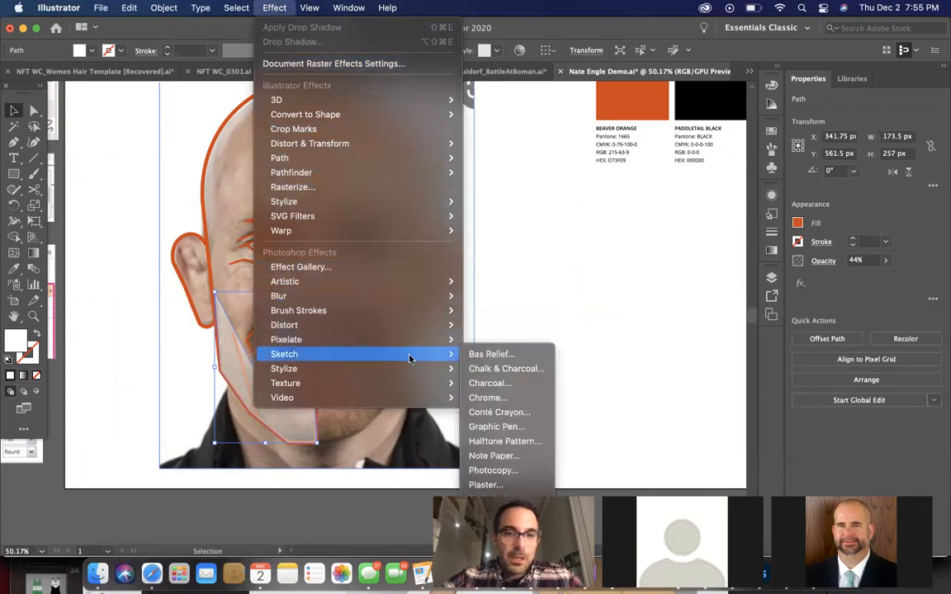
pyautogui.click(510, 441)
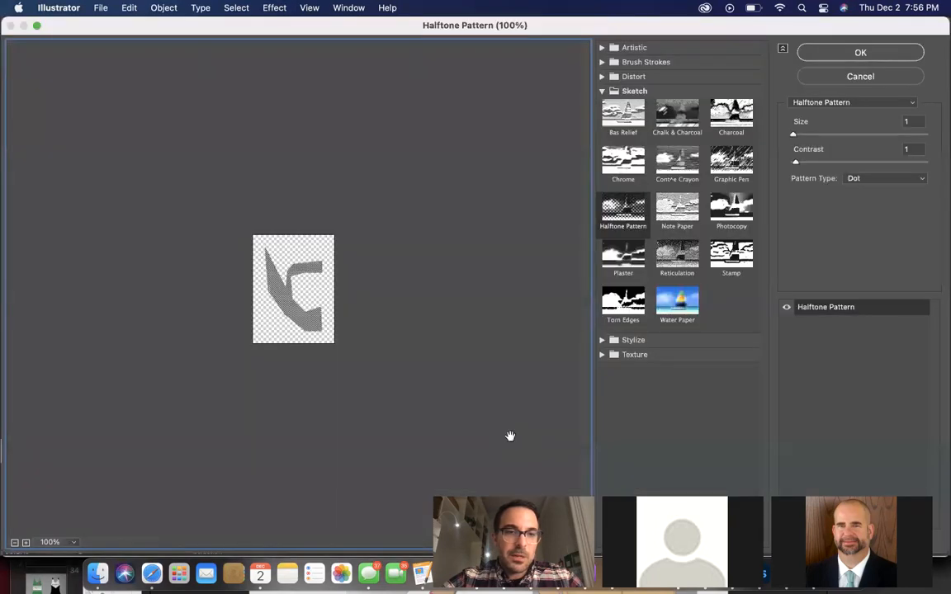
pyautogui.click(847, 51)
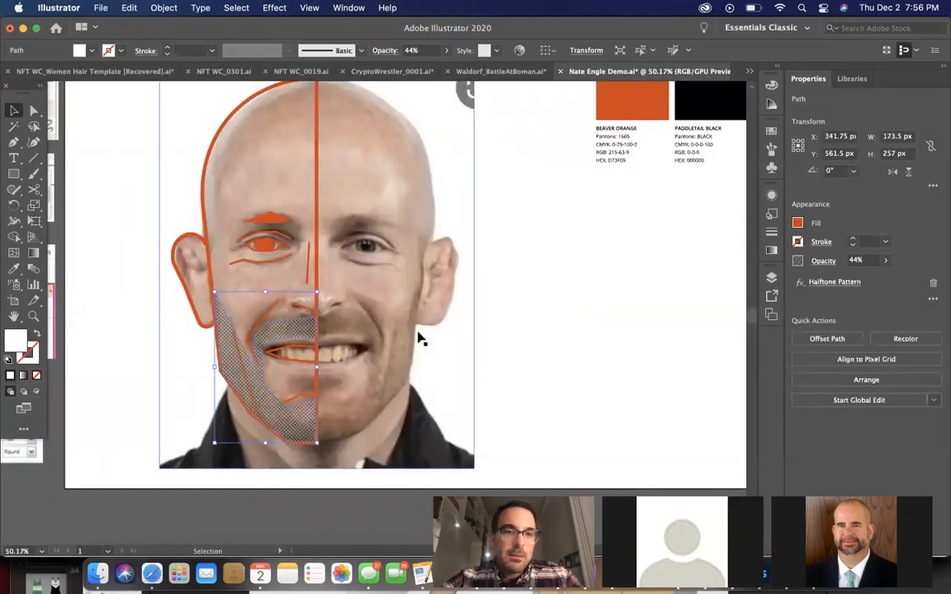
pyautogui.click(142, 338)
# Set the halftone beard's opacity to 39%
pyautogui.click(290, 329)
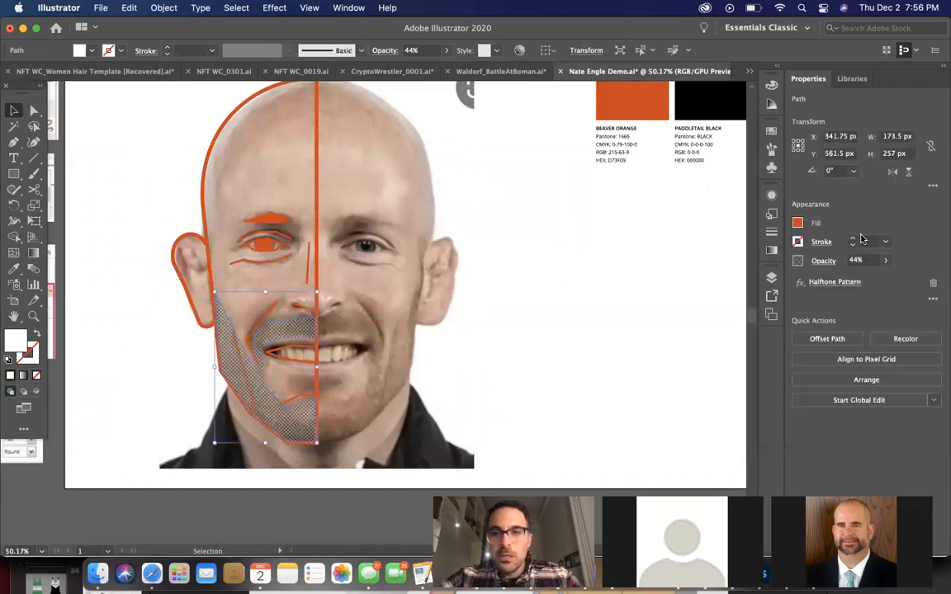
pyautogui.click(887, 261)
pyautogui.moveTo(865, 276)
pyautogui.mouseDown()
pyautogui.moveTo(855, 278)
pyautogui.moveTo(877, 279)
pyautogui.moveTo(854, 281)
pyautogui.mouseUp()
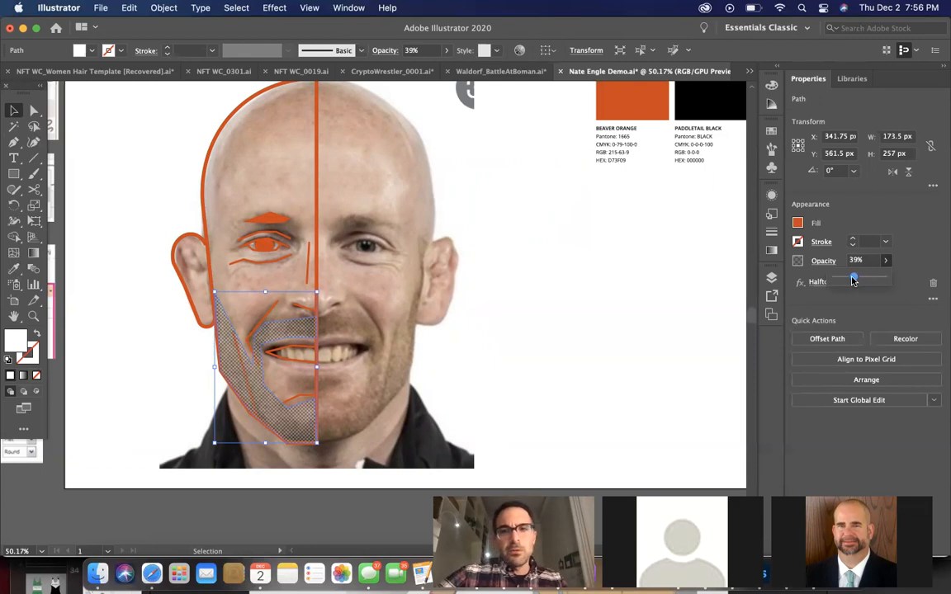
pyautogui.click(605, 329)
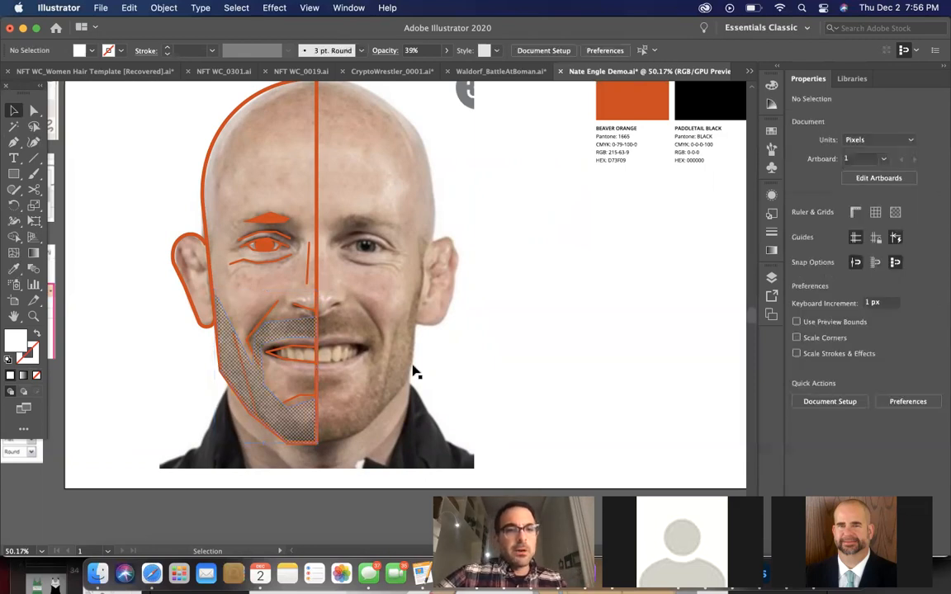
# Remove the portrait photo to check the halftone beard against the white artboard, and restore the photo
pyautogui.click(313, 338)
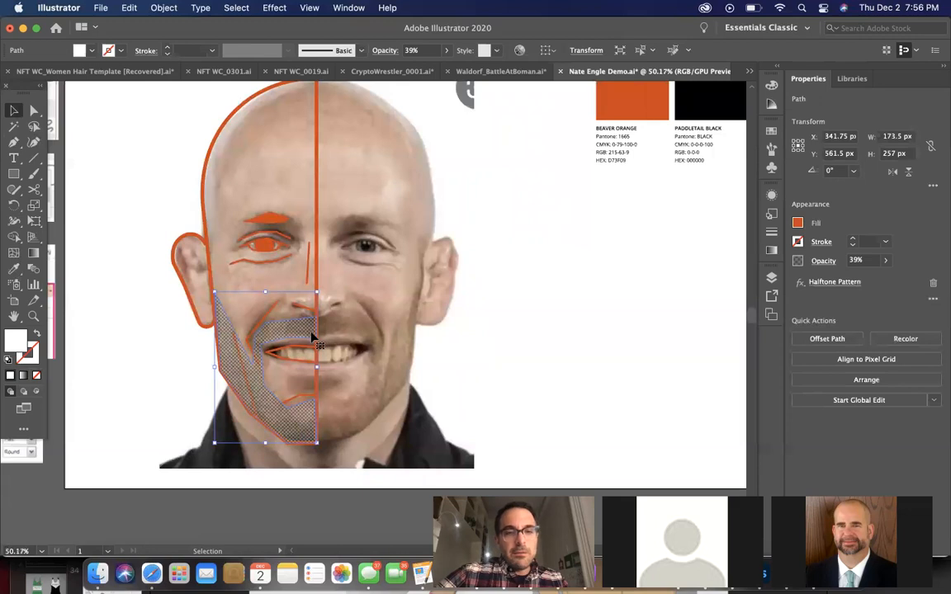
pyautogui.scroll(-1, 312, 339)
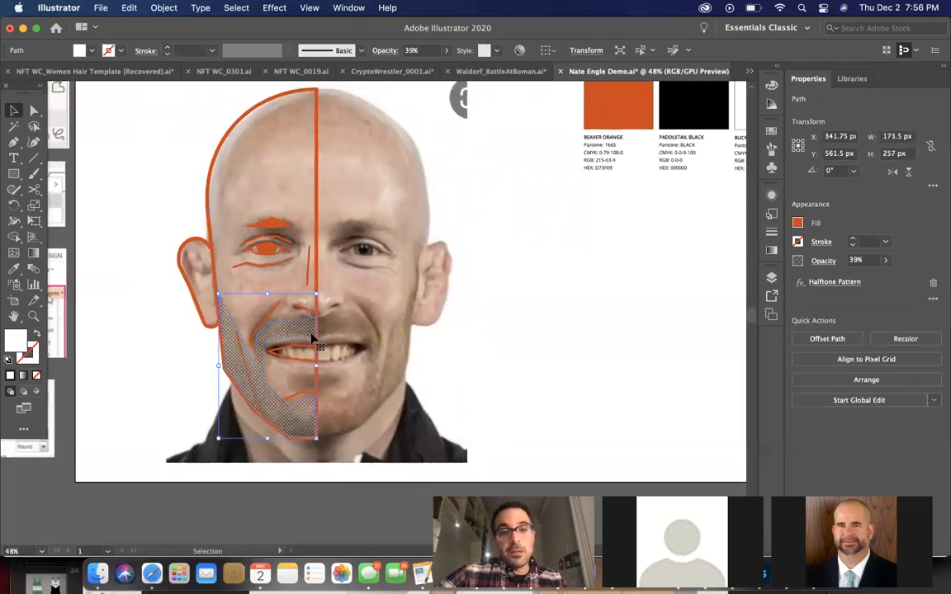
pyautogui.click(366, 302)
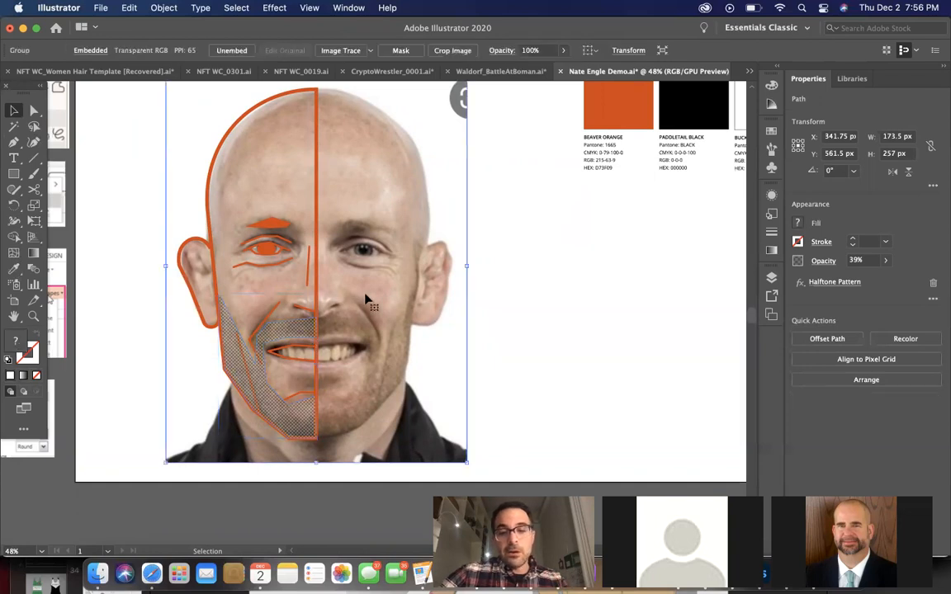
pyautogui.press('Delete')
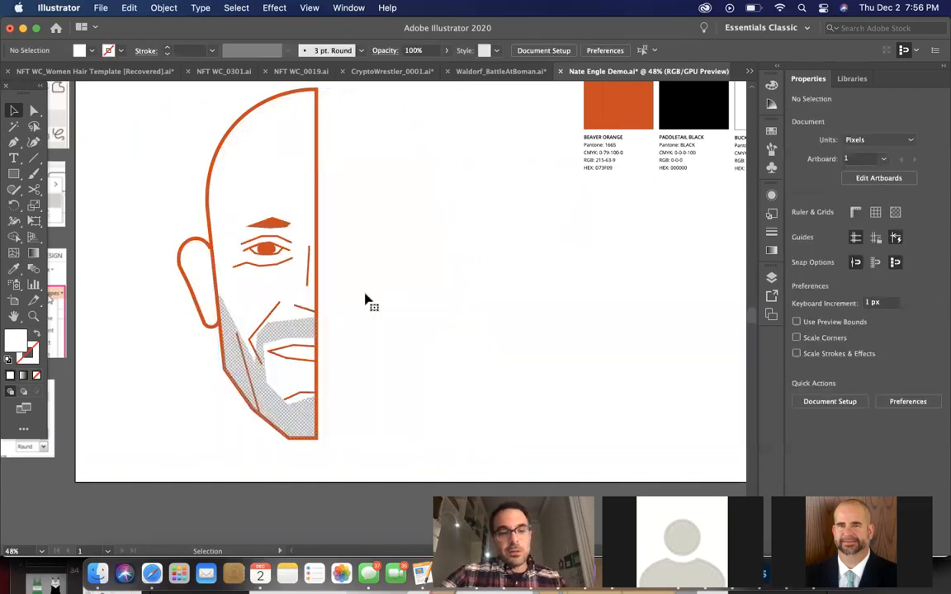
pyautogui.press('super+z')
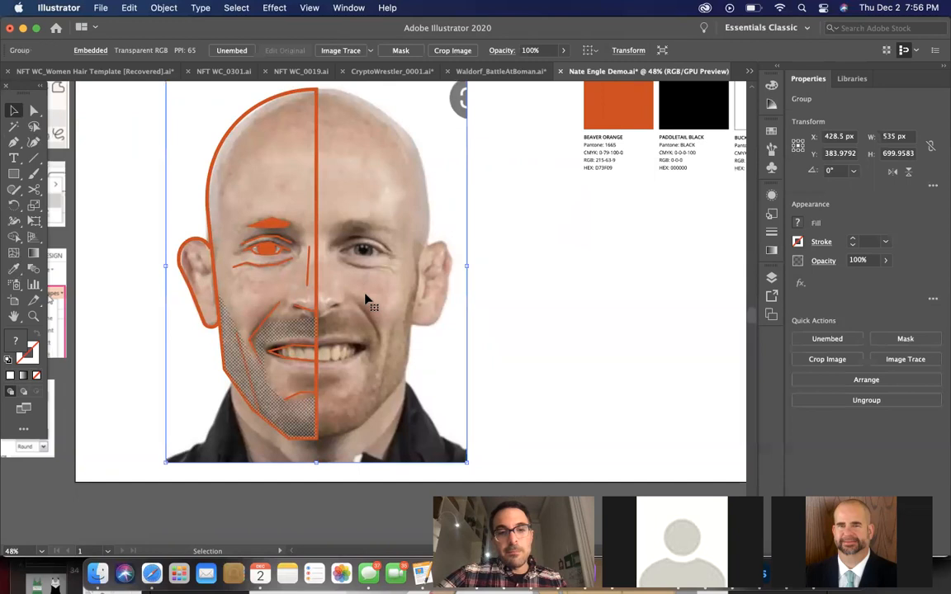
# Duplicate the halftone beard in place, and turn the copy into a plain Beaver Orange shape without the Halftone Pattern effect
pyautogui.click(290, 343)
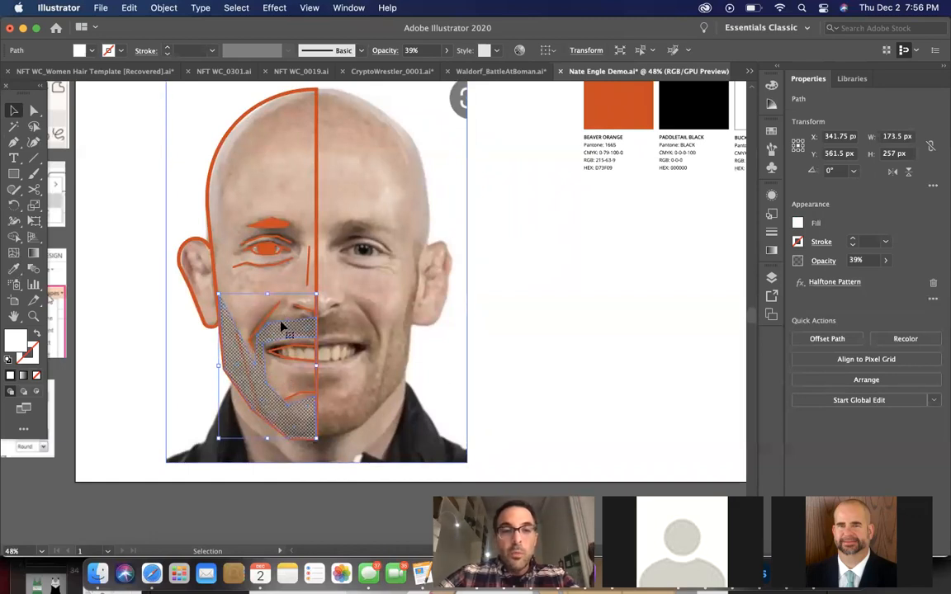
pyautogui.click(934, 284)
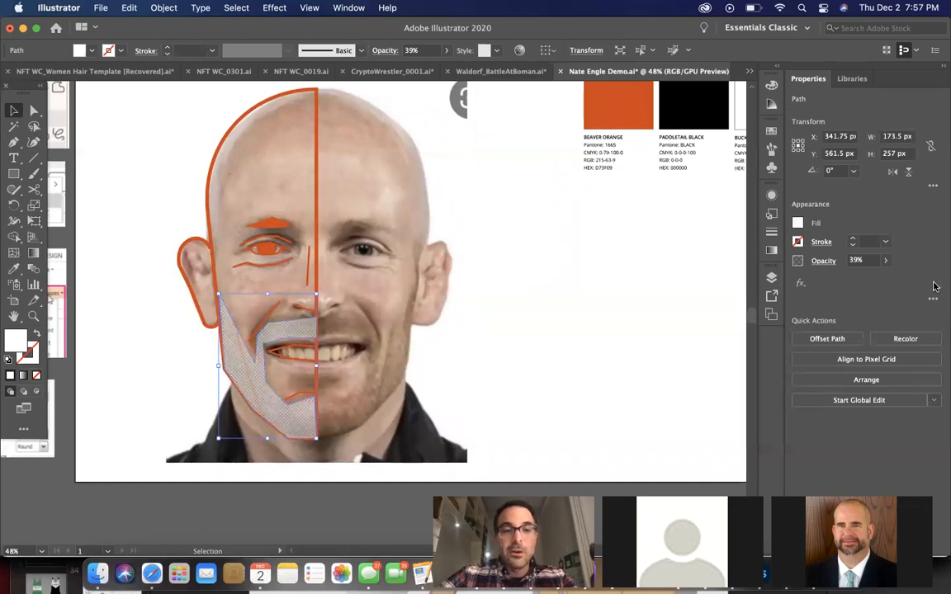
pyautogui.press('i')
pyautogui.click(586, 99)
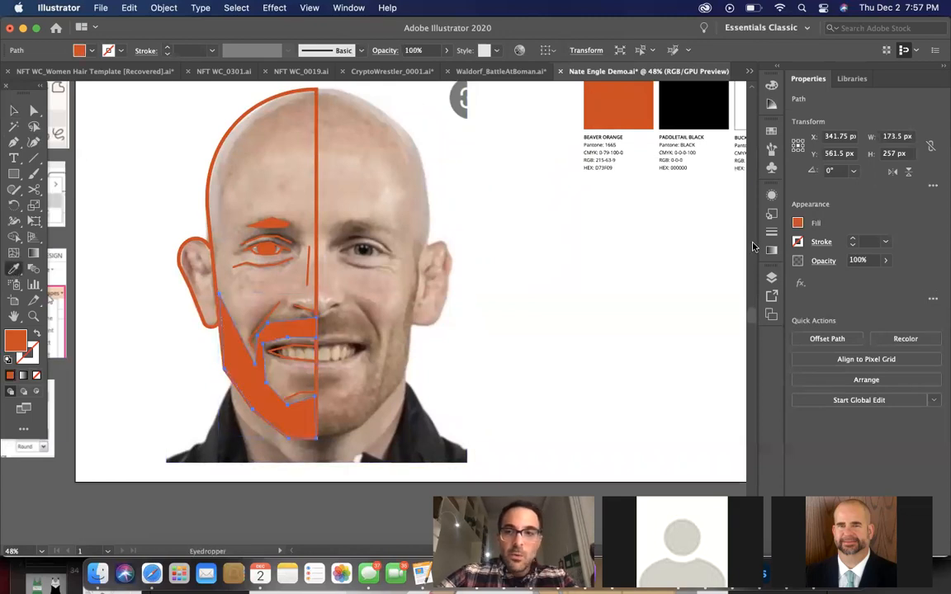
# Set the orange beard copy's opacity to 27% so the halftone dots beneath show through
pyautogui.click(885, 260)
pyautogui.moveTo(887, 281); pyautogui.dragTo(851, 282)
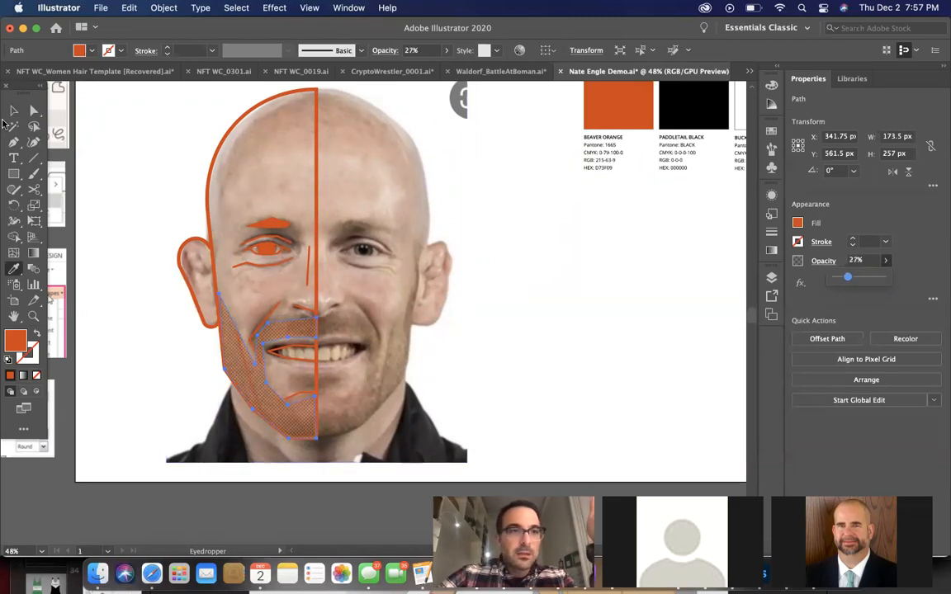
pyautogui.click(13, 111)
pyautogui.click(525, 298)
# Delete the portrait photo to preview the orange-tinted halftone beard, and undo the deletion
pyautogui.click(464, 340)
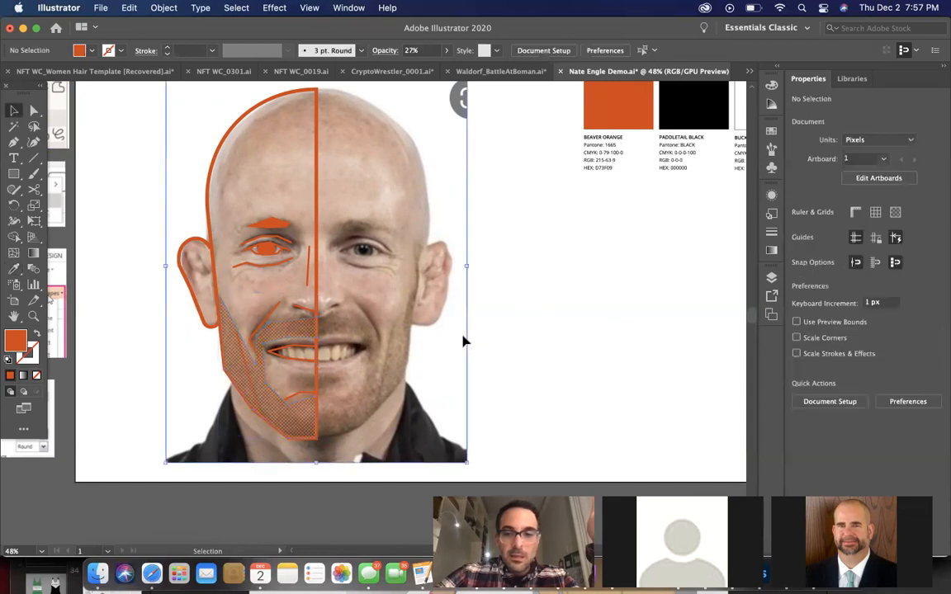
pyautogui.press('Delete')
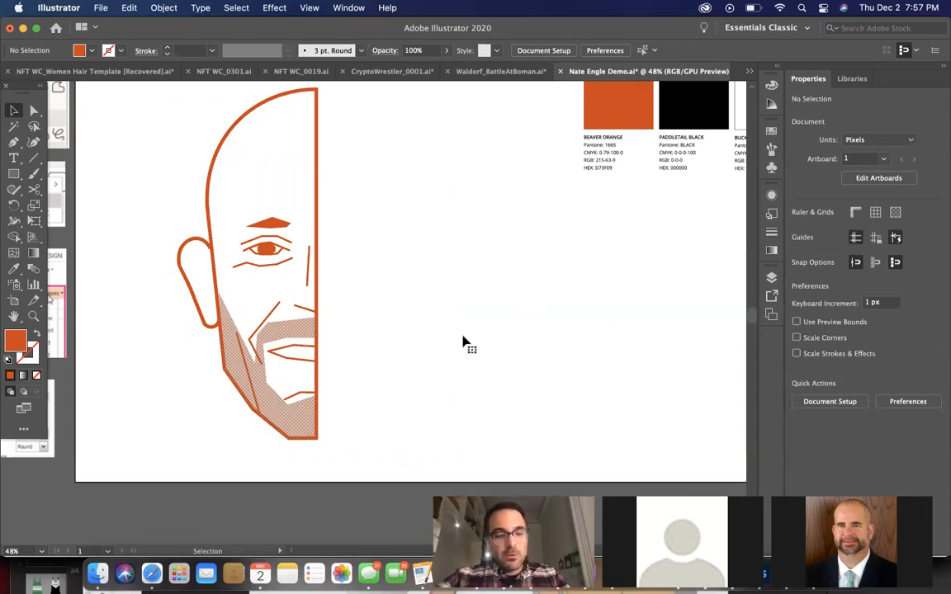
pyautogui.hotkey('ctrl', 'z')
# Select all traced half-face shapes without the portrait photo and group them
pyautogui.scroll(-3, 528, 285)
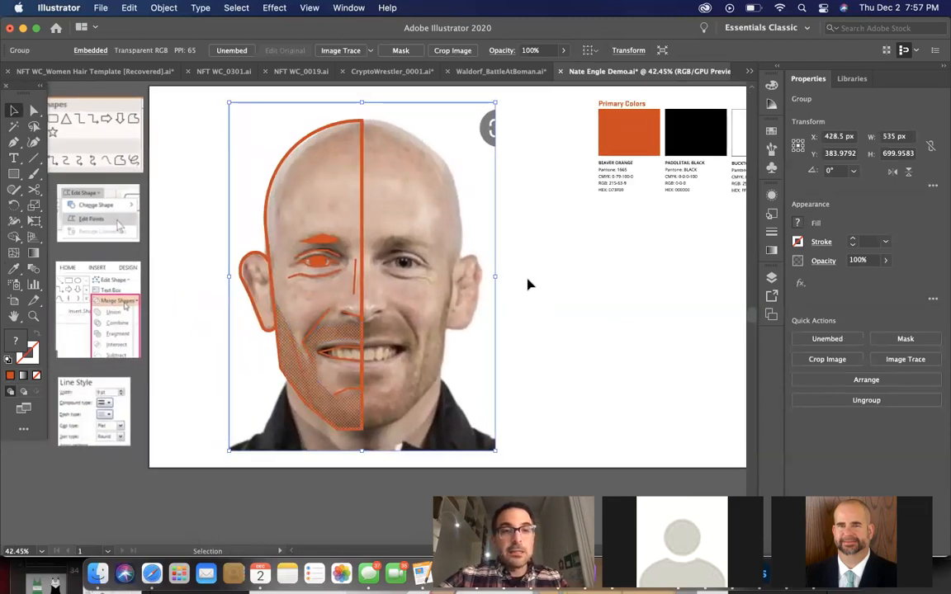
pyautogui.moveTo(189, 120); pyautogui.dragTo(402, 434)
pyautogui.keyDown('shift'); pyautogui.click(378, 306); pyautogui.keyUp('shift')
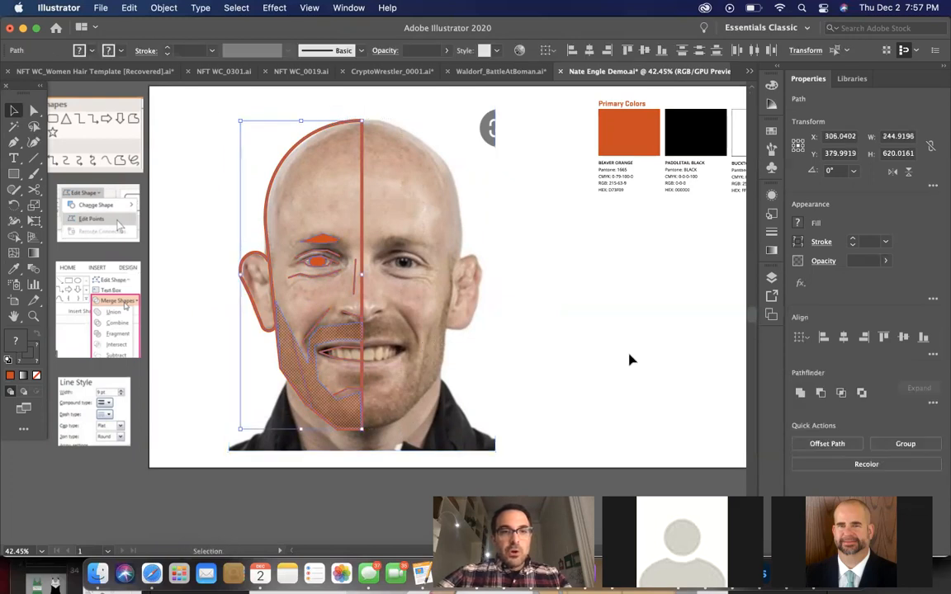
pyautogui.click(887, 448)
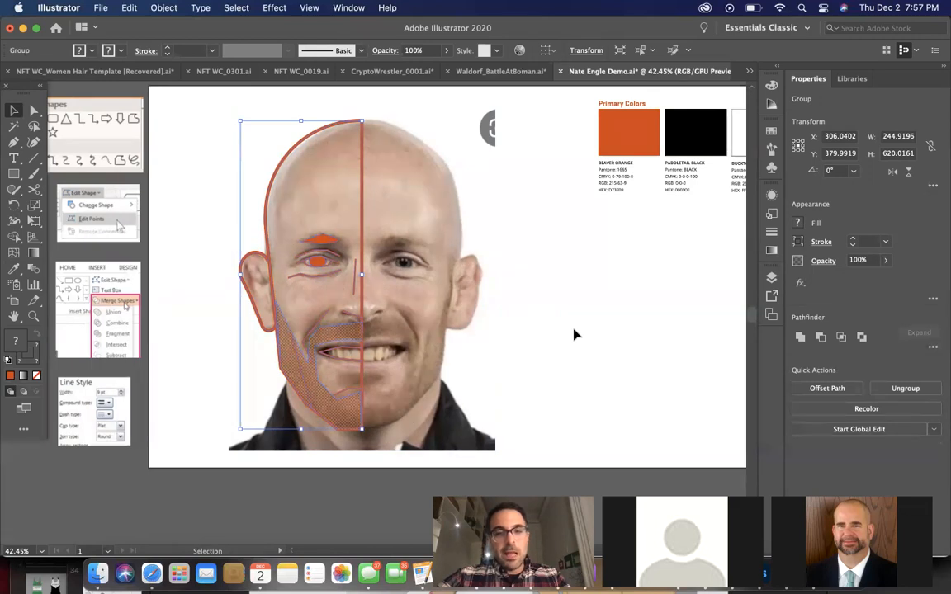
# Paste a copy of the half-face group, flip it horizontally, and place it over the photo's other half
pyautogui.press('super+v')
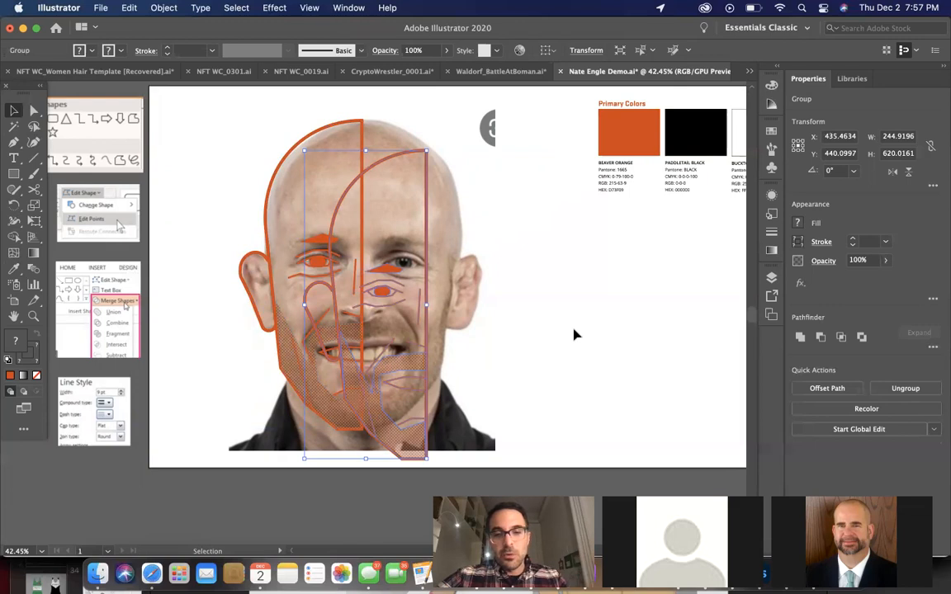
pyautogui.click(891, 172)
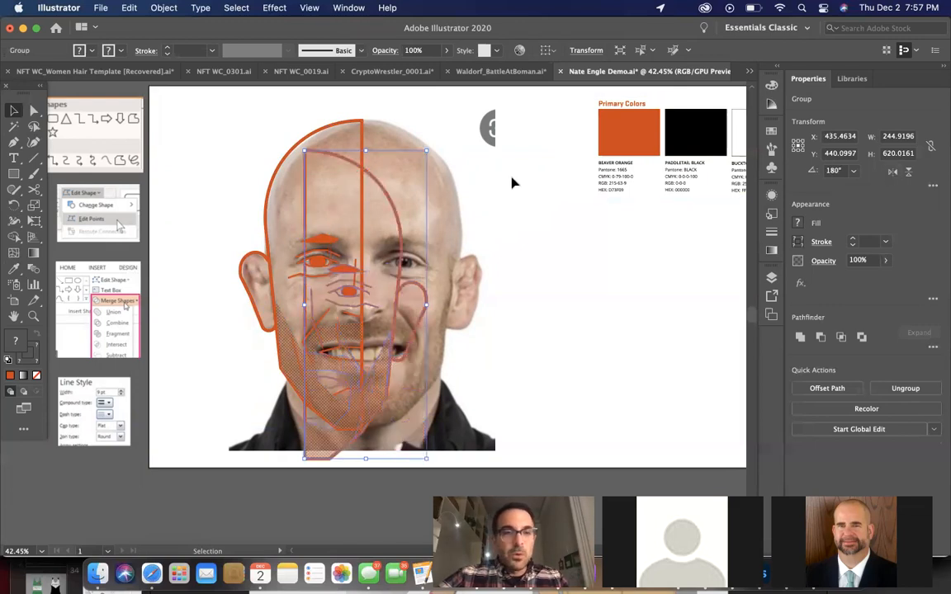
pyautogui.moveTo(380, 191); pyautogui.dragTo(439, 159)
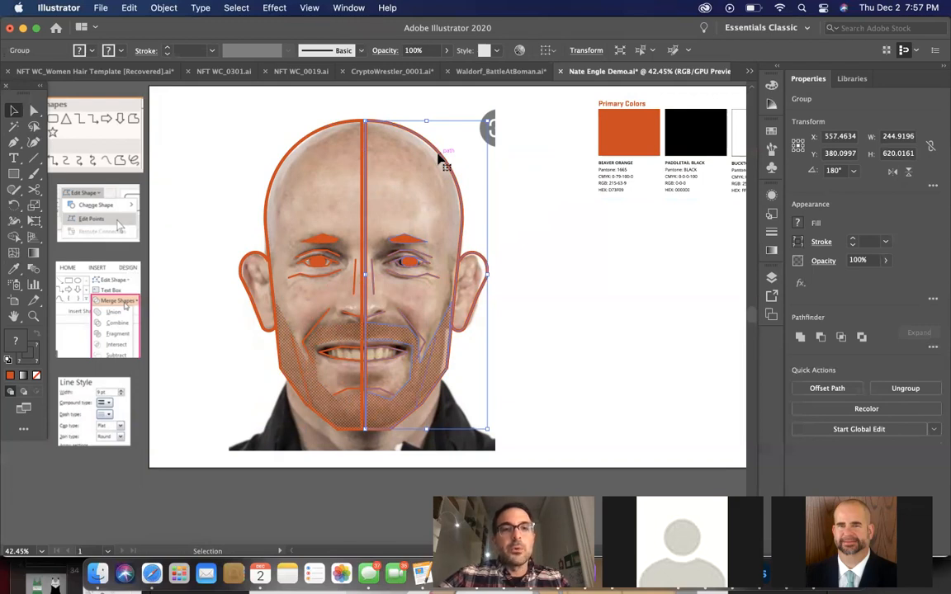
# Align the top edges of the original and mirrored half-face groups
pyautogui.keyDown('shift'); pyautogui.click(323, 134); pyautogui.keyUp('shift')
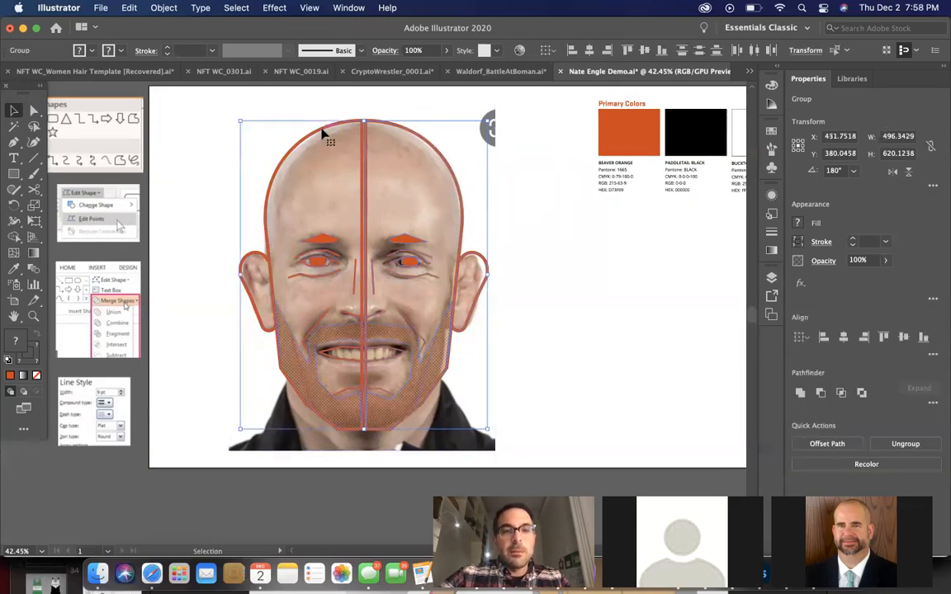
pyautogui.click(882, 337)
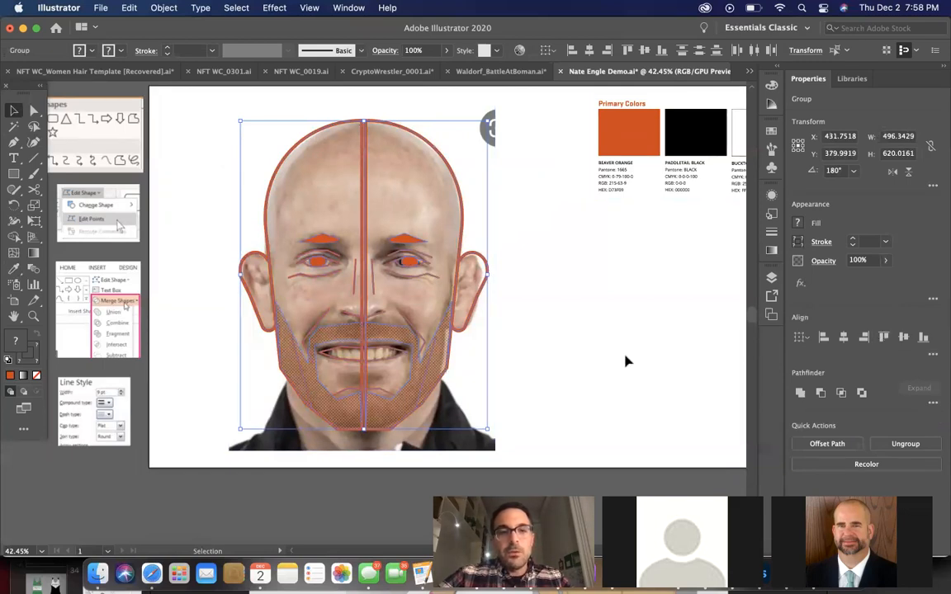
pyautogui.click(576, 358)
# Nudge the mirrored half-face group 10 px left so that the two vertical centre lines overlap
pyautogui.scroll(2, 456, 337)
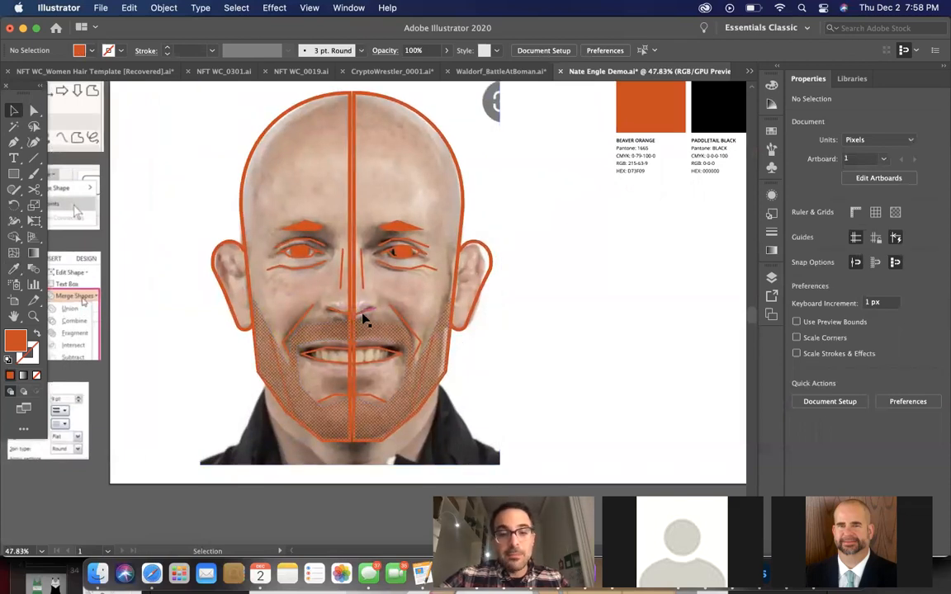
pyautogui.scroll(2, 364, 320)
pyautogui.hscroll(-2, 364, 320)
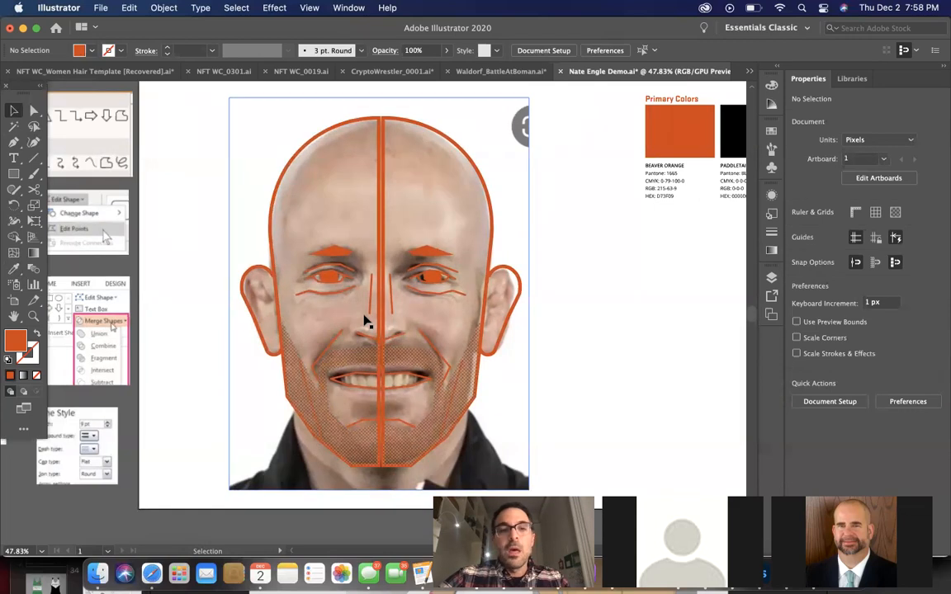
pyautogui.click(434, 137)
pyautogui.press('Left')
pyautogui.press('Left')
pyautogui.press('Left')
pyautogui.press('Left')
pyautogui.press('Left')
pyautogui.press('Left')
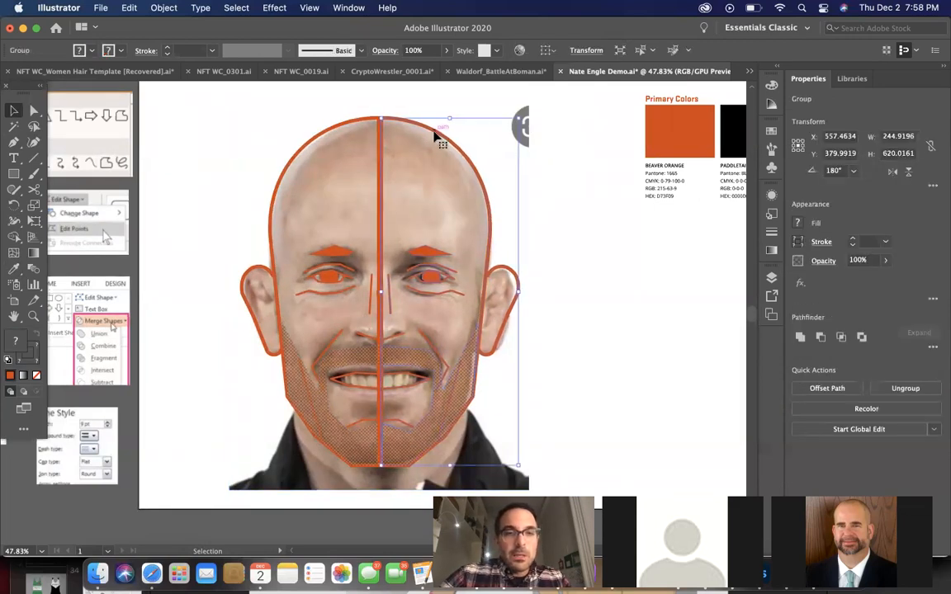
pyautogui.press('Left')
pyautogui.press('Left')
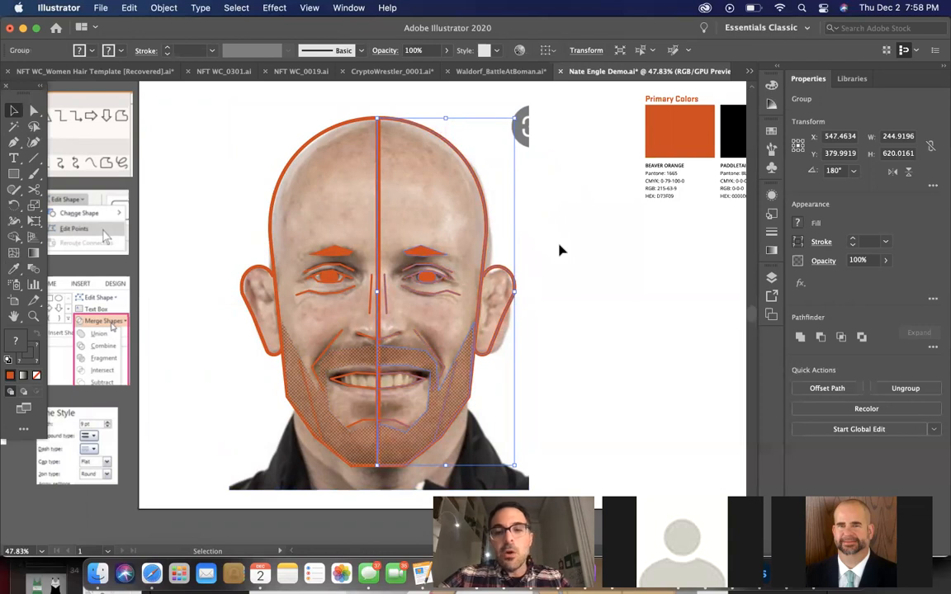
pyautogui.click(584, 285)
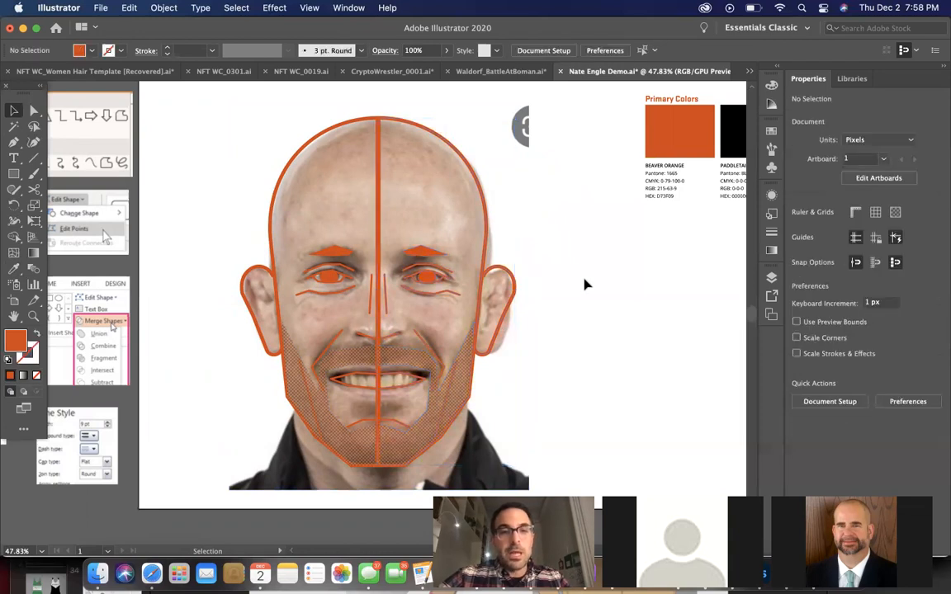
# Delete the portrait photo to preview the complete mirrored face, and undo the deletion
pyautogui.scroll(-2, 584, 284)
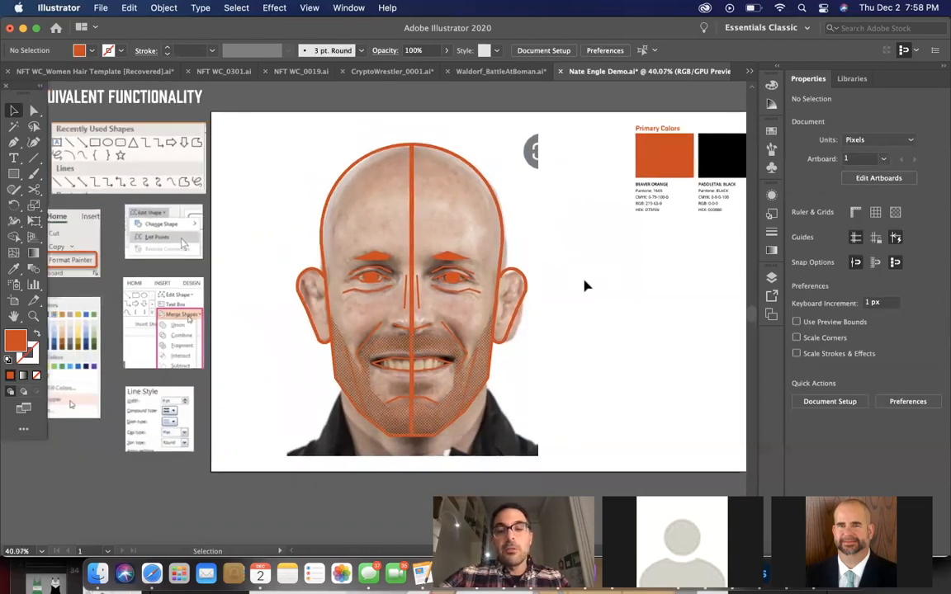
pyautogui.scroll(-2, 585, 286)
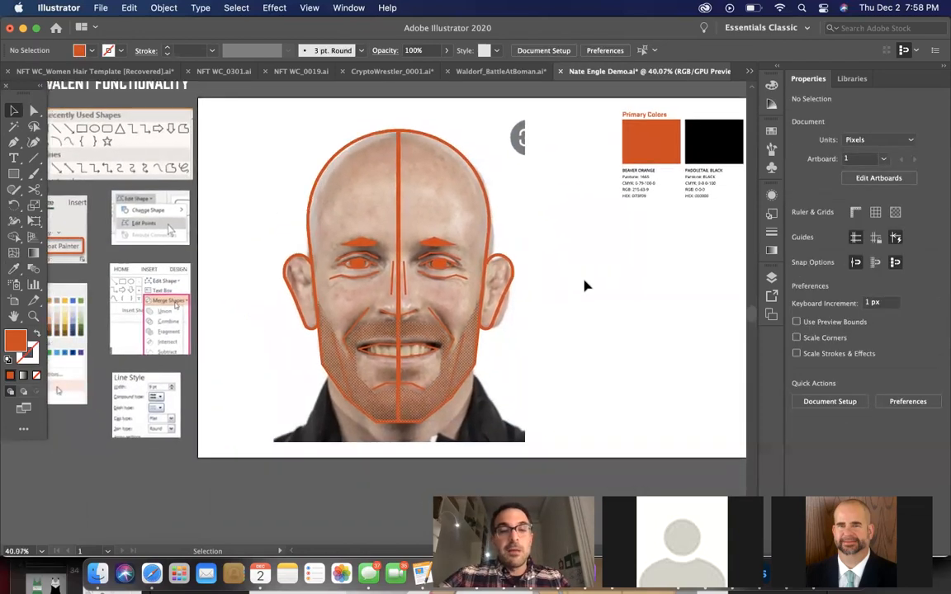
pyautogui.click(505, 234)
pyautogui.press('Delete')
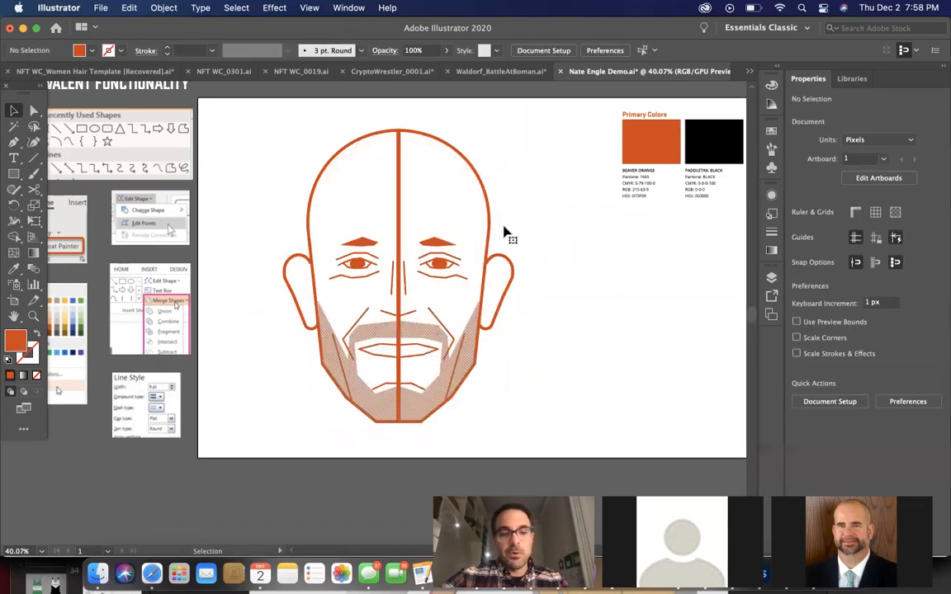
pyautogui.press('super+z')
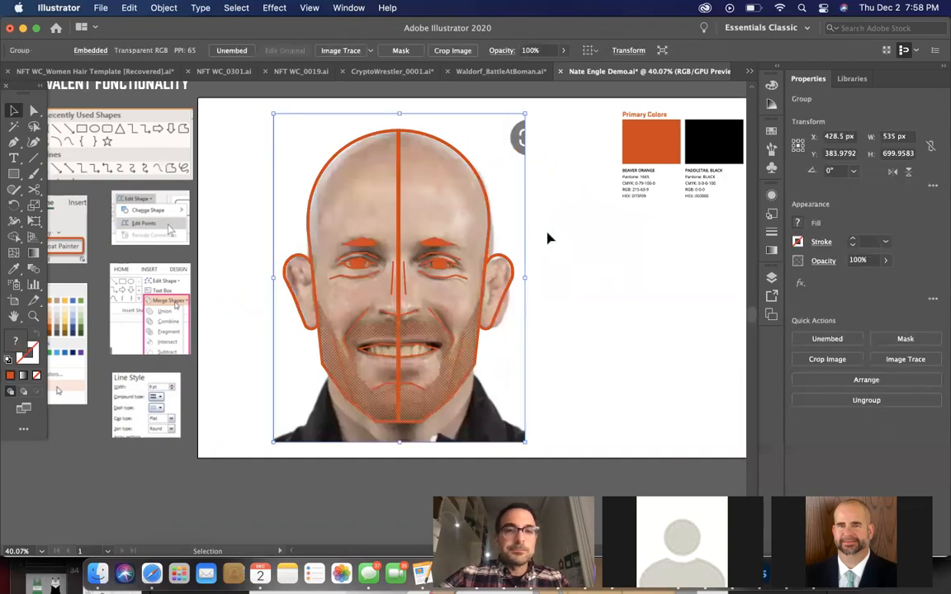
# Ungroup both the mirrored and the original half-face groups into separate shapes
pyautogui.click(566, 243)
pyautogui.click(472, 158)
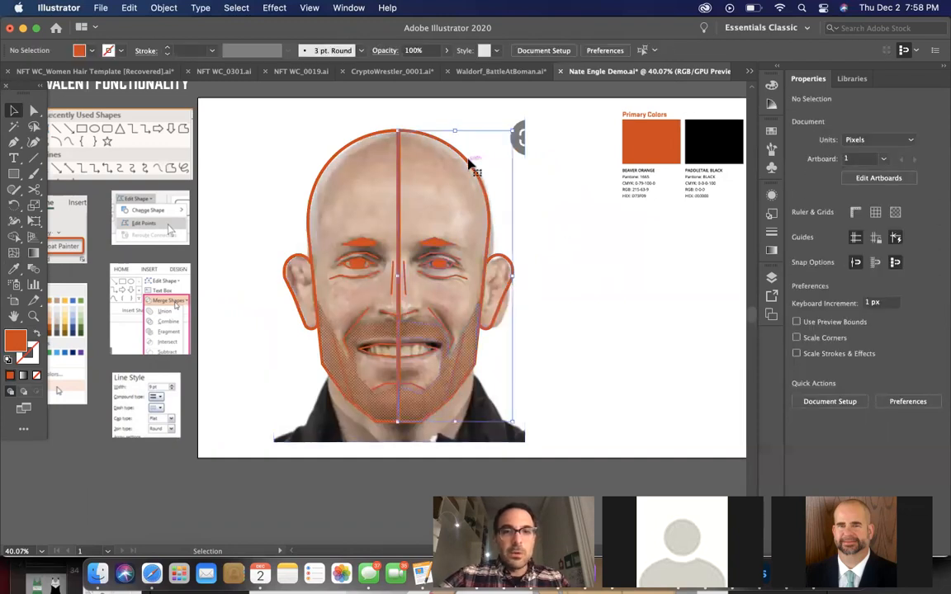
pyautogui.click(664, 309)
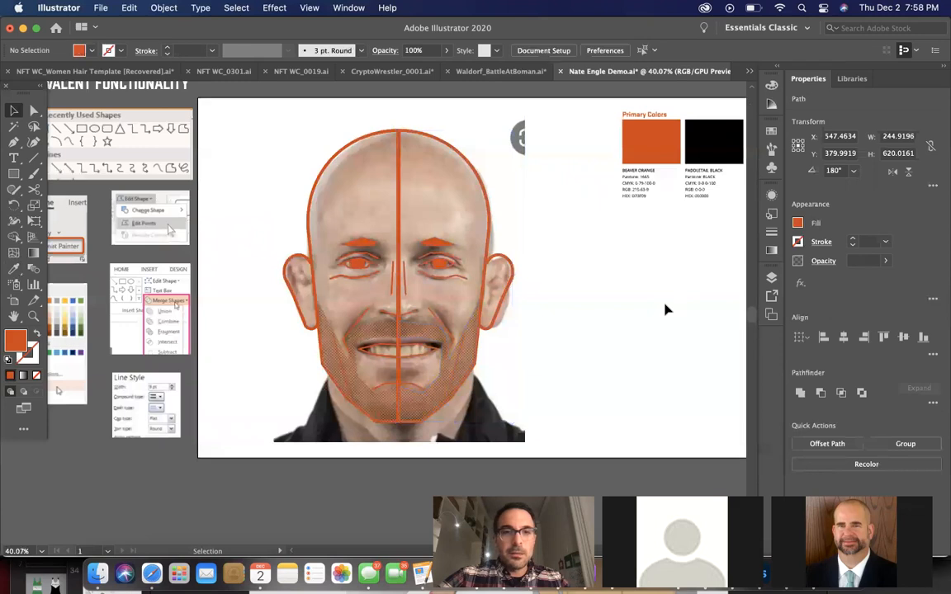
pyautogui.click(335, 160)
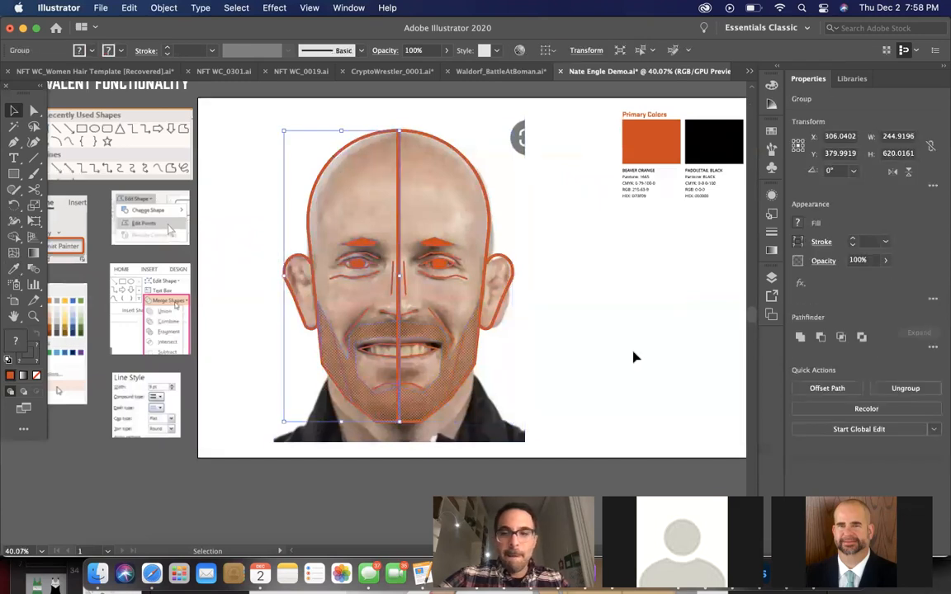
pyautogui.click(877, 388)
pyautogui.click(545, 223)
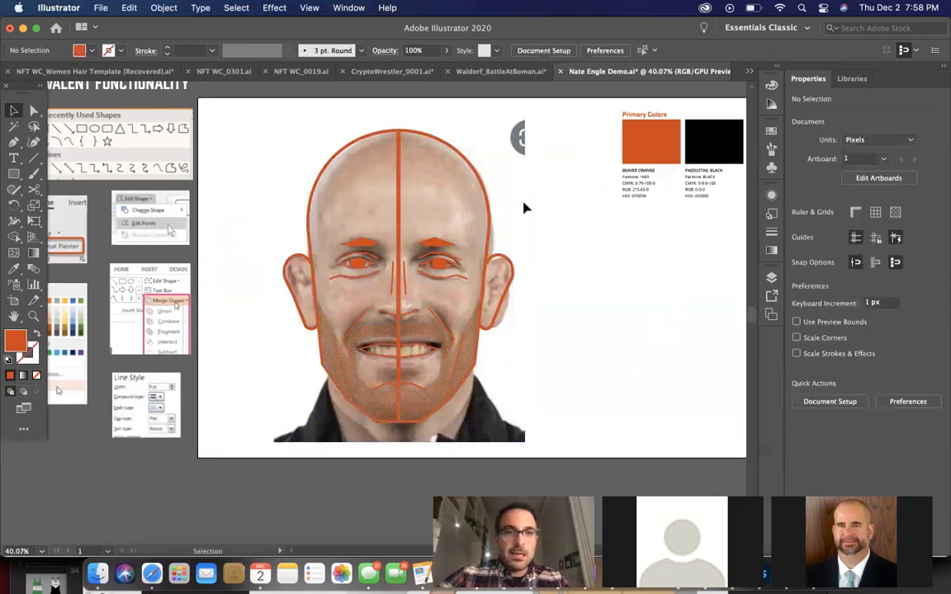
# Unite the two half-head outlines into a single head shape without the centre line
pyautogui.click(442, 146)
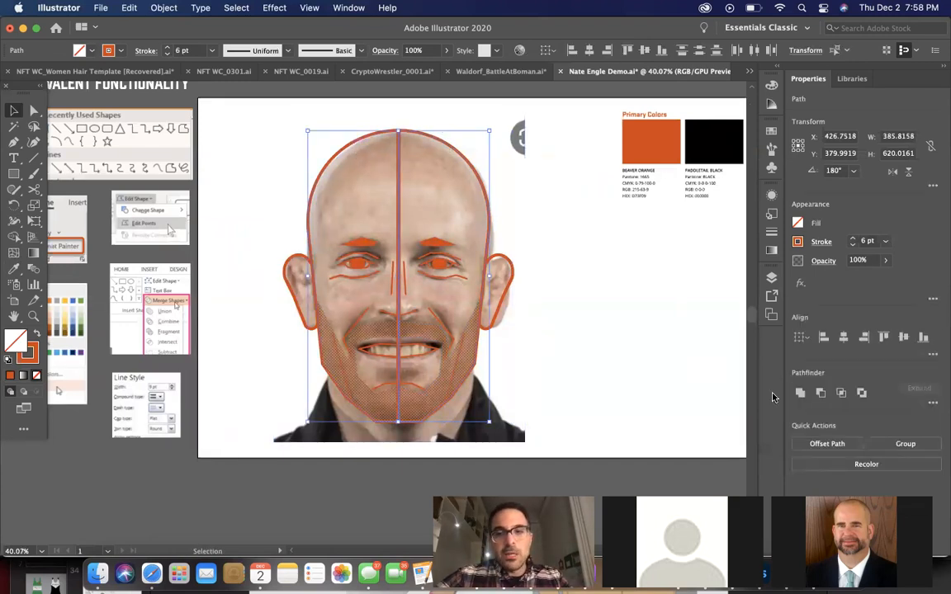
pyautogui.click(799, 393)
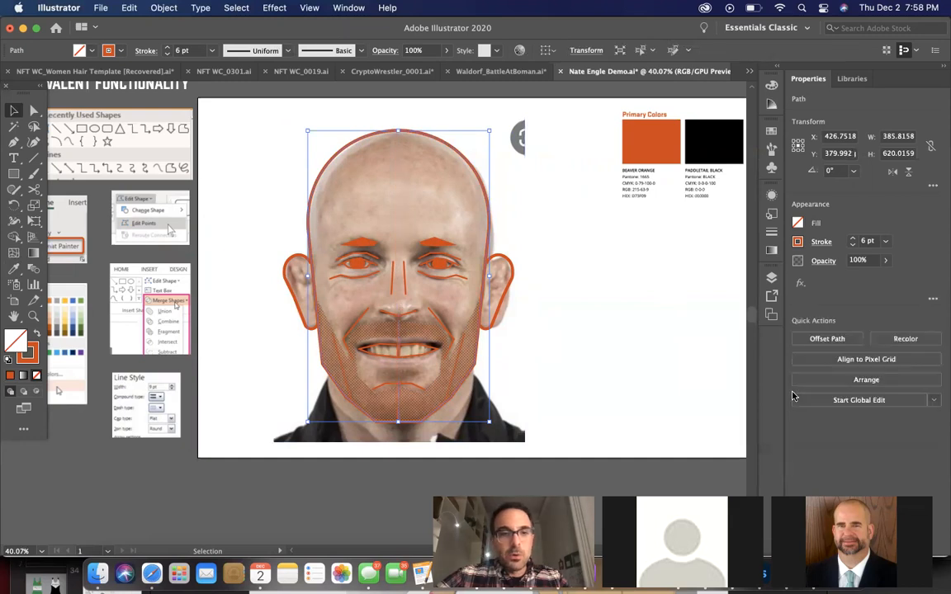
pyautogui.scroll(1, 544, 389)
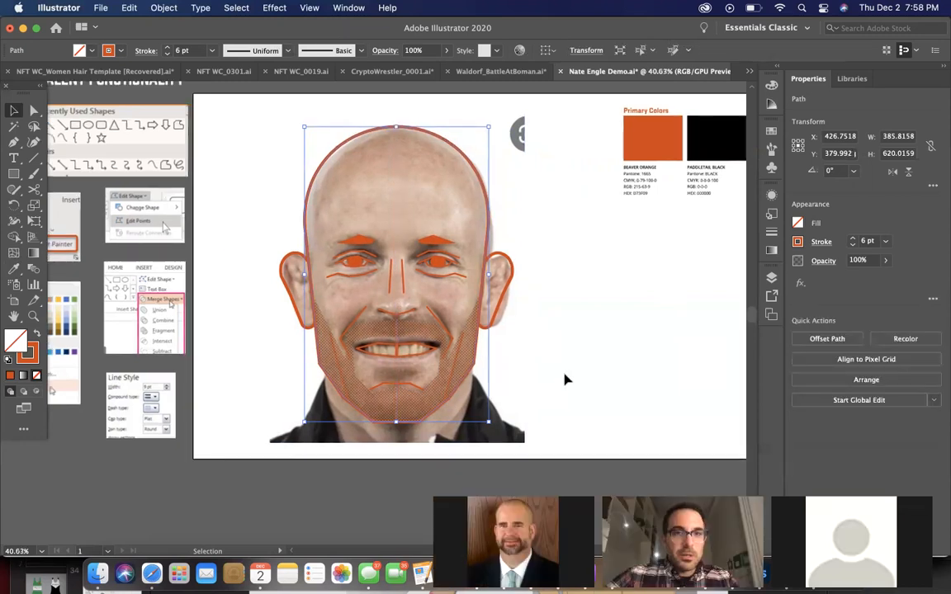
pyautogui.click(564, 379)
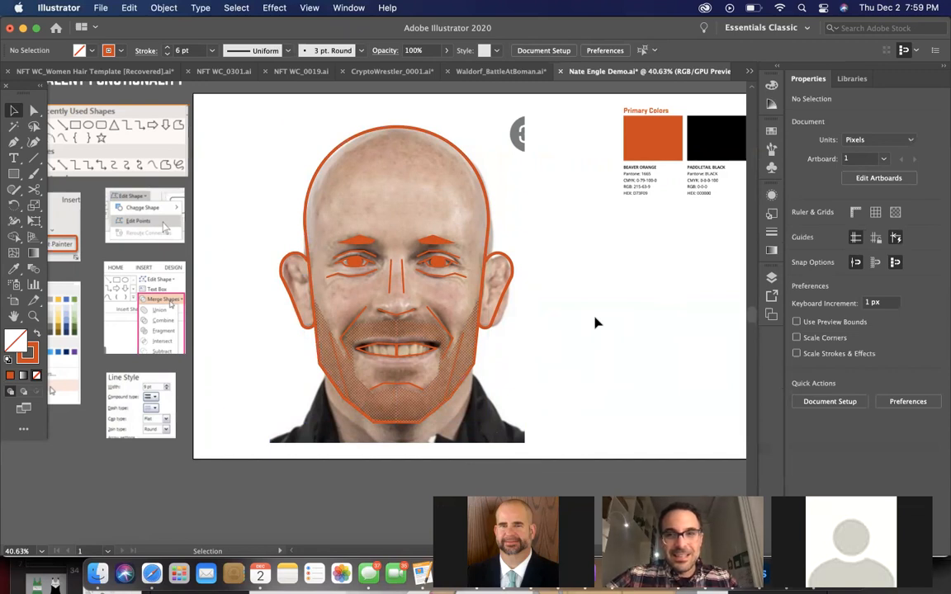
pyautogui.click(477, 174)
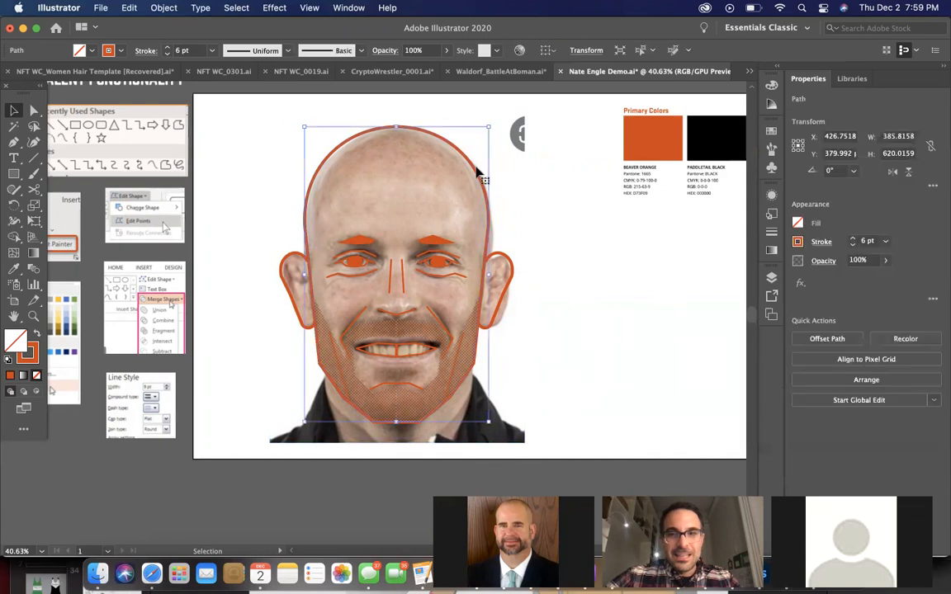
pyautogui.click(548, 295)
pyautogui.moveTo(216, 138); pyautogui.dragTo(553, 431)
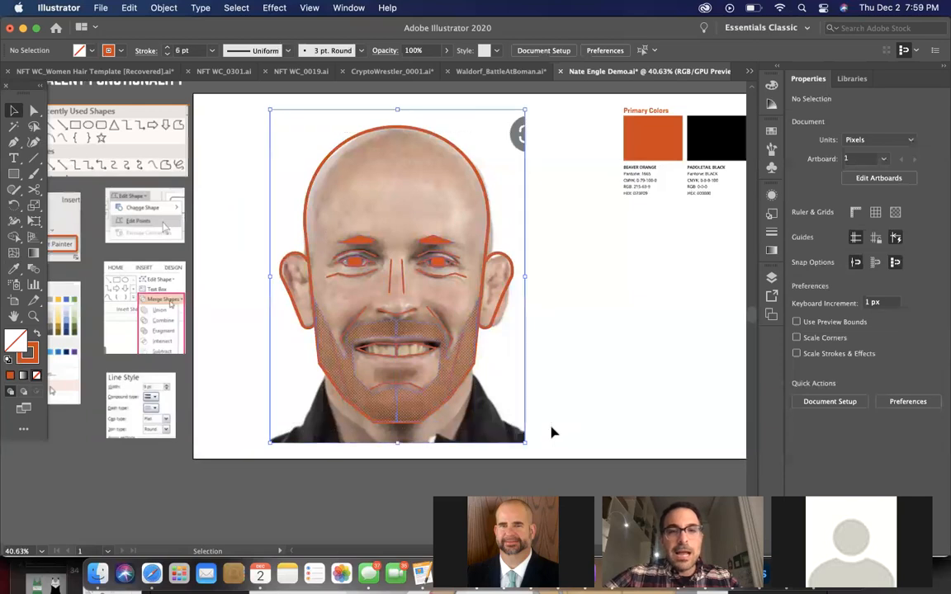
pyautogui.keyDown('shift'); pyautogui.click(503, 191); pyautogui.keyUp('shift')
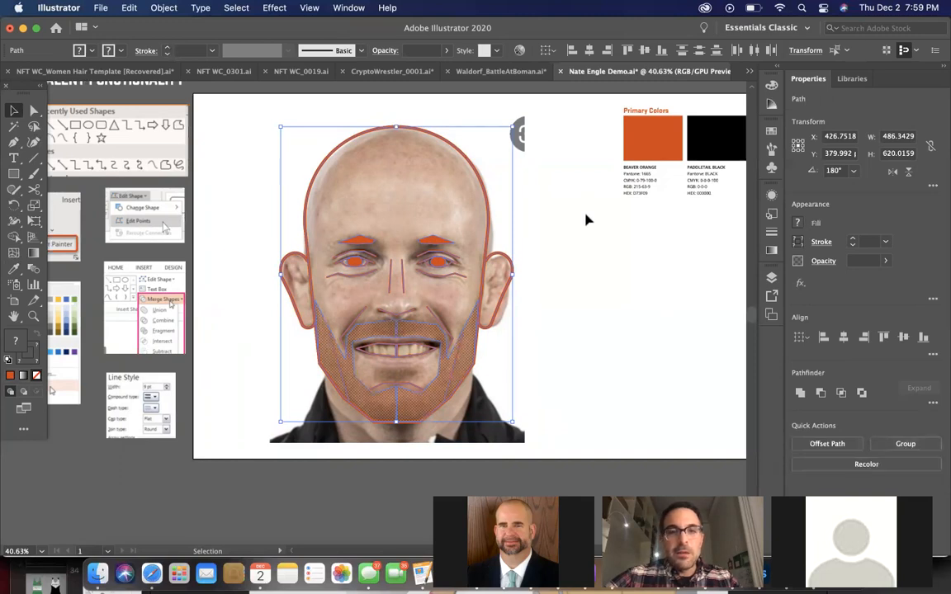
pyautogui.click(583, 234)
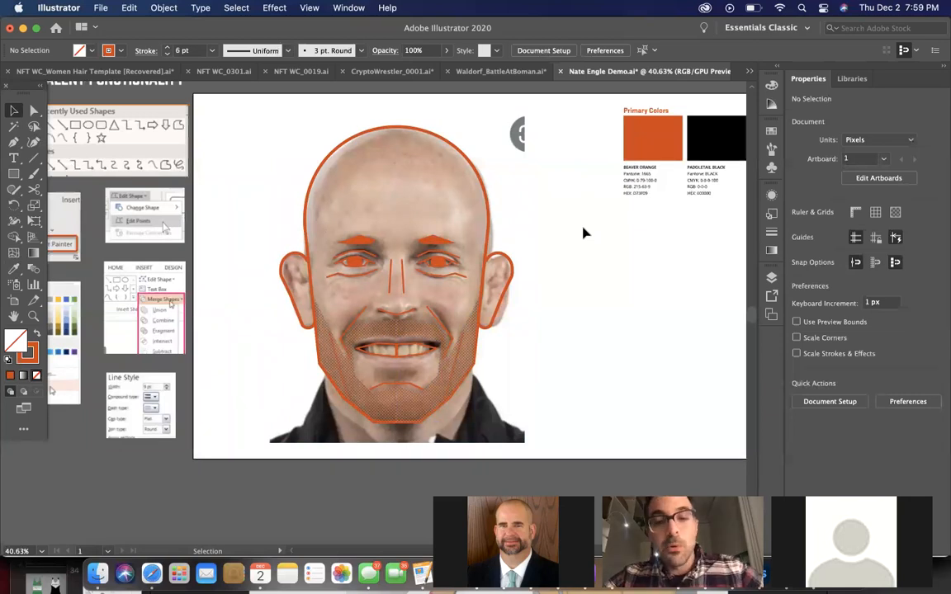
# Review the PPT equivalent functionality reference images beside the artboard, such as Format Painter and Merge Shapes
pyautogui.hscroll(-3, 583, 234)
pyautogui.scroll(1, 583, 233)
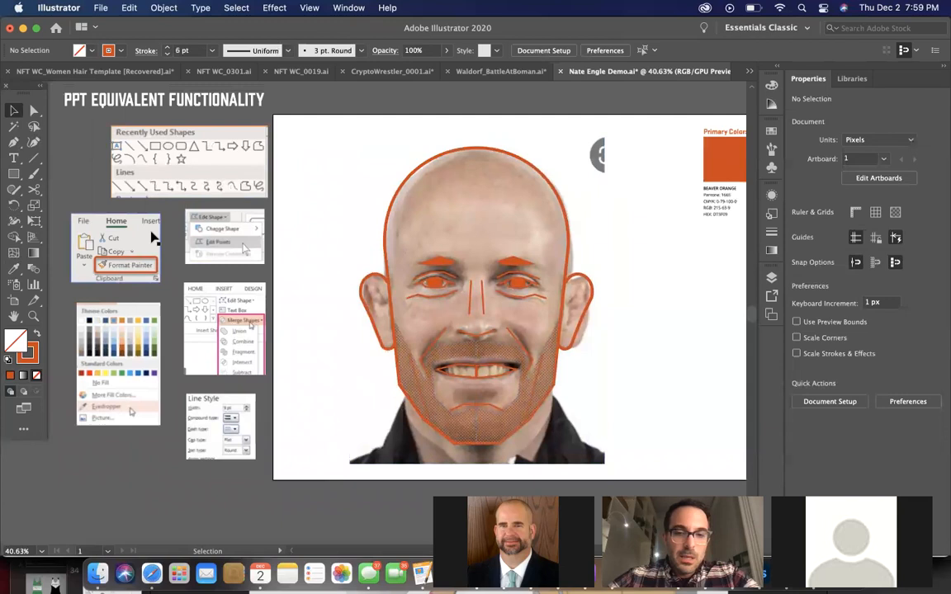
pyautogui.scroll(-1, 152, 237)
pyautogui.hscroll(1, 152, 238)
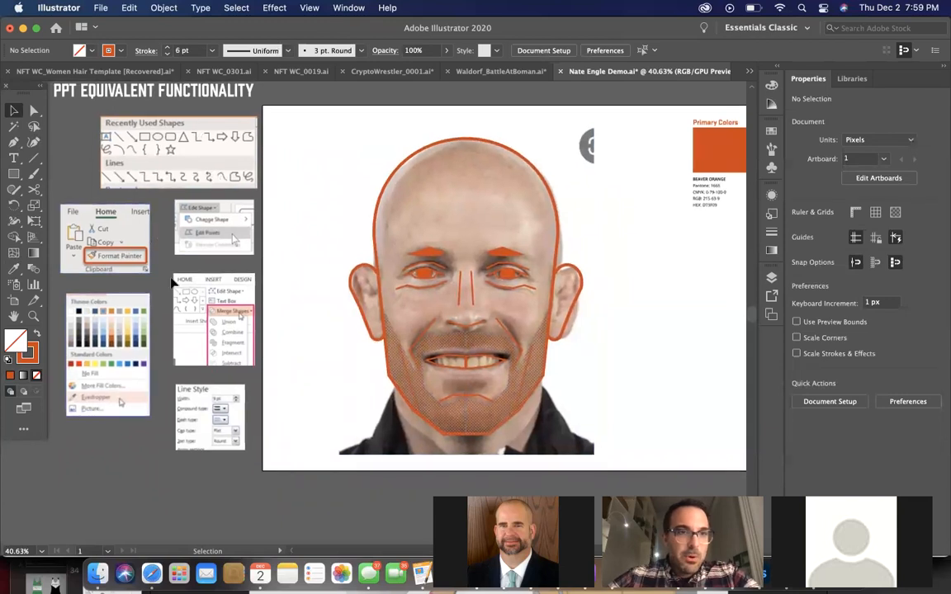
pyautogui.hscroll(5, 180, 238)
pyautogui.scroll(-2, 181, 239)
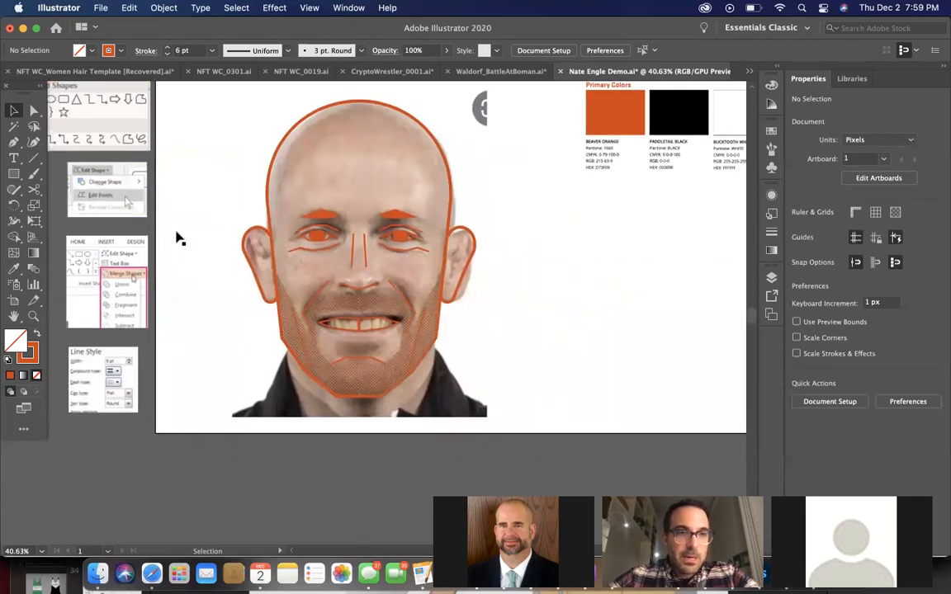
pyautogui.hscroll(-2, 176, 238)
pyautogui.scroll(1, 177, 239)
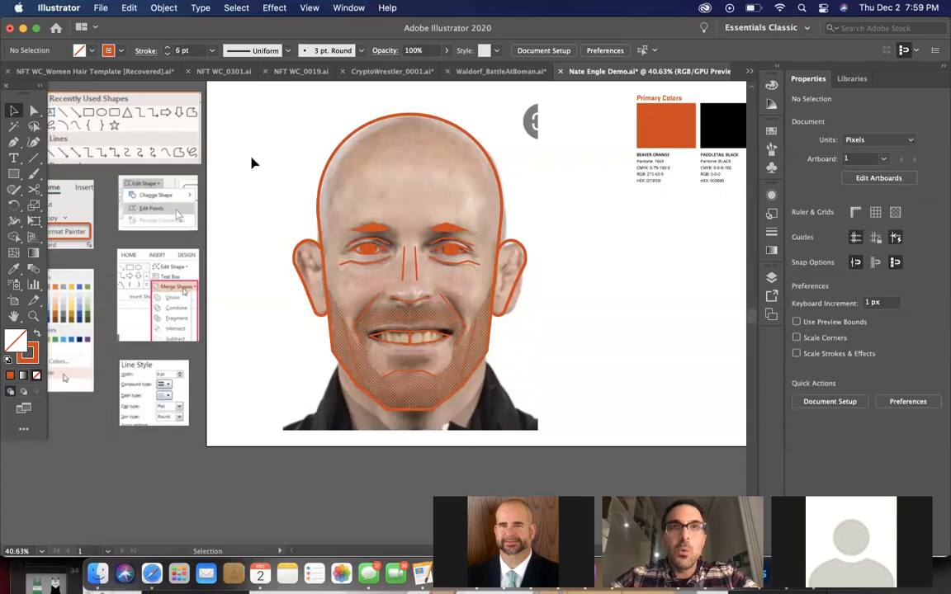
pyautogui.moveTo(251, 157); pyautogui.dragTo(577, 418)
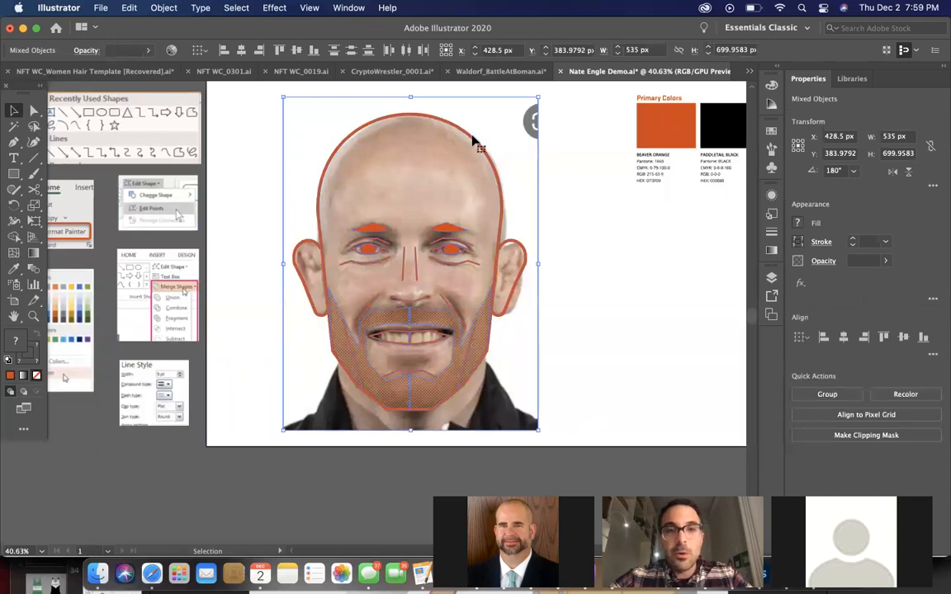
pyautogui.keyDown('shift'); pyautogui.click(518, 130); pyautogui.keyUp('shift')
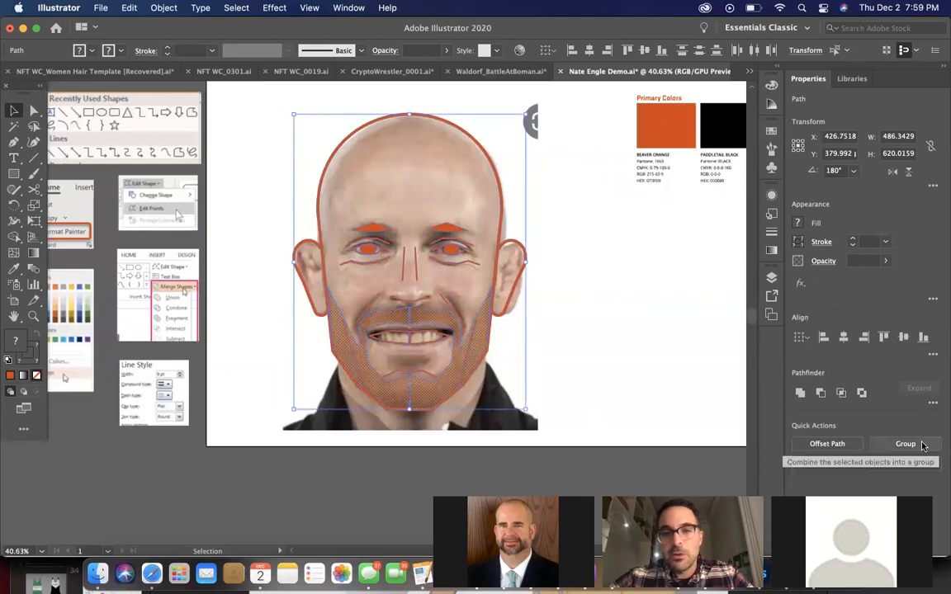
pyautogui.click(621, 373)
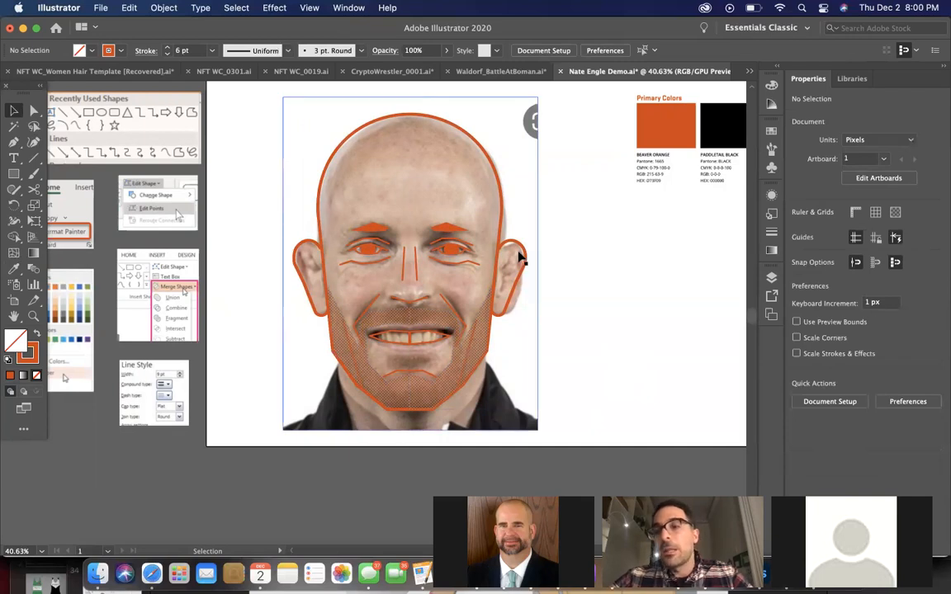
pyautogui.click(502, 197)
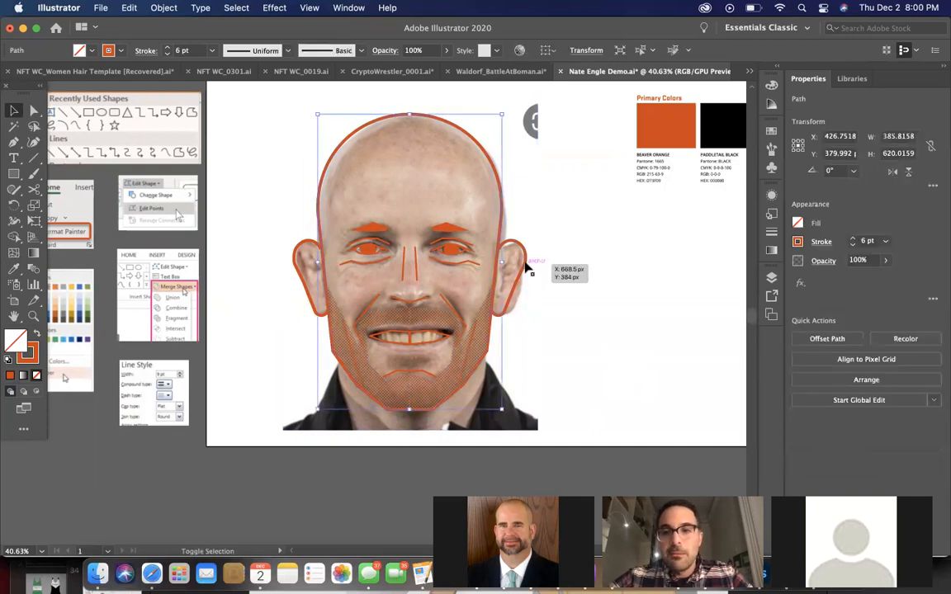
pyautogui.click(583, 313)
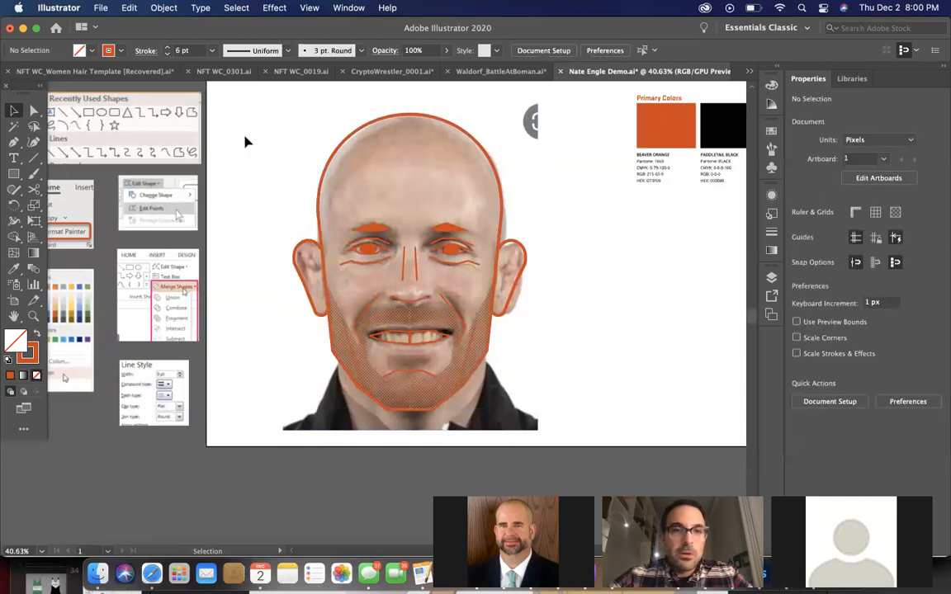
pyautogui.moveTo(213, 117); pyautogui.dragTo(489, 382)
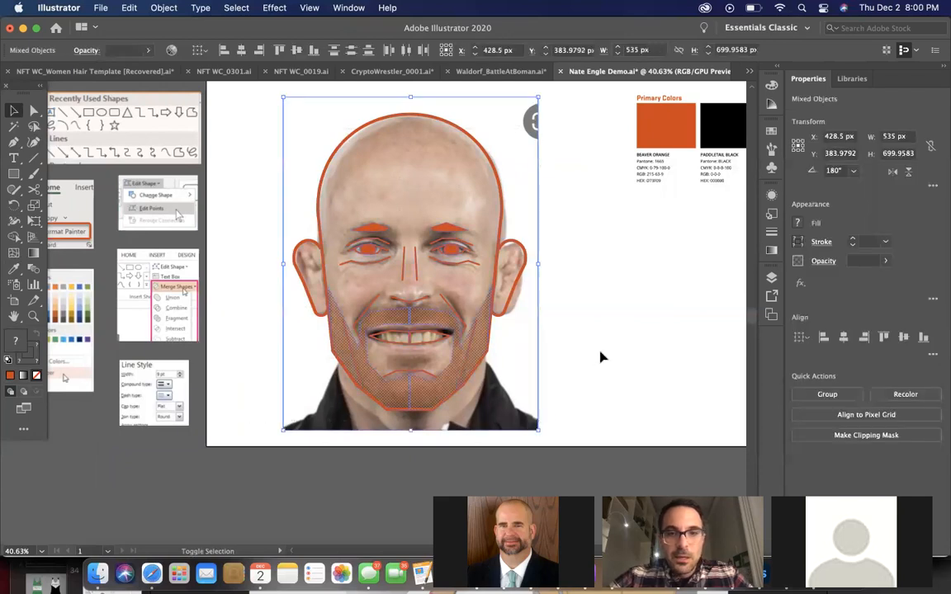
pyautogui.keyDown('shift'); pyautogui.click(531, 350); pyautogui.keyUp('shift')
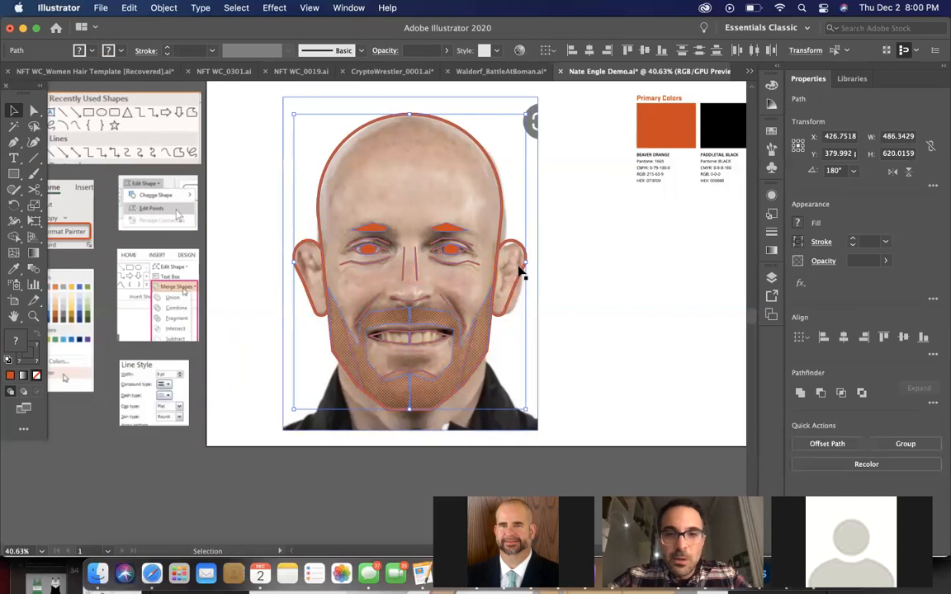
pyautogui.moveTo(524, 267); pyautogui.dragTo(529, 264)
pyautogui.press('super+z')
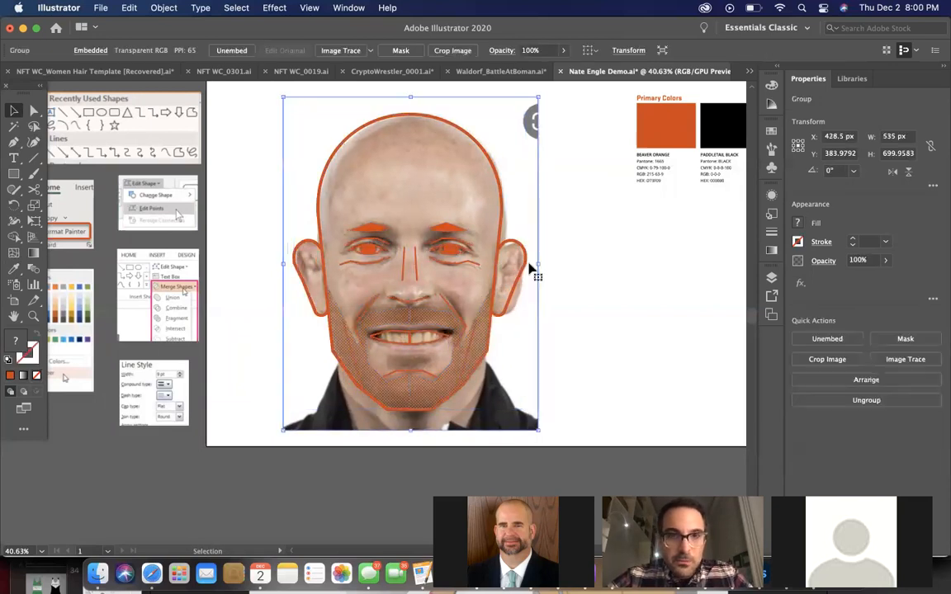
# Lock the portrait photo in place and group all the traced face shapes
pyautogui.press('super+2')
pyautogui.moveTo(233, 125); pyautogui.dragTo(556, 406)
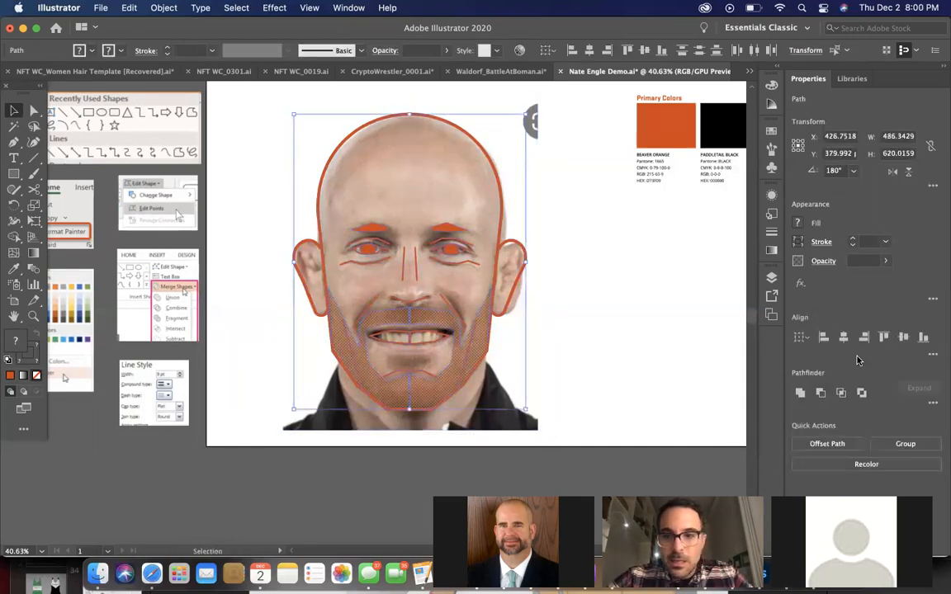
pyautogui.click(891, 443)
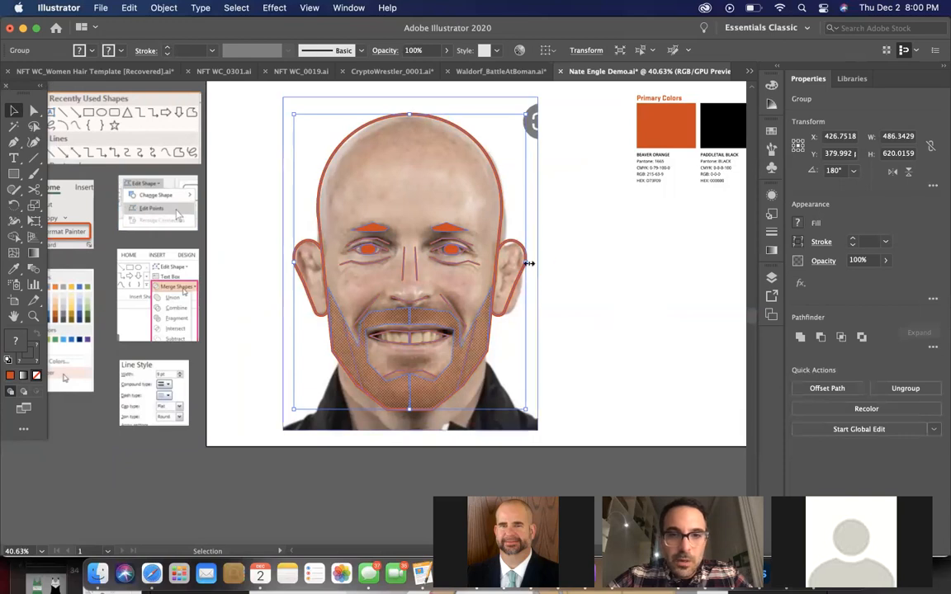
# Stretch the grouped face horizontally to about 490 px wide to fit the portrait's ear, keeping its height
pyautogui.moveTo(528, 261); pyautogui.dragTo(532, 266)
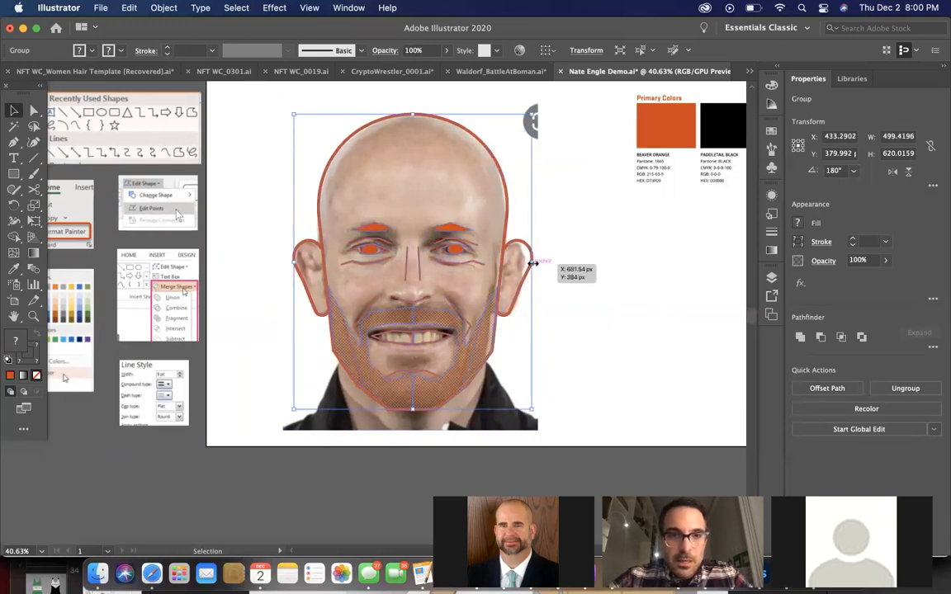
pyautogui.scroll(6, 532, 263)
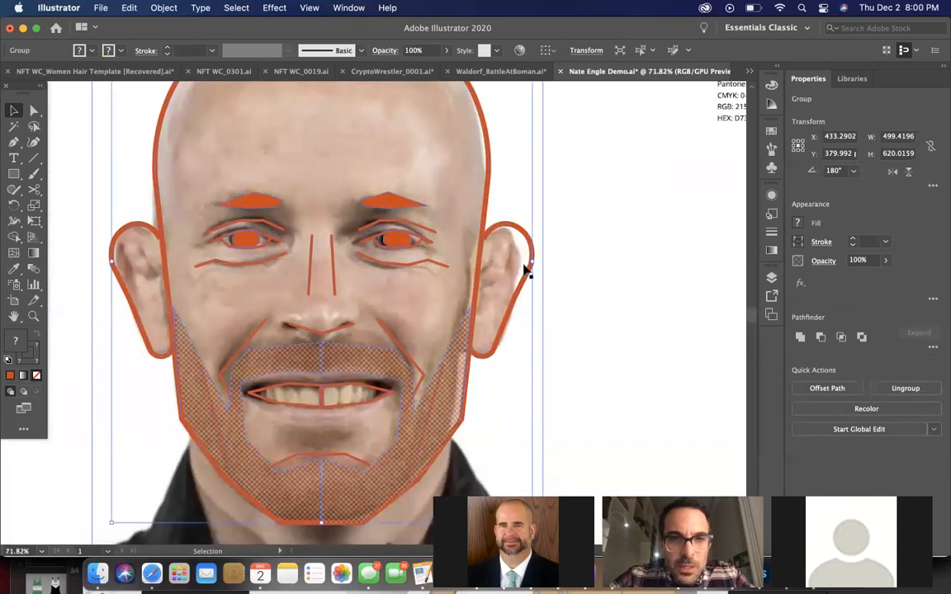
pyautogui.moveTo(532, 264); pyautogui.dragTo(525, 264)
pyautogui.scroll(-3, 561, 272)
pyautogui.scroll(-3, 560, 272)
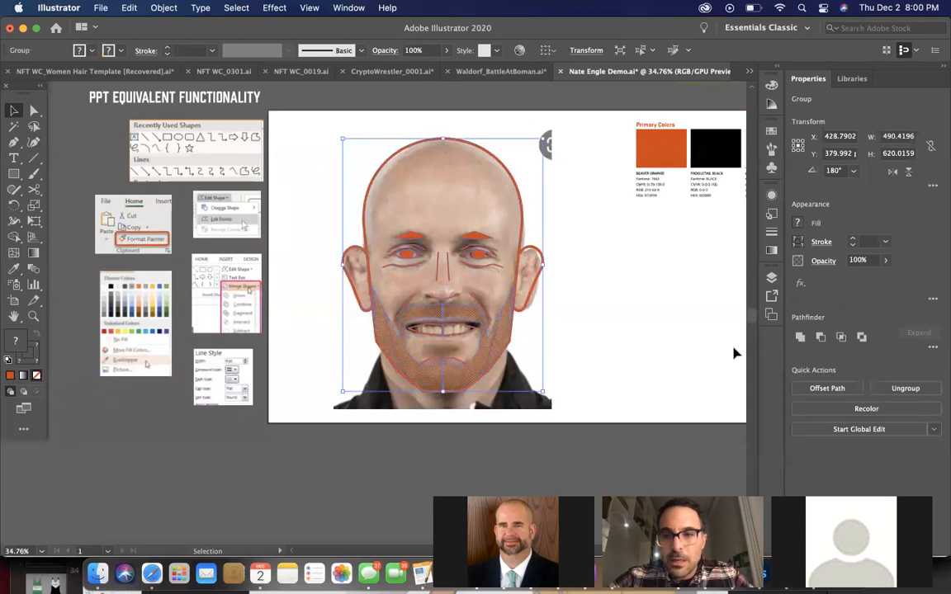
# Ungroup the widened face into separate shapes and clear the selection
pyautogui.click(887, 388)
pyautogui.click(672, 334)
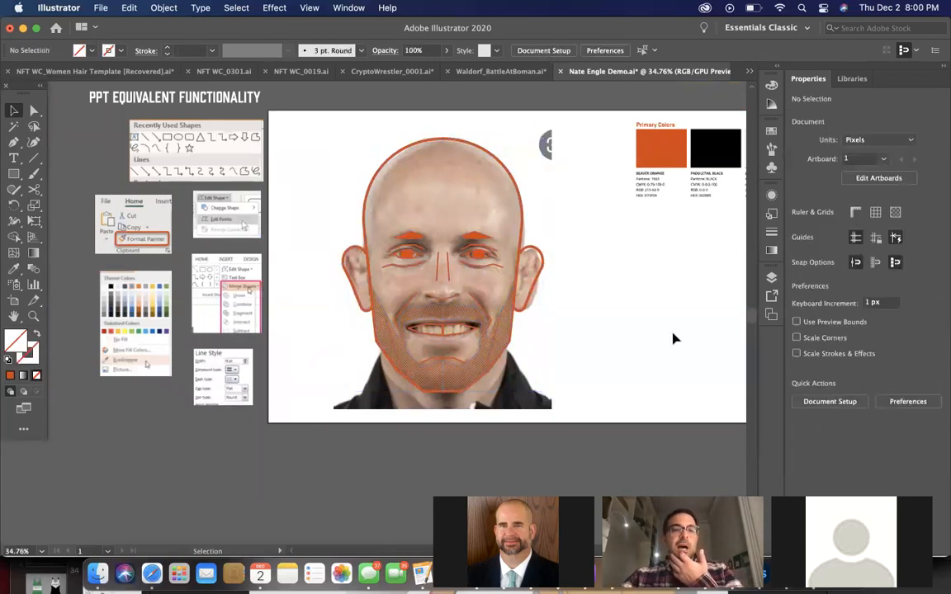
pyautogui.scroll(-1, 672, 338)
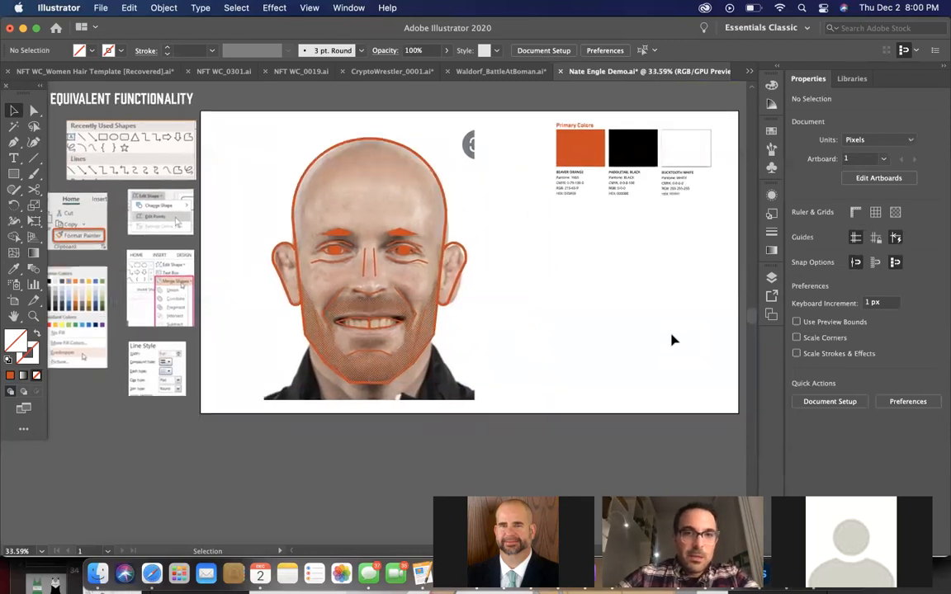
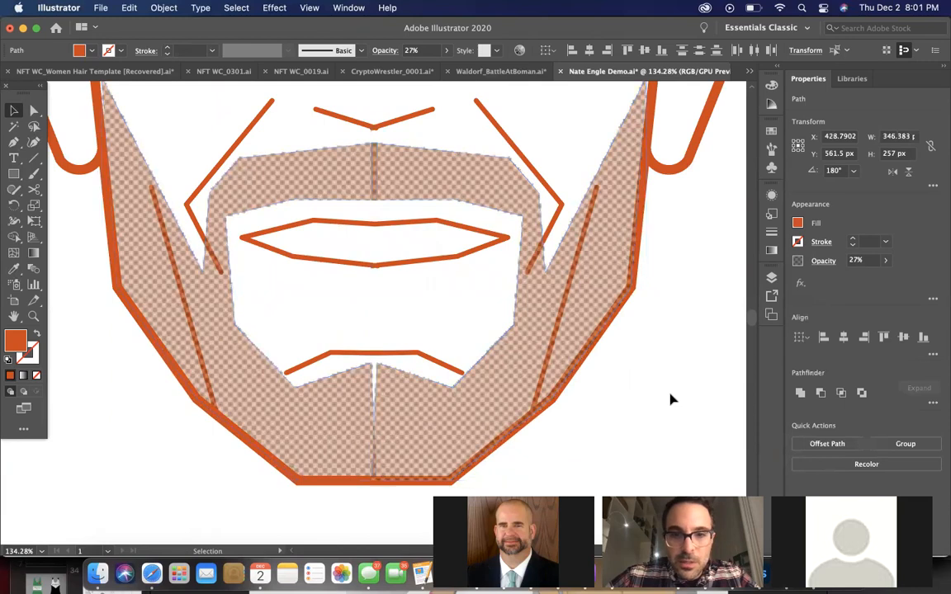
# Unite the two halves of the plain orange beard fill into one shape
pyautogui.click(430, 403)
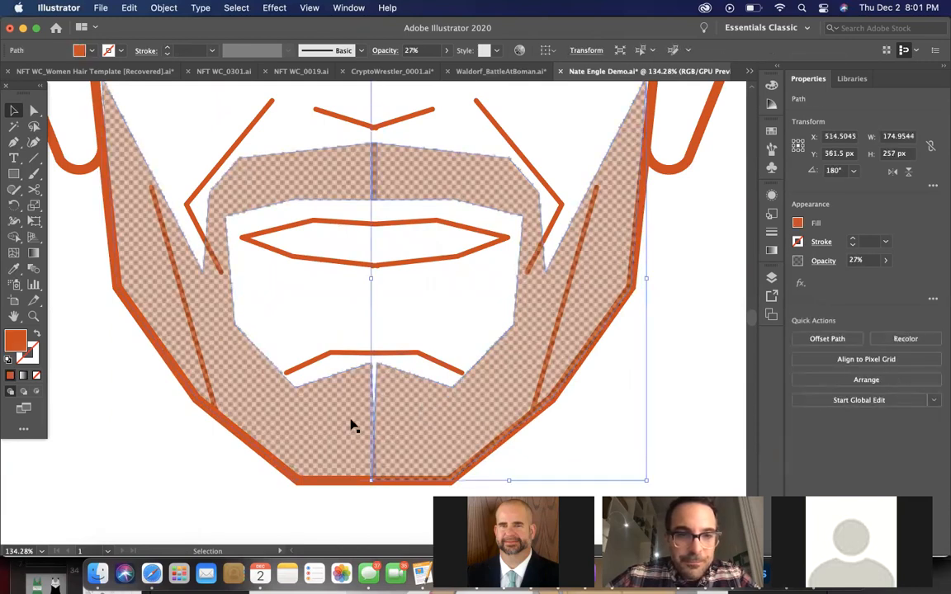
pyautogui.click(350, 426)
pyautogui.keyDown('shift'); pyautogui.click(422, 420); pyautogui.keyUp('shift')
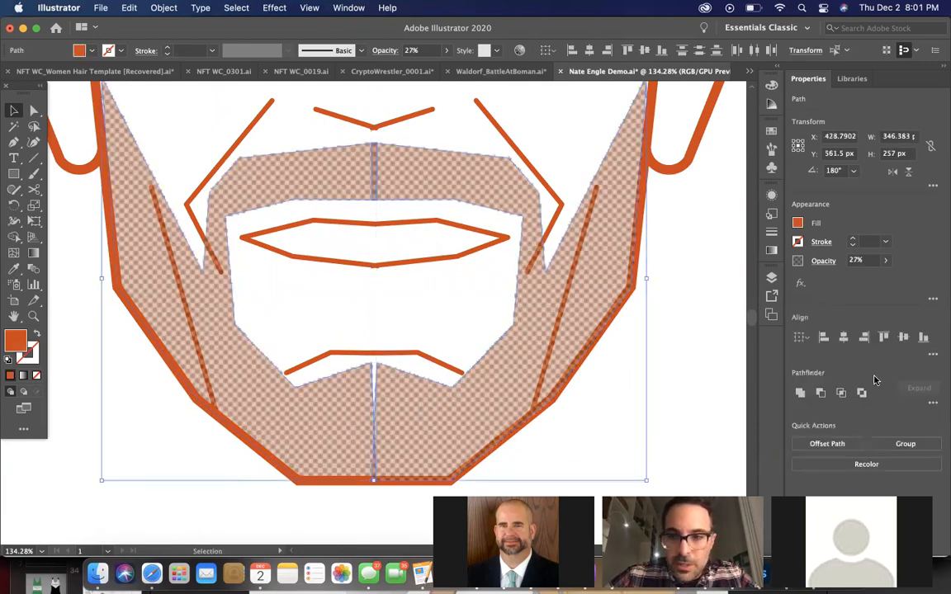
pyautogui.click(799, 394)
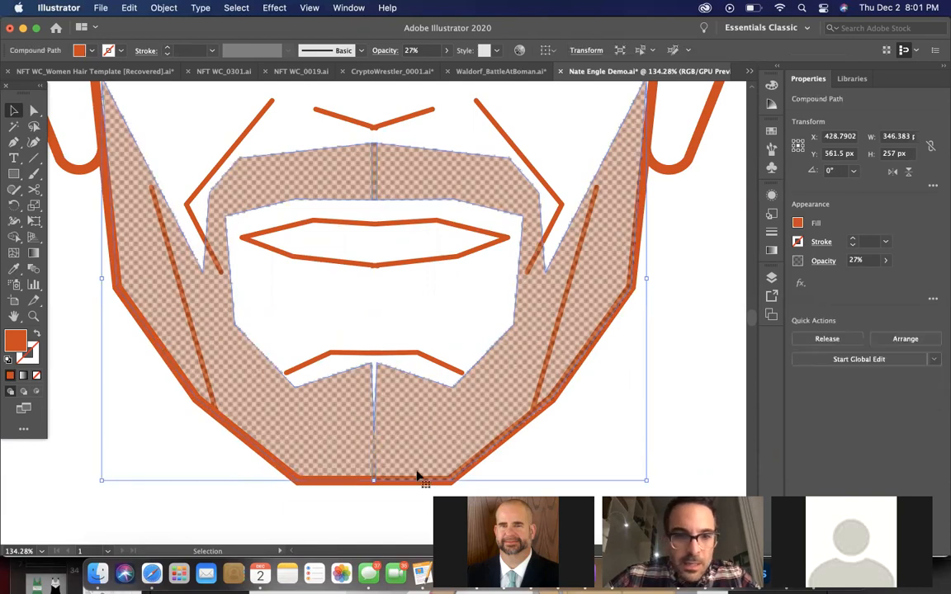
# Shift the merged orange beard fill down 8 px and unite the two halftone pattern beard halves
pyautogui.scroll(3, 416, 475)
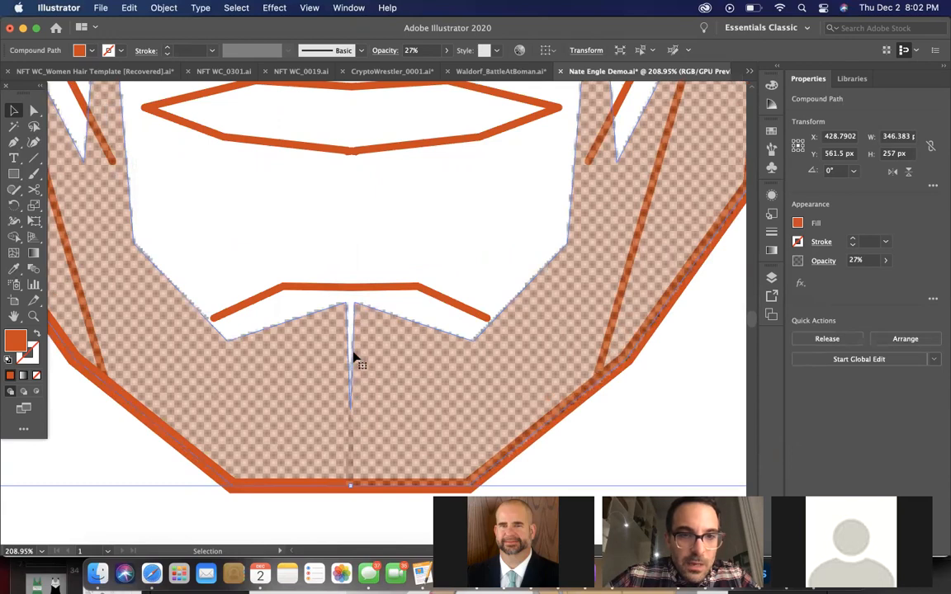
pyautogui.moveTo(382, 342); pyautogui.dragTo(383, 365)
pyautogui.click(388, 320)
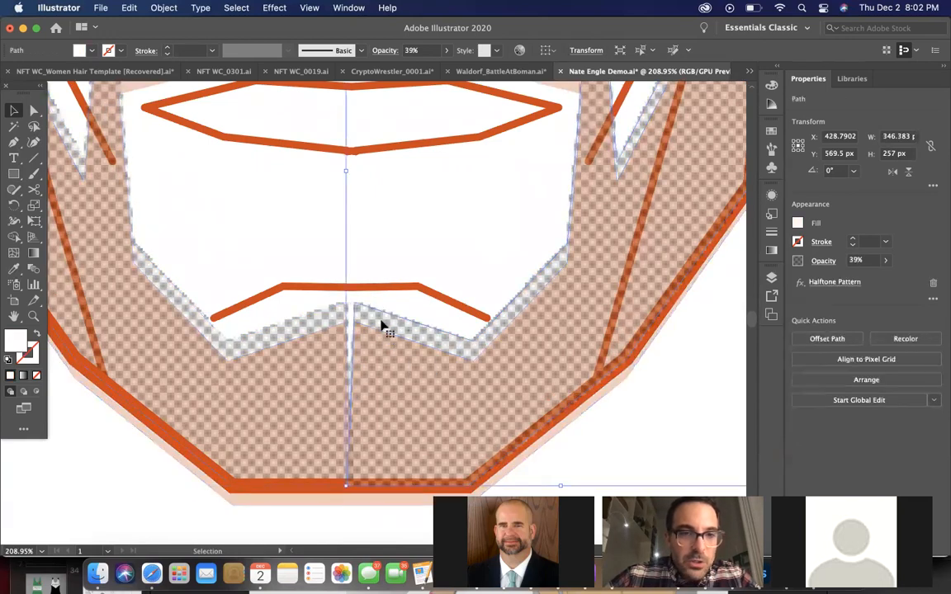
pyautogui.keyDown('shift'); pyautogui.click(335, 320); pyautogui.keyUp('shift')
pyautogui.scroll(-3, 336, 321)
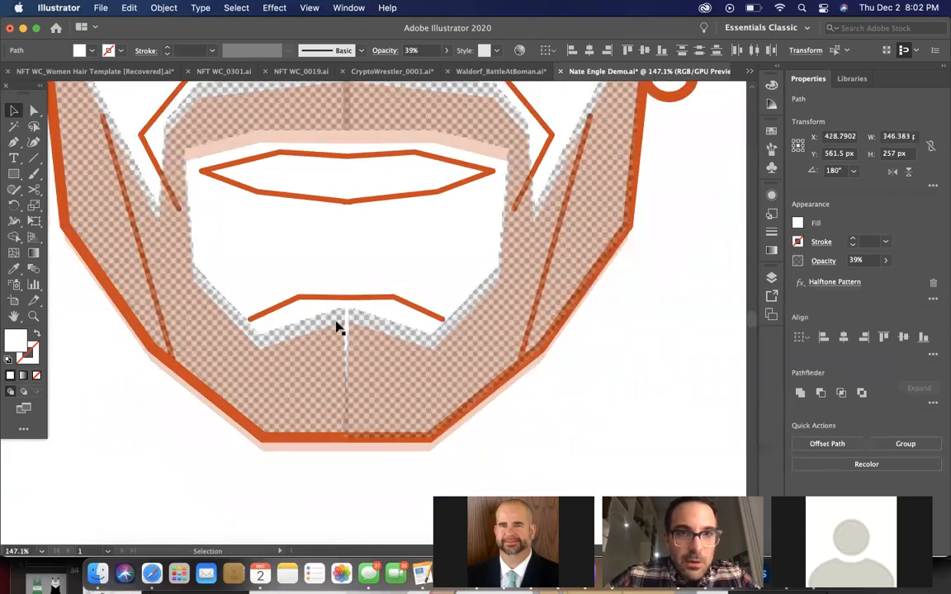
pyautogui.scroll(2, 367, 318)
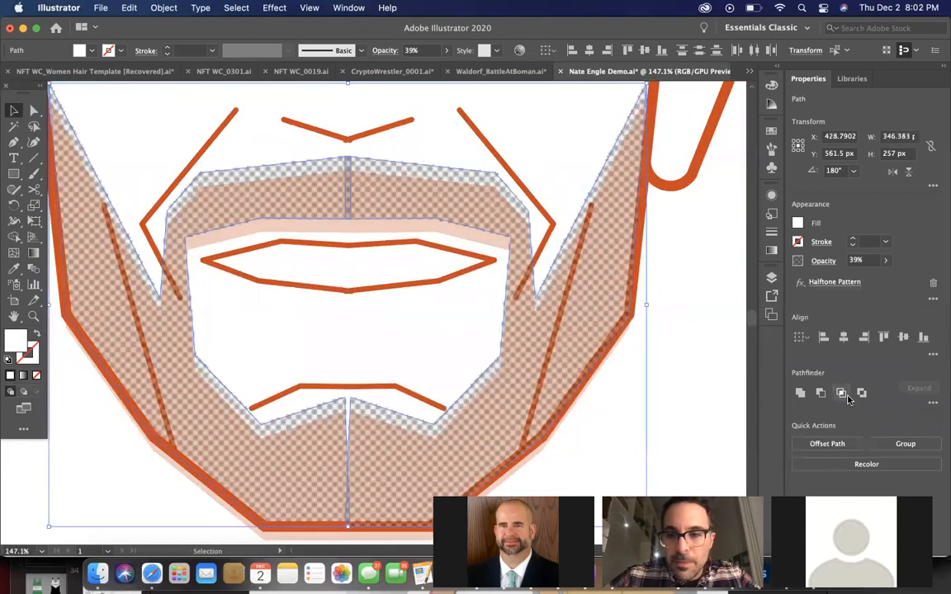
pyautogui.click(798, 394)
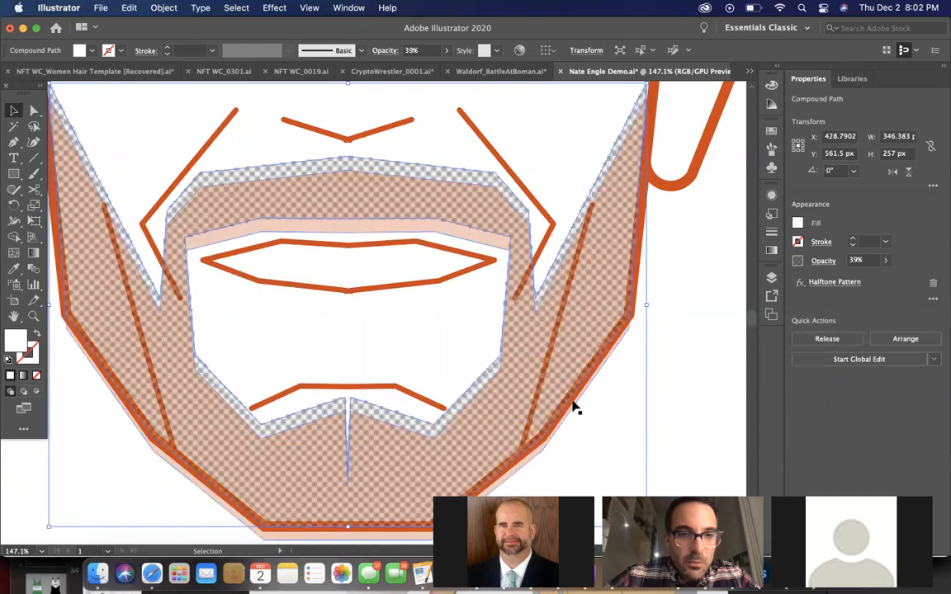
# Move the orange beard fill further down to a Y position of 612.5 px to expose the halftone beard's chin notch
pyautogui.moveTo(390, 476); pyautogui.dragTo(391, 516)
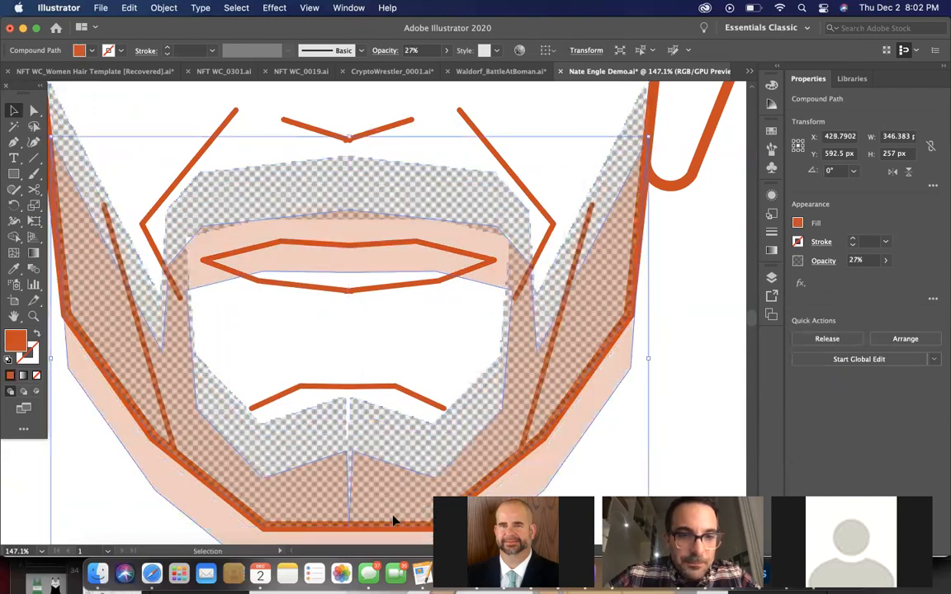
pyautogui.click(390, 426)
pyautogui.scroll(-3, 388, 426)
pyautogui.moveTo(384, 462); pyautogui.dragTo(379, 485)
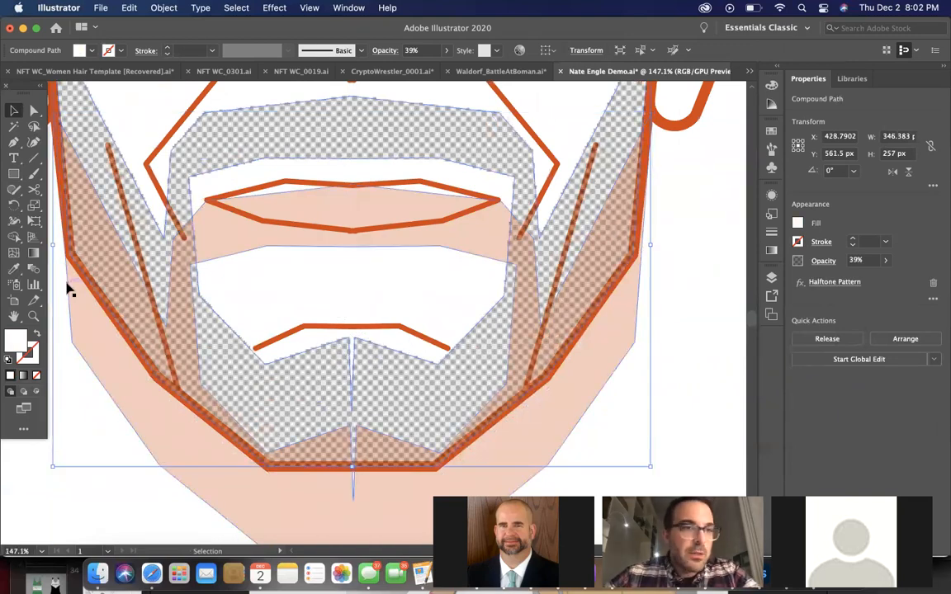
# Remove the narrow chin notch from the halftone beard by deleting its lowest anchor point with the Curvature tool
pyautogui.scroll(1, 336, 289)
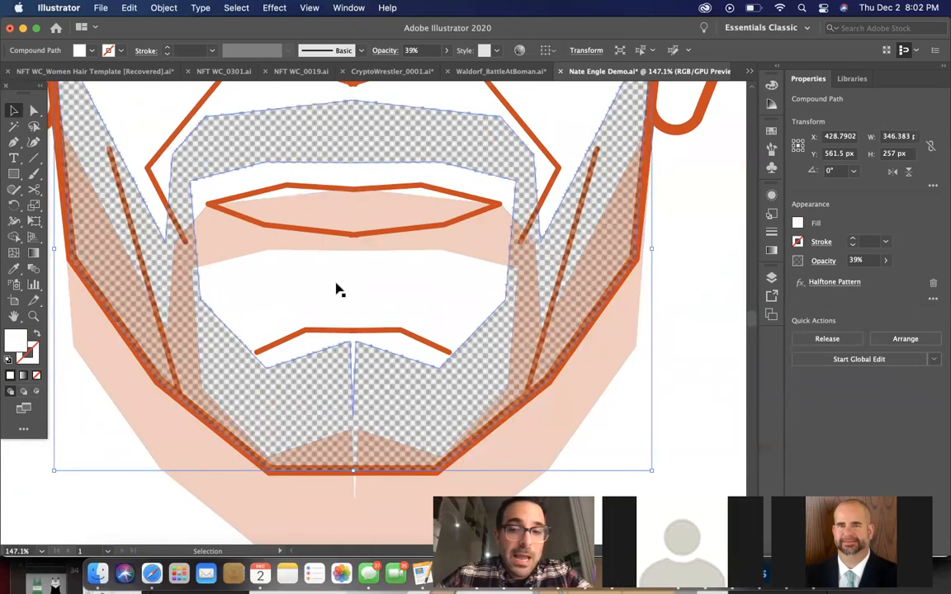
pyautogui.click(34, 141)
pyautogui.click(354, 379)
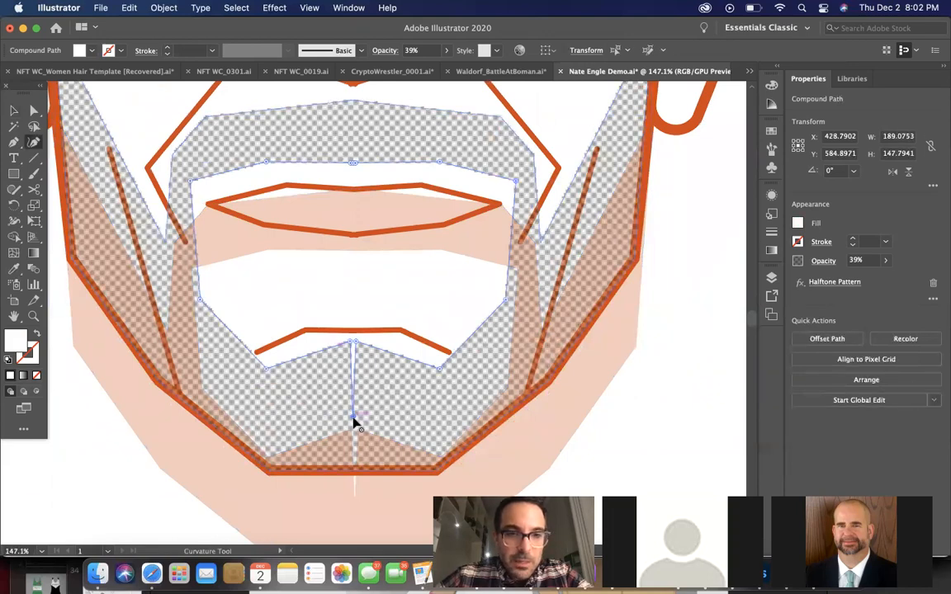
pyautogui.hotkey('ctrl', 'z')
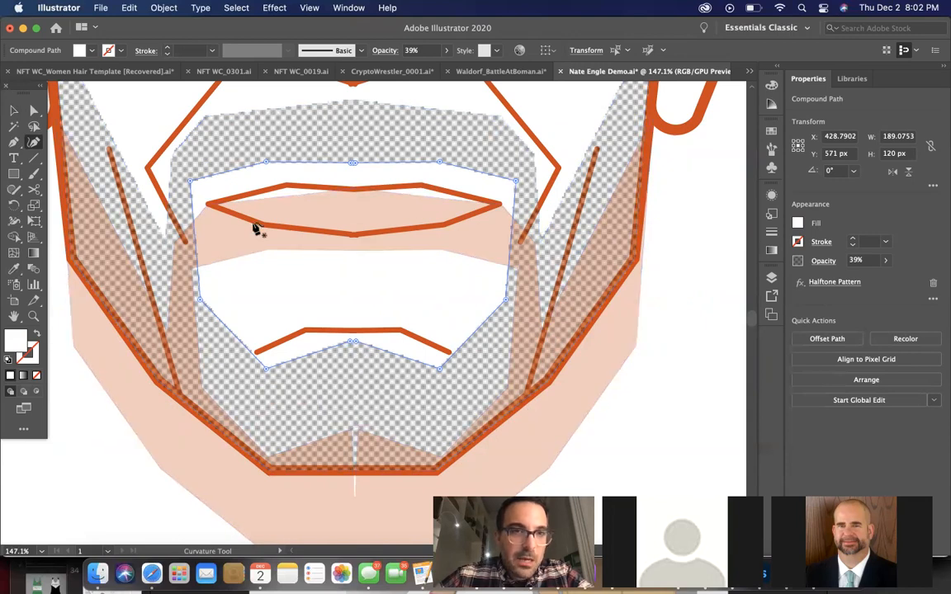
# Delete the anchor point of the matching chin notch in the orange beard fill with the Curvature tool
pyautogui.press('v')
pyautogui.click(266, 492)
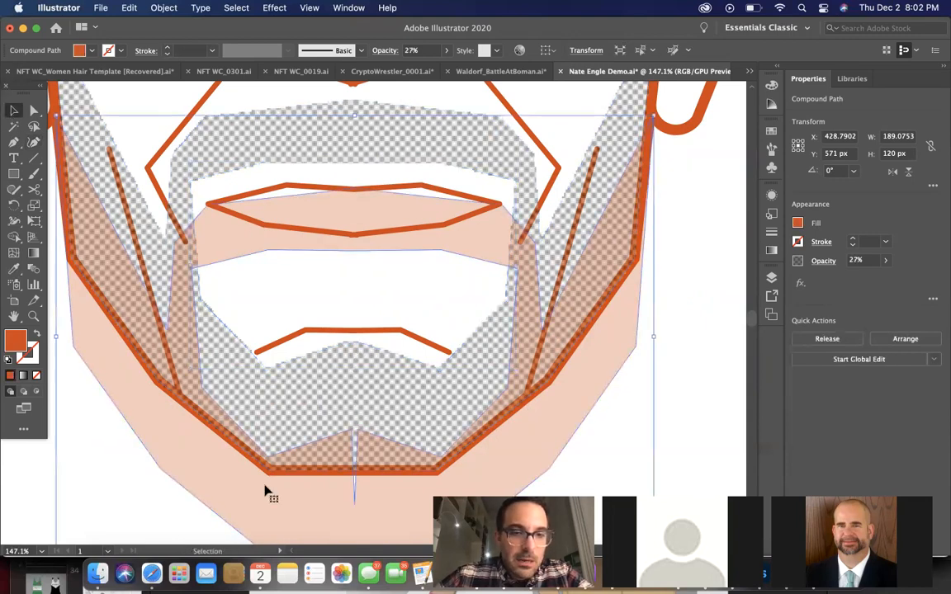
pyautogui.scroll(-3, 266, 492)
pyautogui.scroll(1, 89, 210)
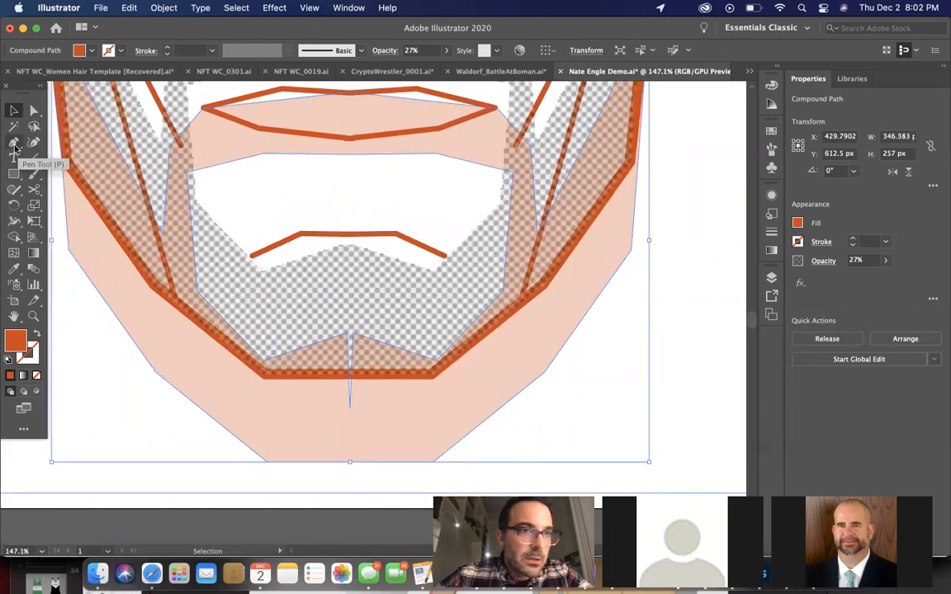
pyautogui.click(34, 141)
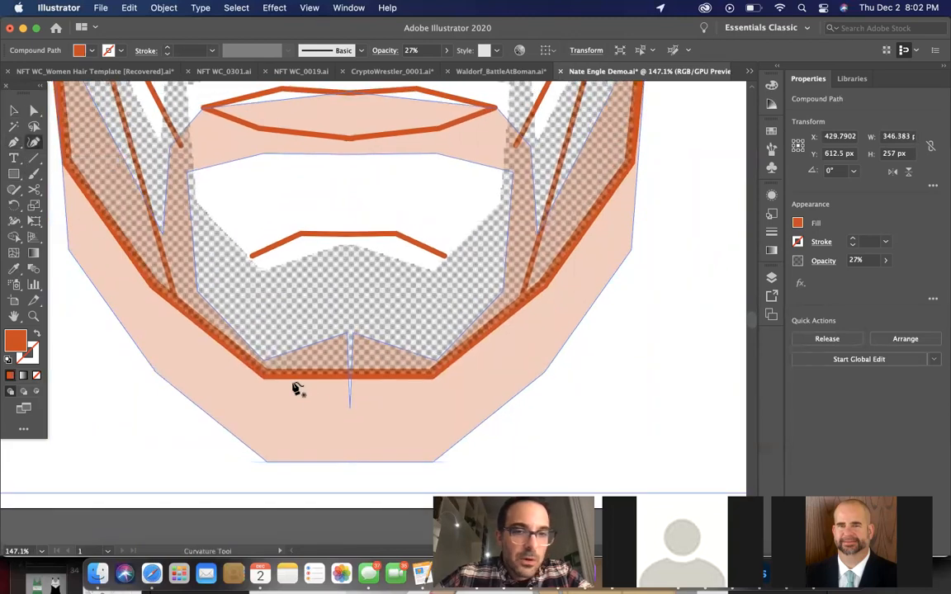
pyautogui.click(324, 348)
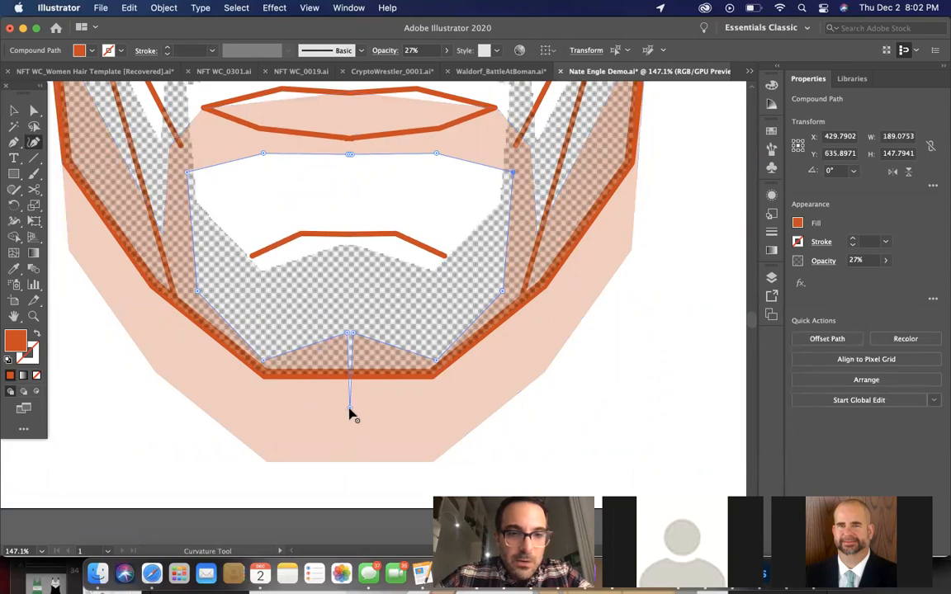
pyautogui.press('Delete')
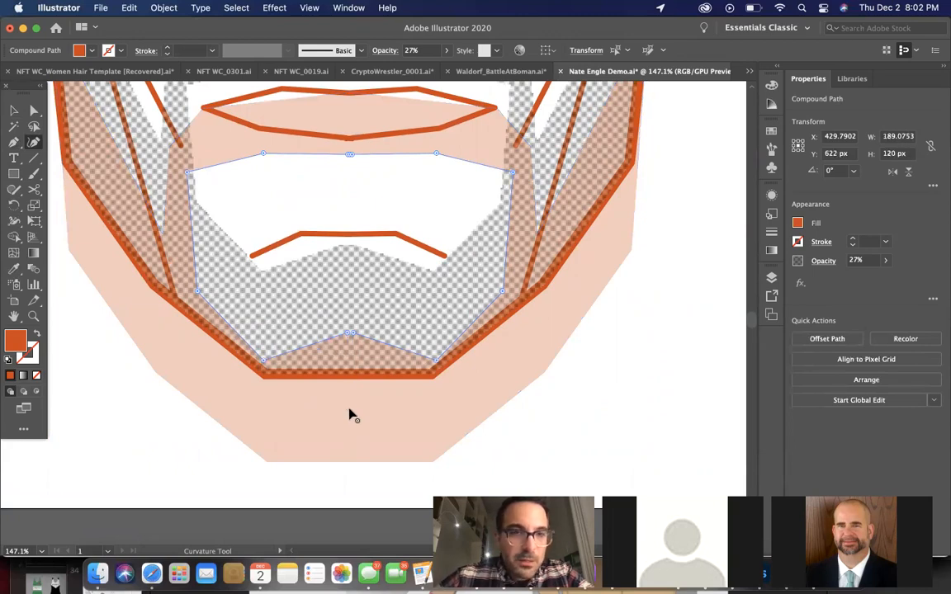
# Align the top edges of the orange beard fill and the halftone beard so the two shapes overlap again
pyautogui.click(13, 109)
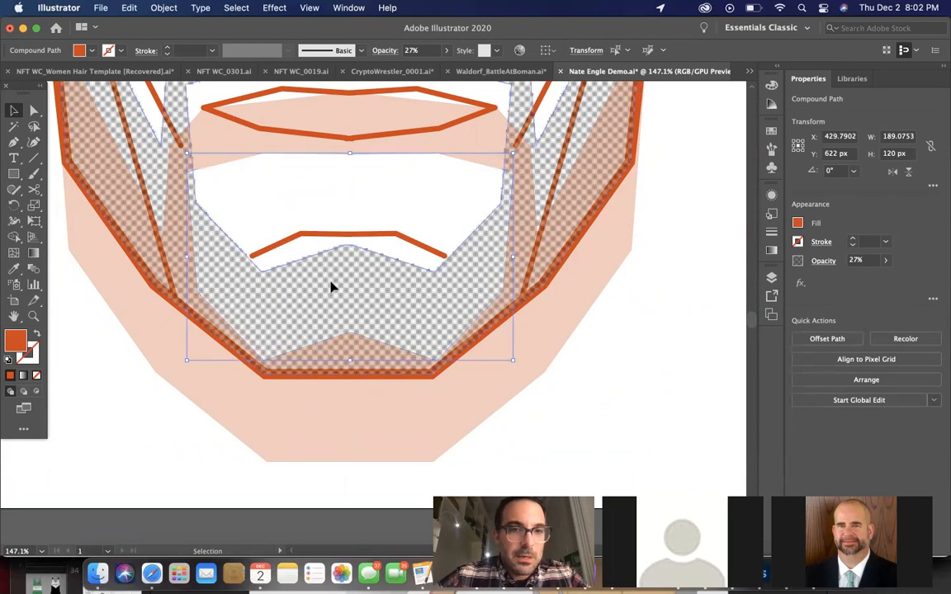
pyautogui.click(378, 460)
pyautogui.keyDown('shift'); pyautogui.click(378, 441); pyautogui.keyUp('shift')
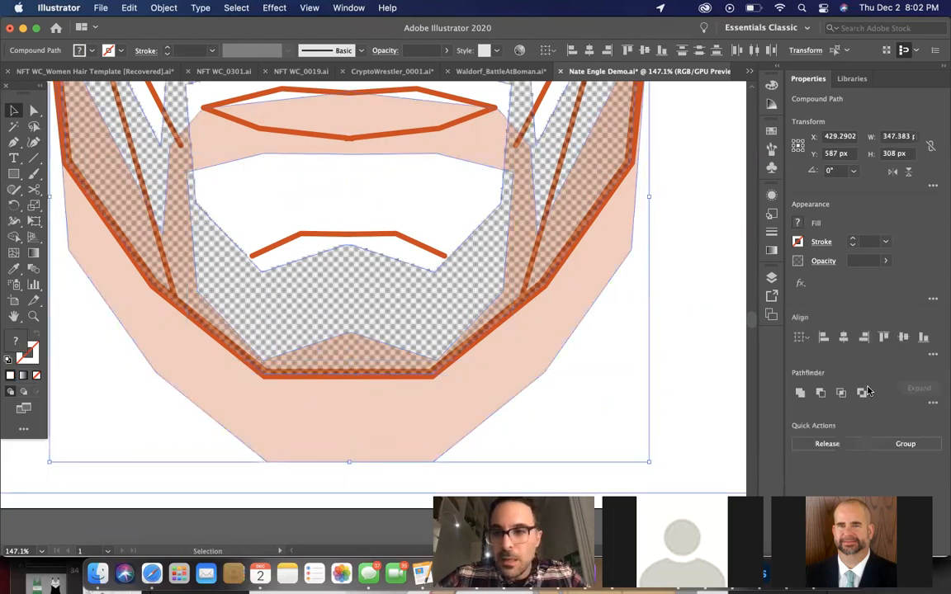
pyautogui.click(883, 338)
pyautogui.click(613, 425)
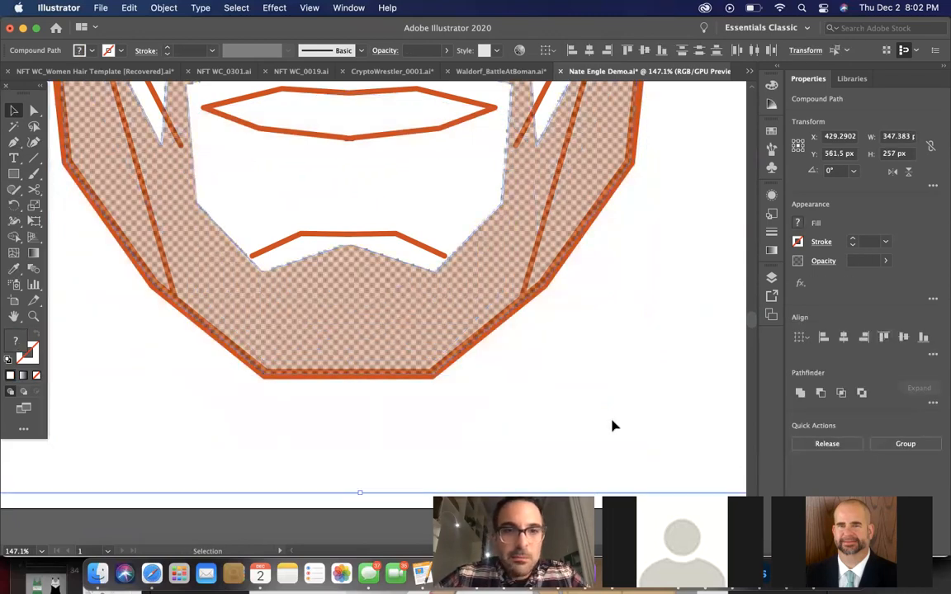
# Delete the right-hand line of the nose bridge, keeping only the left one
pyautogui.scroll(-5, 612, 425)
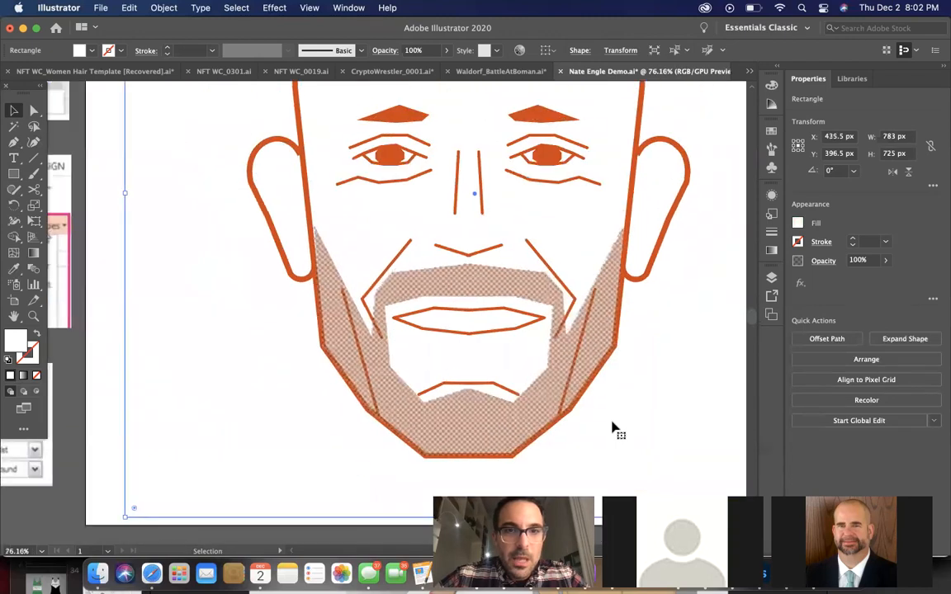
pyautogui.scroll(-4, 612, 425)
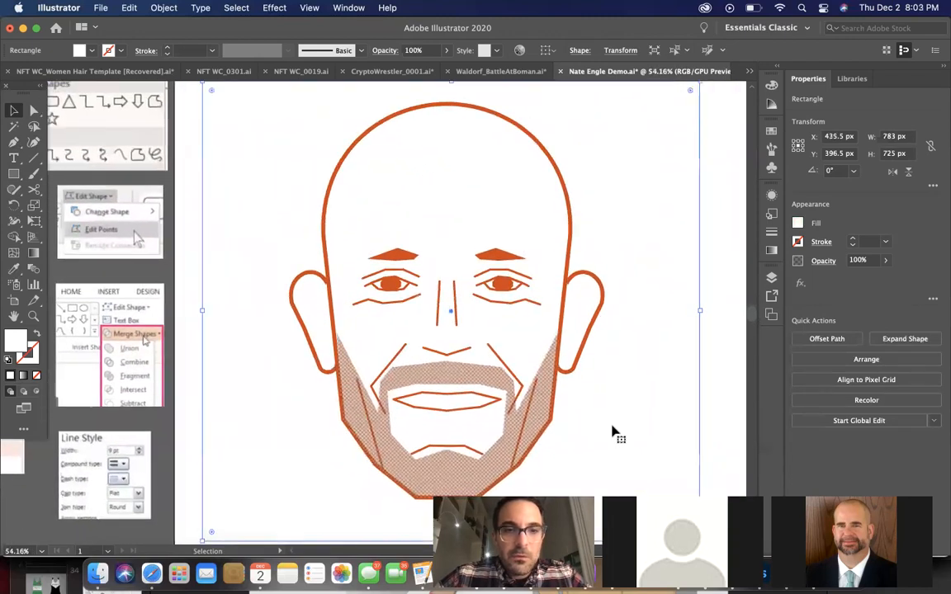
pyautogui.scroll(-2, 613, 429)
pyautogui.scroll(1, 613, 432)
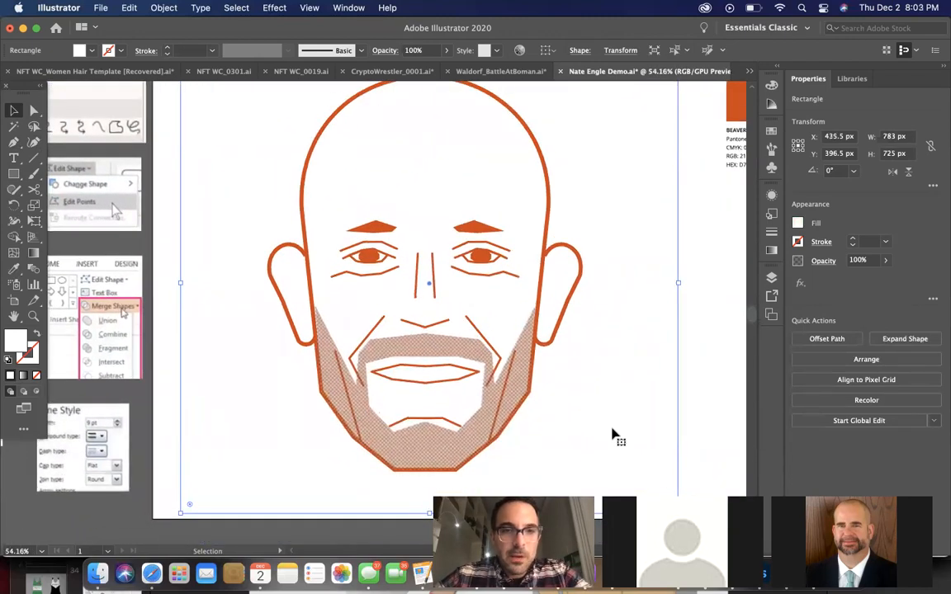
pyautogui.scroll(-1, 612, 434)
pyautogui.scroll(-1, 612, 435)
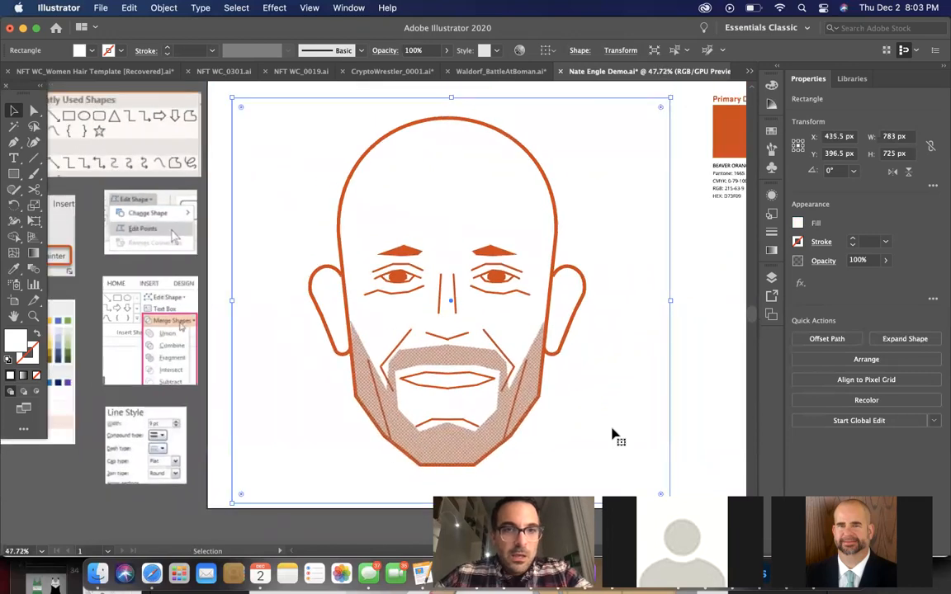
pyautogui.scroll(-1, 612, 435)
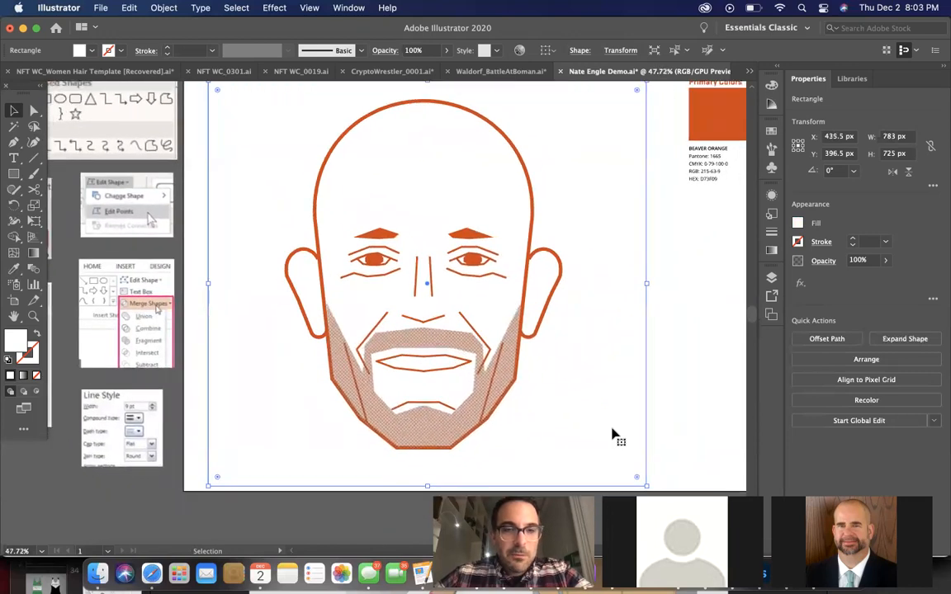
pyautogui.click(429, 274)
pyautogui.press('Delete')
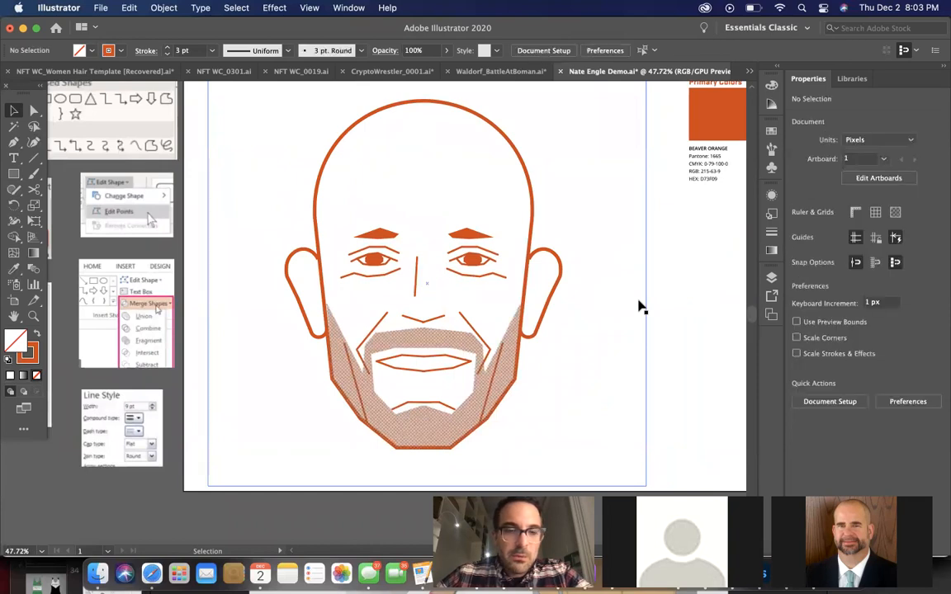
# Nudge the right nose base line 2 px right and the left one slightly left until their inner ends meet
pyautogui.scroll(-1, 640, 307)
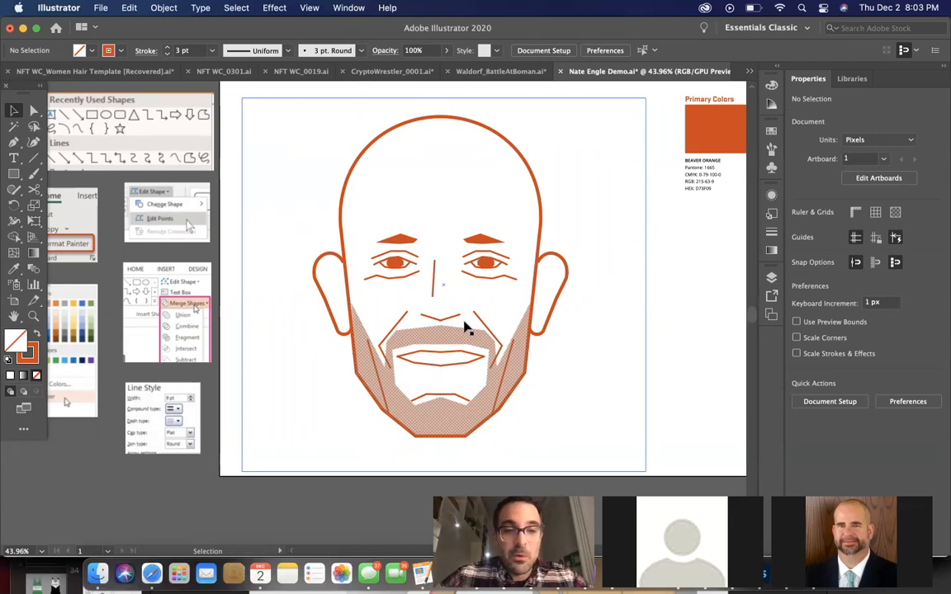
pyautogui.scroll(5, 465, 327)
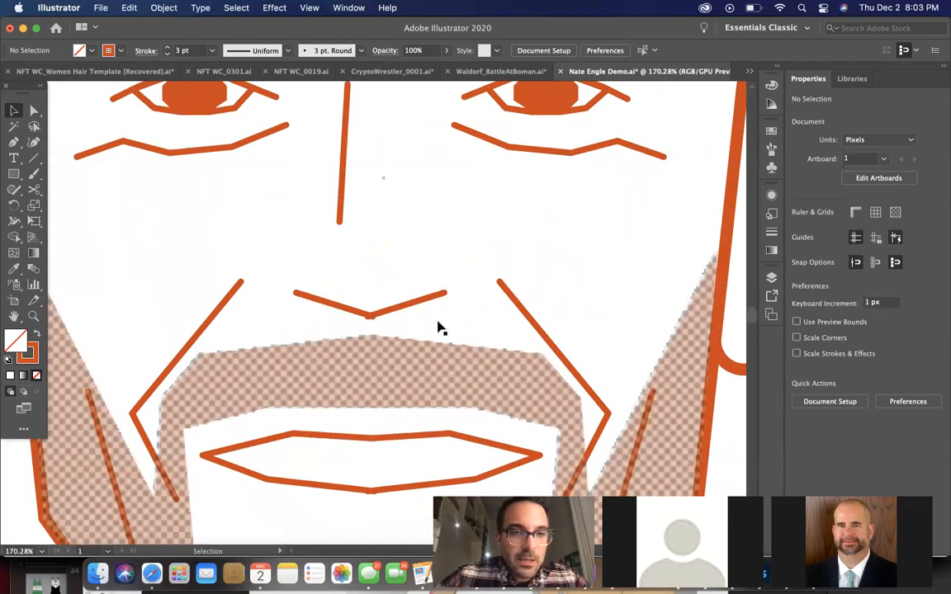
pyautogui.scroll(5, 440, 328)
pyautogui.click(356, 283)
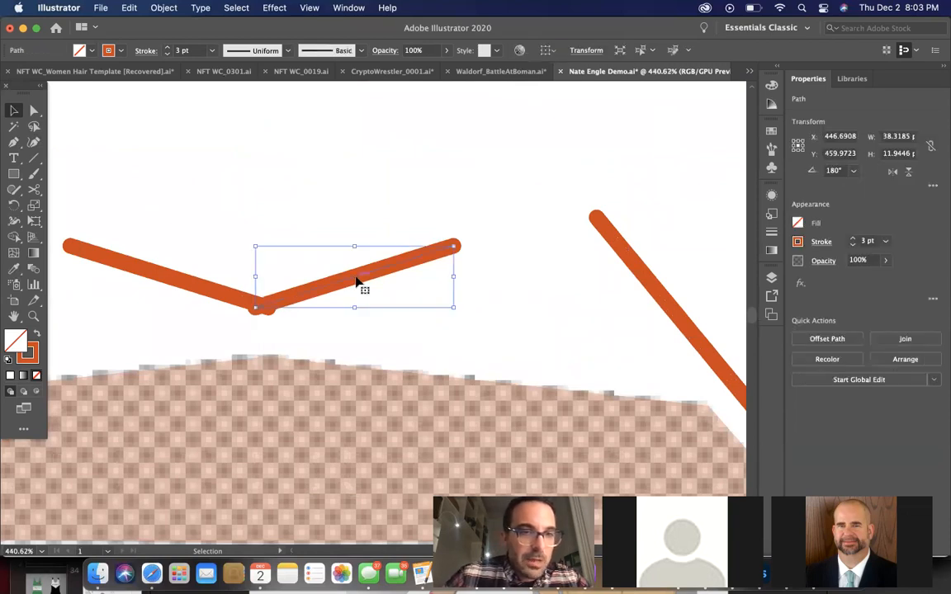
pyautogui.press('Right')
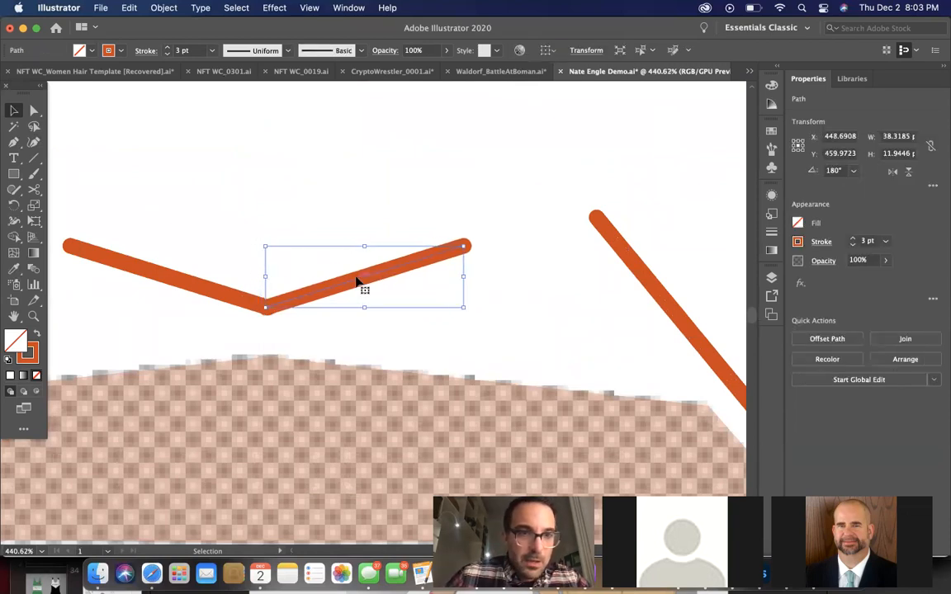
pyautogui.click(235, 294)
pyautogui.click(231, 297)
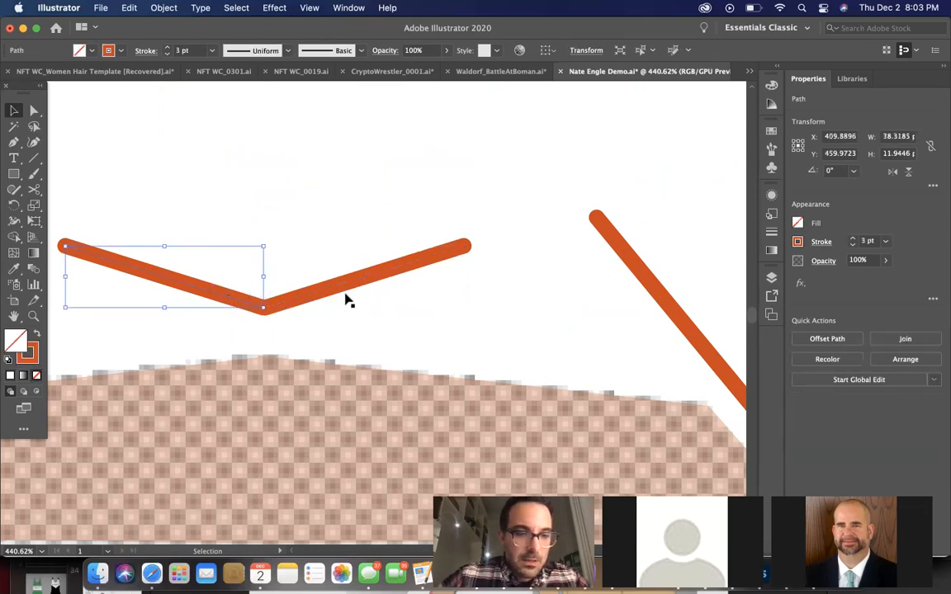
# Group the two nose base lines together with the white background rectangle
pyautogui.press('super+a')
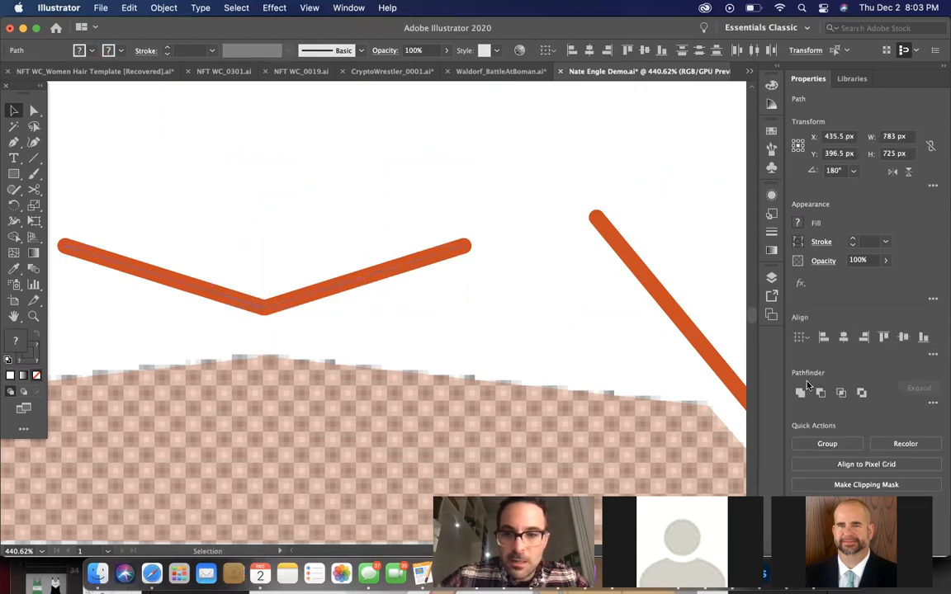
pyautogui.click(827, 444)
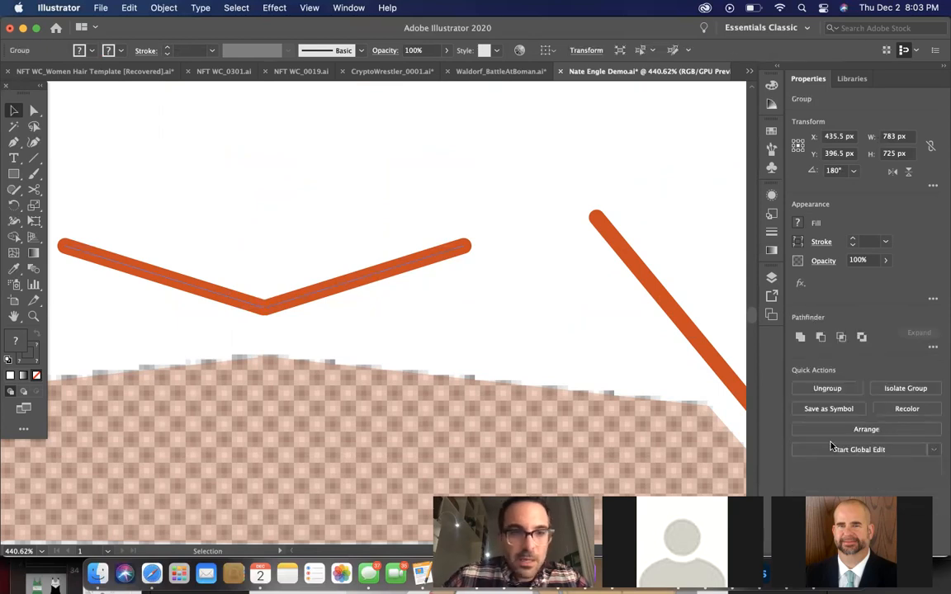
pyautogui.scroll(-5, 470, 312)
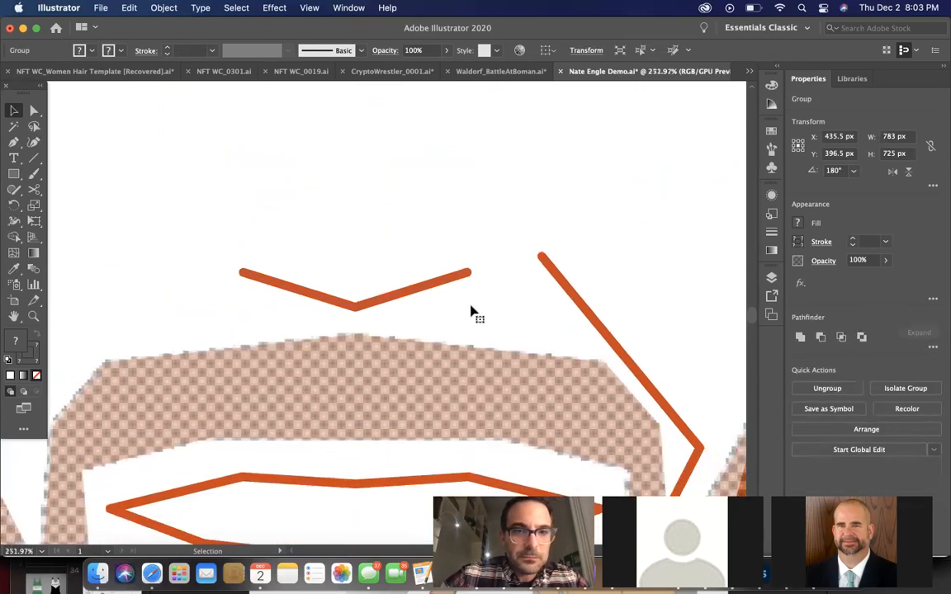
# Undo the grouping of the nose base lines with the white background rectangle to bring back the covered face artwork
pyautogui.scroll(-2, 472, 313)
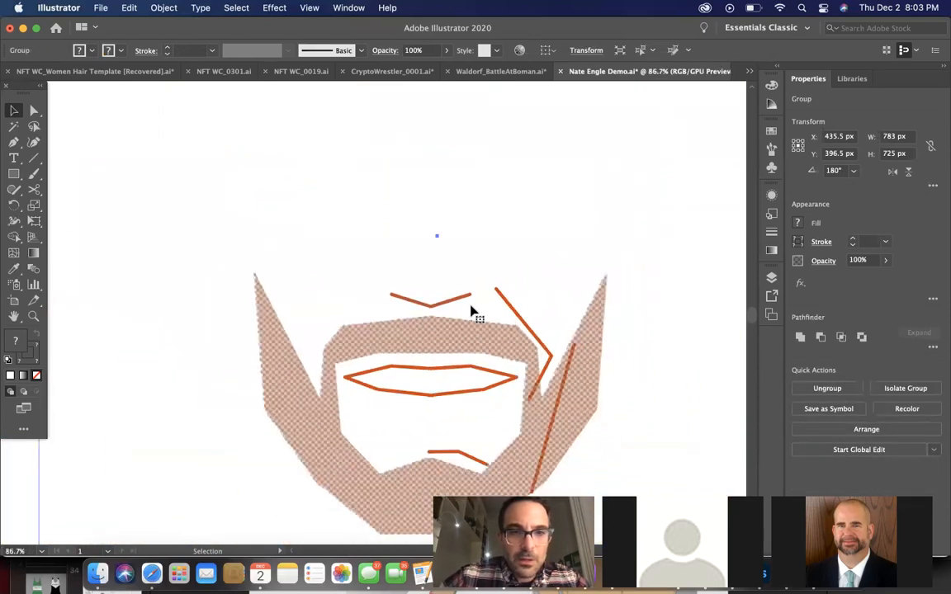
pyautogui.scroll(-2, 636, 302)
pyautogui.scroll(-2, 636, 302)
pyautogui.hscroll(3, 637, 303)
pyautogui.click(633, 301)
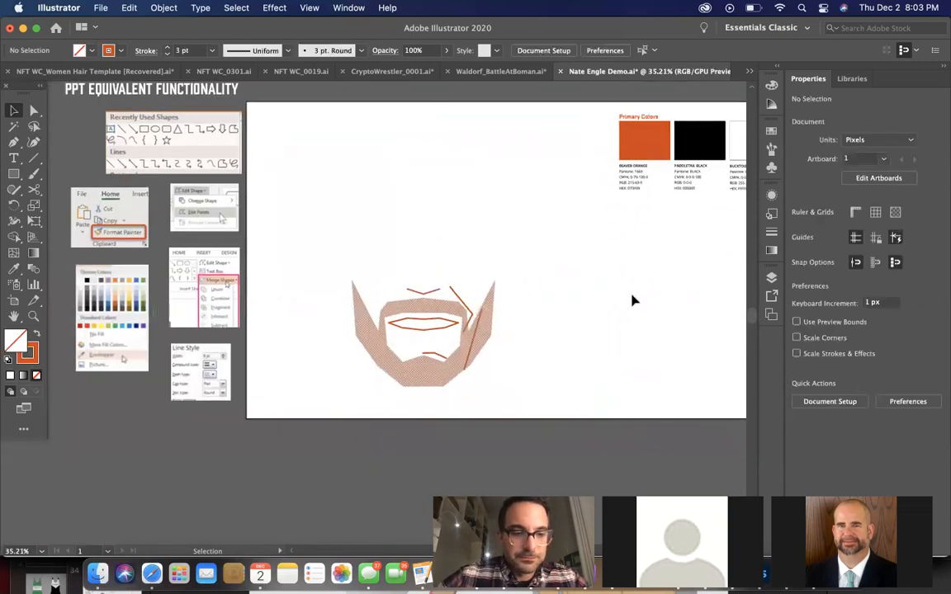
pyautogui.press('super+alt+3')
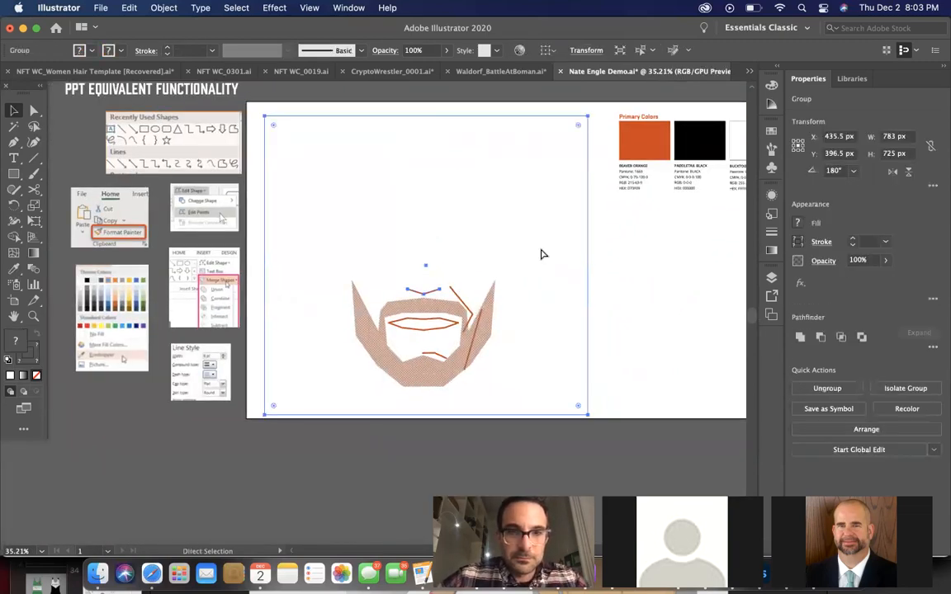
pyautogui.click(604, 286)
pyautogui.scroll(5, 573, 297)
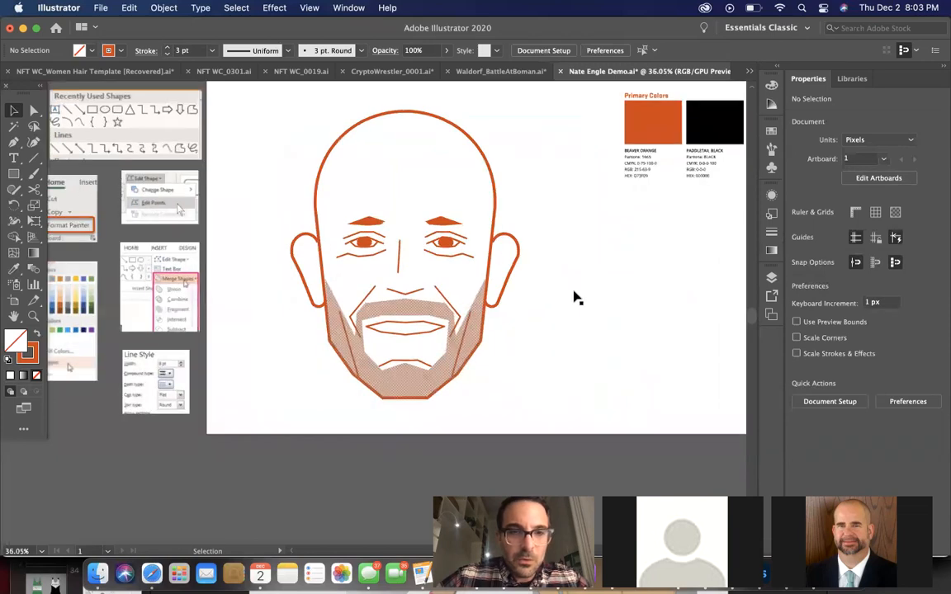
# Examine the restored face, checking how the beard shapes overlap the cheek lines and the face outline
pyautogui.scroll(-4, 573, 297)
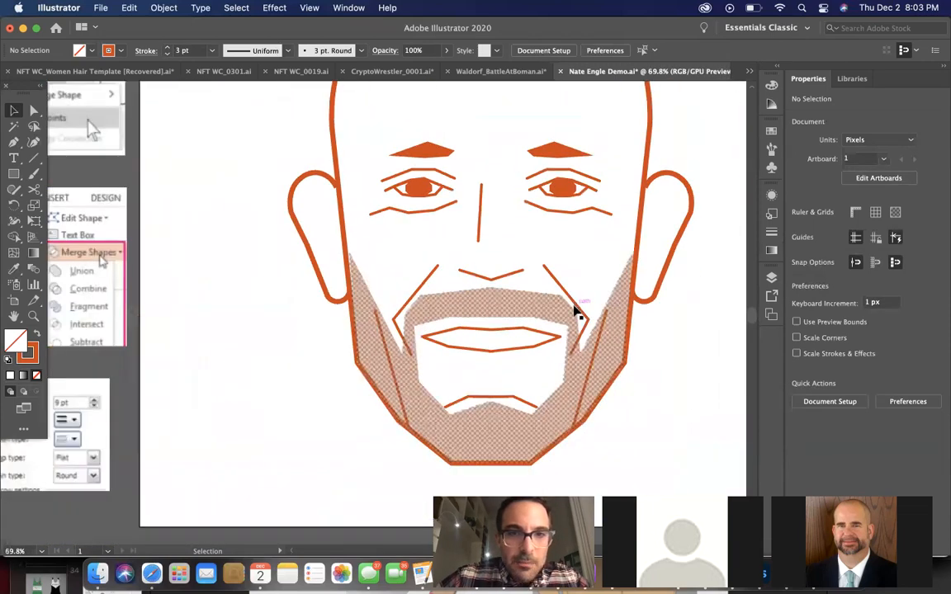
pyautogui.scroll(-2, 575, 316)
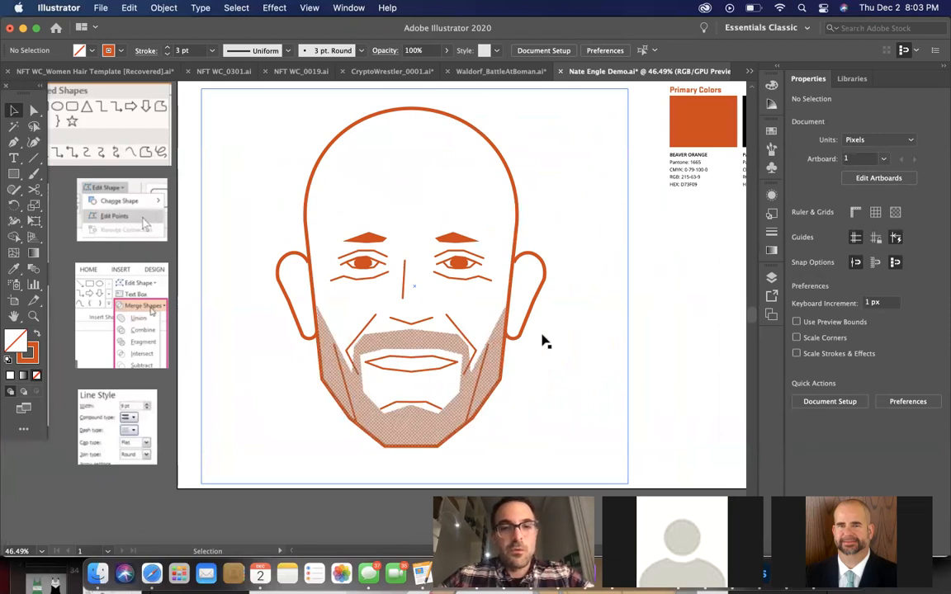
pyautogui.click(483, 373)
pyautogui.click(532, 425)
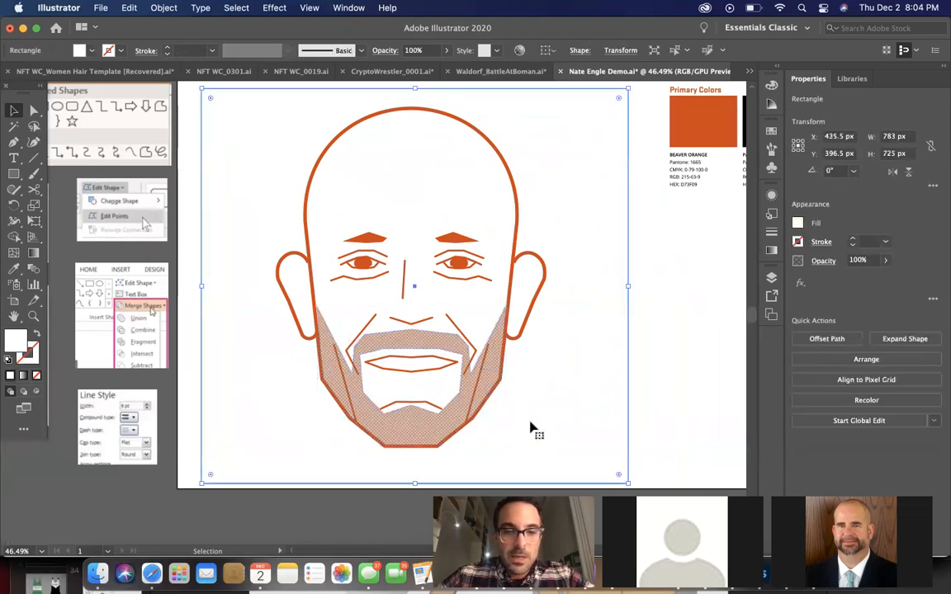
pyautogui.scroll(5, 427, 378)
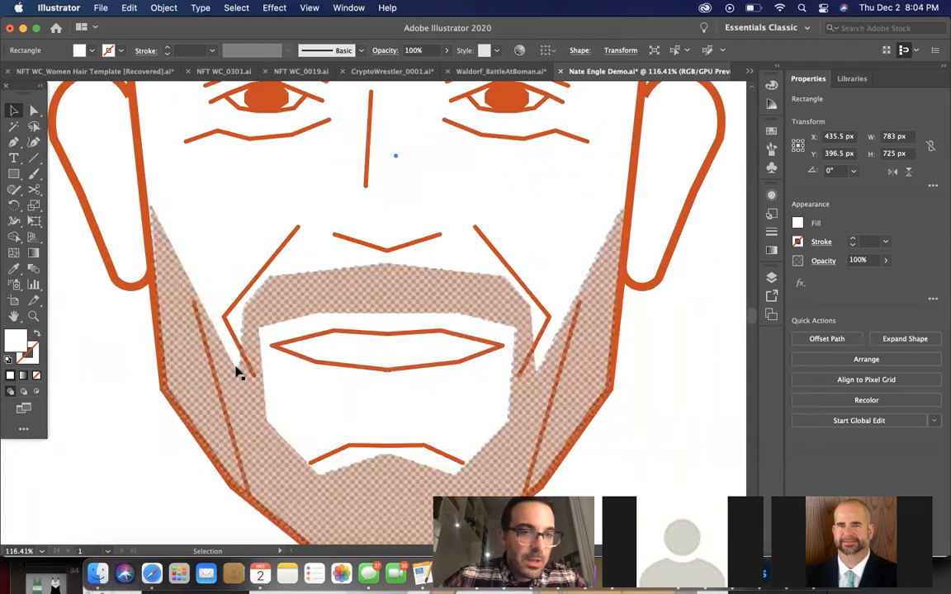
pyautogui.click(234, 370)
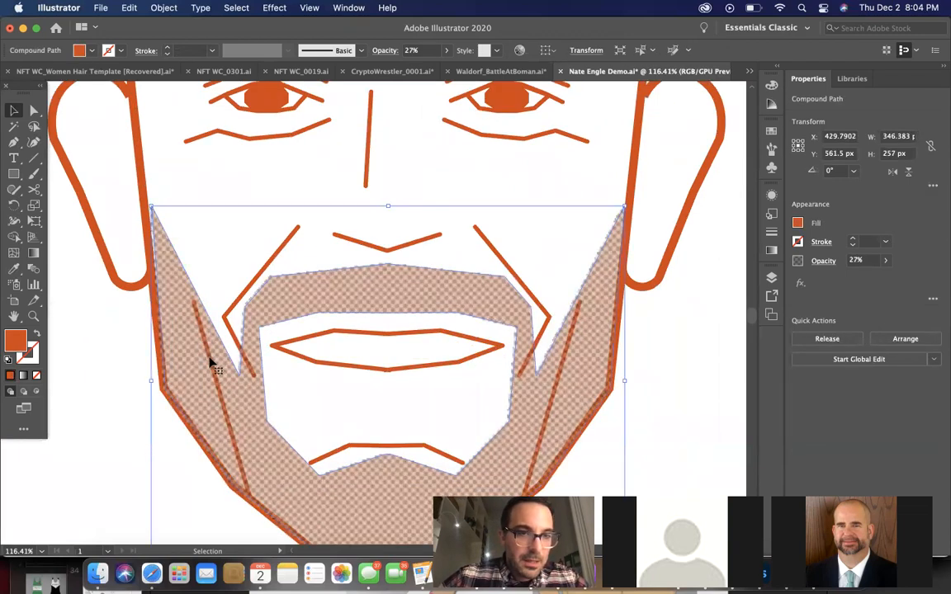
pyautogui.scroll(-5, 218, 369)
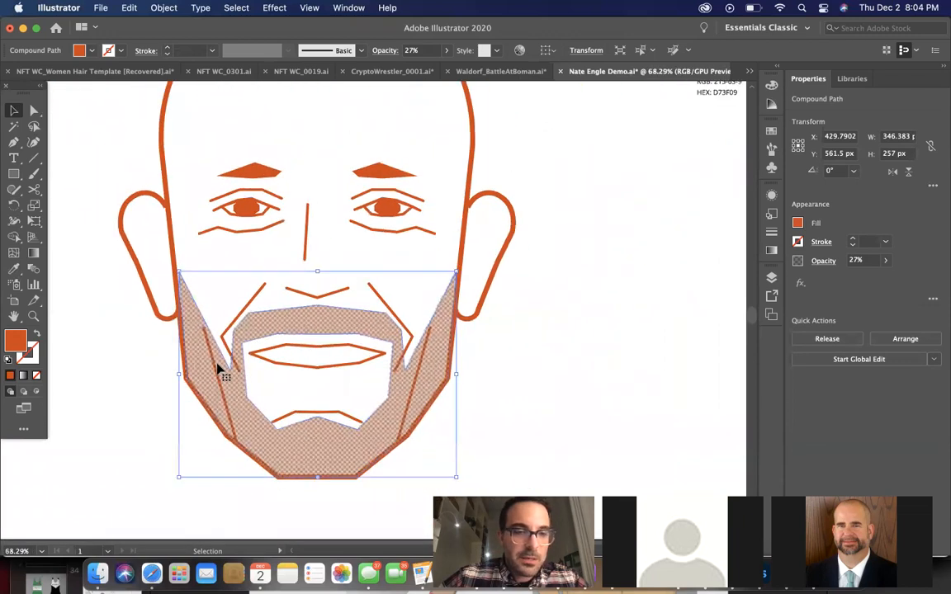
pyautogui.scroll(-2, 219, 370)
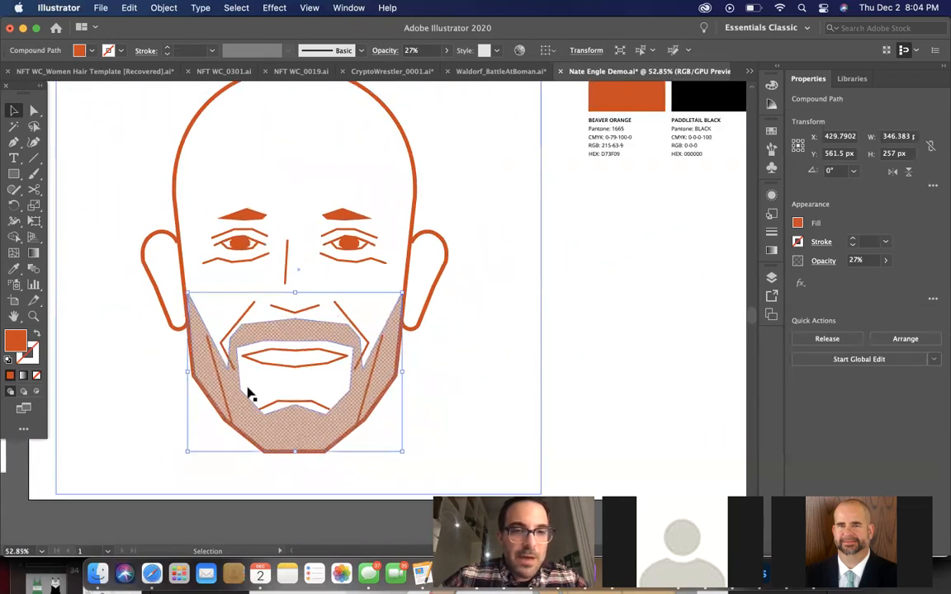
pyautogui.hscroll(-2, 247, 394)
pyautogui.scroll(1, 248, 395)
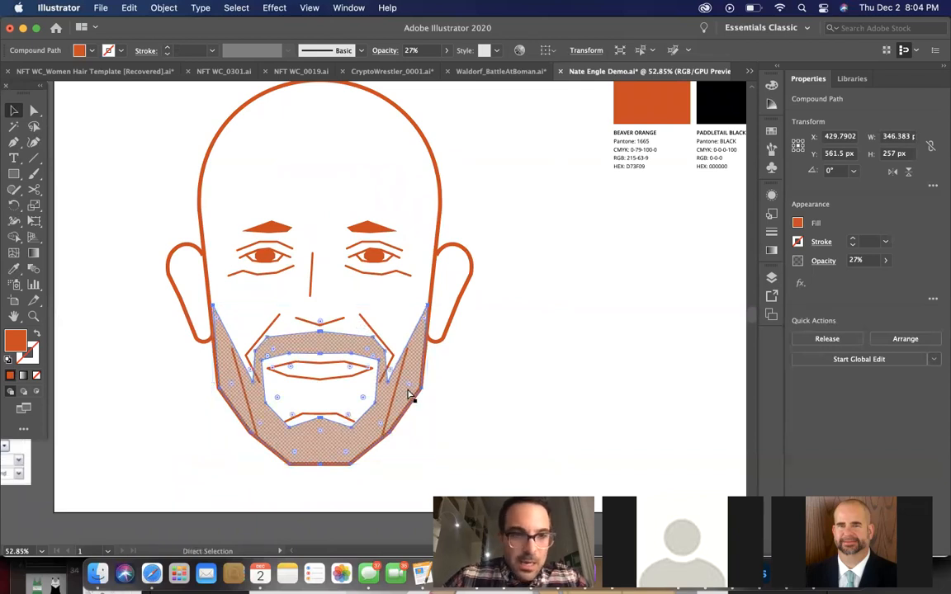
# Get past the stacked beard shapes to the right straight cheek line crossing the beard and delete that line
pyautogui.click(410, 396)
pyautogui.press('v')
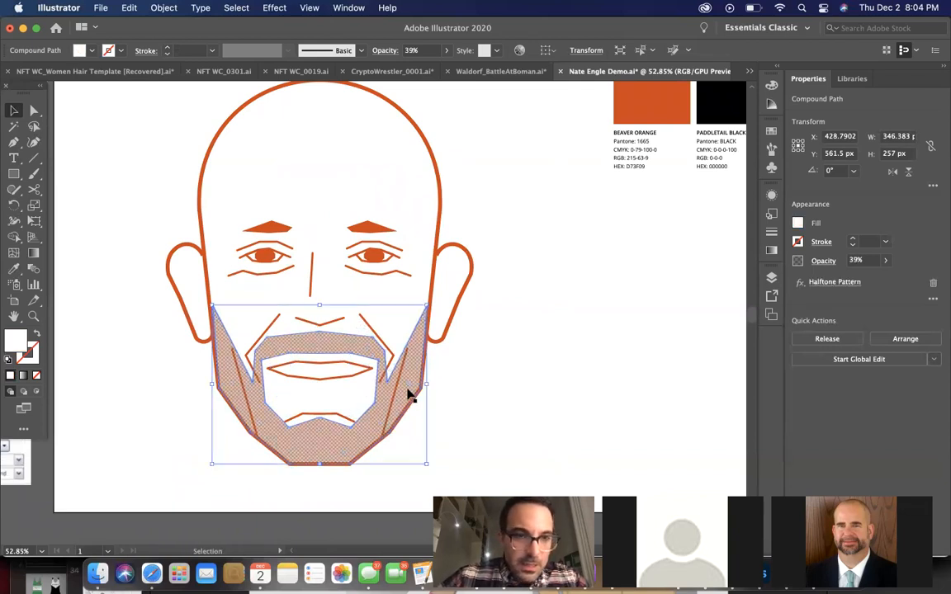
pyautogui.click(396, 395)
pyautogui.scroll(5, 396, 394)
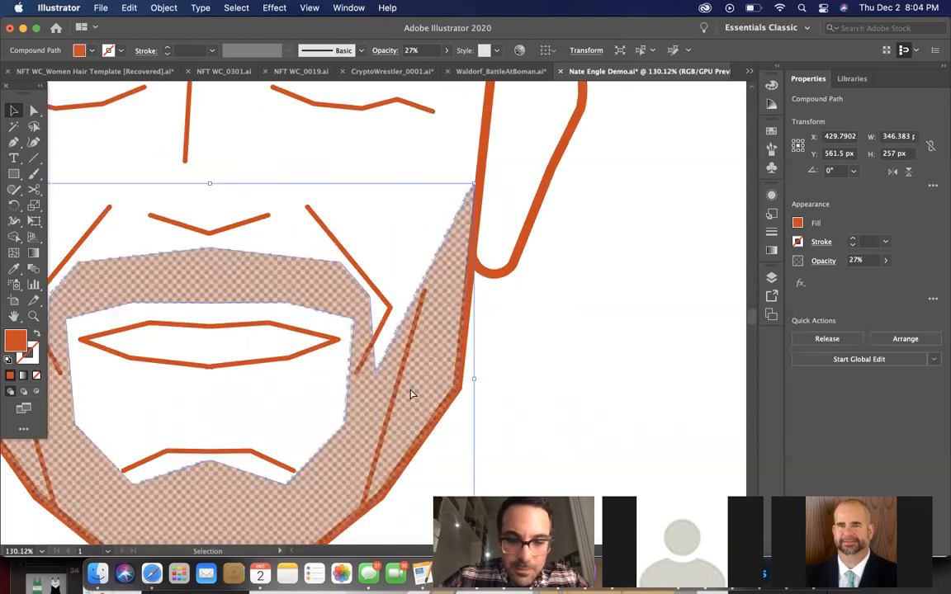
pyautogui.press('v')
pyautogui.click(410, 396)
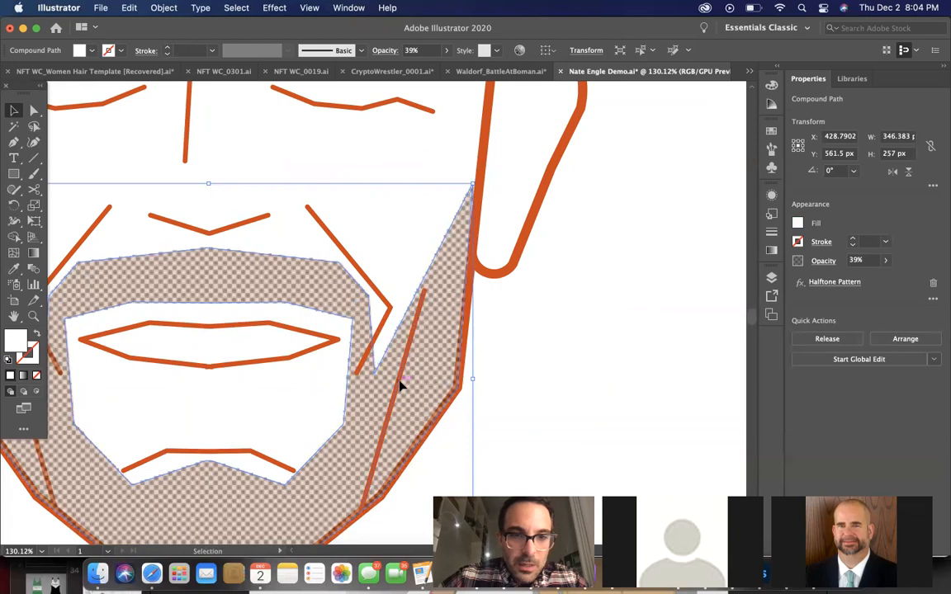
pyautogui.click(399, 385)
pyautogui.press('Delete')
pyautogui.hscroll(-4, 399, 385)
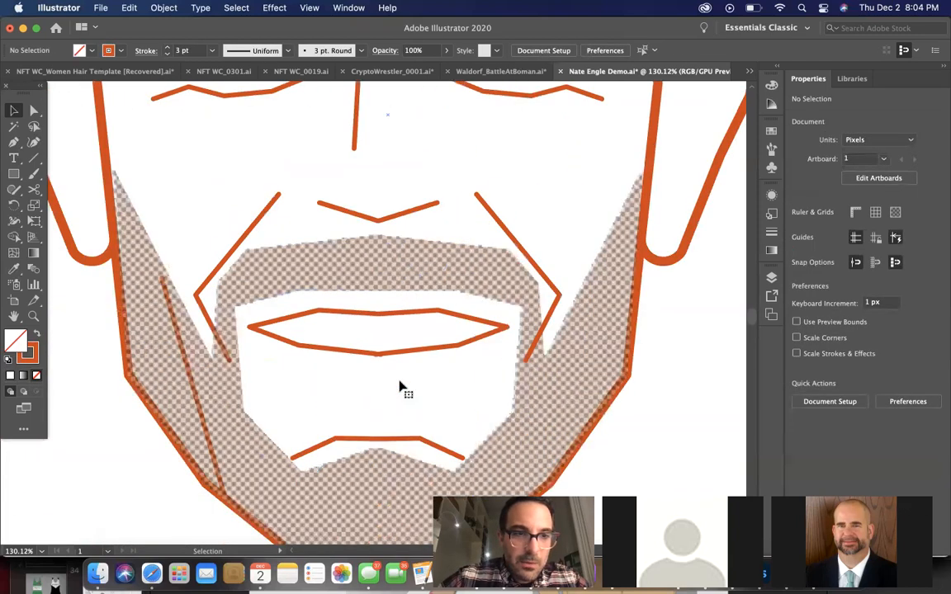
# Move the halftone beard and its orange fill behind the face outline and the left cheek line
pyautogui.click(226, 394)
pyautogui.press('a')
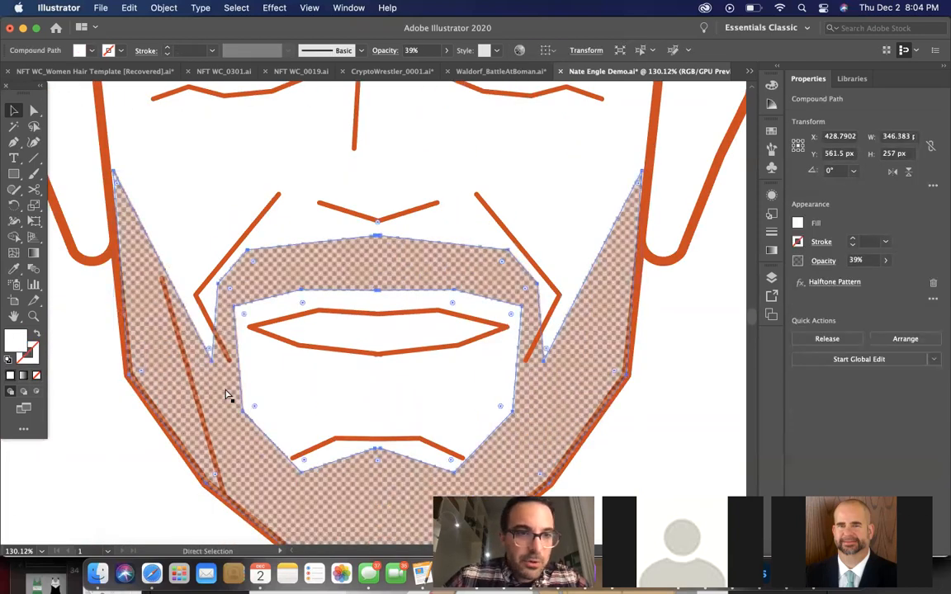
pyautogui.press('super')
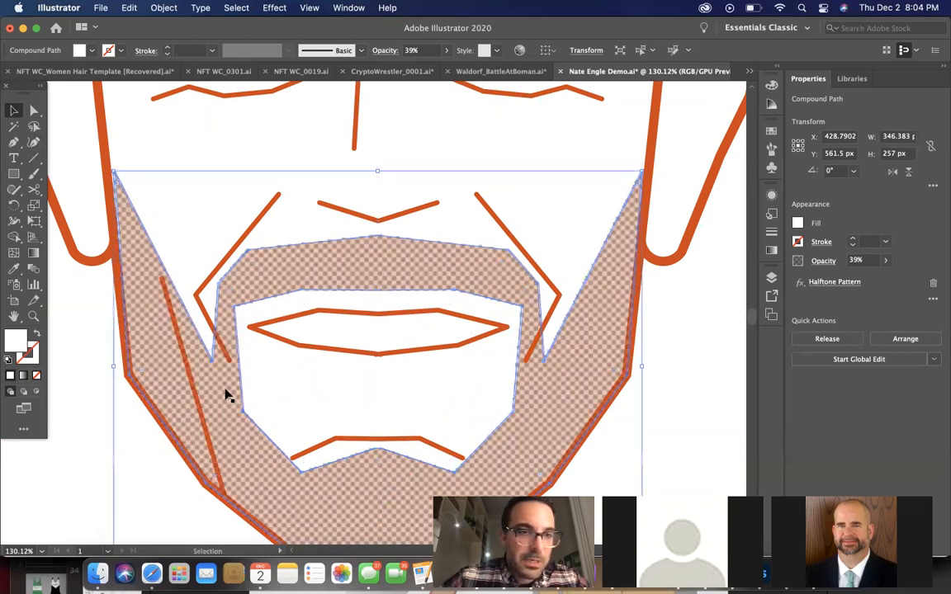
pyautogui.keyDown('super'); pyautogui.click(185, 375); pyautogui.keyUp('super')
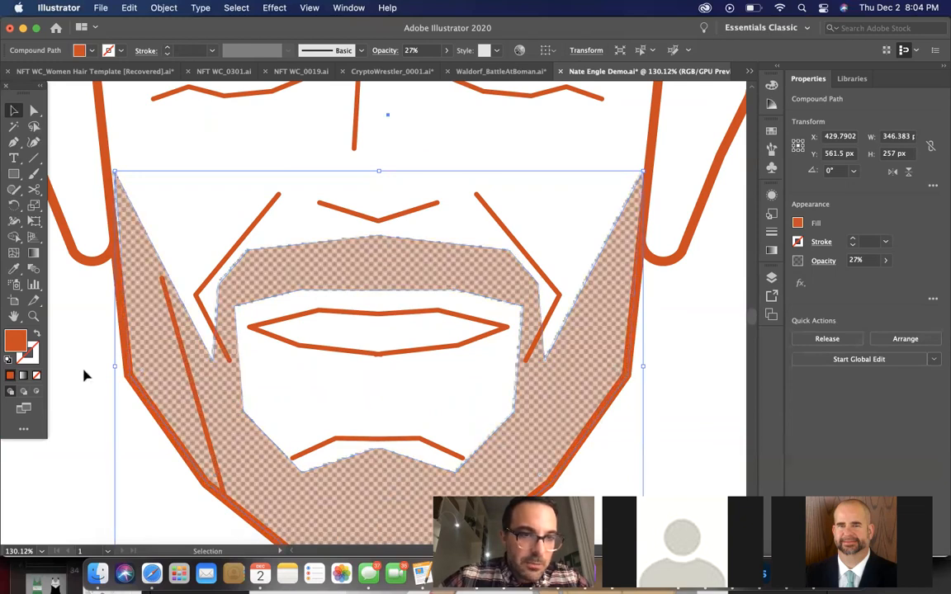
pyautogui.keyDown('super'); pyautogui.click(190, 363); pyautogui.keyUp('super')
pyautogui.keyDown('super'); pyautogui.click(187, 365); pyautogui.keyUp('super')
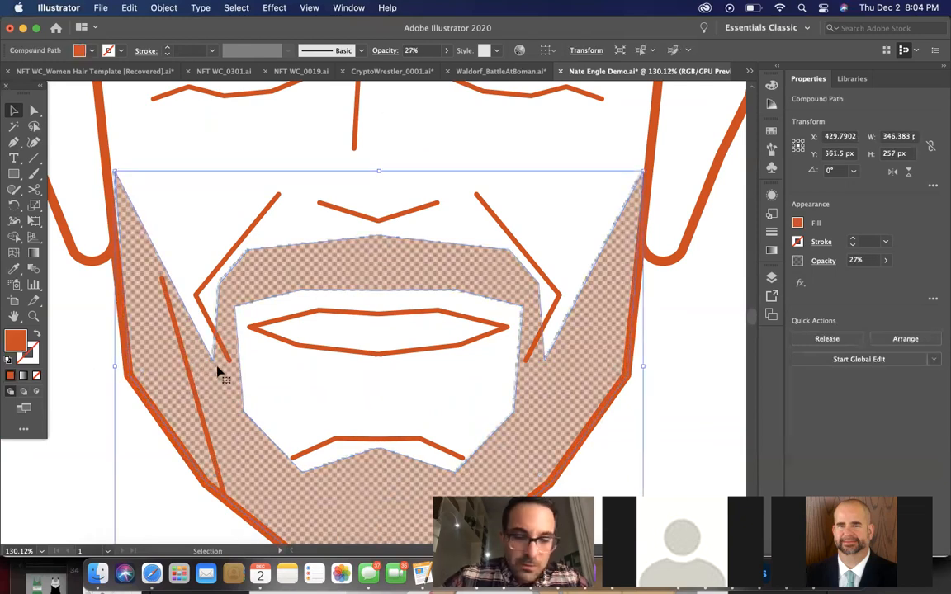
pyautogui.keyDown('super'); pyautogui.click(206, 375); pyautogui.keyUp('super')
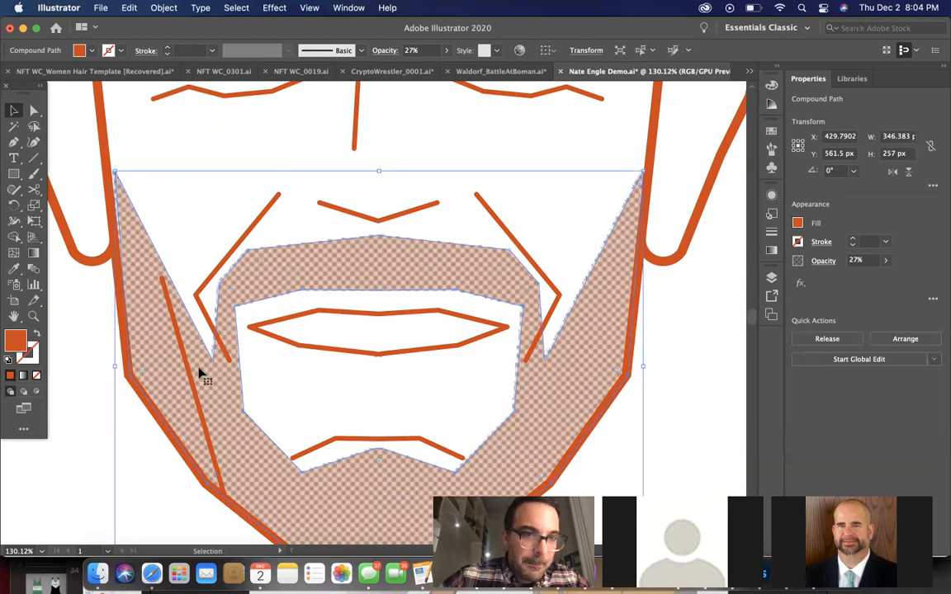
pyautogui.keyDown('super'); pyautogui.click(211, 380); pyautogui.keyUp('super')
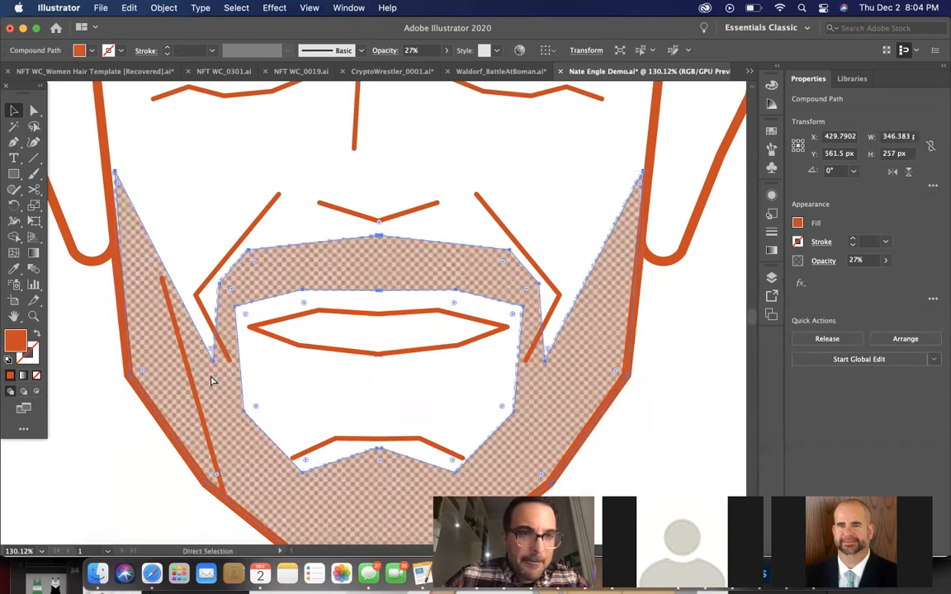
pyautogui.keyDown('super'); pyautogui.click(207, 378); pyautogui.keyUp('super')
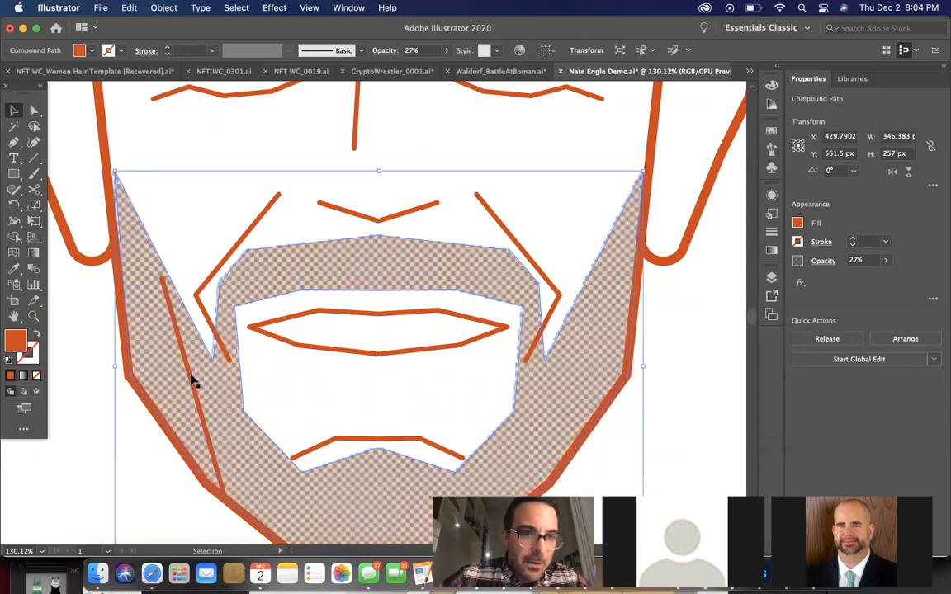
# Delete the straight cheek line crossing the left side of the beard and clear the selection
pyautogui.keyDown('super'); pyautogui.click(191, 379); pyautogui.keyUp('super')
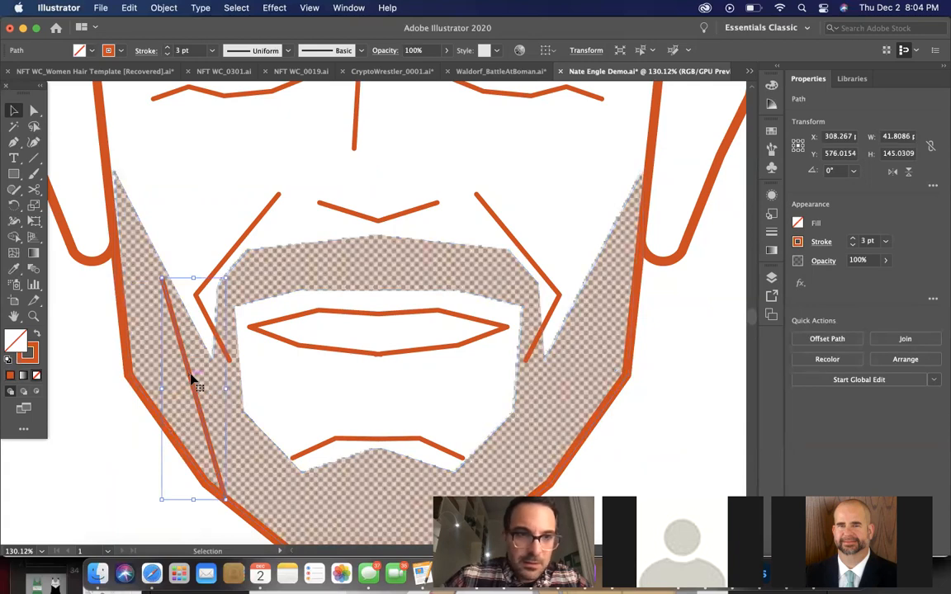
pyautogui.press('Delete')
pyautogui.click(192, 380)
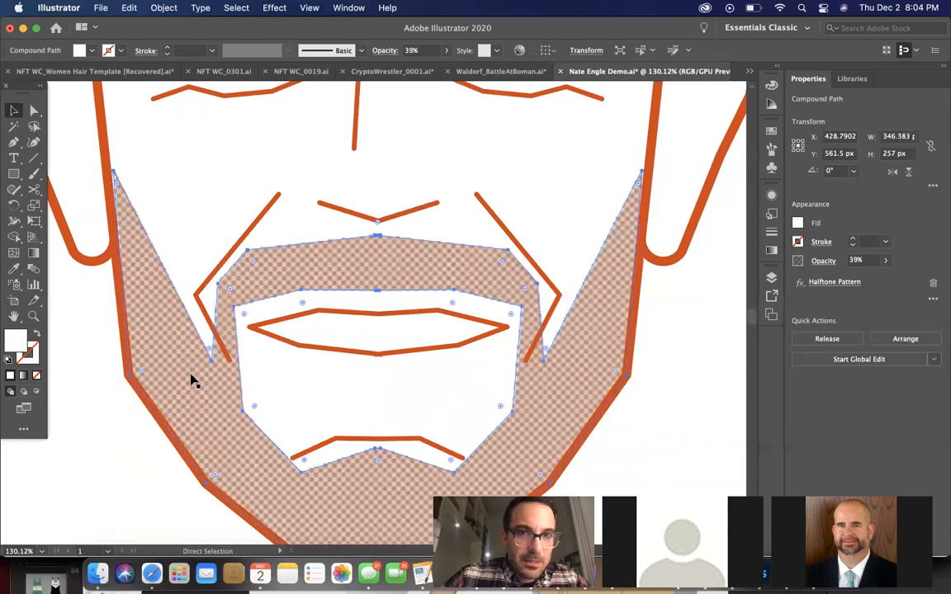
pyautogui.scroll(-5, 245, 393)
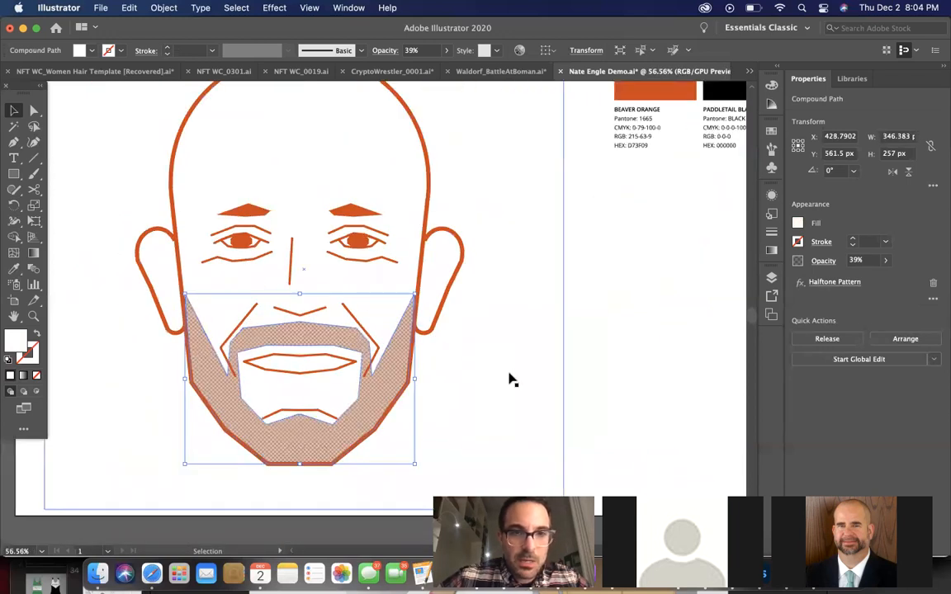
pyautogui.click(646, 370)
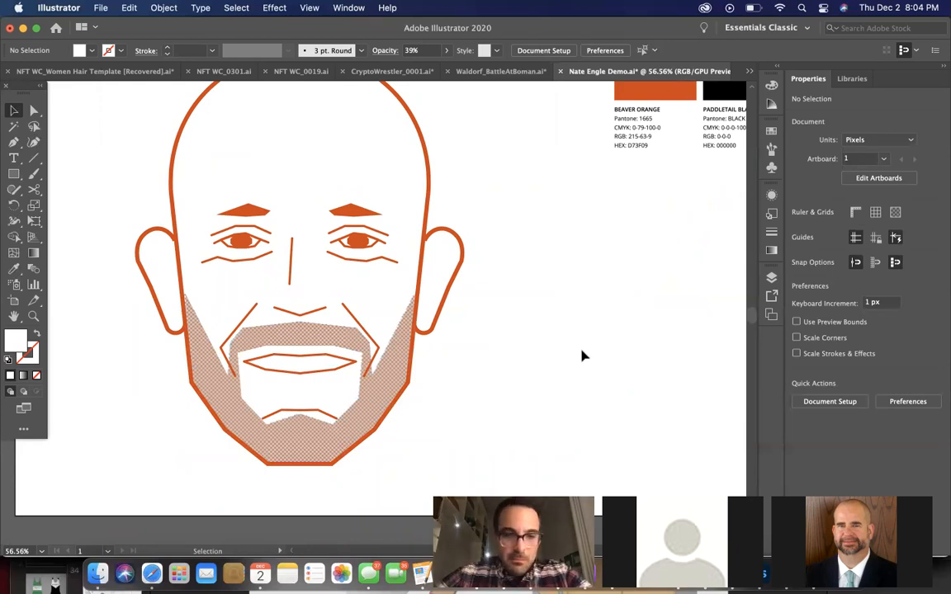
# Shorten the line under the left eye by removing its outermost anchor point with the Curvature tool
pyautogui.scroll(4, 373, 282)
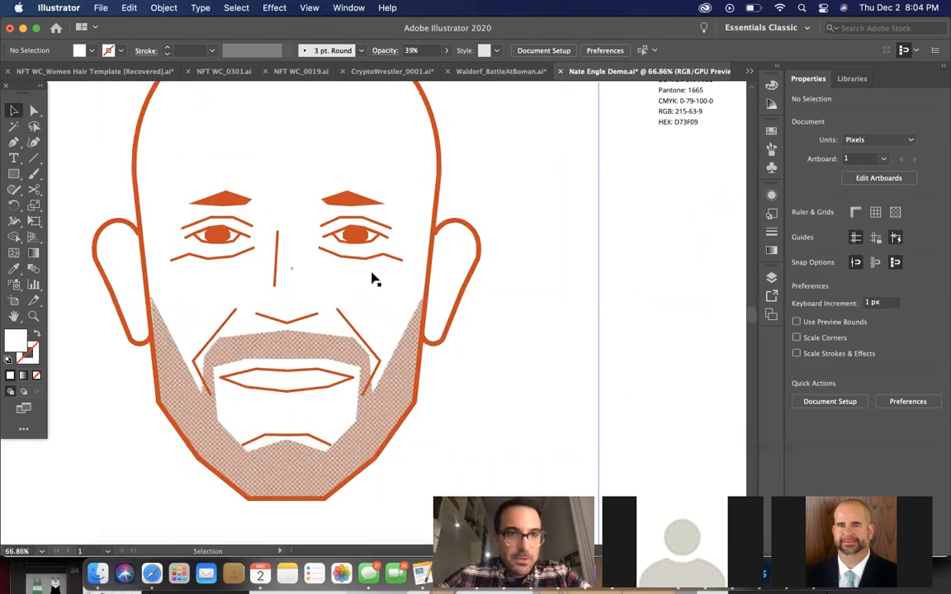
pyautogui.hscroll(-3, 375, 282)
pyautogui.scroll(1, 376, 282)
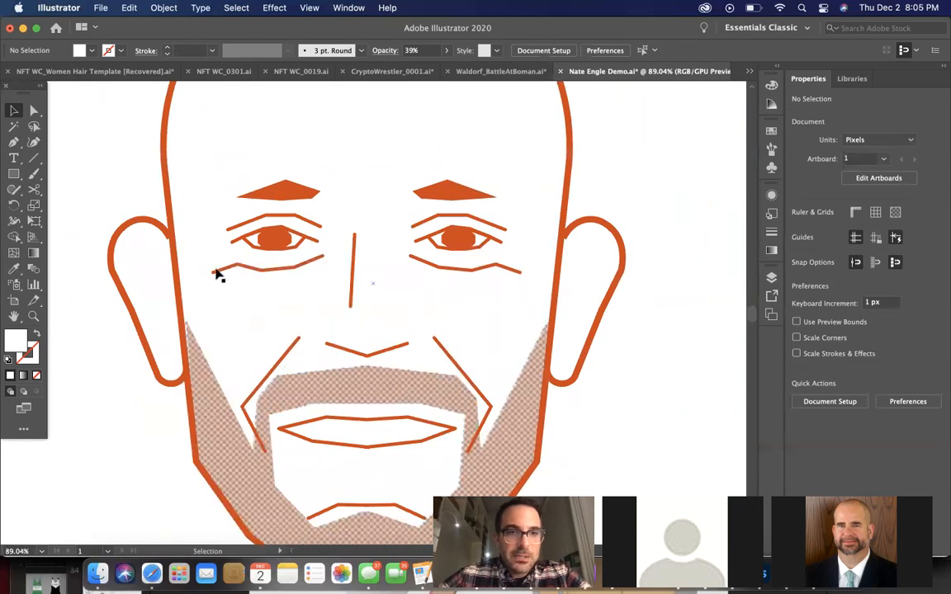
pyautogui.click(255, 269)
pyautogui.scroll(3, 255, 270)
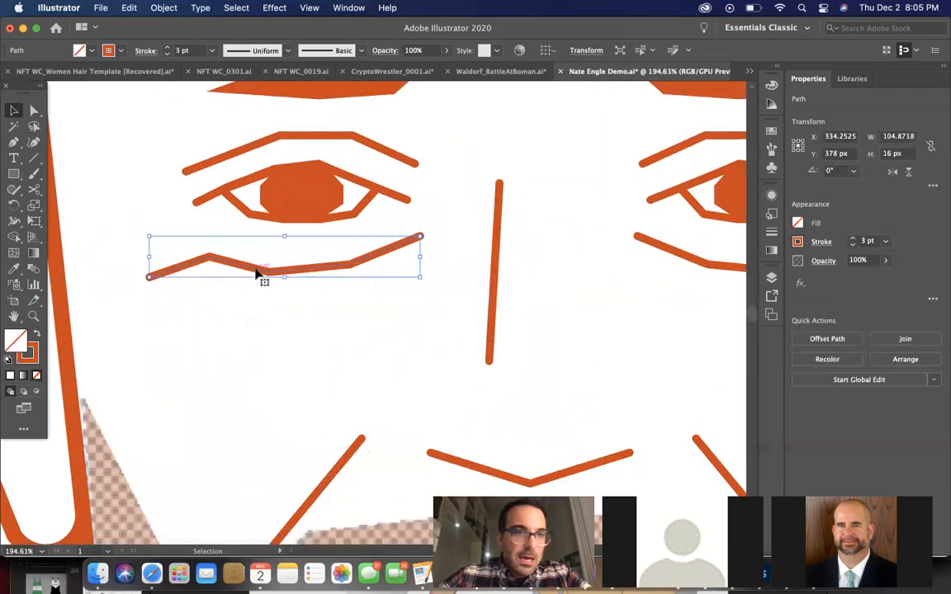
pyautogui.click(34, 142)
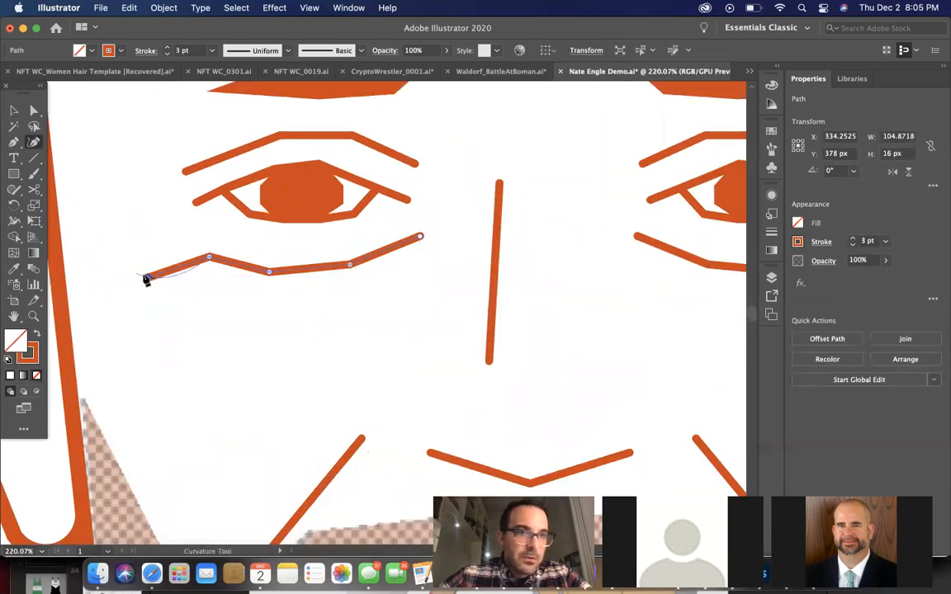
pyautogui.click(148, 278)
pyautogui.press('Delete')
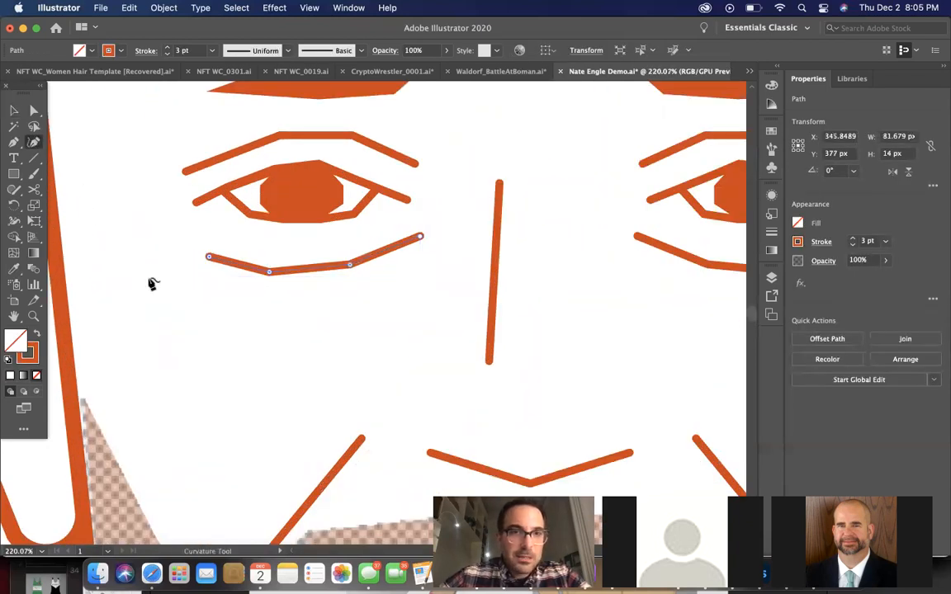
# Remove the outermost anchor point of the line under the right eye to match the left one
pyautogui.scroll(-3, 151, 283)
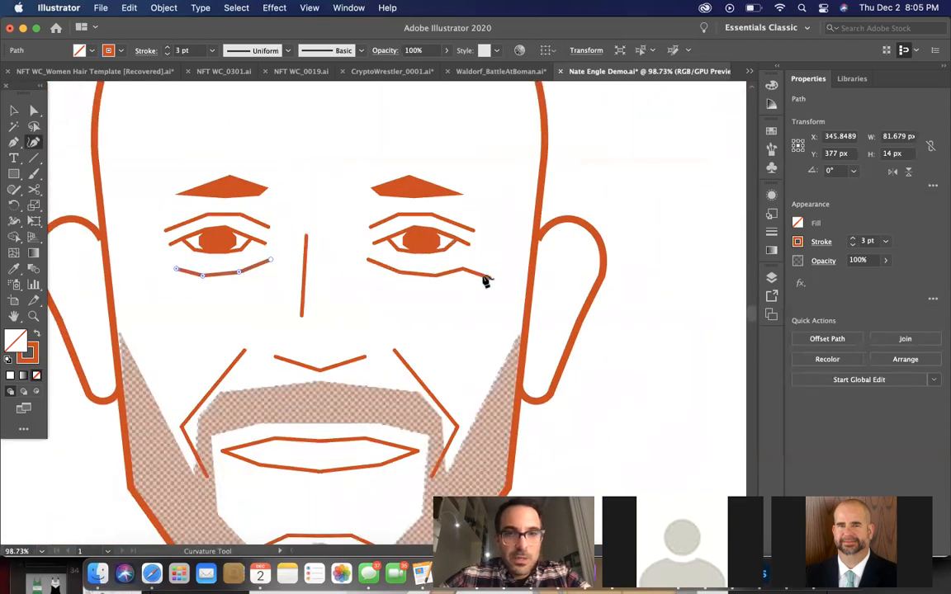
pyautogui.click(486, 281)
pyautogui.scroll(2, 487, 280)
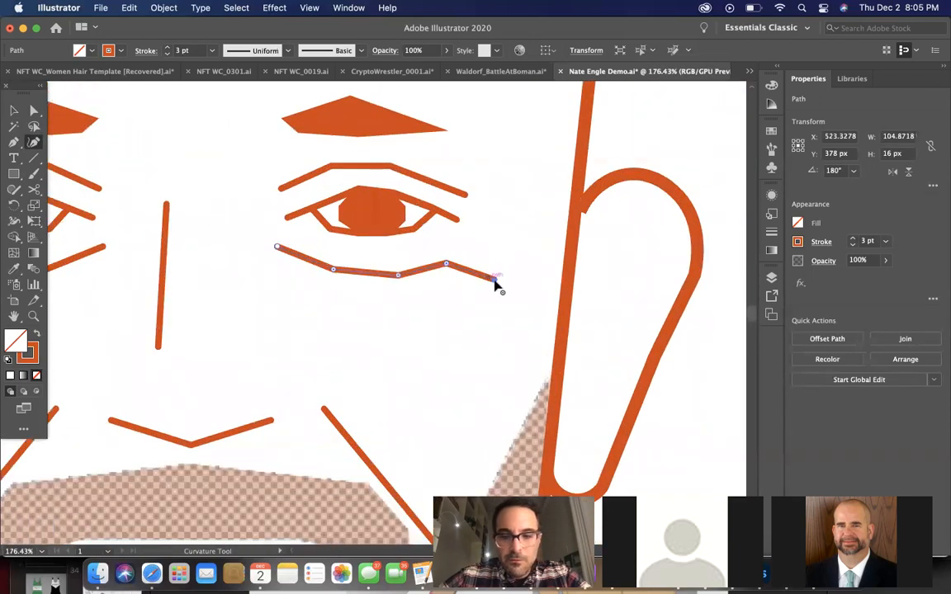
pyautogui.click(495, 279)
pyautogui.press('Delete')
pyautogui.scroll(-5, 496, 287)
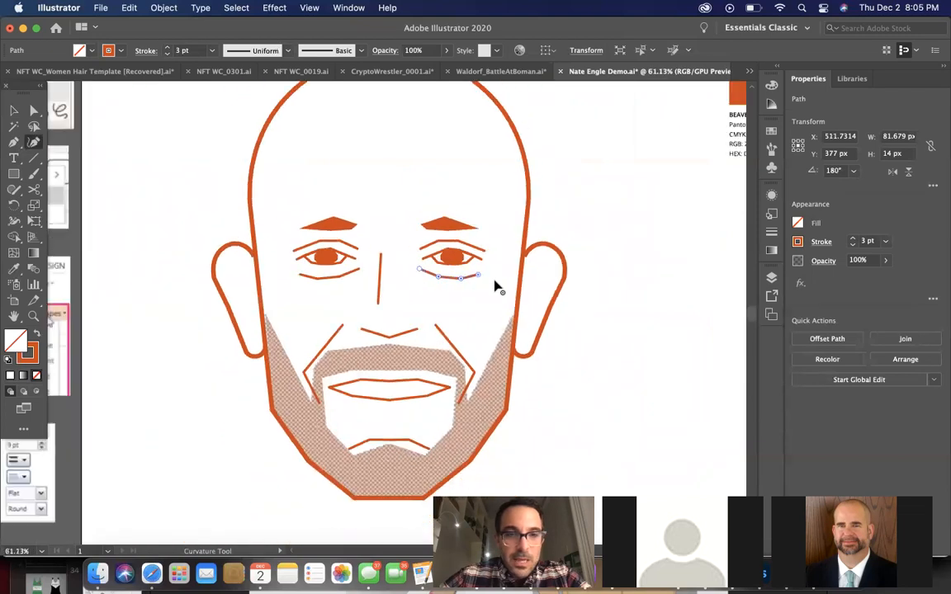
# Send the white background rectangle behind the portrait photo to reveal the photo under the orange tracing
pyautogui.press('v')
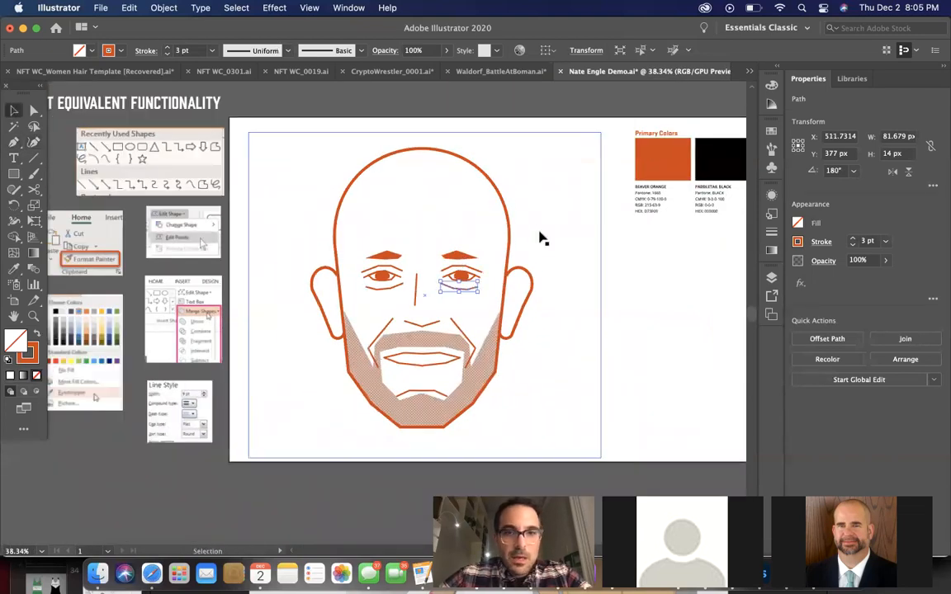
pyautogui.click(627, 305)
pyautogui.scroll(2, 627, 306)
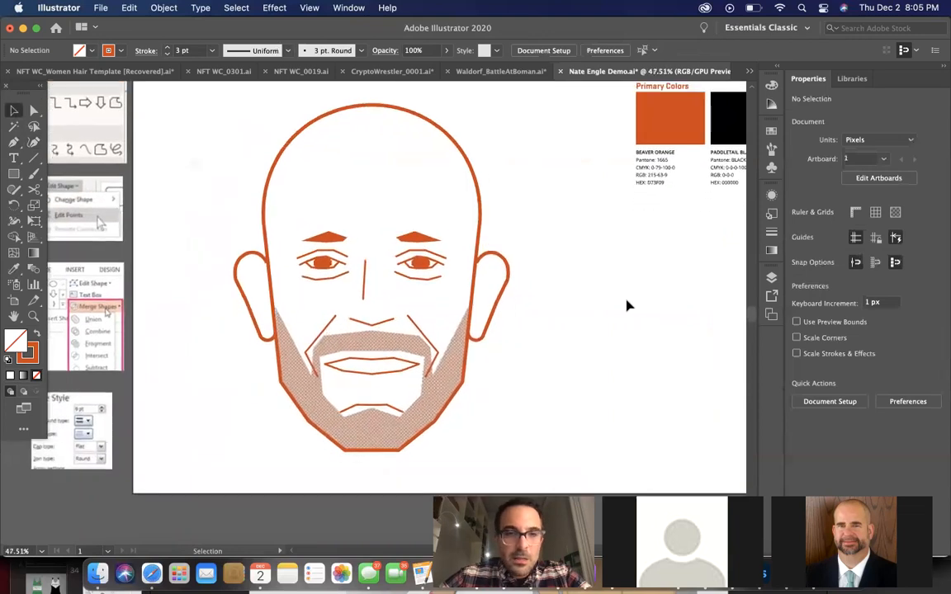
pyautogui.click(547, 347)
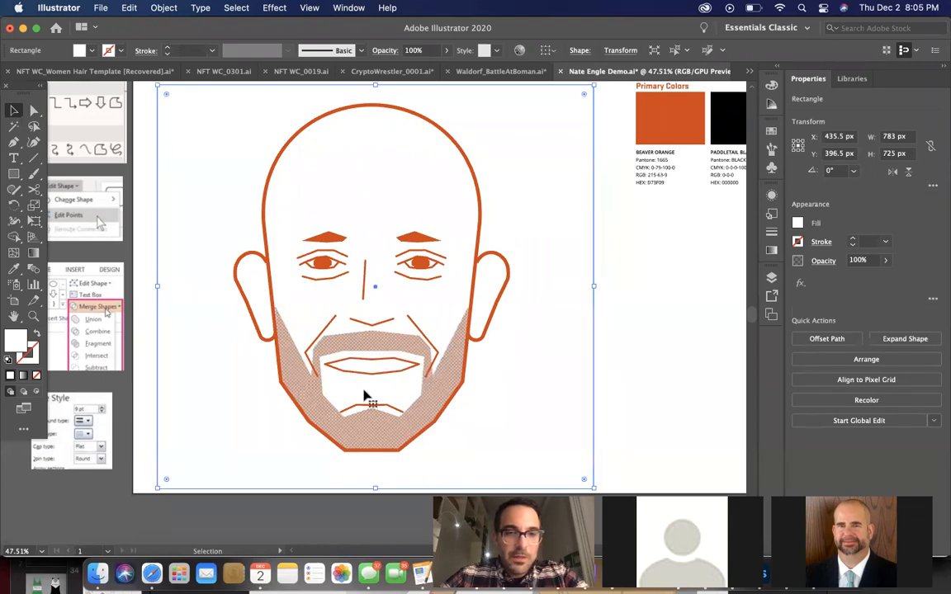
pyautogui.scroll(1, 388, 394)
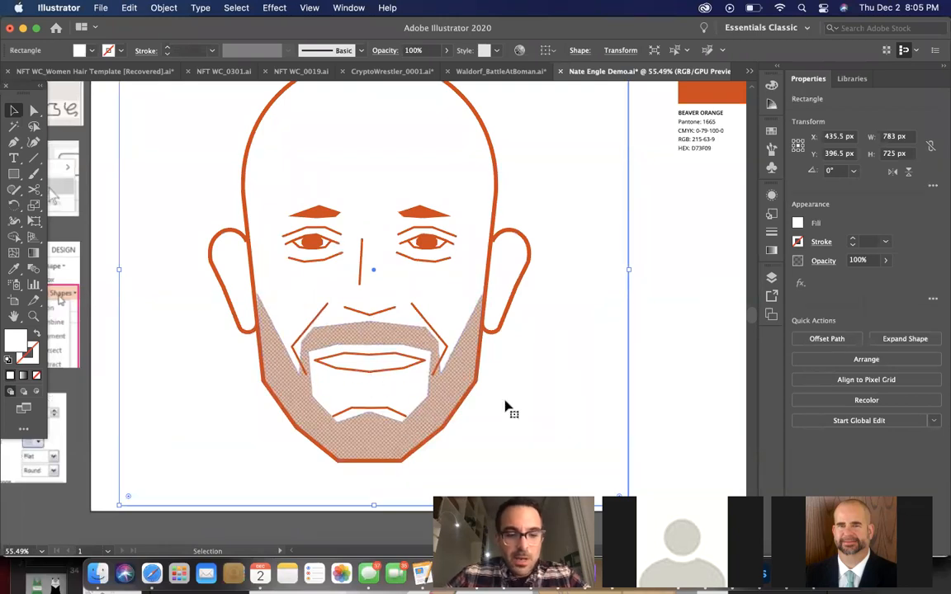
pyautogui.press('super+[')
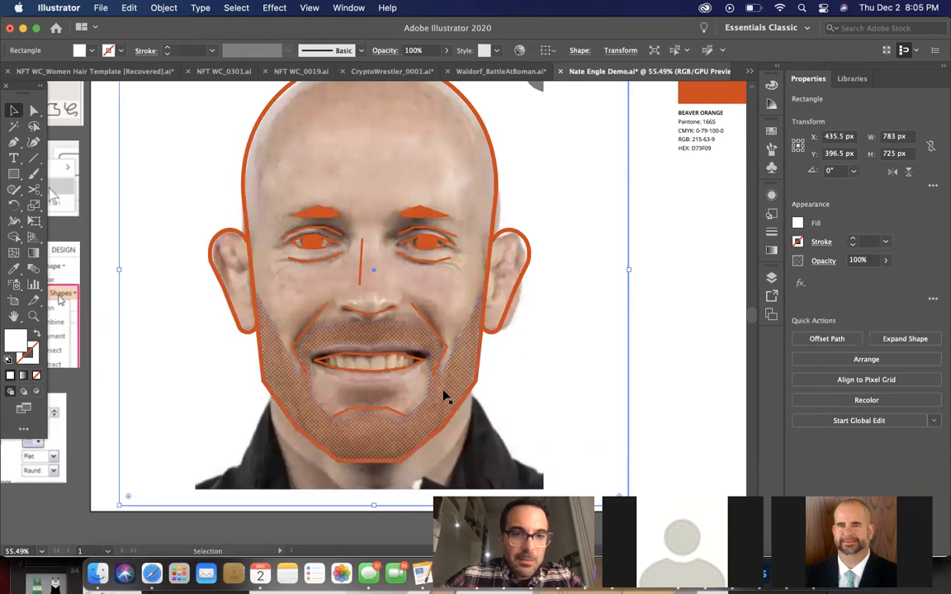
# Trace the soul patch below the mouth as a closed white trapezoid about 86 by 25 px with the Pen tool
pyautogui.scroll(4, 445, 396)
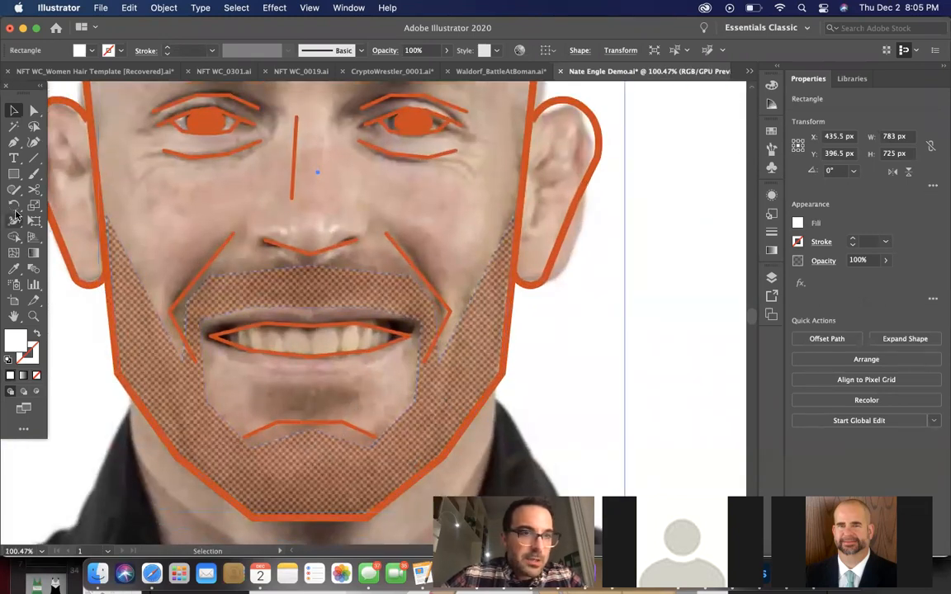
pyautogui.click(14, 142)
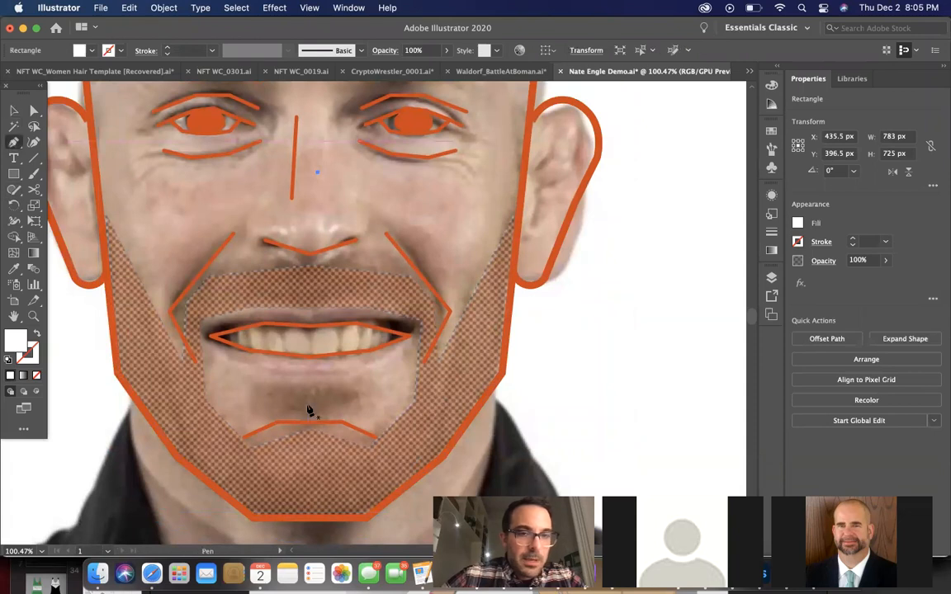
pyautogui.click(260, 385)
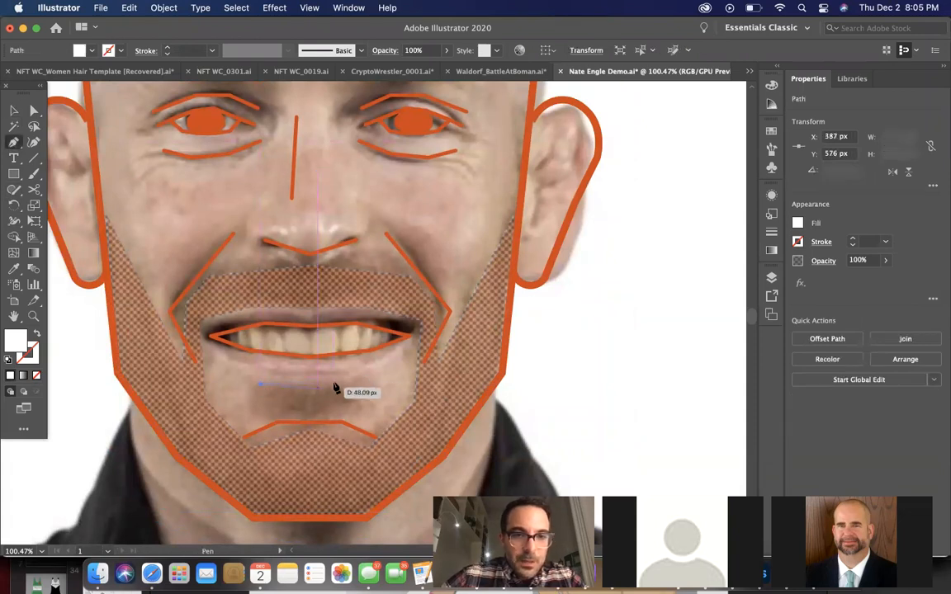
pyautogui.click(363, 386)
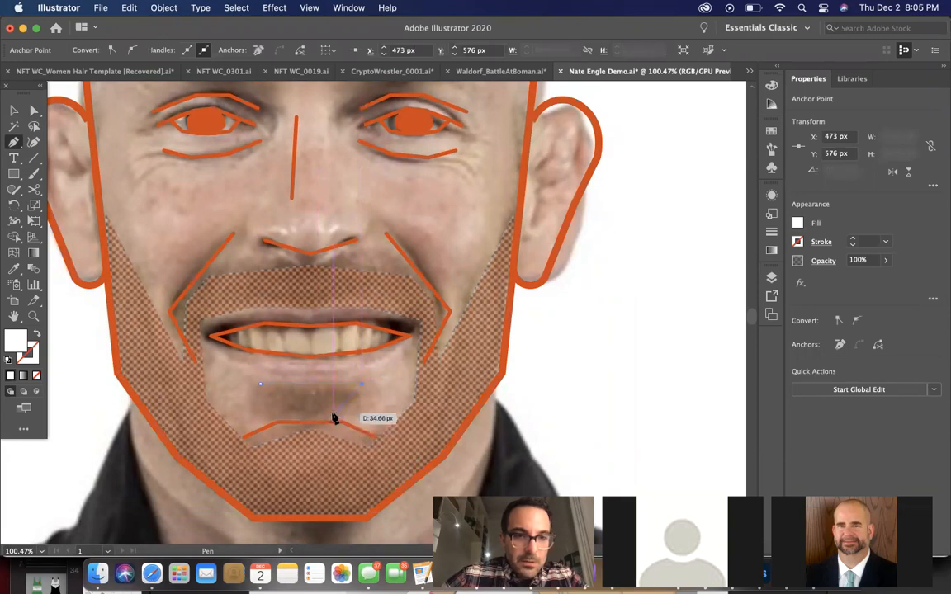
pyautogui.click(333, 416)
pyautogui.click(277, 413)
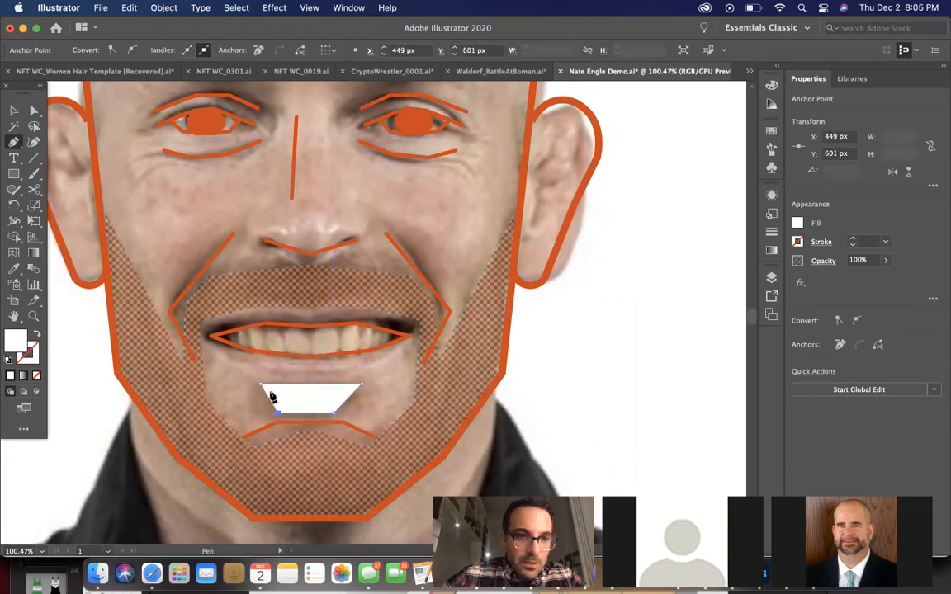
pyautogui.click(263, 386)
# Clear the selection and send the portrait photo to the back, behind the white background rectangle
pyautogui.scroll(-5, 264, 386)
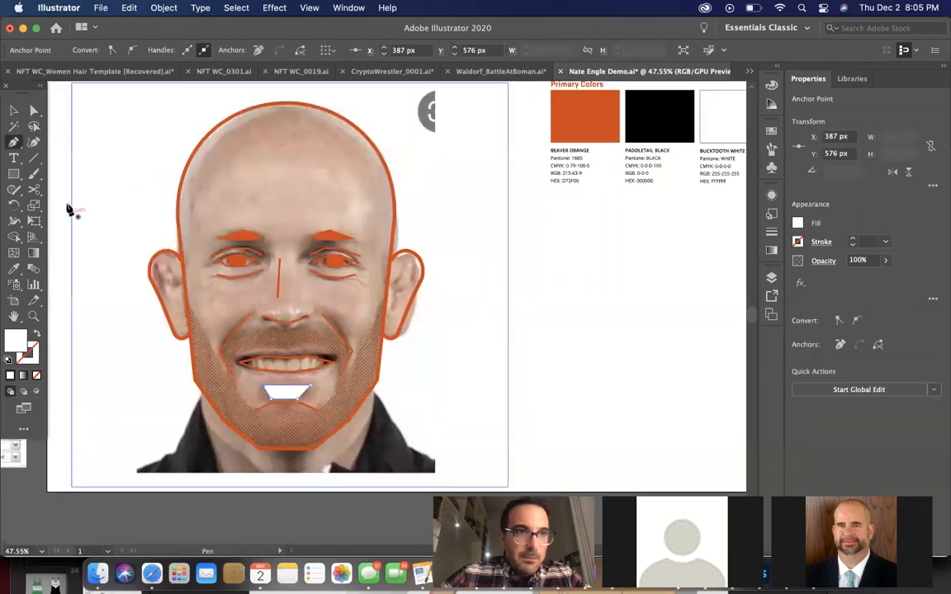
pyautogui.click(13, 110)
pyautogui.click(539, 315)
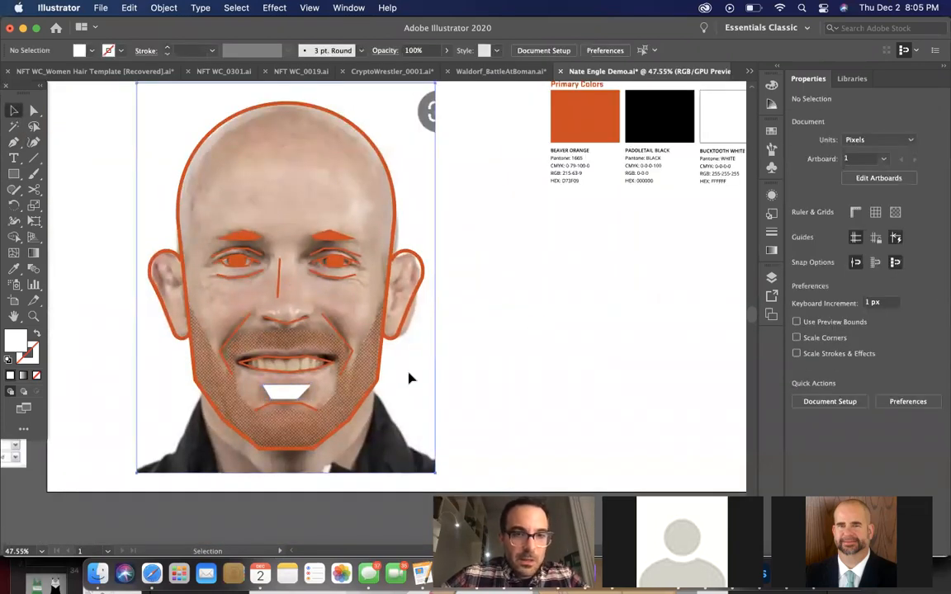
pyautogui.click(411, 376)
pyautogui.press('shift+super+bracketleft')
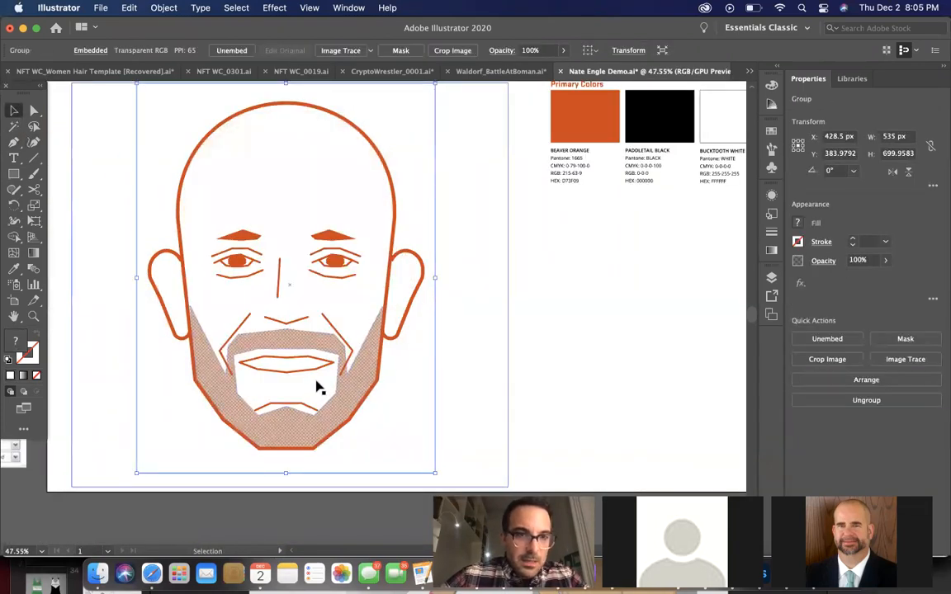
# Stretch the soul patch trapezoid upward from its upper edge to a height of about 35 px
pyautogui.click(304, 384)
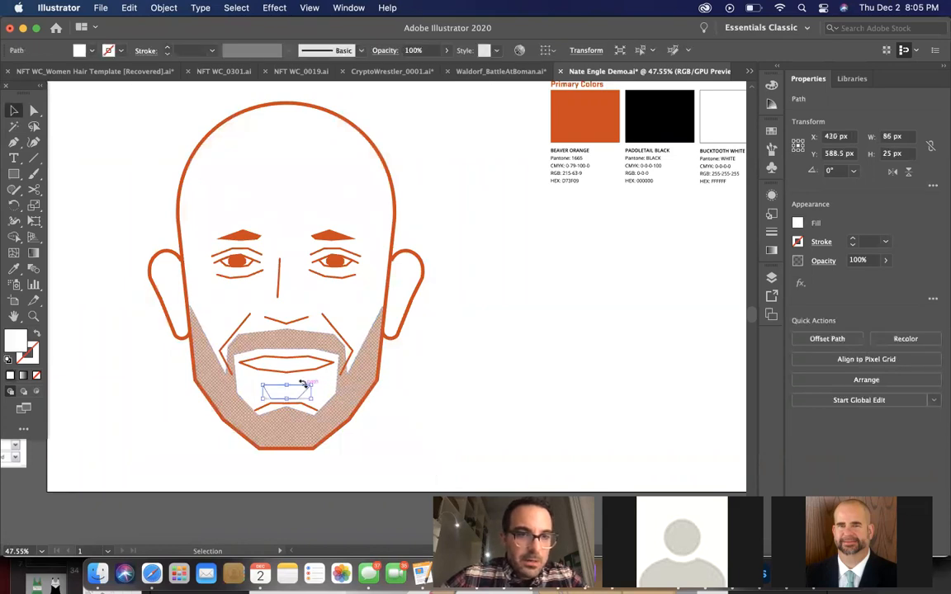
pyautogui.scroll(3, 303, 385)
pyautogui.moveTo(275, 386); pyautogui.dragTo(272, 380)
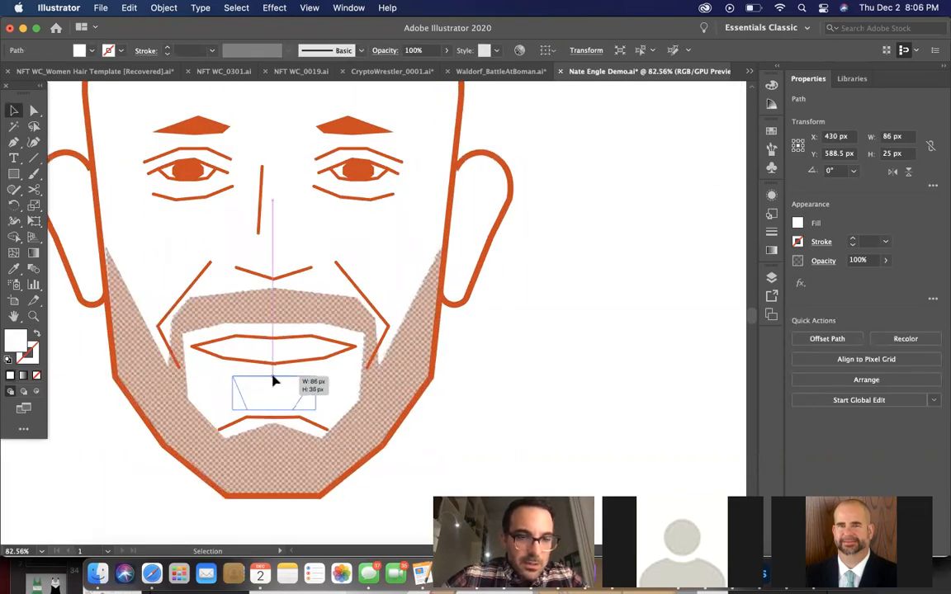
pyautogui.scroll(-1, 391, 402)
pyautogui.scroll(-1, 390, 402)
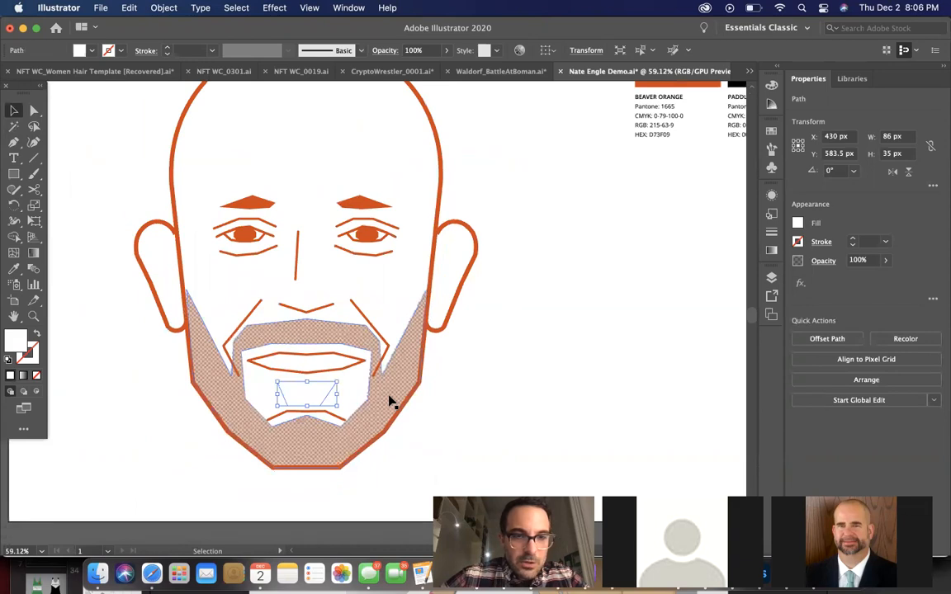
pyautogui.scroll(4, 382, 399)
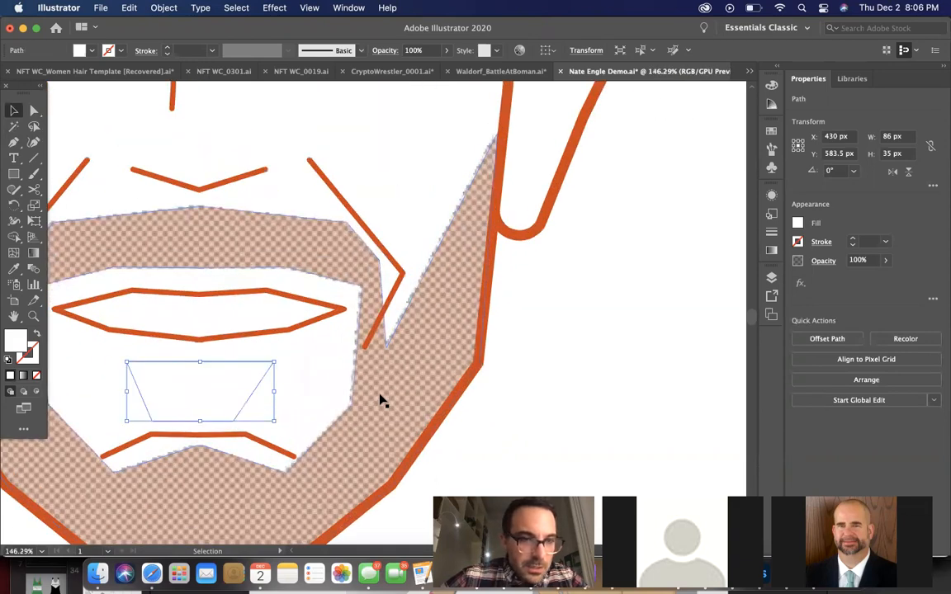
# Shift the trapezoid's lower-right corner slightly outward with the Curvature tool to even out its two sides
pyautogui.click(34, 142)
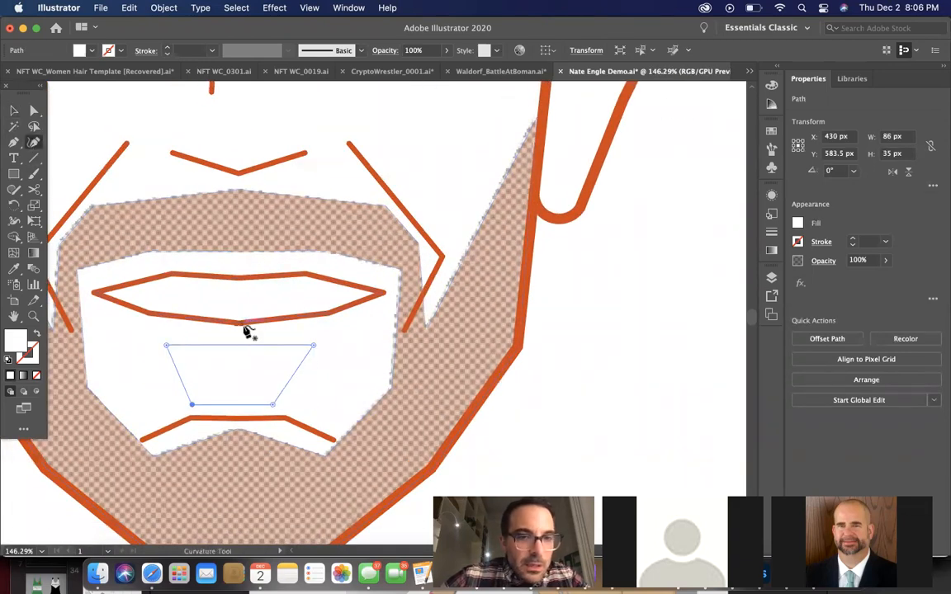
pyautogui.moveTo(274, 404); pyautogui.dragTo(279, 404)
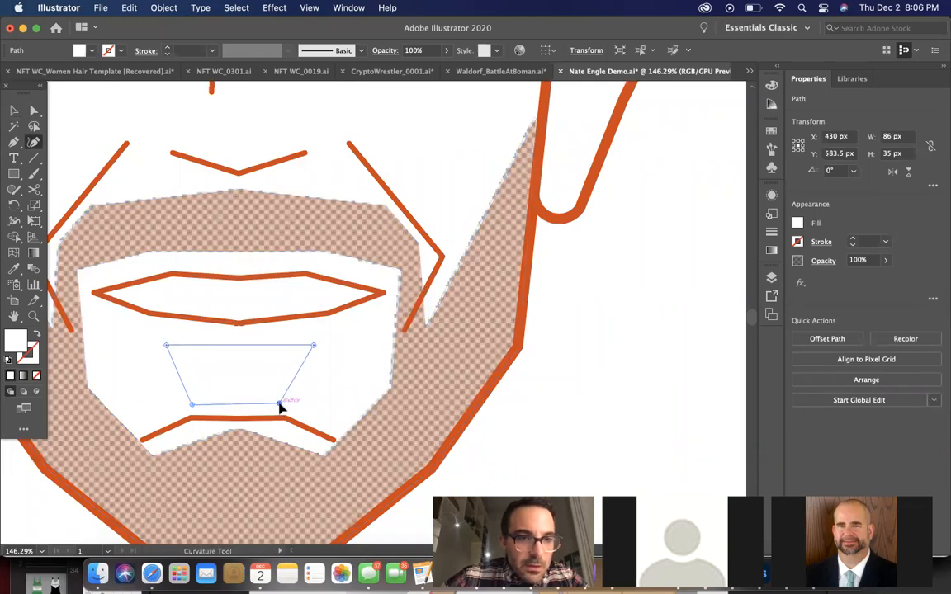
pyautogui.scroll(3, 279, 406)
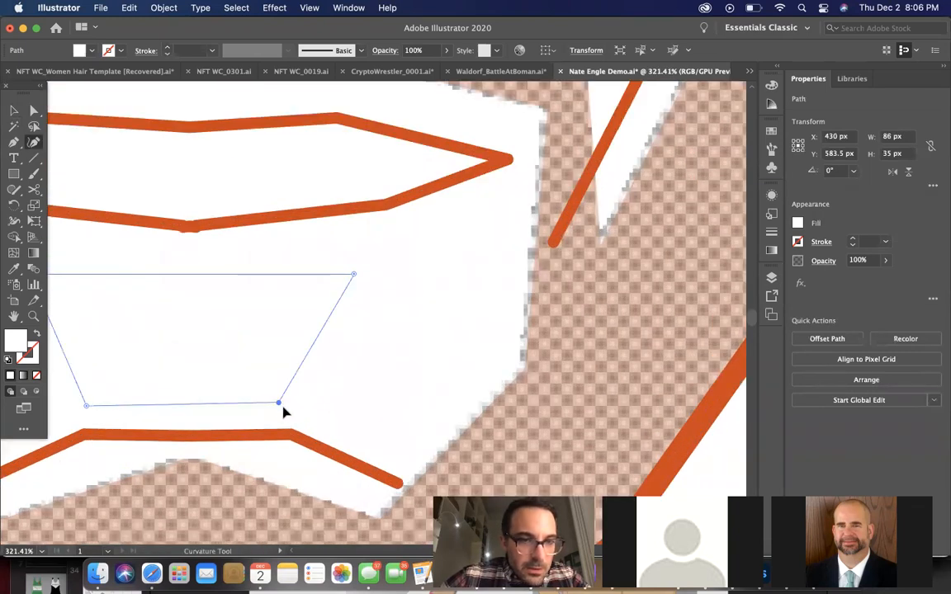
pyautogui.scroll(3, 282, 407)
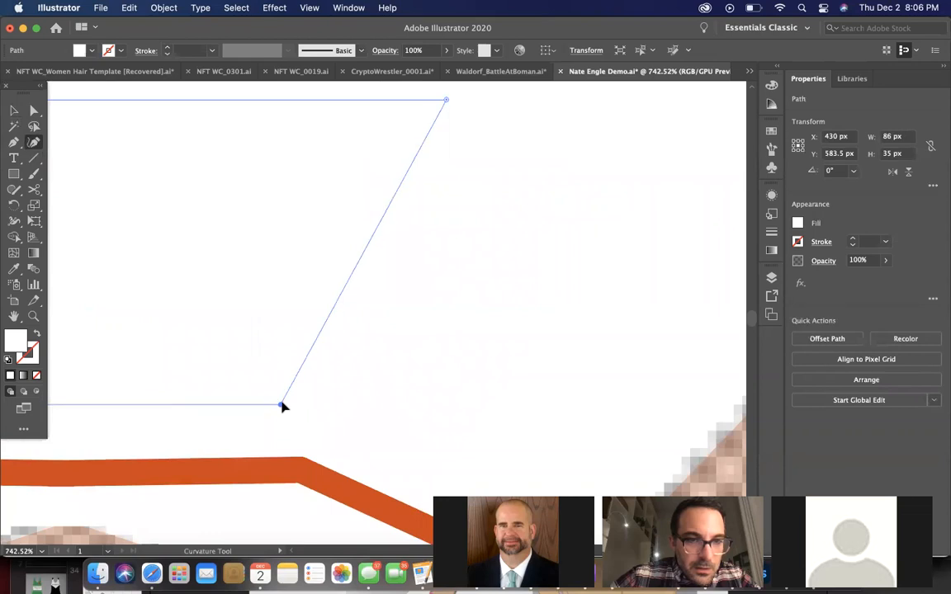
pyautogui.scroll(-4, 282, 407)
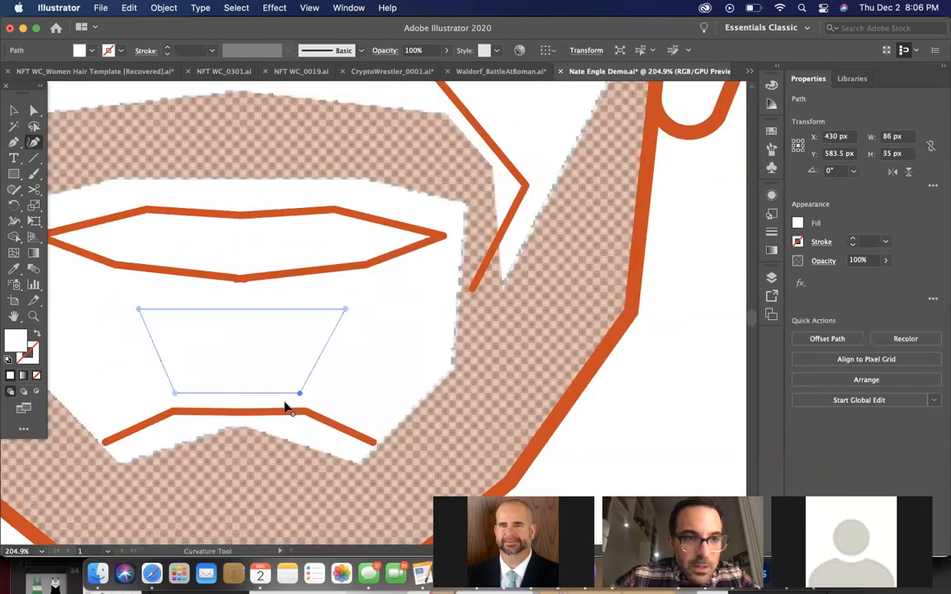
pyautogui.scroll(-4, 286, 405)
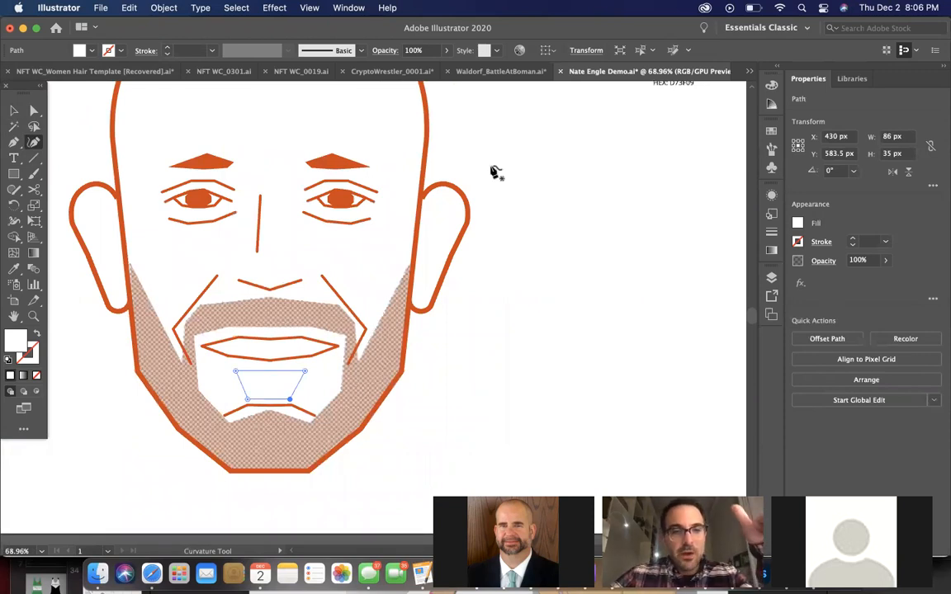
# Apply the Halftone Pattern effect to the soul patch with size 1, contrast 1 and Dot type, and lower its opacity to 45%
pyautogui.click(13, 111)
pyautogui.click(274, 7)
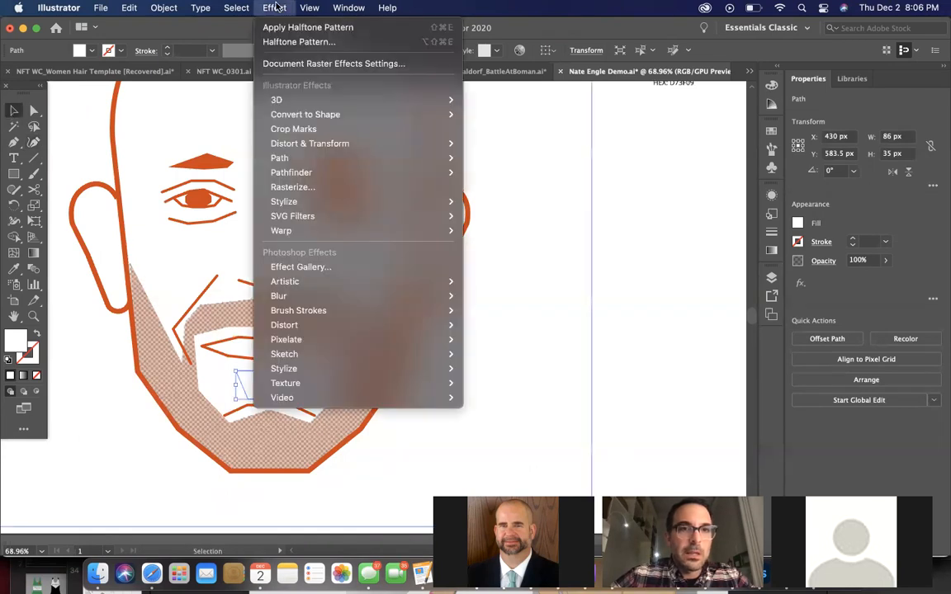
pyautogui.click(299, 40)
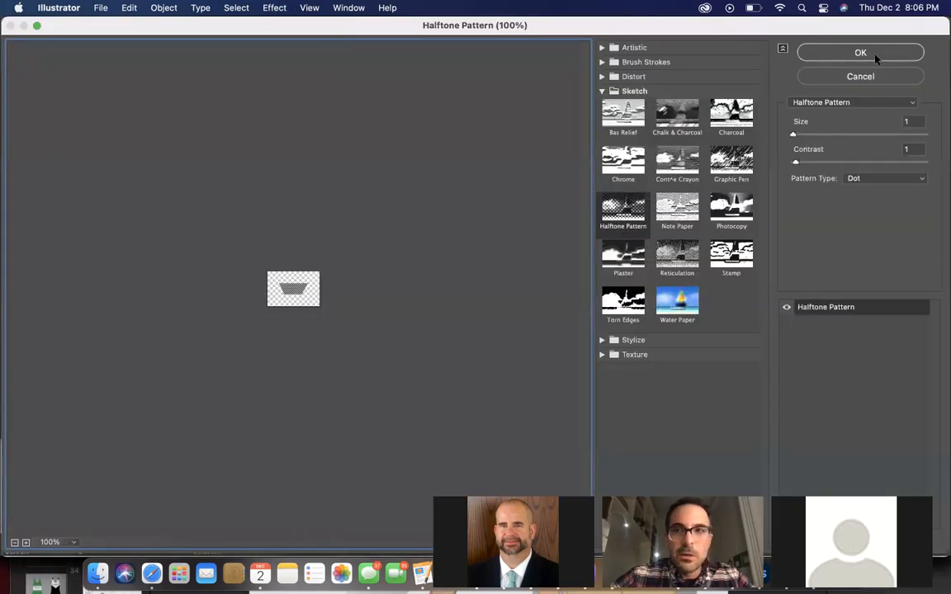
pyautogui.click(875, 56)
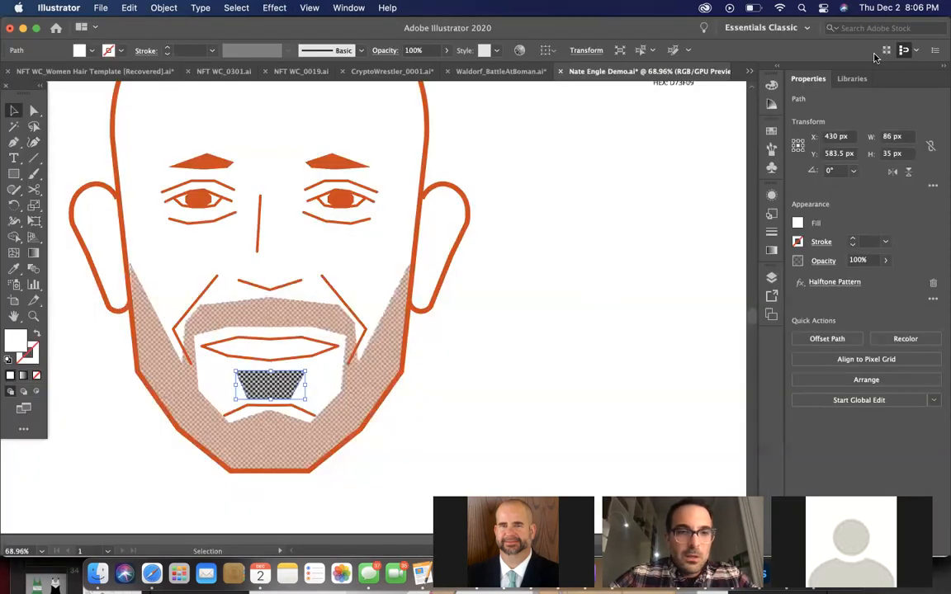
pyautogui.click(884, 260)
pyautogui.moveTo(882, 281); pyautogui.dragTo(857, 281)
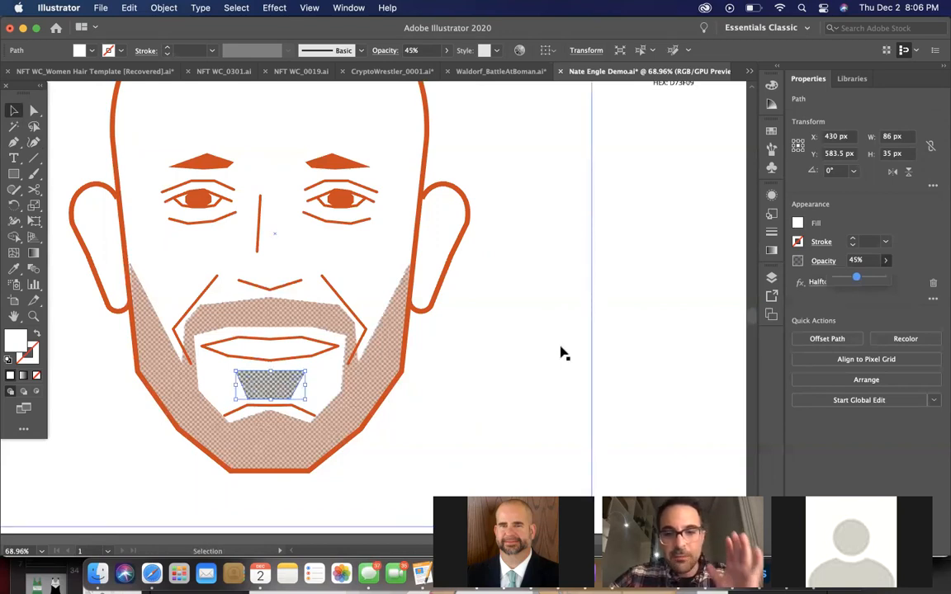
# Remove the Halftone Pattern effect from the soul patch's overlay shape and fill it with the eyebrow's orange using the Eyedropper
pyautogui.click(933, 284)
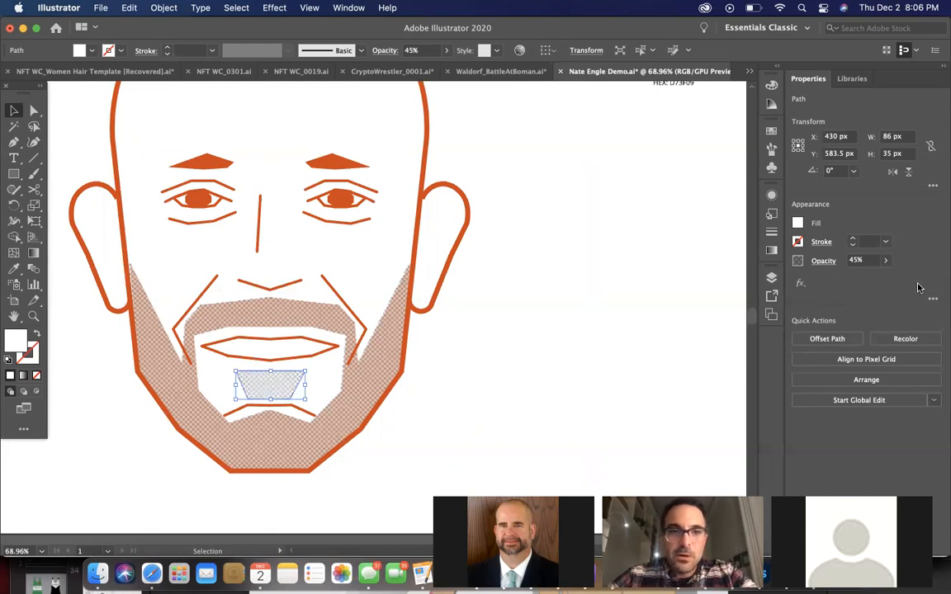
pyautogui.click(14, 267)
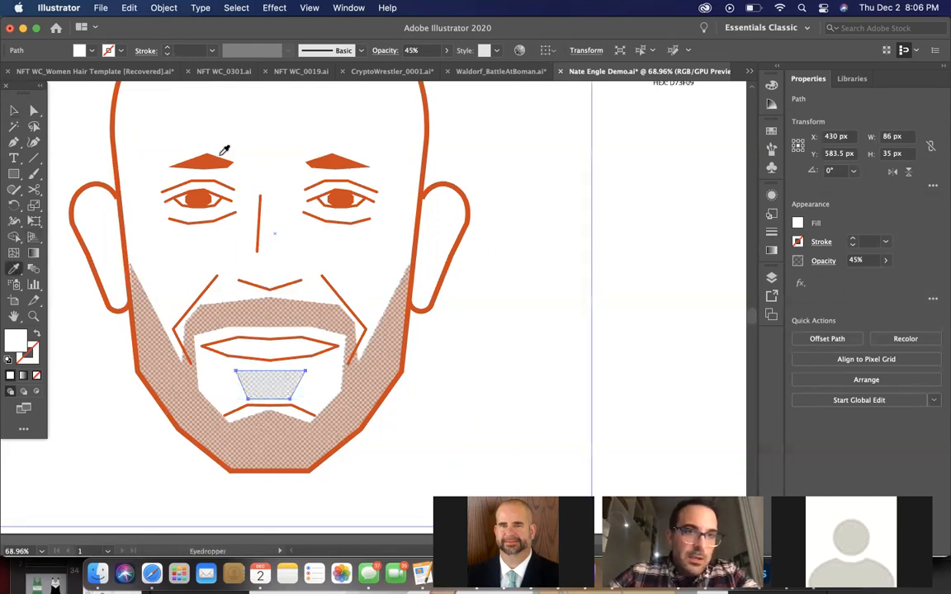
pyautogui.click(221, 156)
# Lower the orange soul patch overlay's opacity to 27% to match the beard's orange fill
pyautogui.click(885, 261)
pyautogui.moveTo(882, 278); pyautogui.dragTo(846, 281)
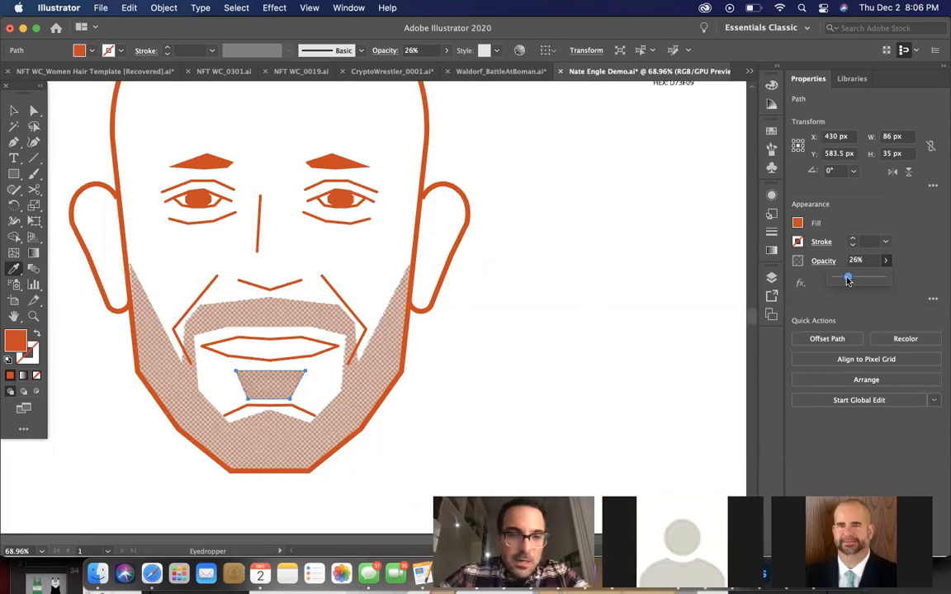
pyautogui.click(14, 110)
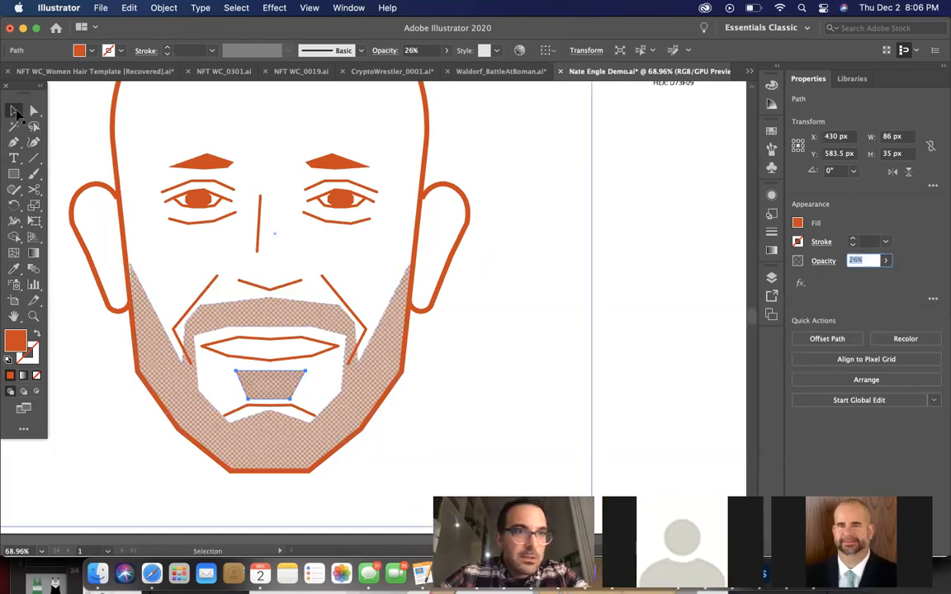
pyautogui.click(361, 364)
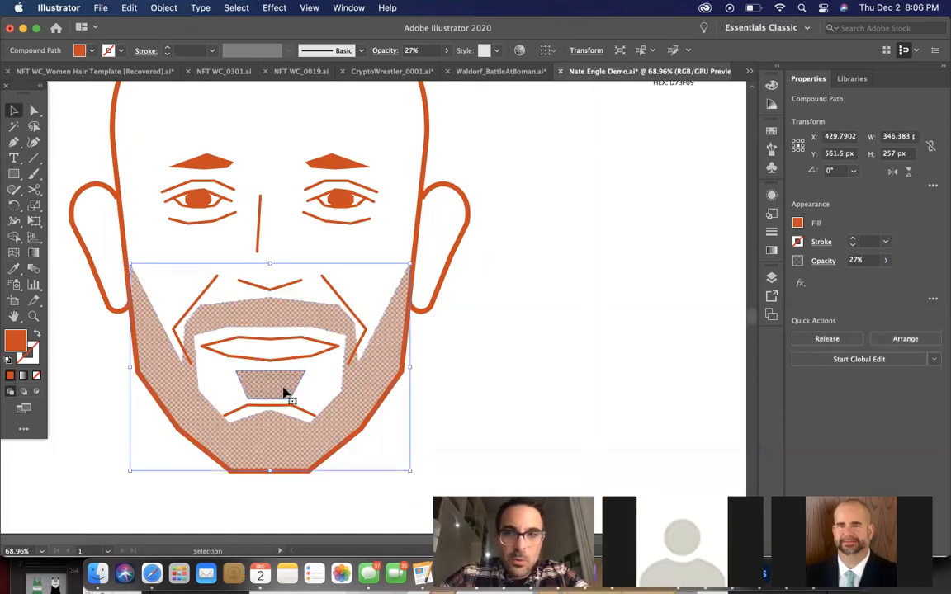
pyautogui.click(284, 394)
pyautogui.click(861, 260)
pyautogui.write('27')
pyautogui.press('Return')
# Send the white background rectangle to the back to bring the portrait photo into view, and clear the selection
pyautogui.click(546, 306)
pyautogui.press('super+shift+bracketleft')
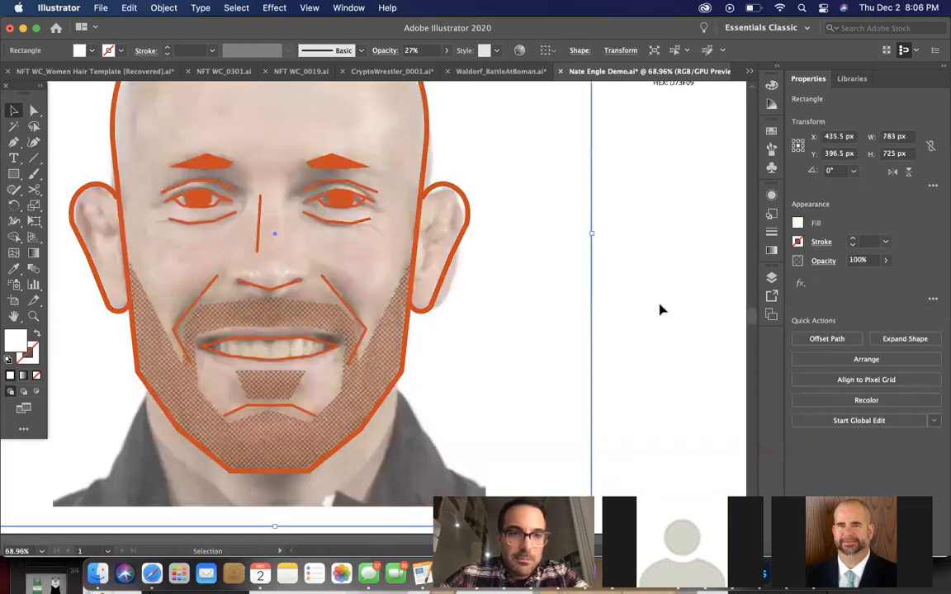
pyautogui.scroll(-4, 658, 310)
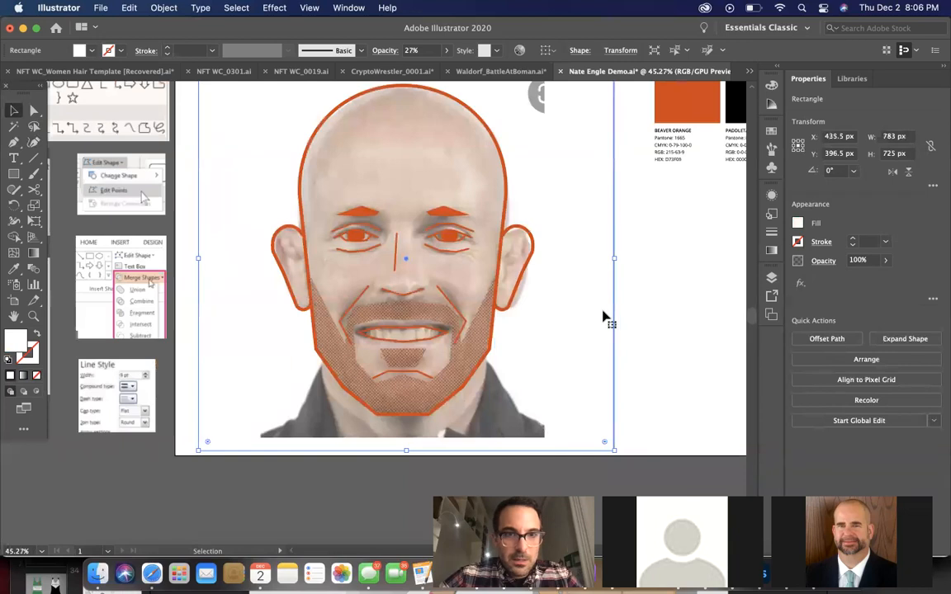
pyautogui.scroll(-1, 603, 320)
pyautogui.scroll(1, 602, 313)
pyautogui.click(640, 301)
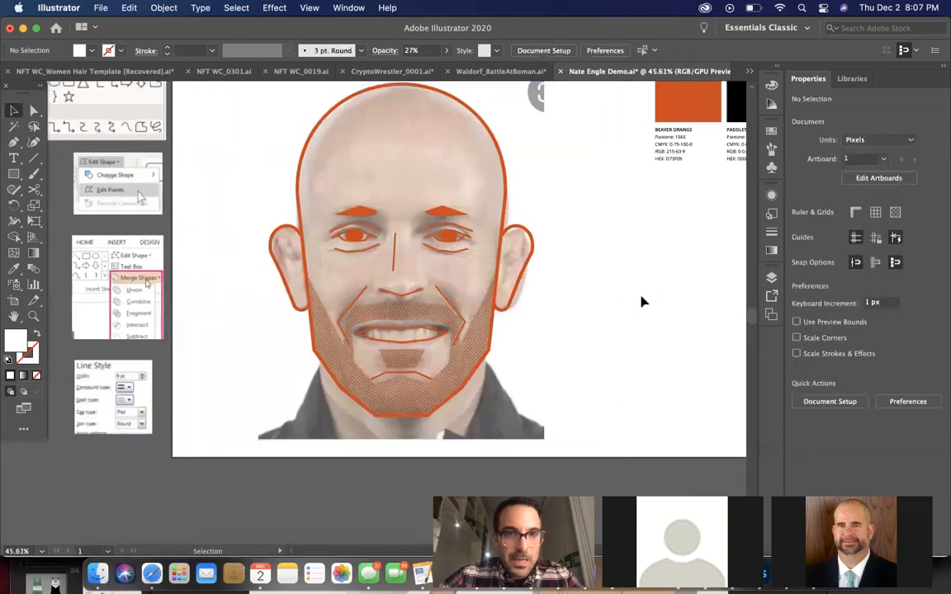
pyautogui.click(583, 310)
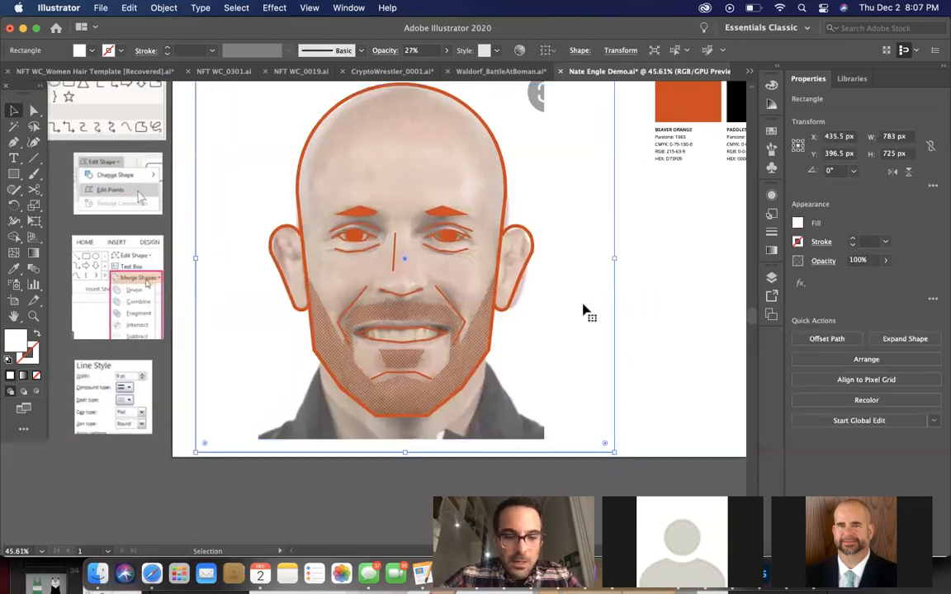
pyautogui.press('super+shift+[')
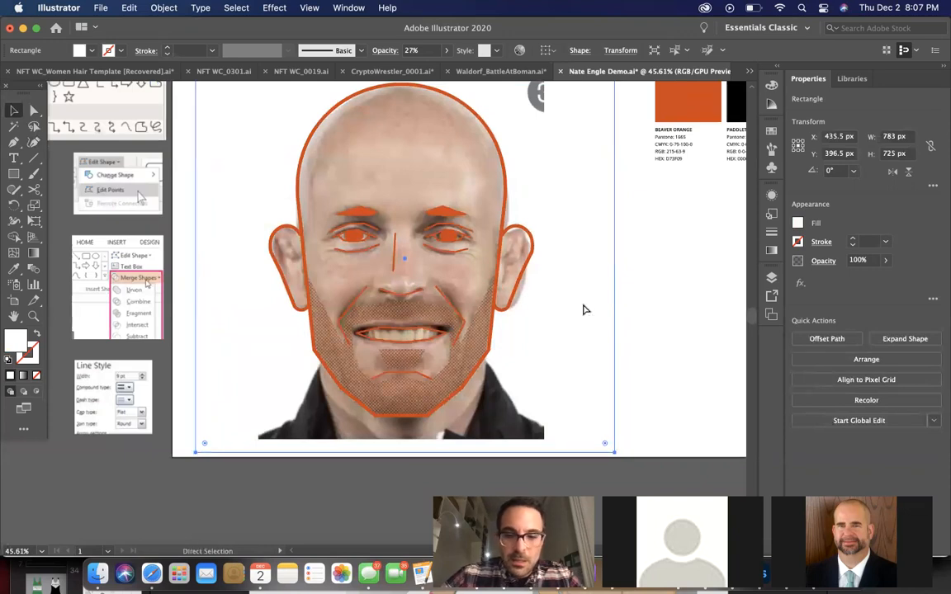
pyautogui.press('super+z')
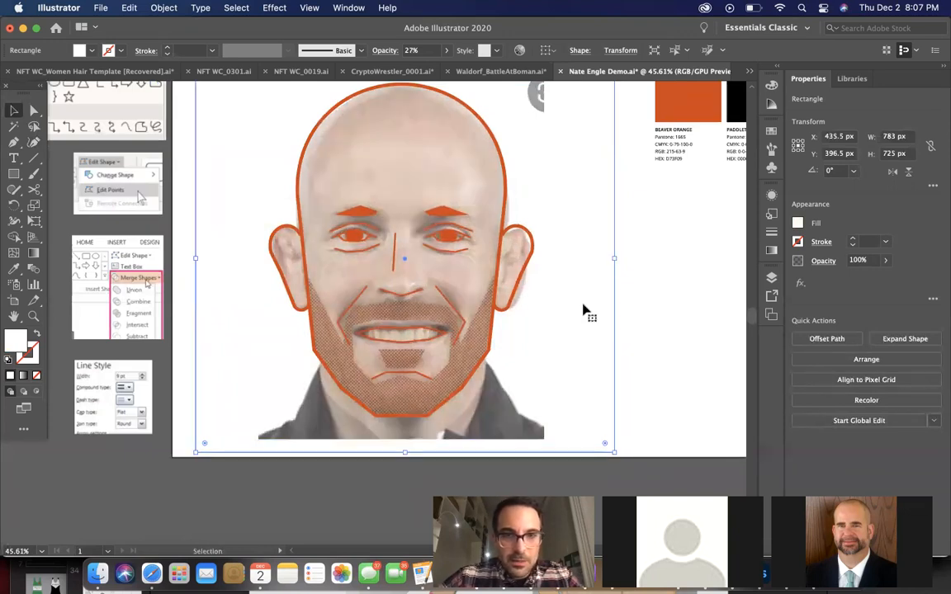
# Delete the white background rectangle covering the portrait photo
pyautogui.click(658, 324)
pyautogui.click(562, 337)
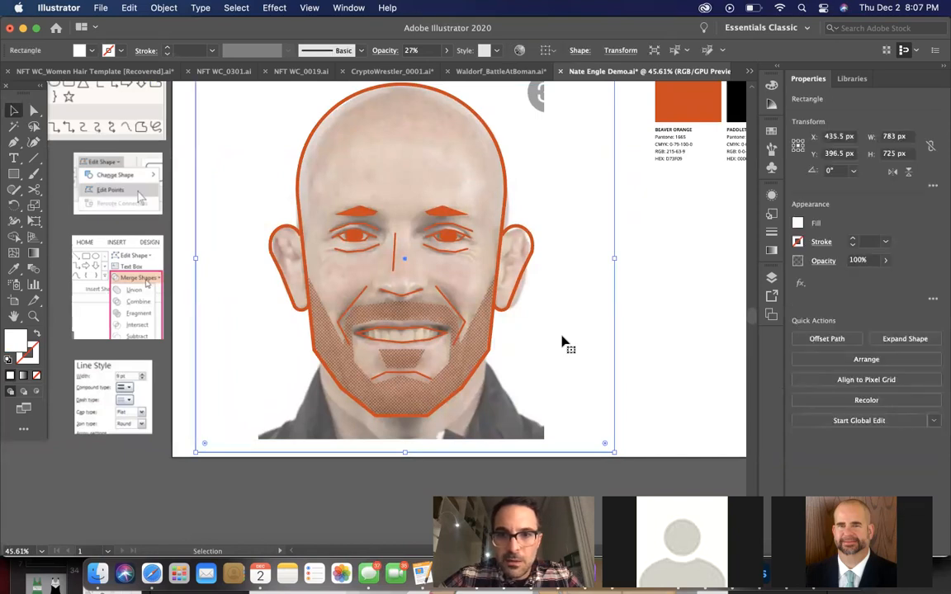
pyautogui.press('Delete')
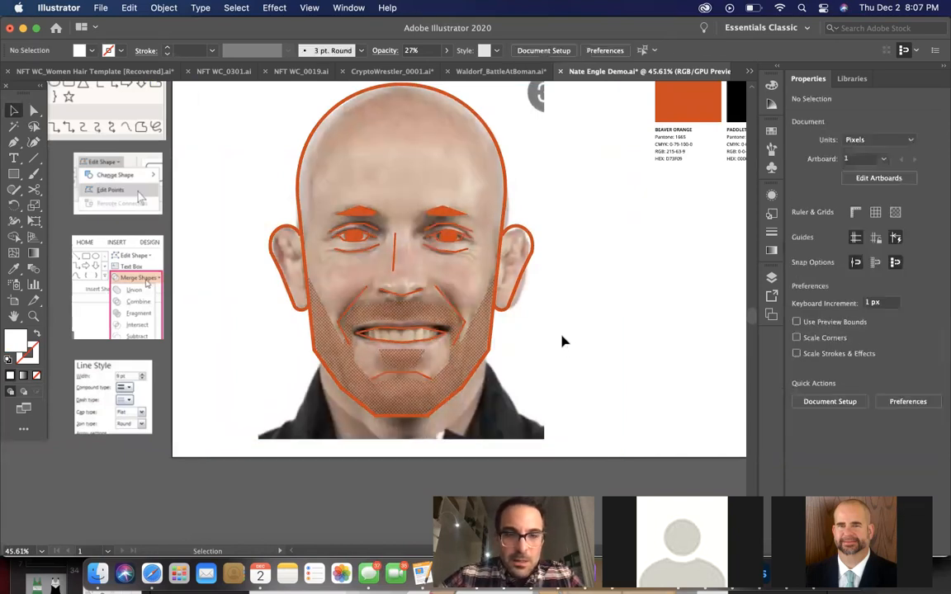
# Move the portrait photo beside the orange line drawing, and shift the Primary Colors swatches clear of the photo on its right
pyautogui.scroll(-3, 562, 340)
pyautogui.moveTo(534, 184); pyautogui.dragTo(753, 202)
pyautogui.press('super+z')
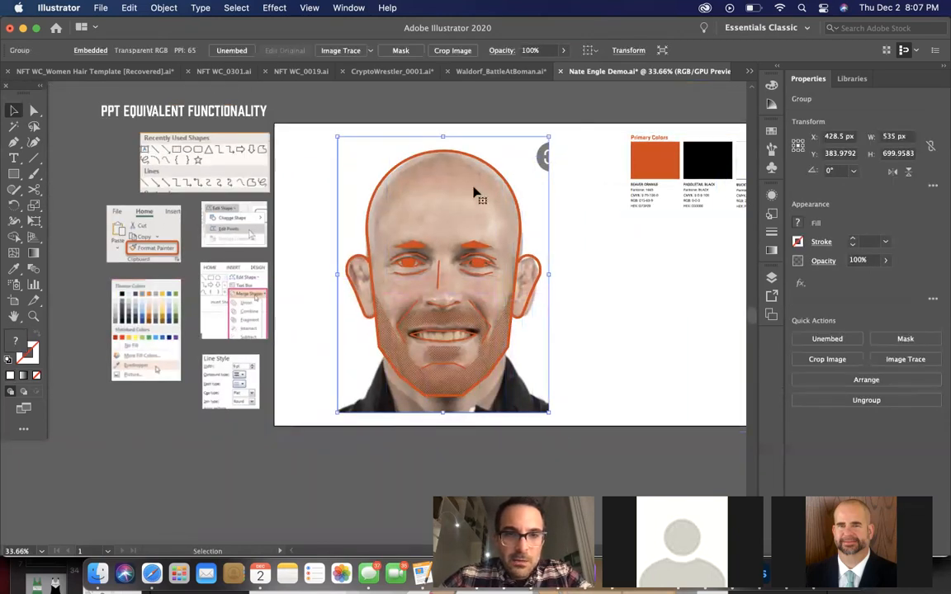
pyautogui.scroll(-2, 475, 193)
pyautogui.moveTo(407, 161); pyautogui.dragTo(648, 178)
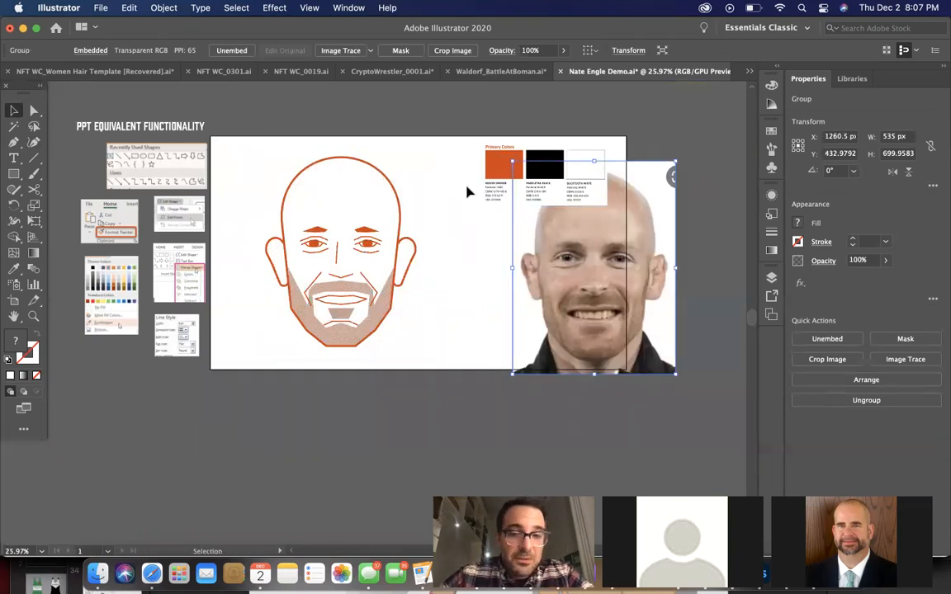
pyautogui.scroll(2, 467, 192)
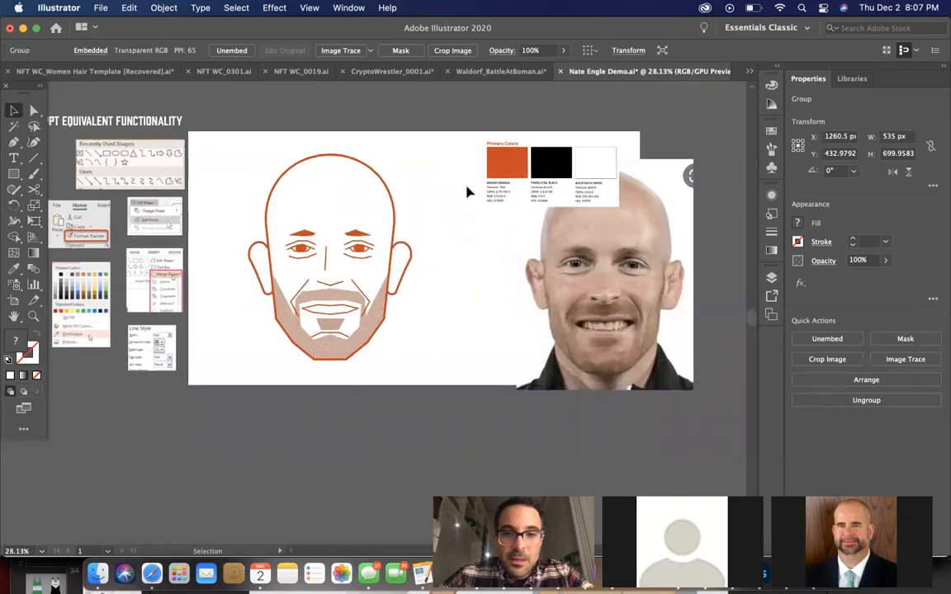
pyautogui.scroll(2, 467, 192)
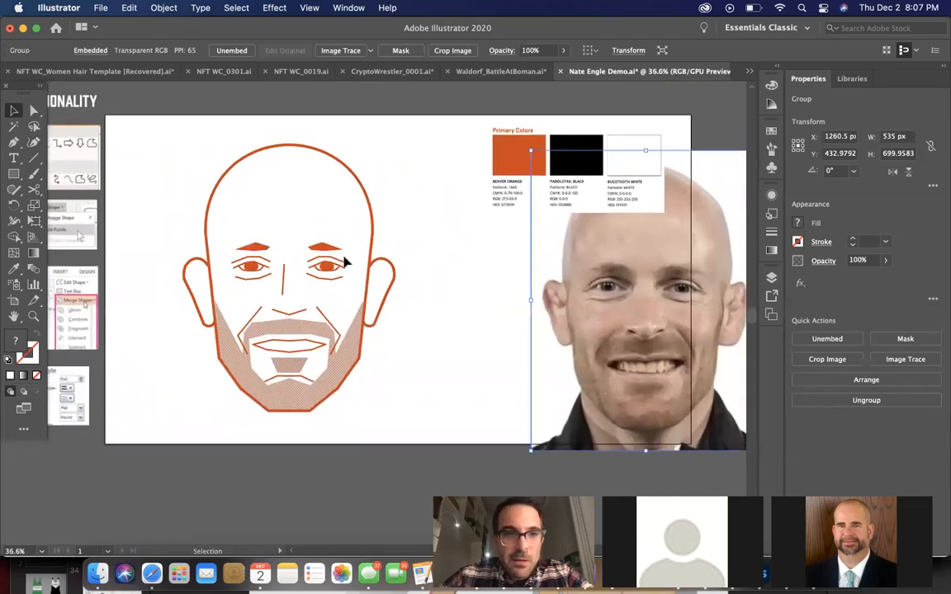
pyautogui.moveTo(635, 294); pyautogui.dragTo(506, 268)
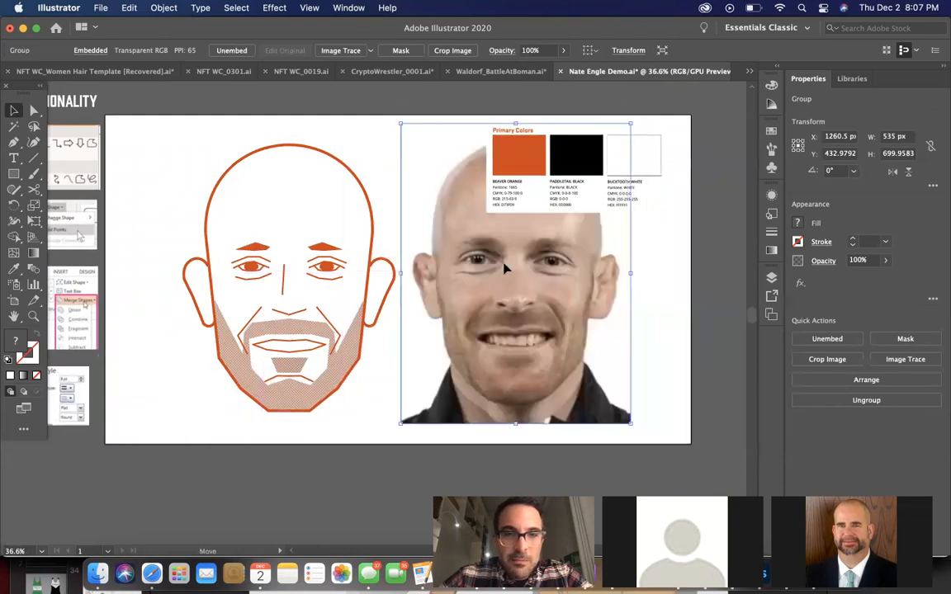
pyautogui.moveTo(577, 183); pyautogui.dragTo(735, 183)
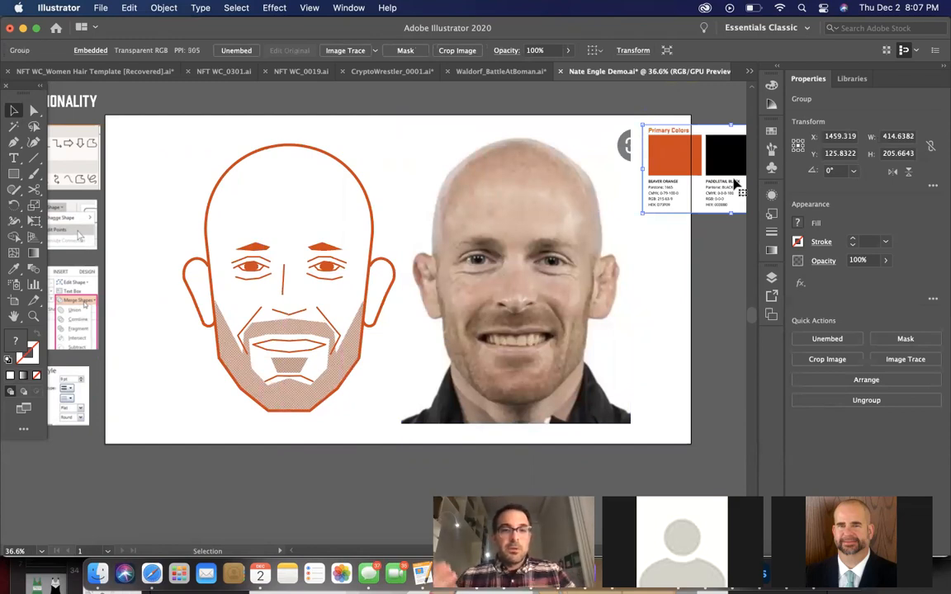
# Compare the orange line drawing with the portrait photo and the PPT Equivalent Functionality references beside the artboard
pyautogui.hscroll(-1, 734, 183)
pyautogui.hscroll(-3, 734, 183)
pyautogui.scroll(-2, 734, 184)
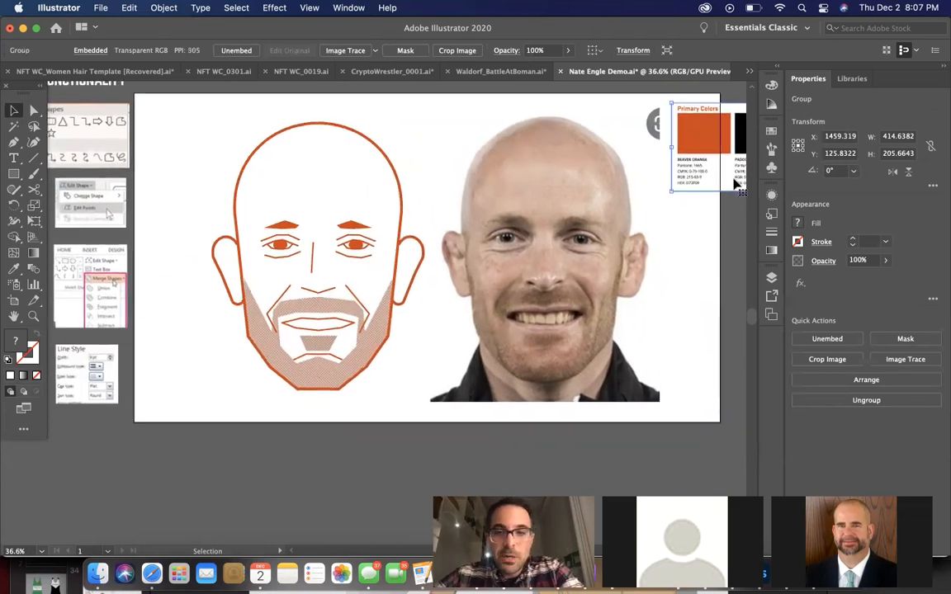
pyautogui.hscroll(-10, 733, 183)
pyautogui.scroll(-1, 733, 183)
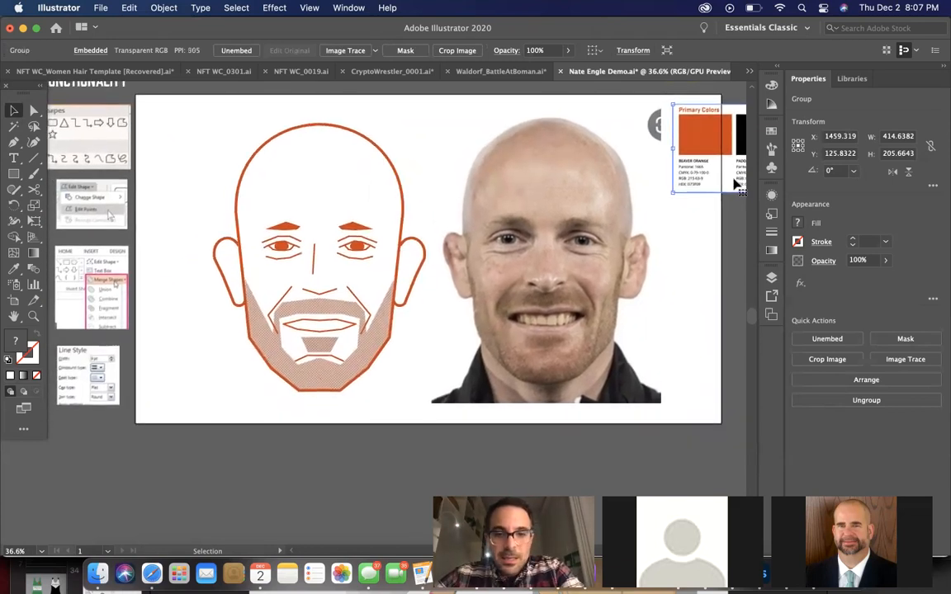
pyautogui.hscroll(-8, 733, 183)
pyautogui.scroll(3, 733, 183)
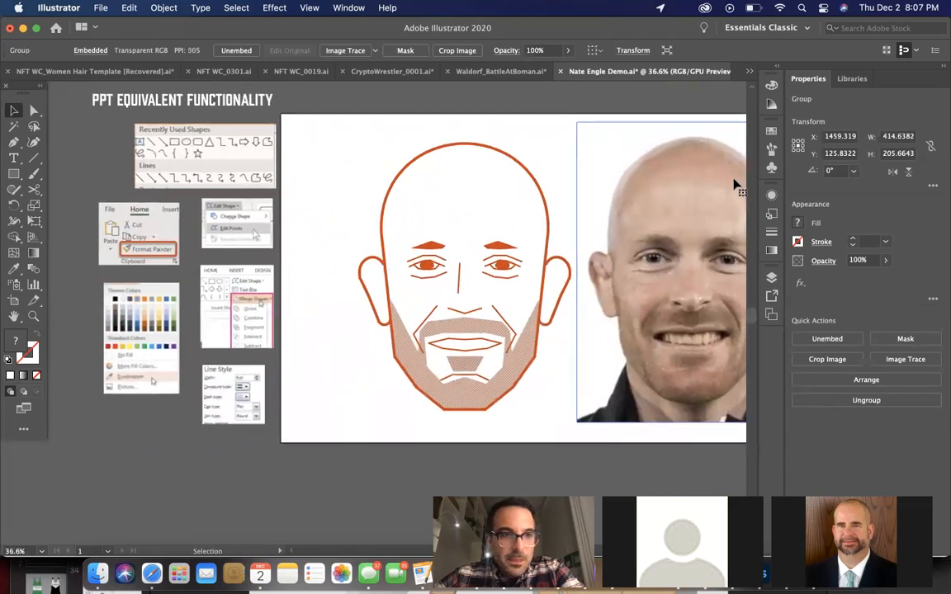
pyautogui.hscroll(5, 734, 184)
pyautogui.scroll(1, 734, 183)
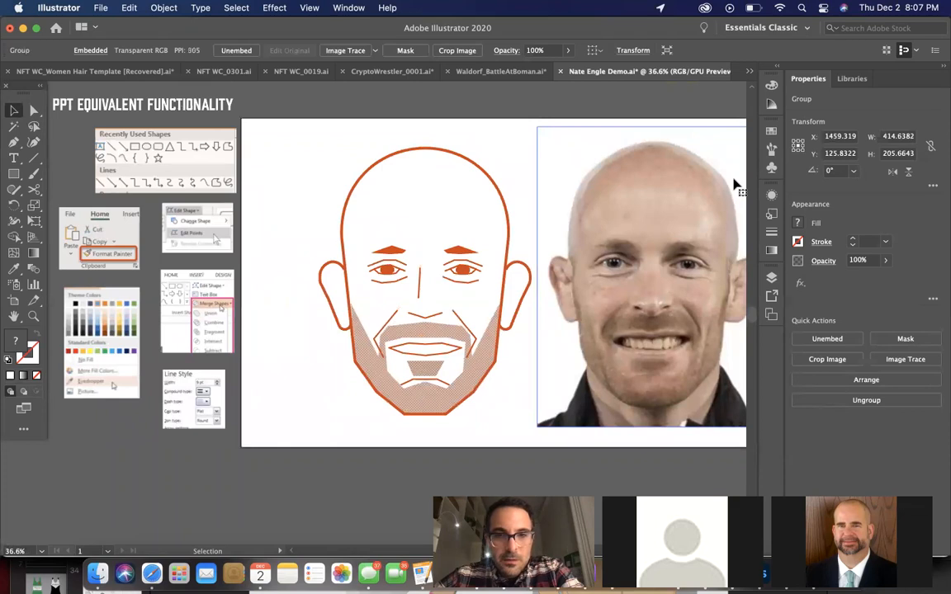
pyautogui.hscroll(10, 734, 183)
pyautogui.scroll(-2, 734, 183)
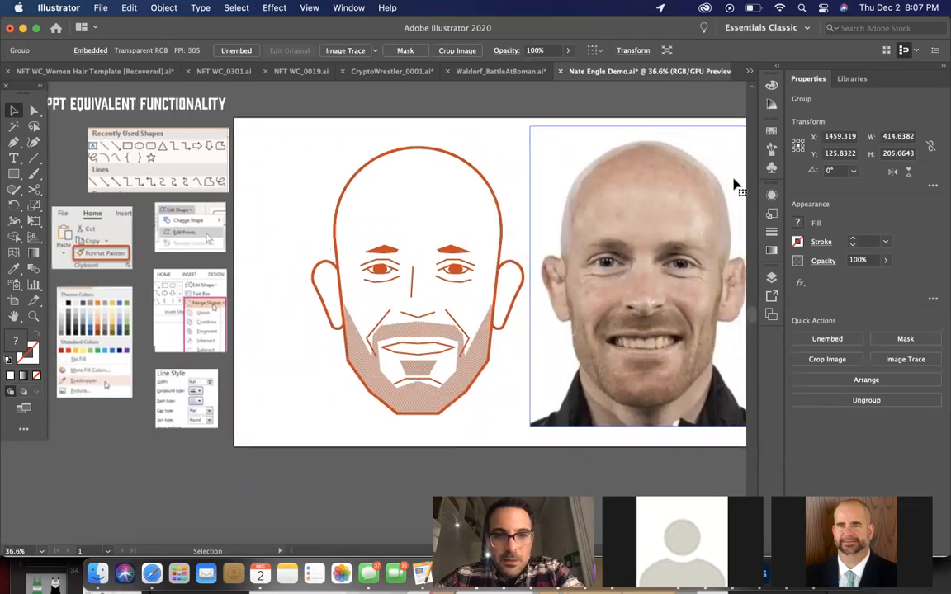
pyautogui.hscroll(4, 728, 186)
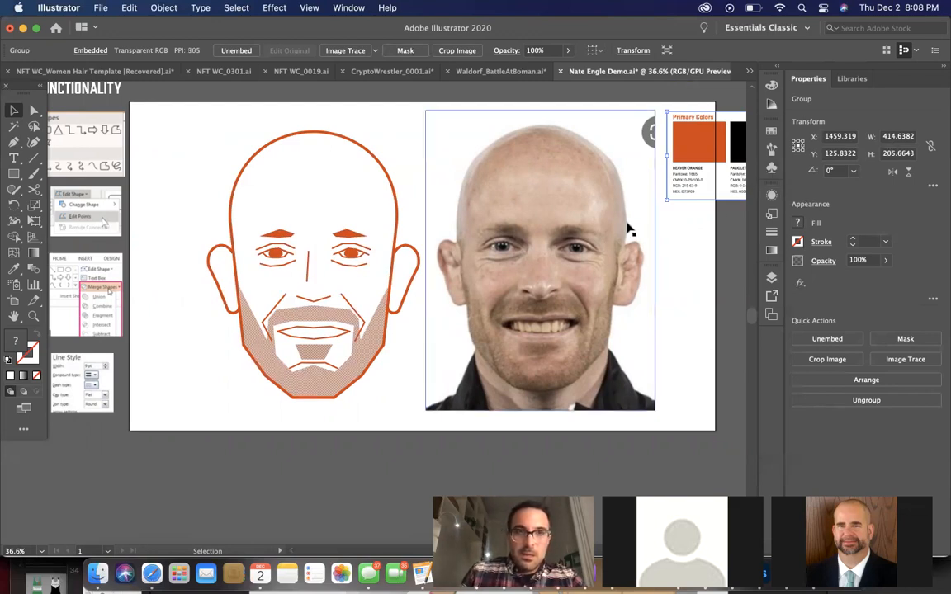
# Bring the portrait photo forward one level in the stacking order
pyautogui.click(528, 223)
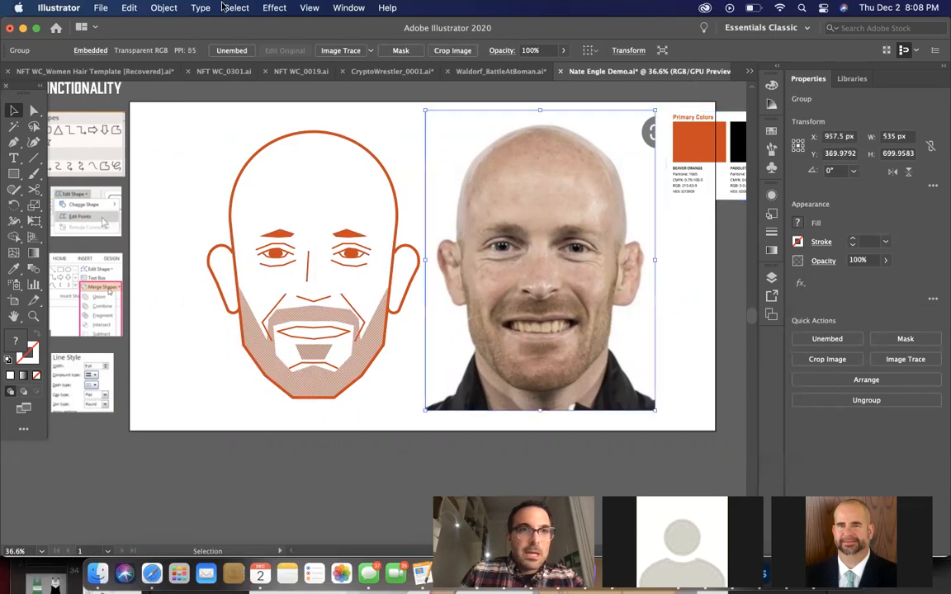
pyautogui.click(163, 8)
pyautogui.moveTo(185, 43)
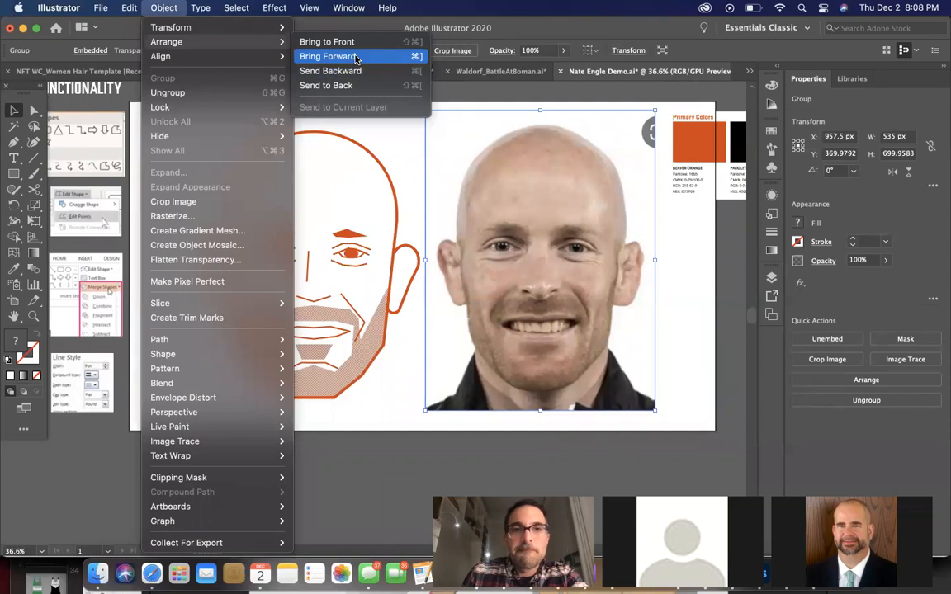
pyautogui.click(356, 58)
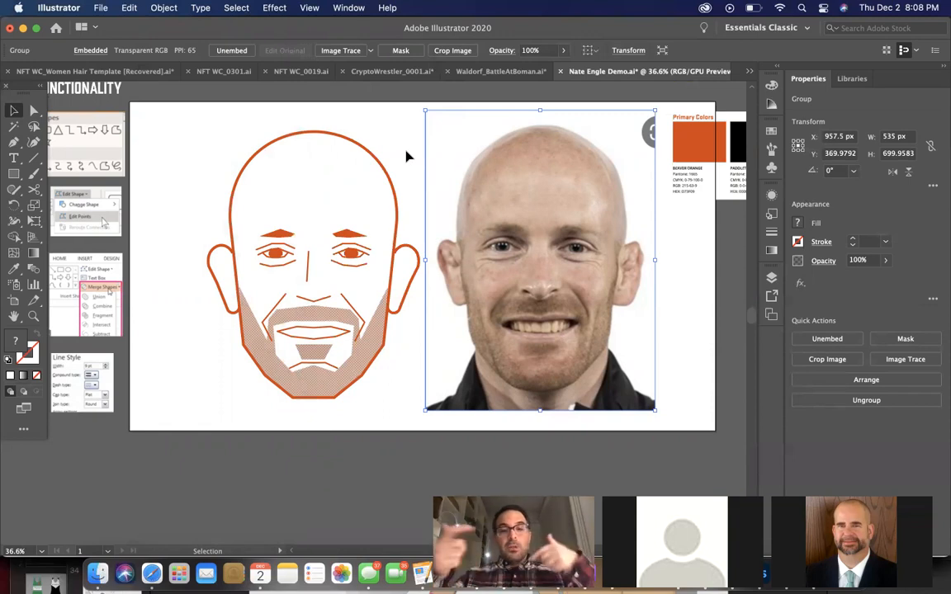
# Examine the PPT Equivalent Functionality screenshots alongside the finished face drawing, with the portrait photo deselected
pyautogui.hscroll(-5, 406, 157)
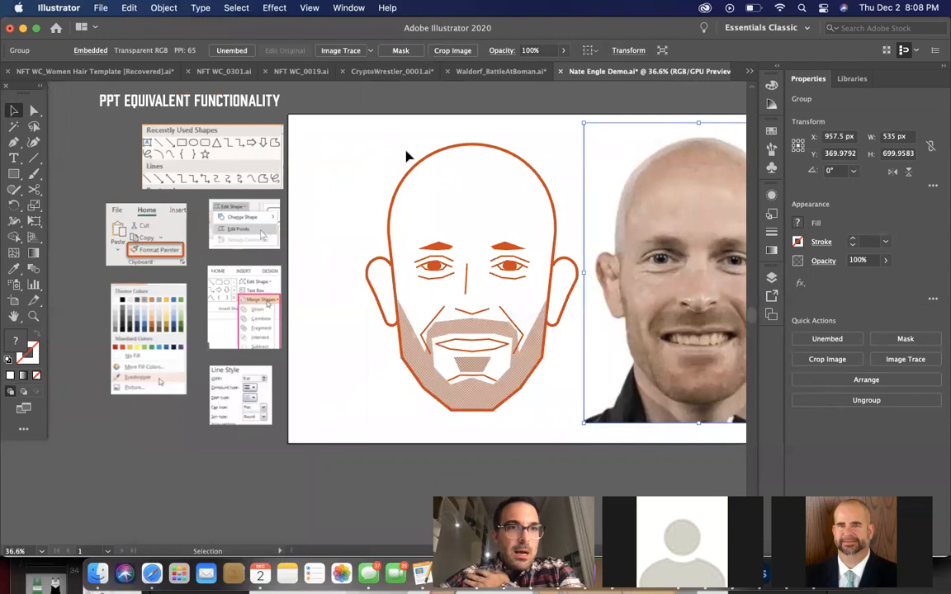
pyautogui.scroll(1, 406, 157)
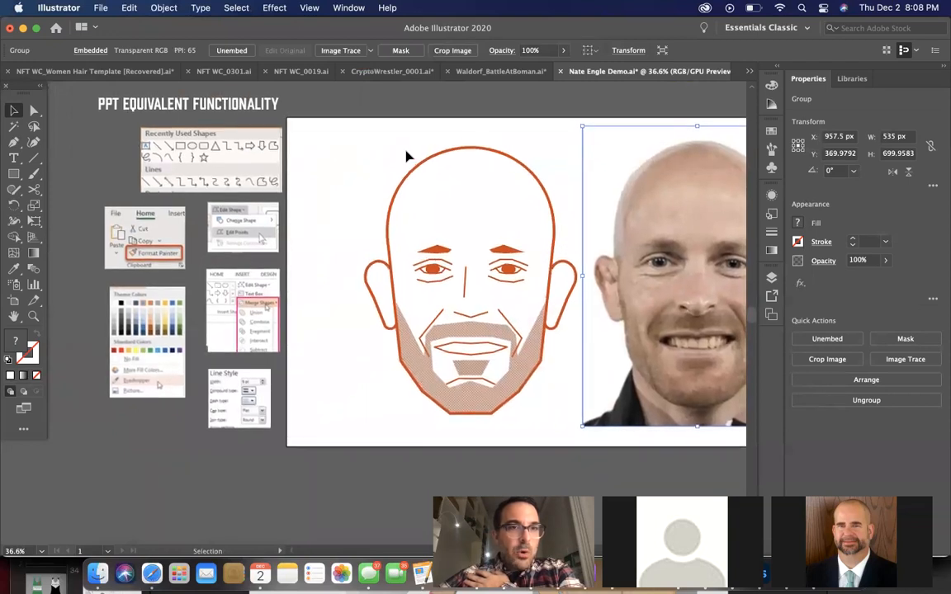
pyautogui.scroll(1, 405, 157)
pyautogui.scroll(1, 405, 157)
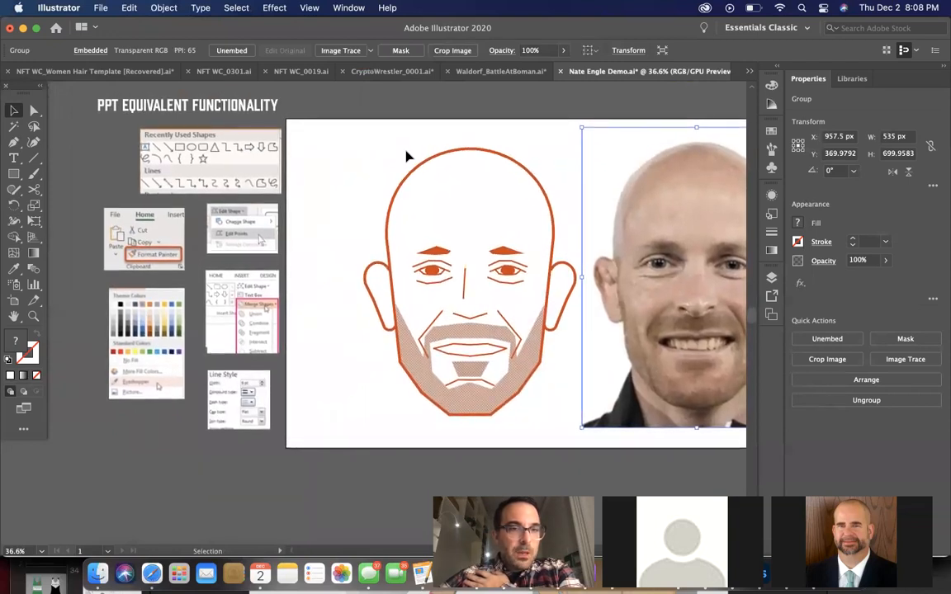
pyautogui.hscroll(1, 406, 156)
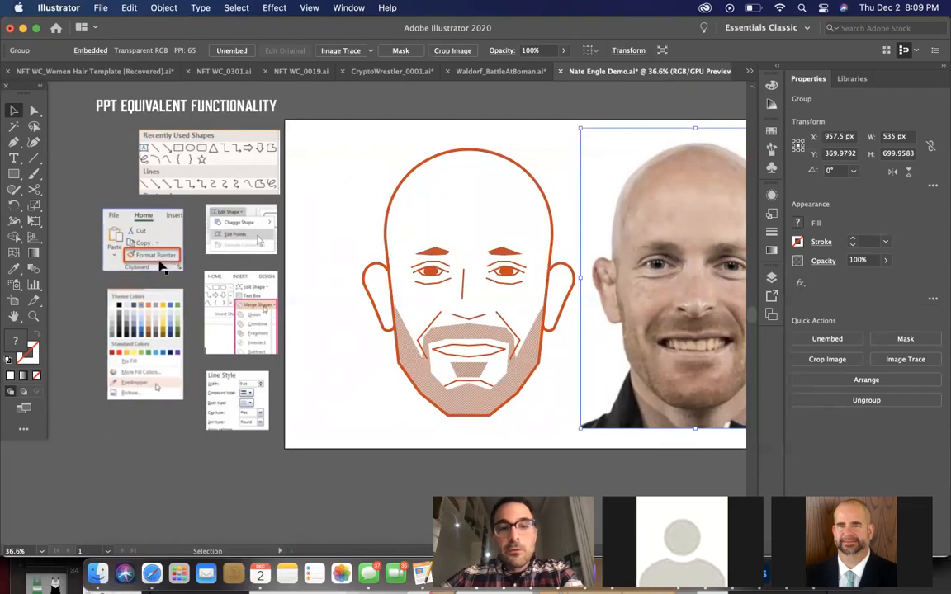
pyautogui.hscroll(2, 167, 274)
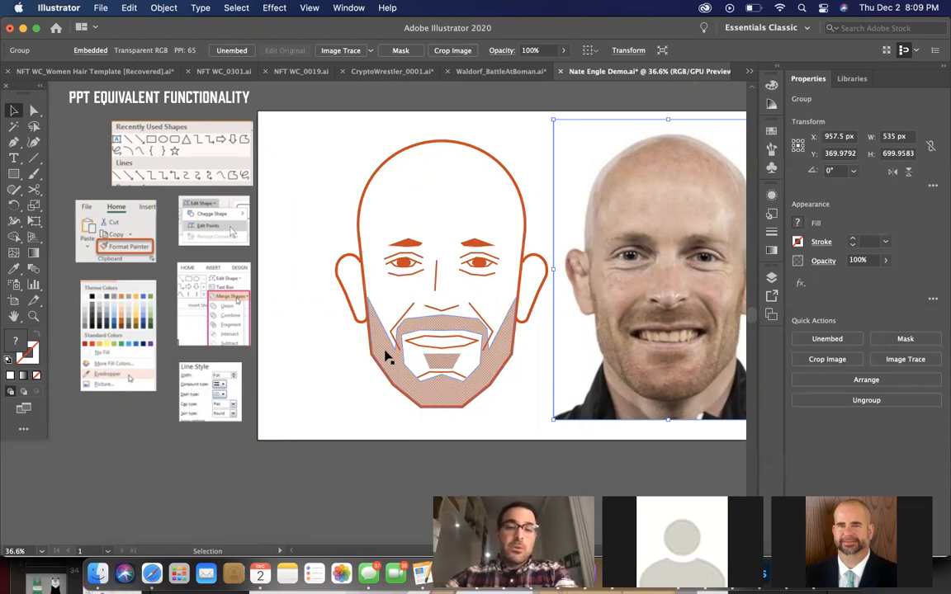
pyautogui.hscroll(5, 385, 356)
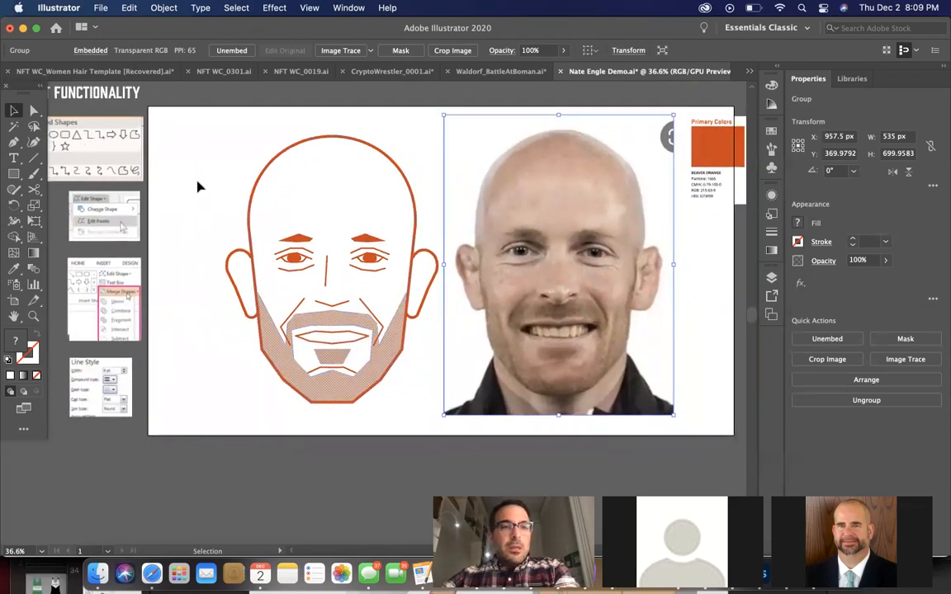
pyautogui.click(196, 184)
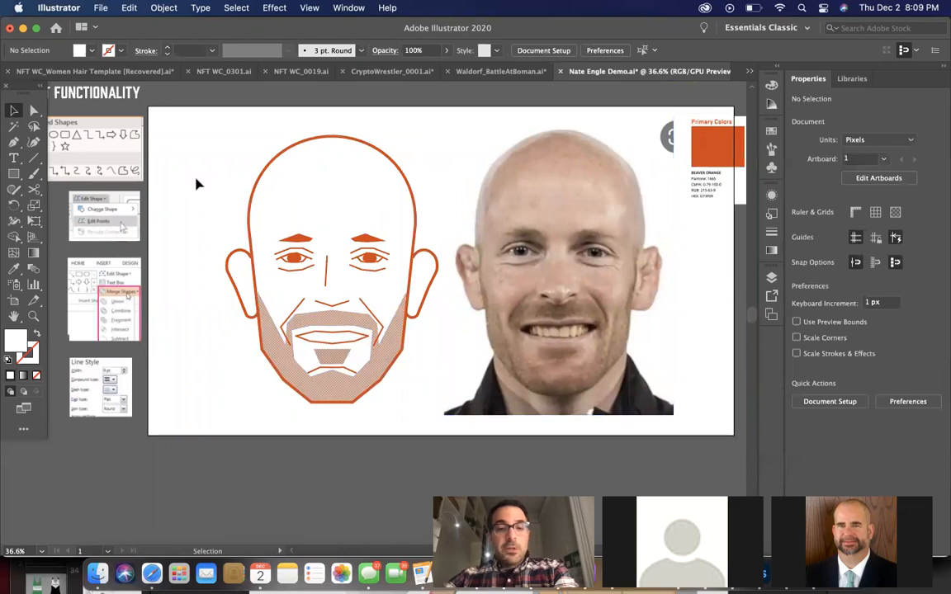
pyautogui.hscroll(-2, 196, 184)
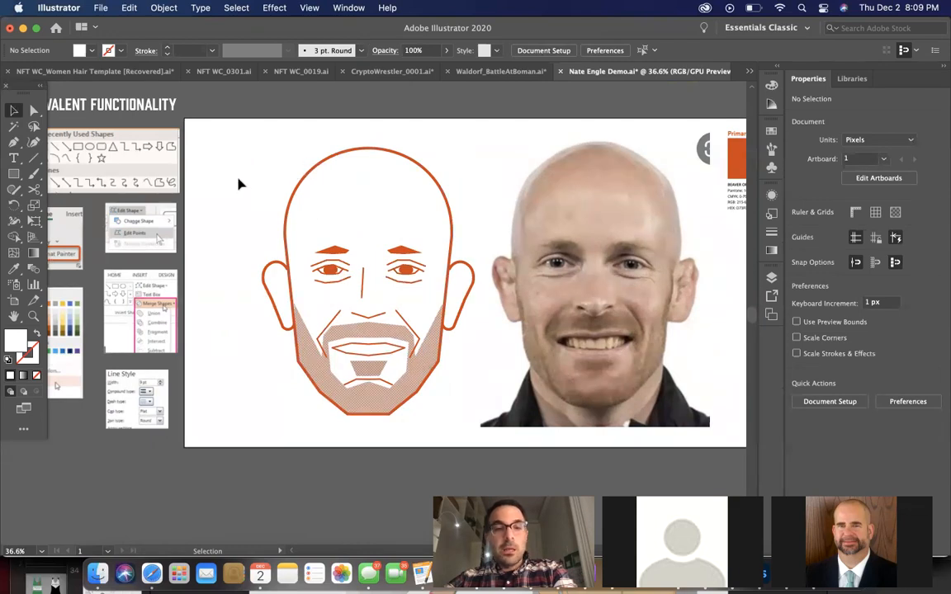
pyautogui.hscroll(-3, 239, 184)
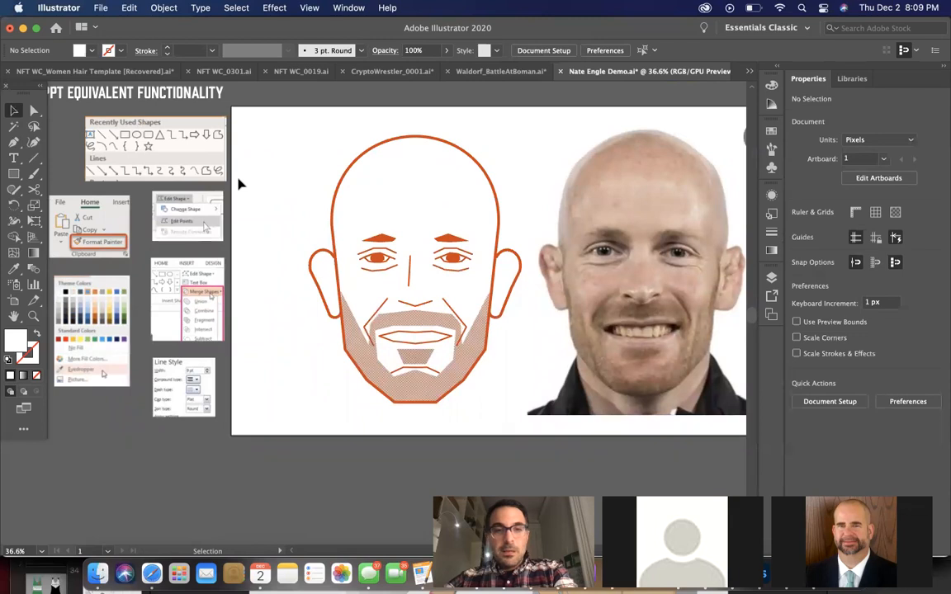
pyautogui.hscroll(3, 240, 183)
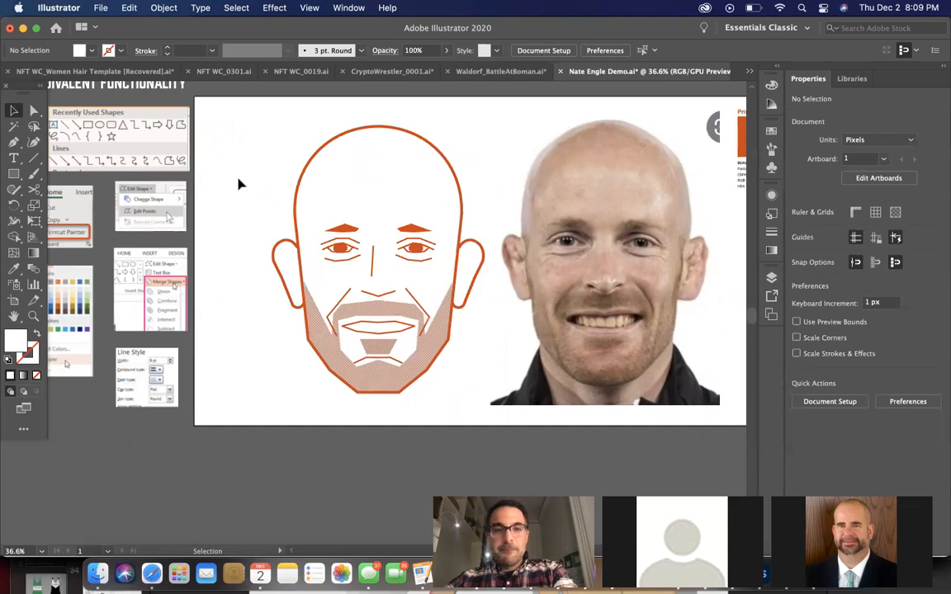
pyautogui.hscroll(3, 239, 183)
pyautogui.hscroll(2, 239, 183)
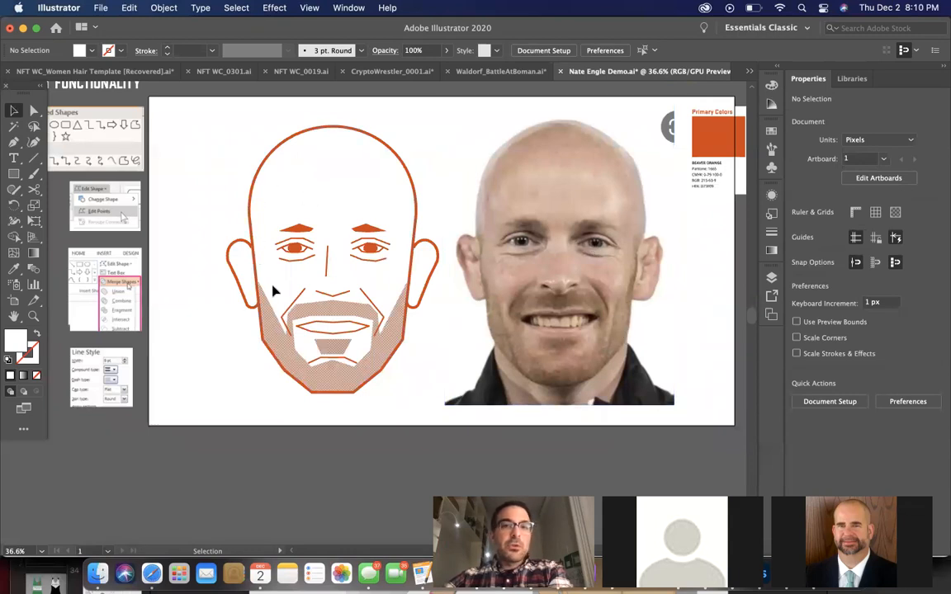
# Switch to the Coaches poster.ai document and examine the hair shape of the red coach portrait up close
pyautogui.click(748, 71)
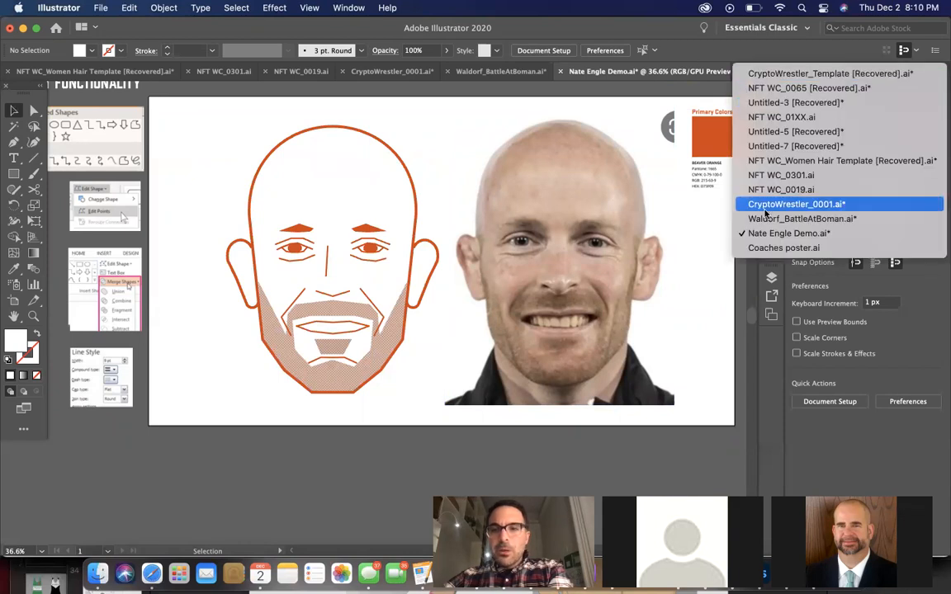
pyautogui.click(779, 247)
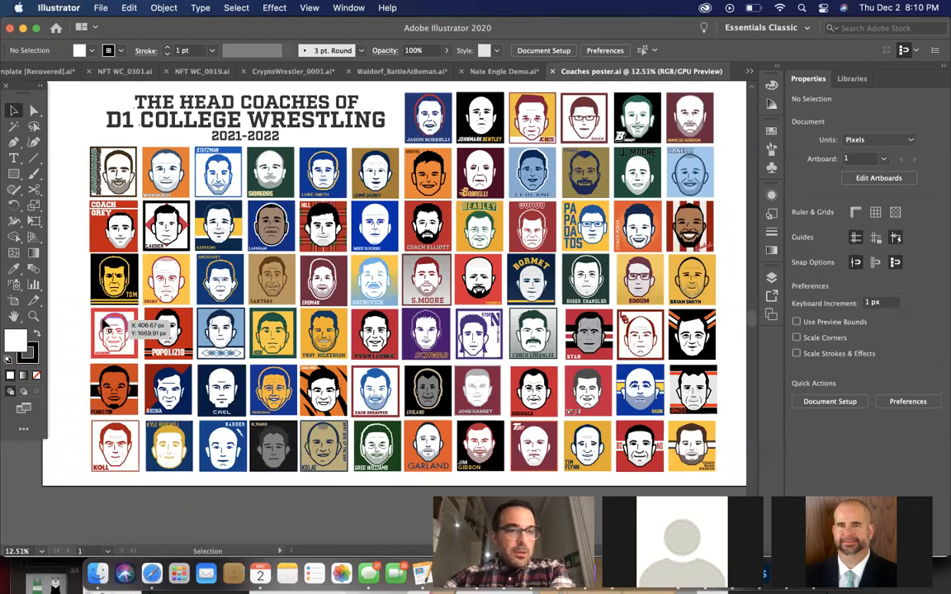
pyautogui.scroll(3, 103, 326)
pyautogui.scroll(3, 105, 323)
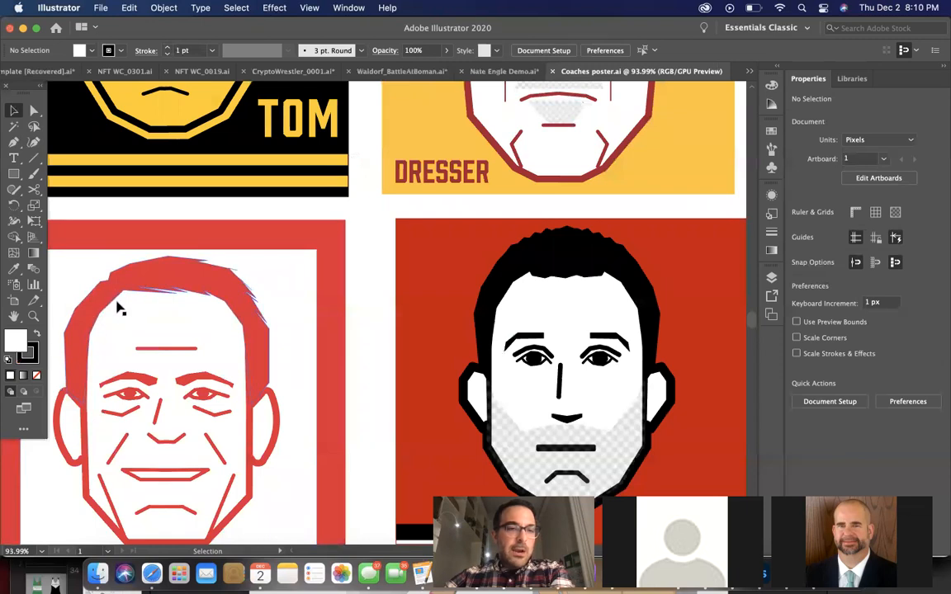
pyautogui.scroll(-2, 119, 310)
pyautogui.hscroll(-1, 119, 309)
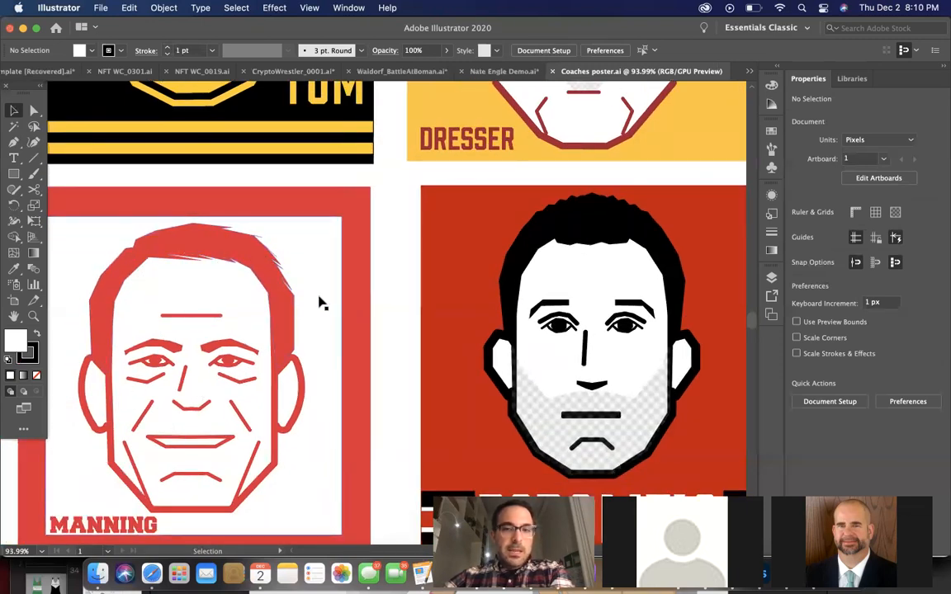
# Compare the hair and face styles of the red coach portrait and its neighbouring portraits in the Coaches poster
pyautogui.scroll(-3, 660, 302)
pyautogui.hscroll(5, 664, 306)
pyautogui.scroll(-2, 665, 306)
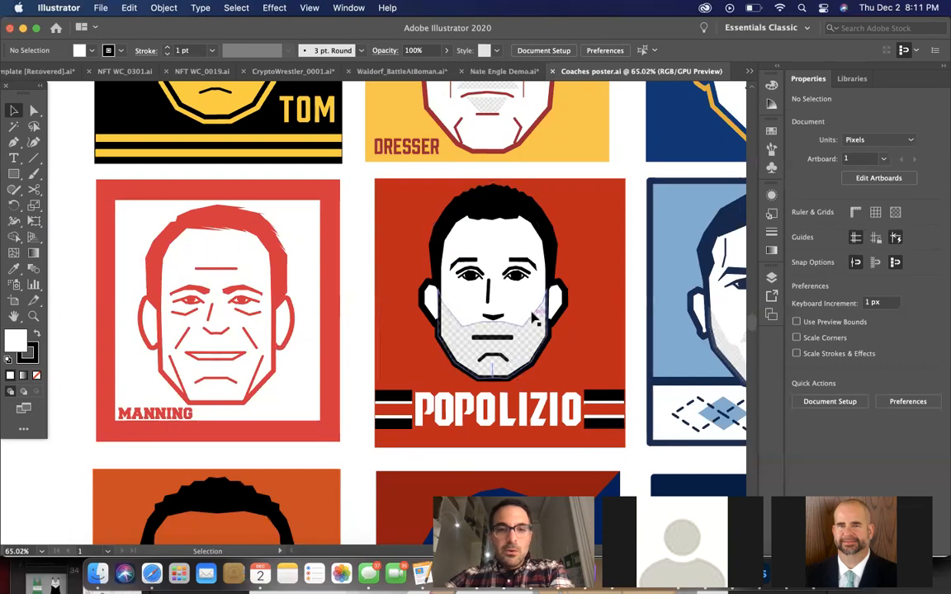
pyautogui.scroll(-2, 532, 321)
pyautogui.scroll(-1, 532, 320)
pyautogui.hscroll(3, 532, 320)
pyautogui.scroll(-2, 531, 319)
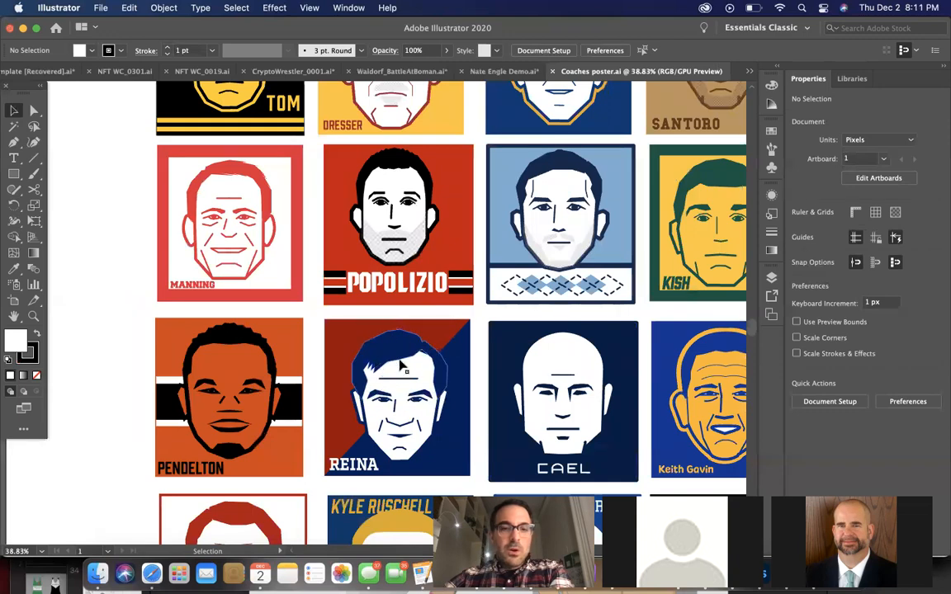
pyautogui.scroll(-1, 413, 360)
pyautogui.scroll(-1, 417, 360)
pyautogui.hscroll(5, 417, 360)
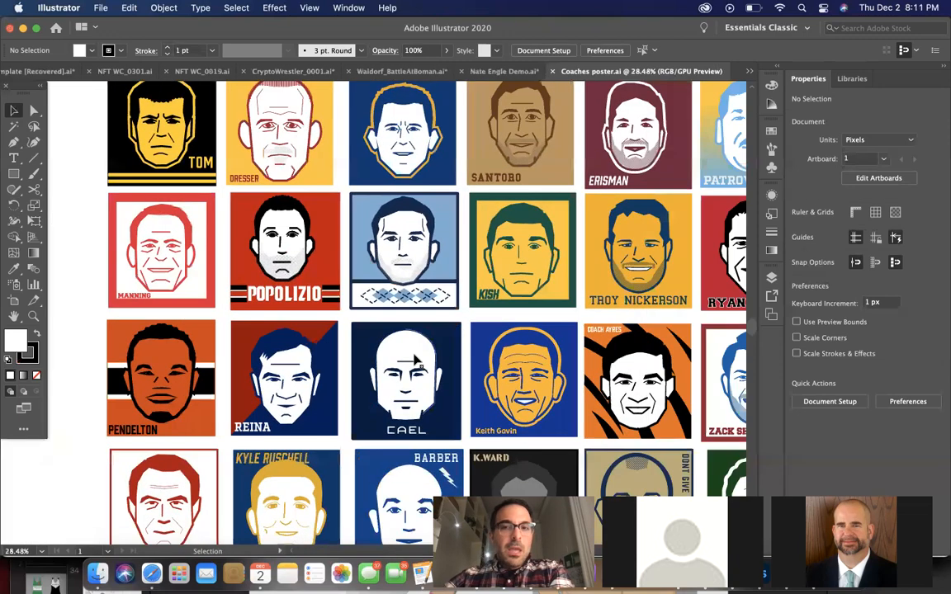
# Review the full grid of D1 college wrestling head coach portraits on the poster and return to the orange portrait demo document
pyautogui.hscroll(1, 416, 360)
pyautogui.scroll(-2, 417, 361)
pyautogui.hscroll(4, 417, 361)
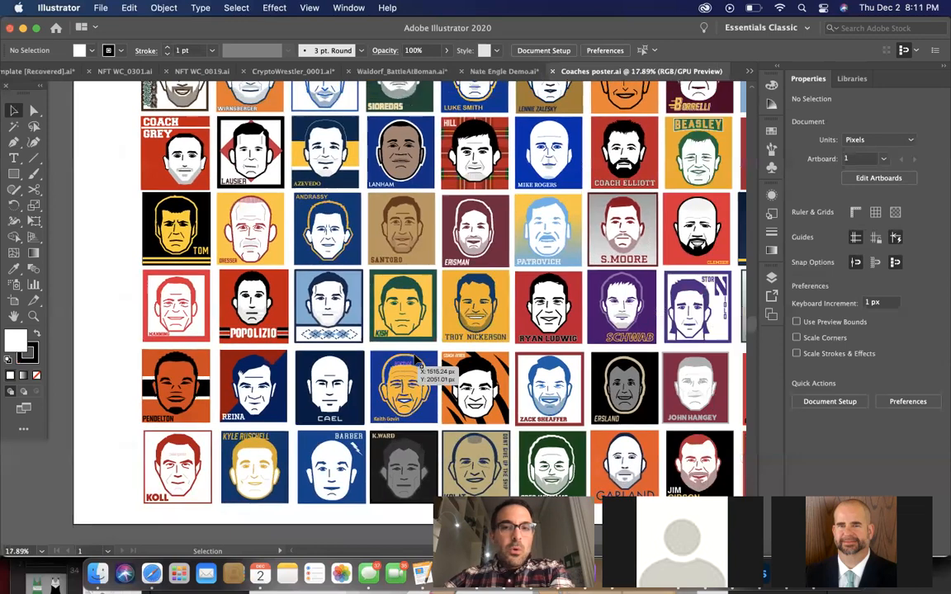
pyautogui.hscroll(2, 417, 361)
pyautogui.scroll(-1, 416, 361)
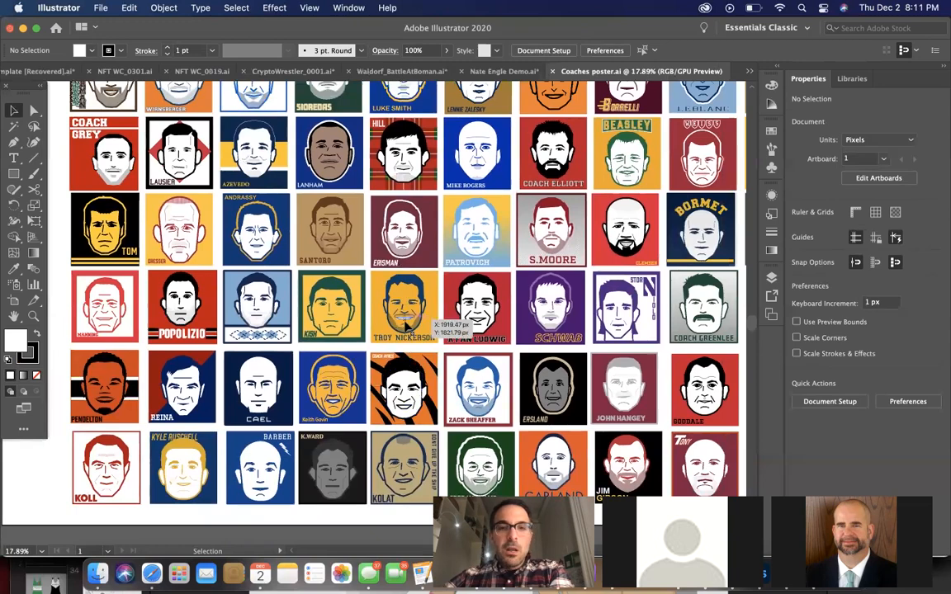
pyautogui.scroll(-3, 406, 328)
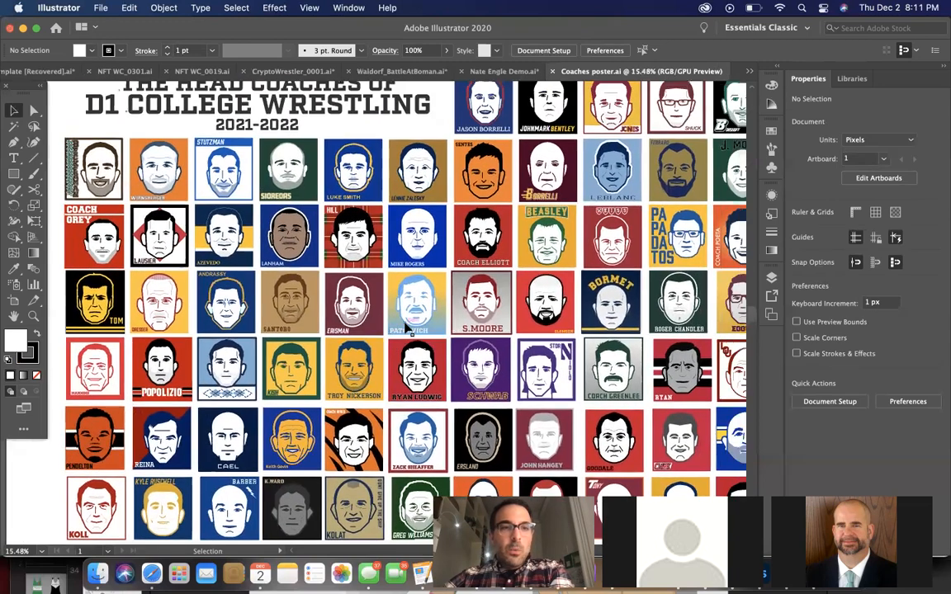
pyautogui.scroll(-2, 410, 330)
pyautogui.hscroll(1, 404, 328)
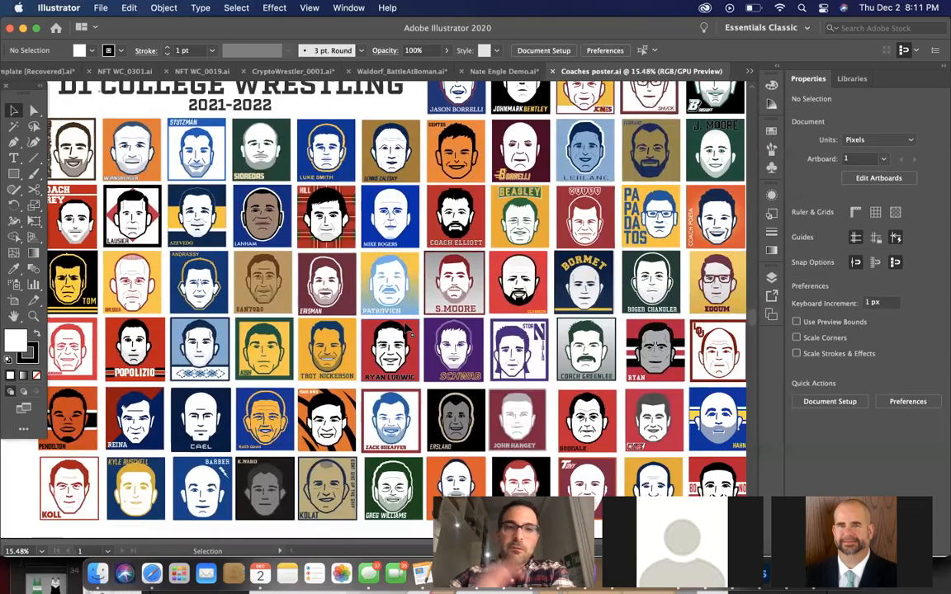
pyautogui.scroll(-3, 407, 329)
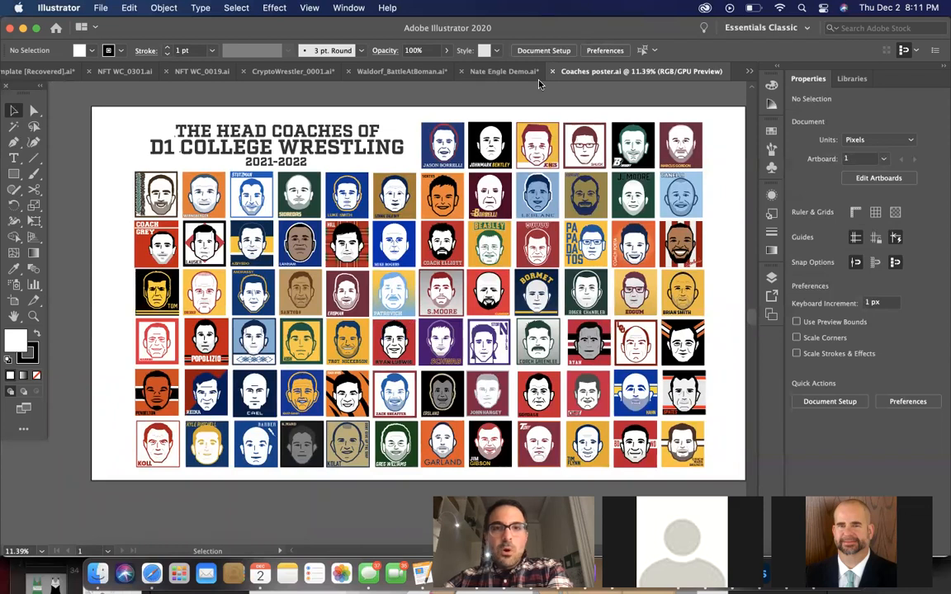
pyautogui.click(505, 73)
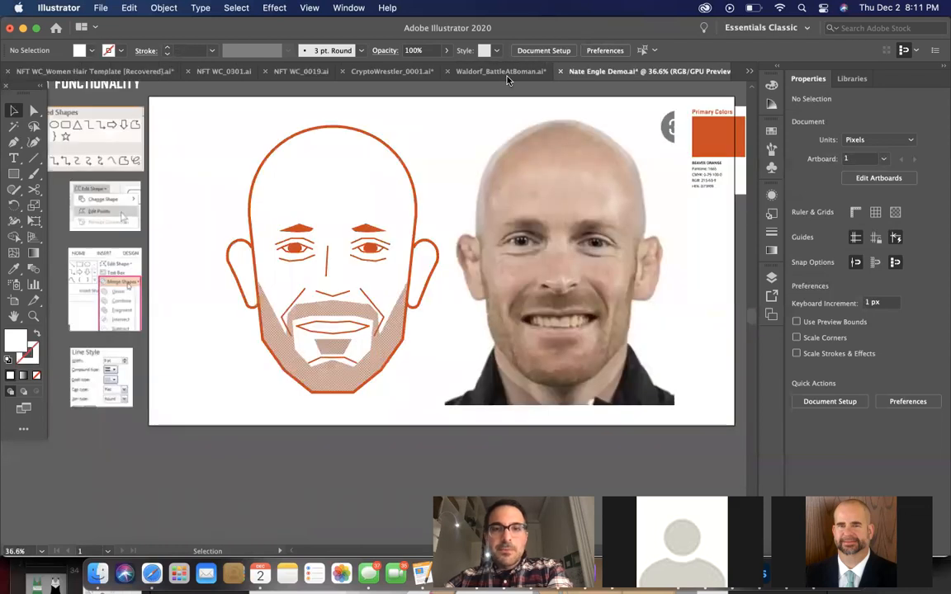